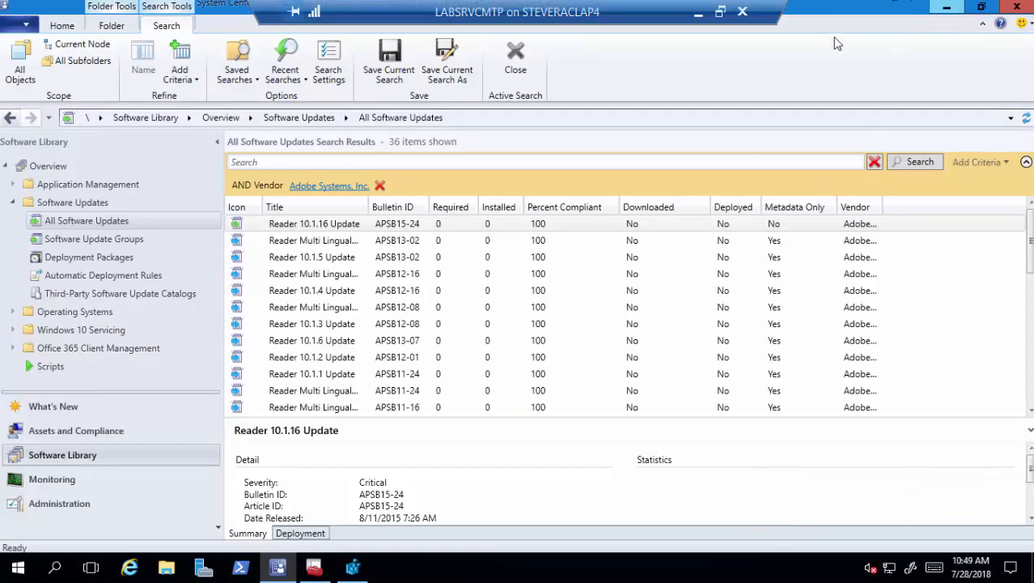
Minimize the Configuration Manager console, Registry Editor and the certificates console to clear the desktop
{"action": "left_click", "coordinate": [937, 6]}
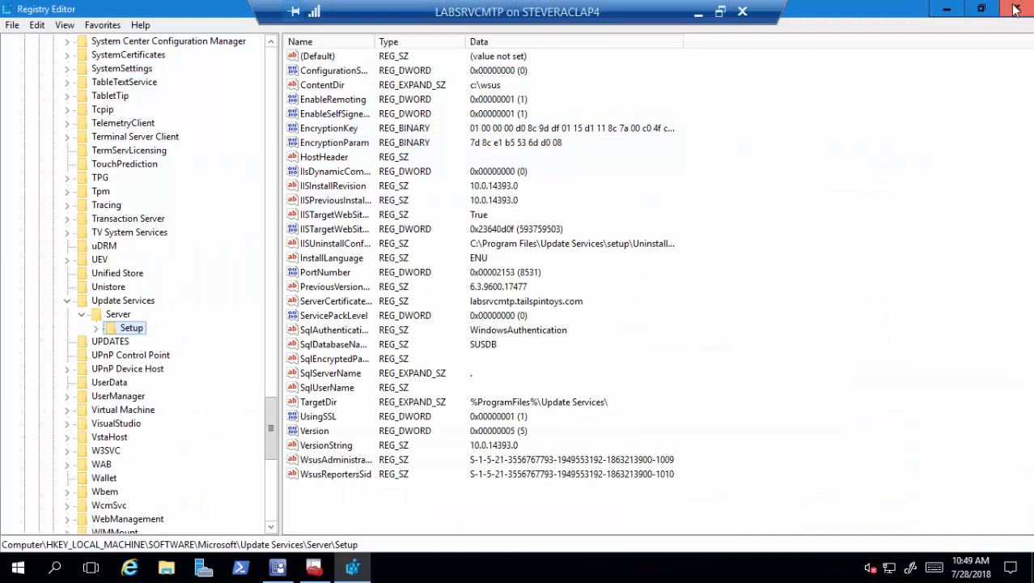
{"action": "left_click", "coordinate": [947, 9]}
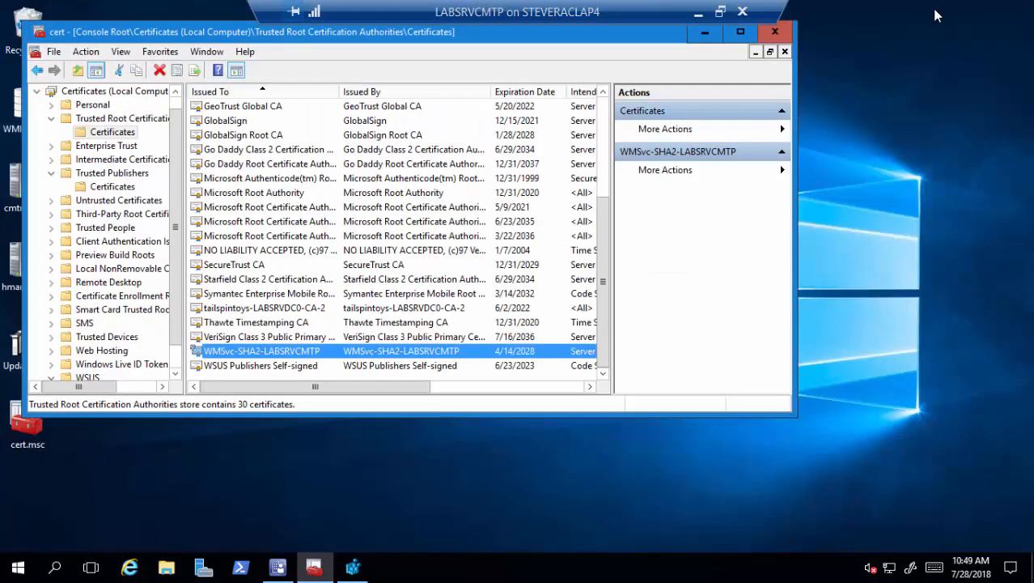
{"action": "left_click", "coordinate": [704, 33]}
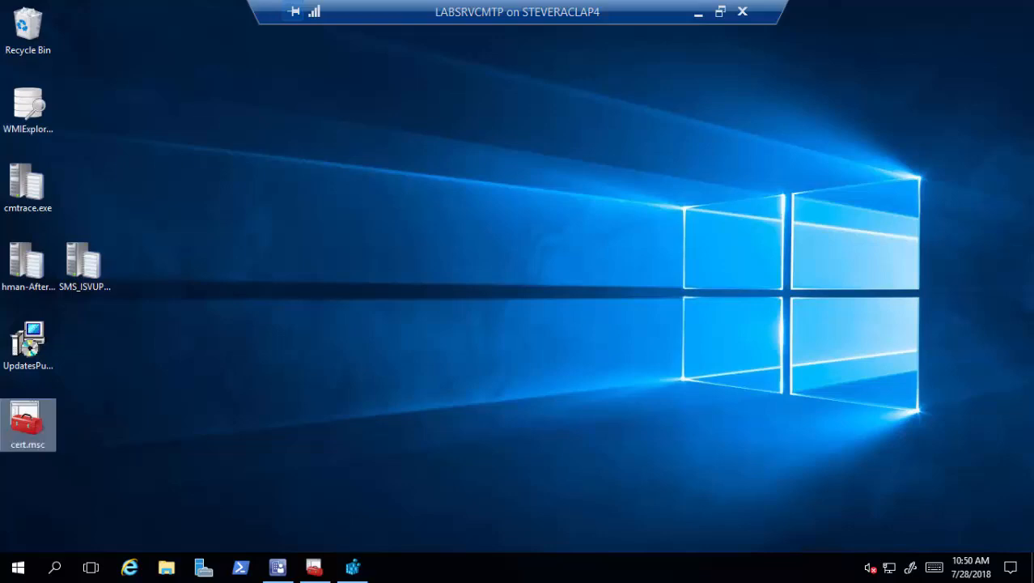
Open Internet Information Services (IIS) Manager from the Windows Administrative Tools
{"action": "left_click", "coordinate": [18, 571]}
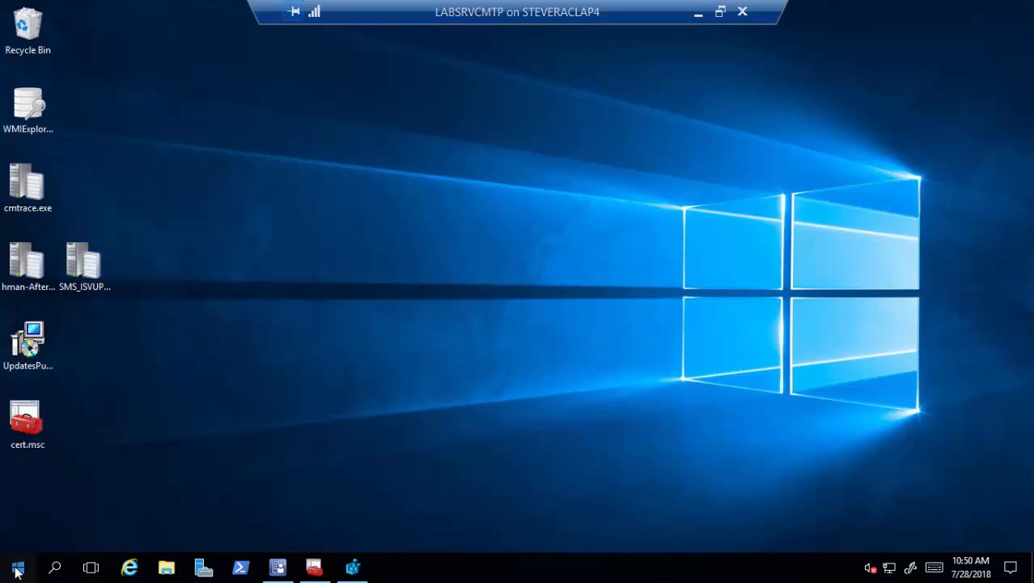
{"action": "scroll", "coordinate": [170, 412], "scroll_direction": "down", "scroll_amount": 3}
{"action": "scroll", "coordinate": [170, 413], "scroll_direction": "down", "scroll_amount": 1}
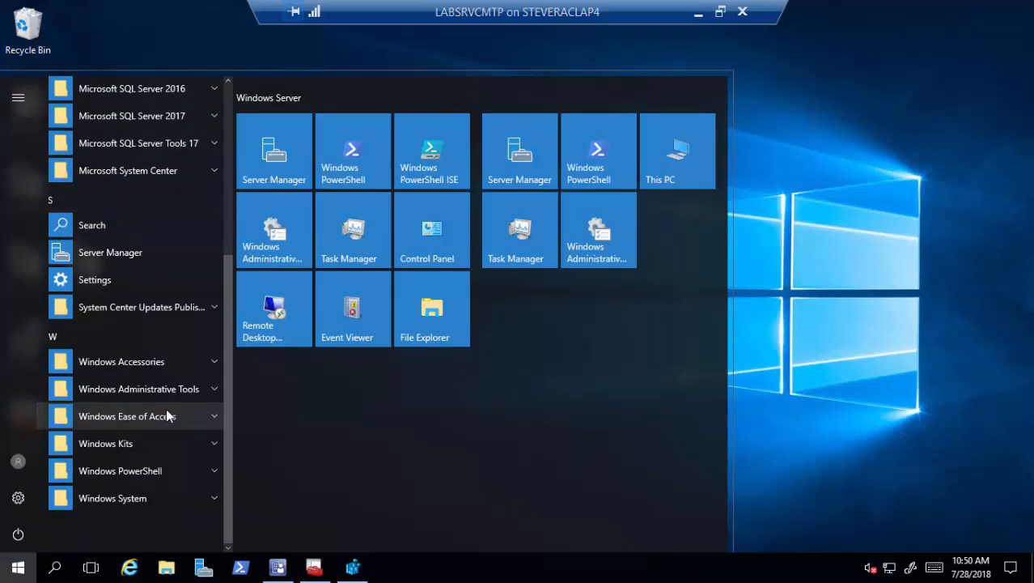
{"action": "left_click", "coordinate": [174, 390]}
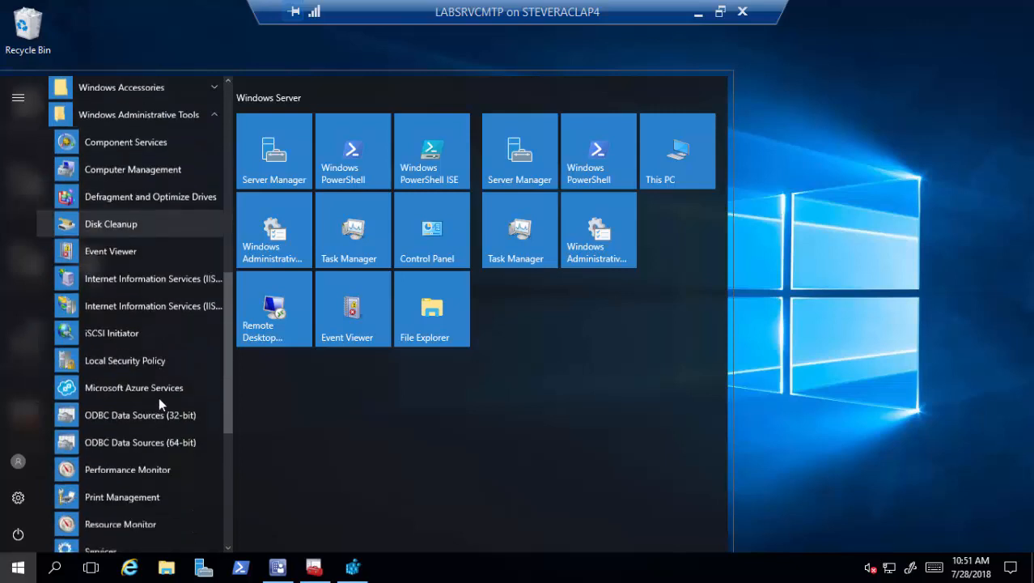
{"action": "left_click", "coordinate": [184, 298]}
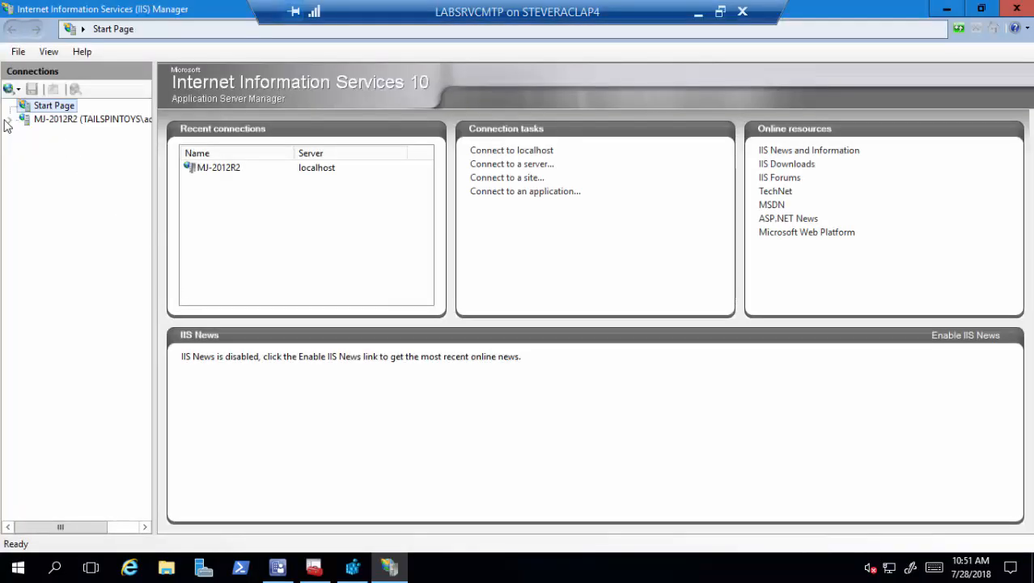
Expand the MJ-2012R2 server's sites and open the site bindings of WSUS Administration
{"action": "left_click", "coordinate": [13, 122]}
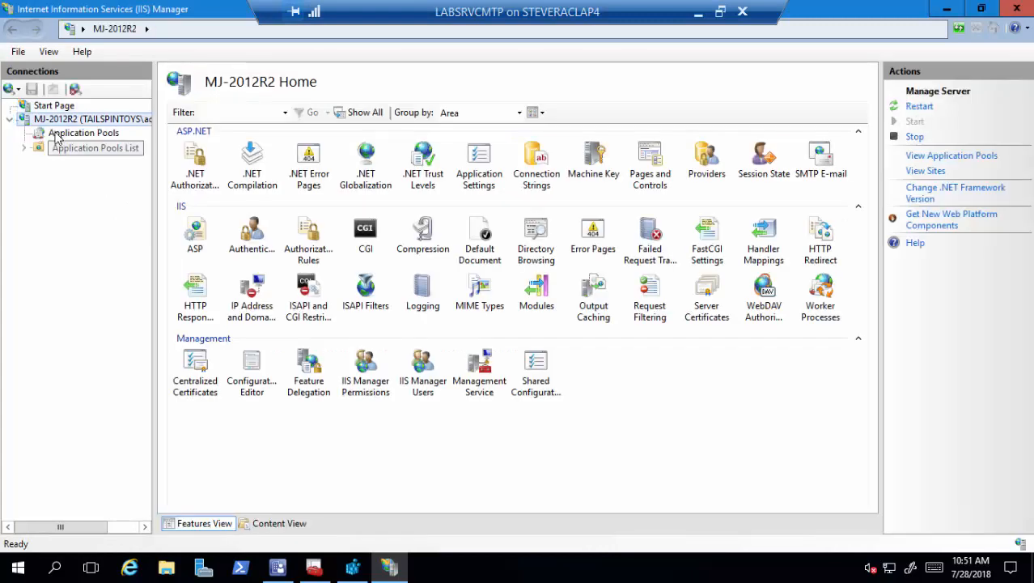
{"action": "left_click", "coordinate": [25, 147]}
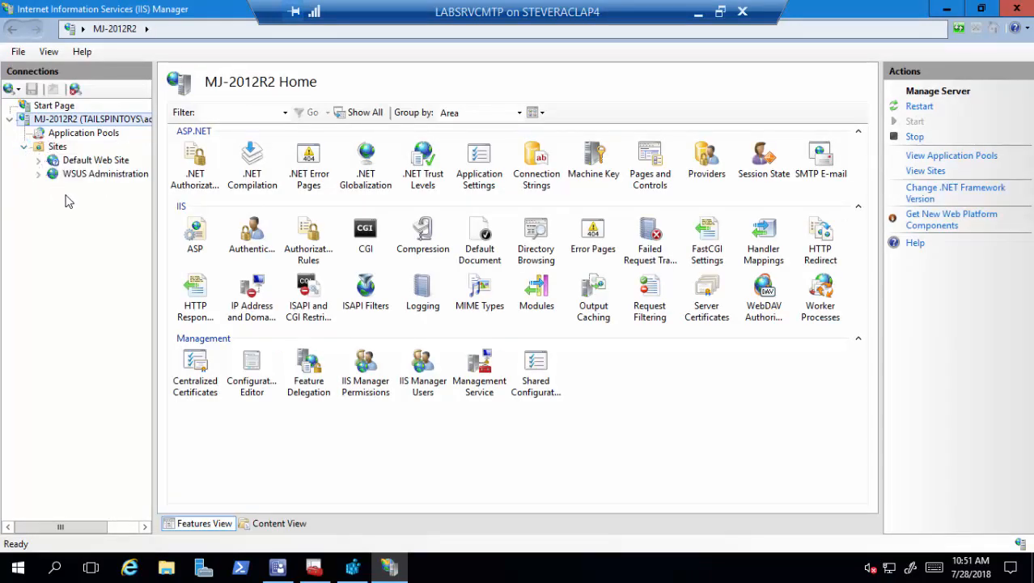
{"action": "left_click", "coordinate": [85, 182]}
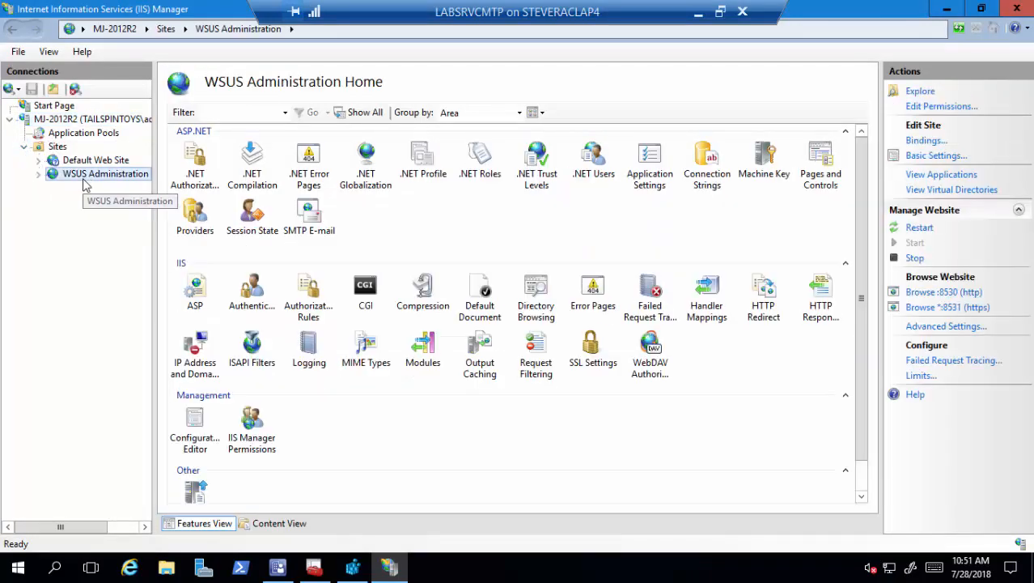
{"action": "right_click", "coordinate": [87, 183]}
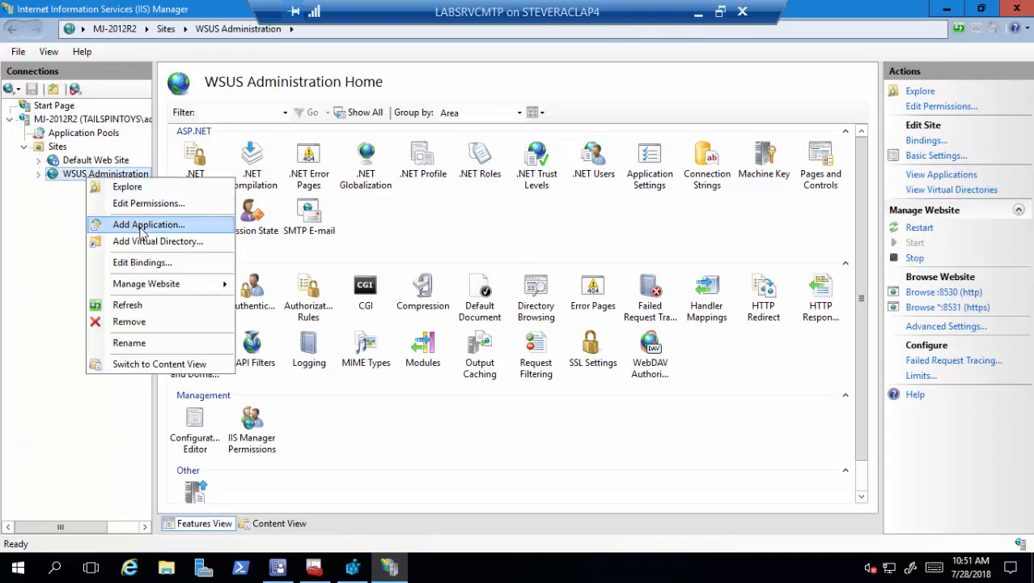
{"action": "left_click", "coordinate": [147, 263]}
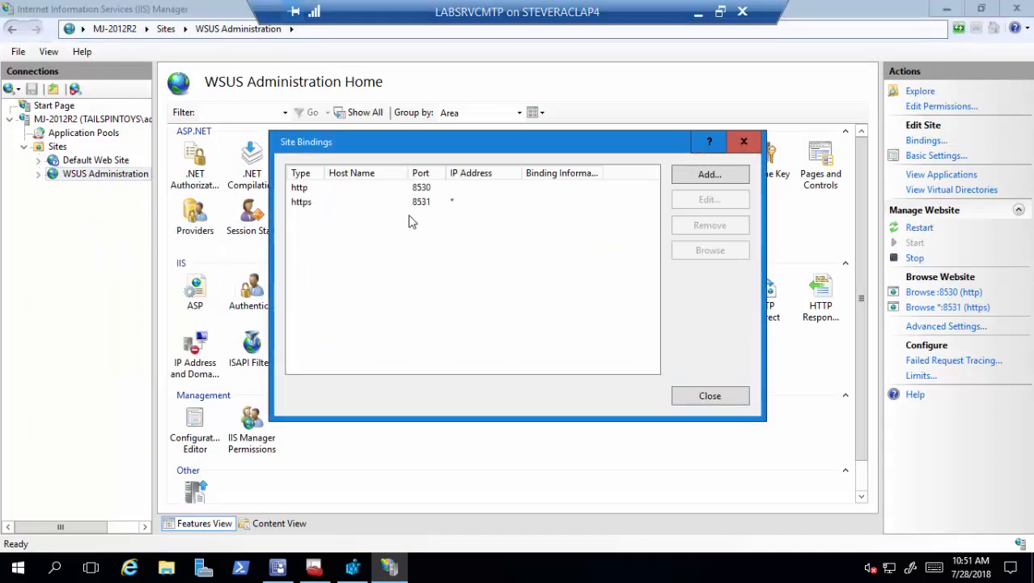
Open the https binding on port 8531 for editing and view its assigned SSL certificate
{"action": "left_click", "coordinate": [320, 207]}
{"action": "left_click", "coordinate": [709, 201]}
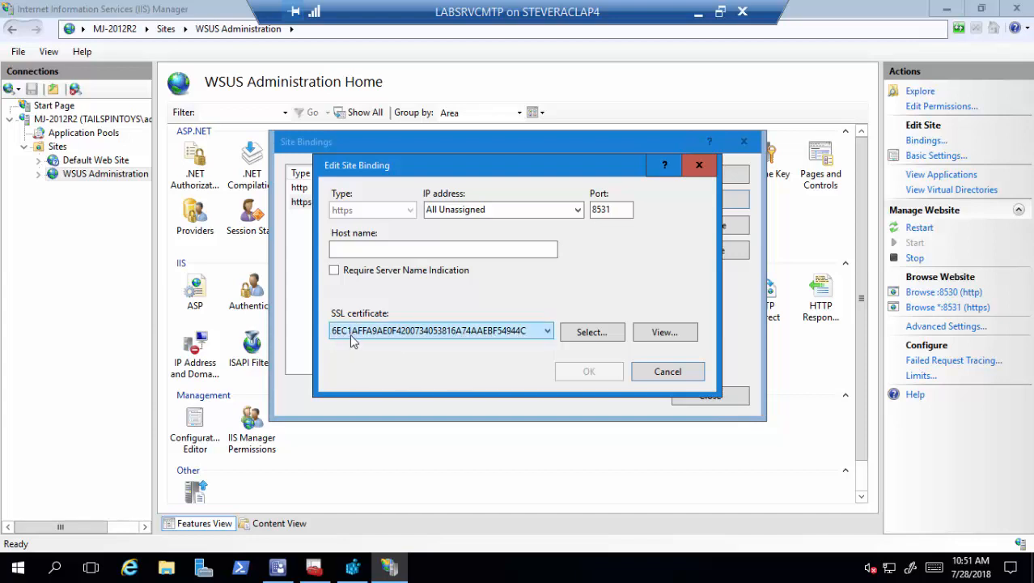
{"action": "left_click", "coordinate": [548, 333]}
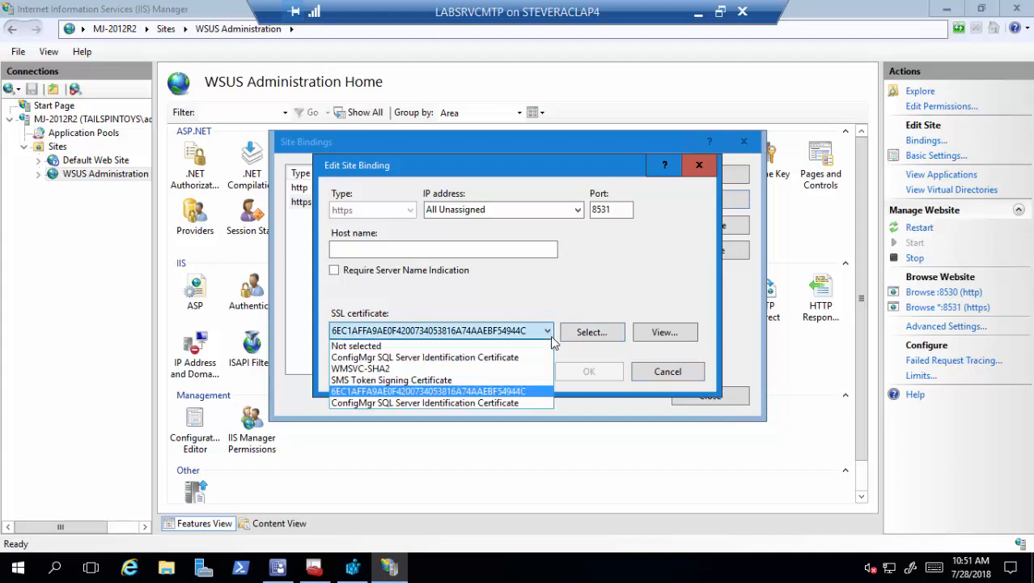
{"action": "left_click", "coordinate": [550, 335]}
{"action": "left_click", "coordinate": [652, 338]}
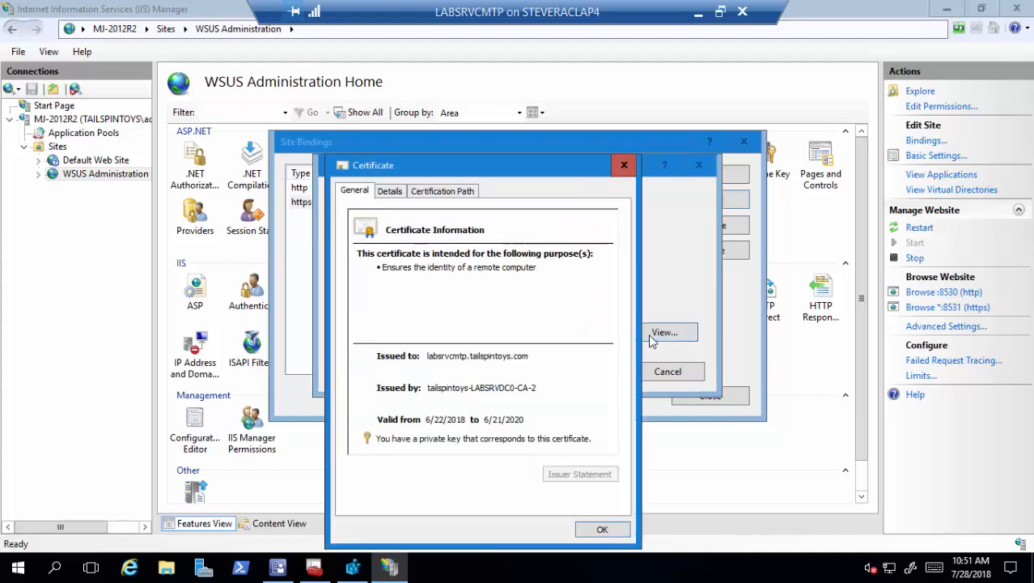
Examine the certificate's template information and enhanced key usage, and leave the certificate and site bindings without changes
{"action": "left_click", "coordinate": [390, 192]}
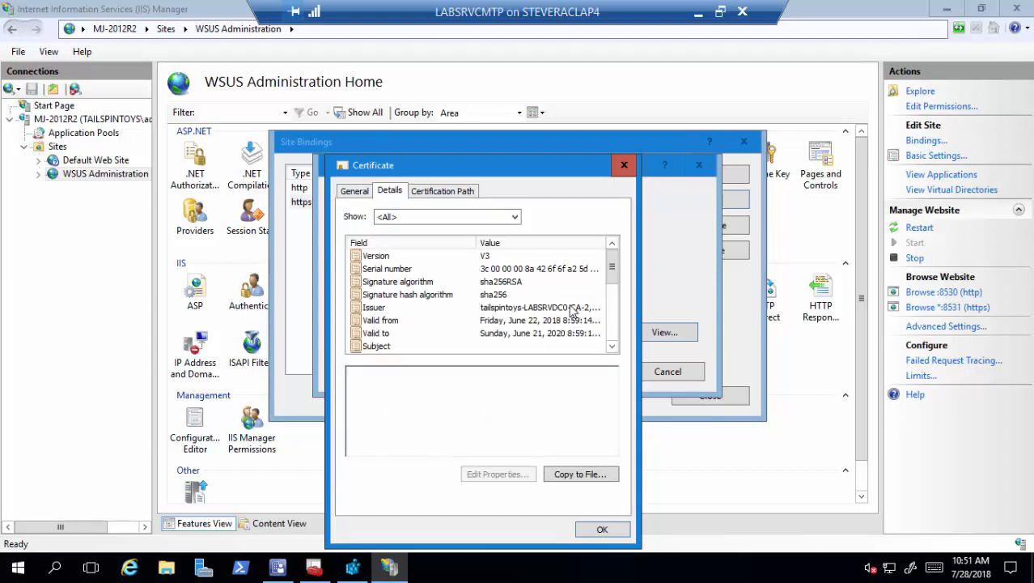
{"action": "scroll", "coordinate": [560, 307], "scroll_direction": "down", "scroll_amount": 1}
{"action": "key", "text": "Down"}
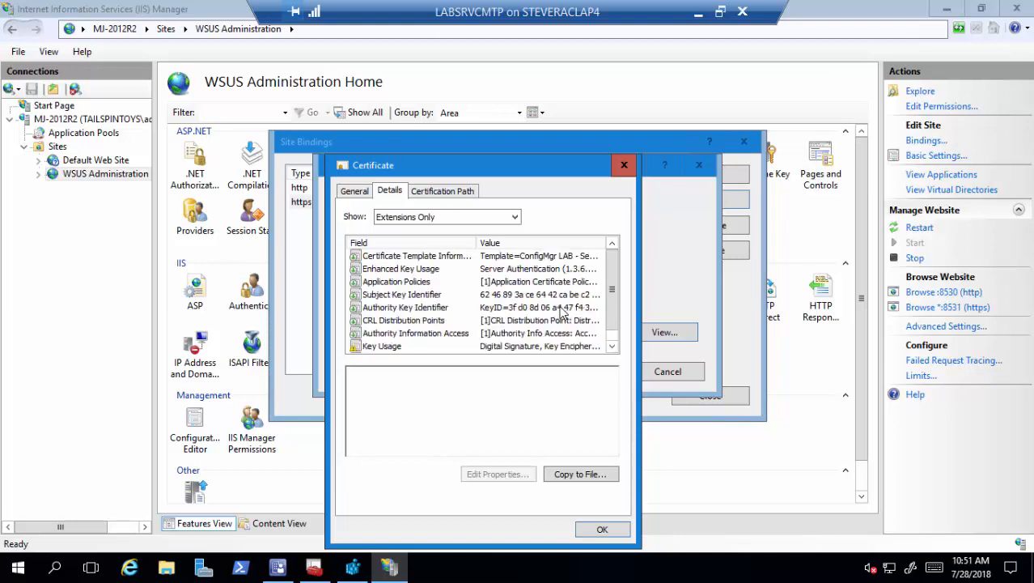
{"action": "left_click", "coordinate": [528, 258]}
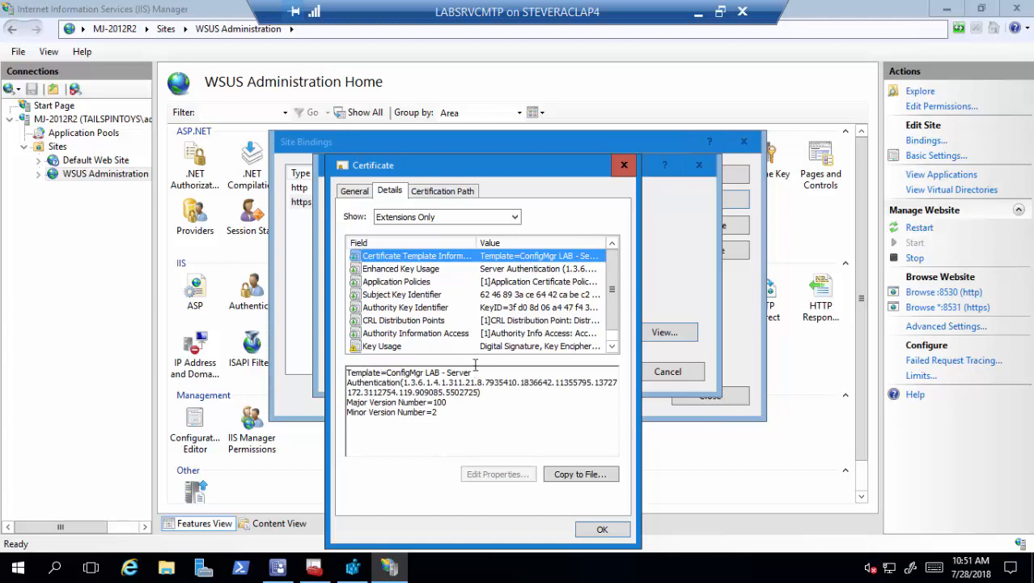
{"action": "left_click", "coordinate": [431, 270]}
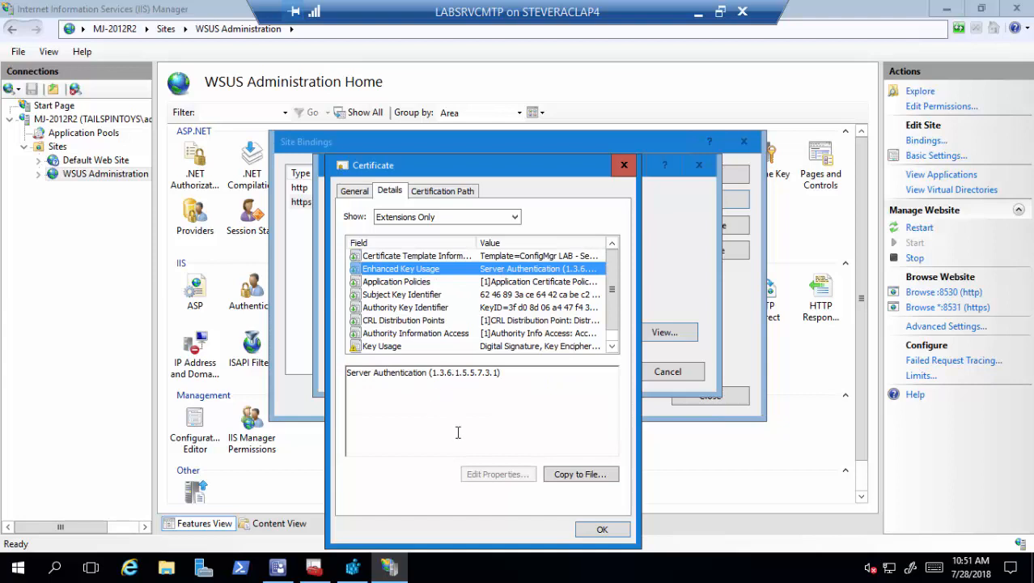
{"action": "left_click", "coordinate": [600, 531]}
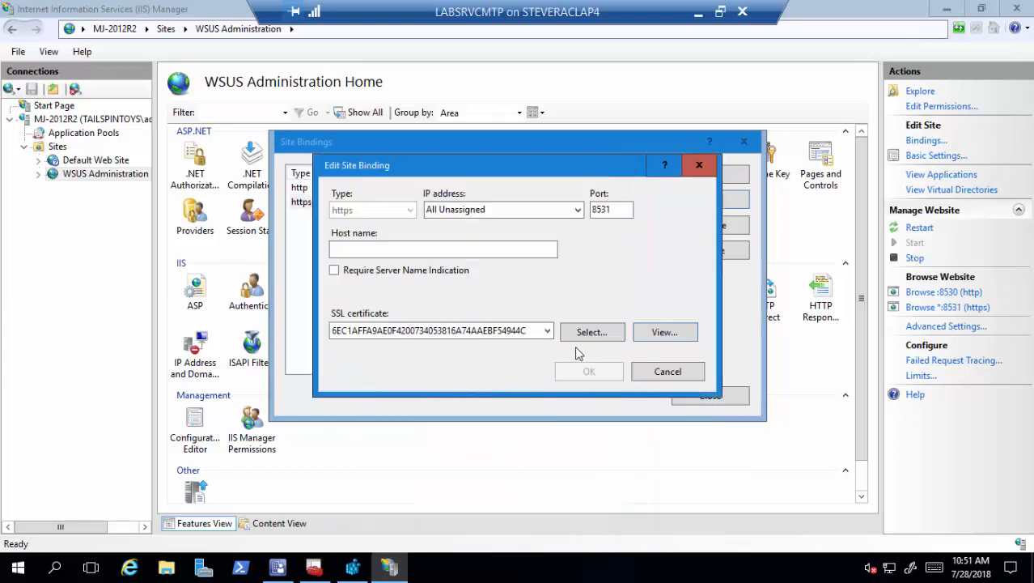
{"action": "left_click", "coordinate": [662, 377]}
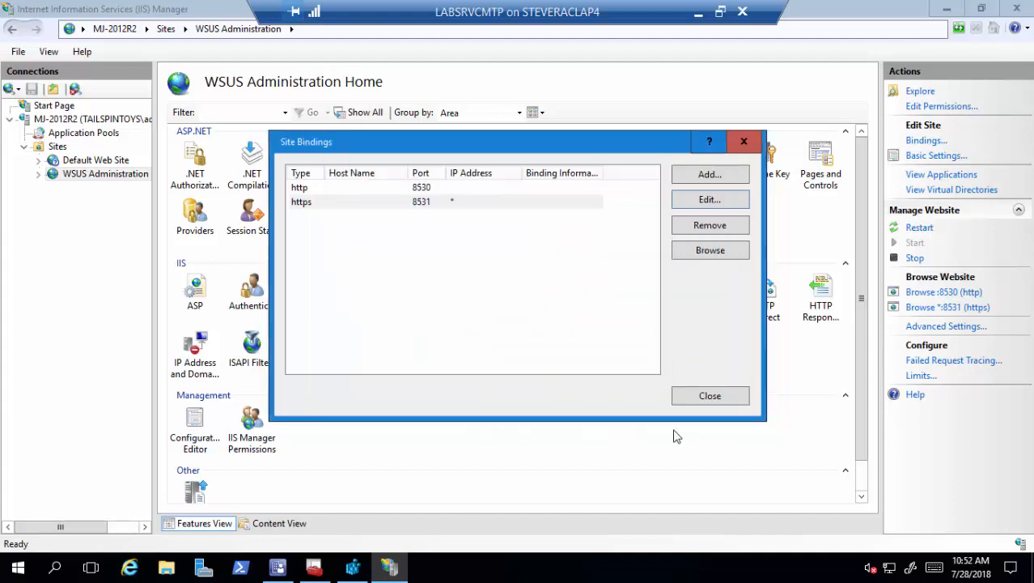
{"action": "left_click", "coordinate": [711, 396]}
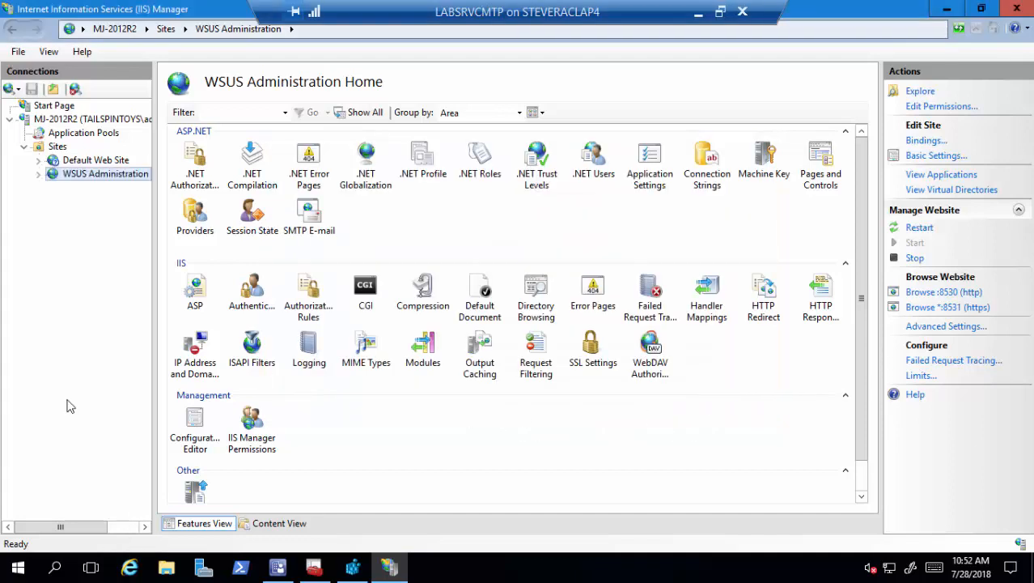
Open the SSL Settings of the ApiRemoting30 application under the WSUS Administration site
{"action": "left_click", "coordinate": [38, 174]}
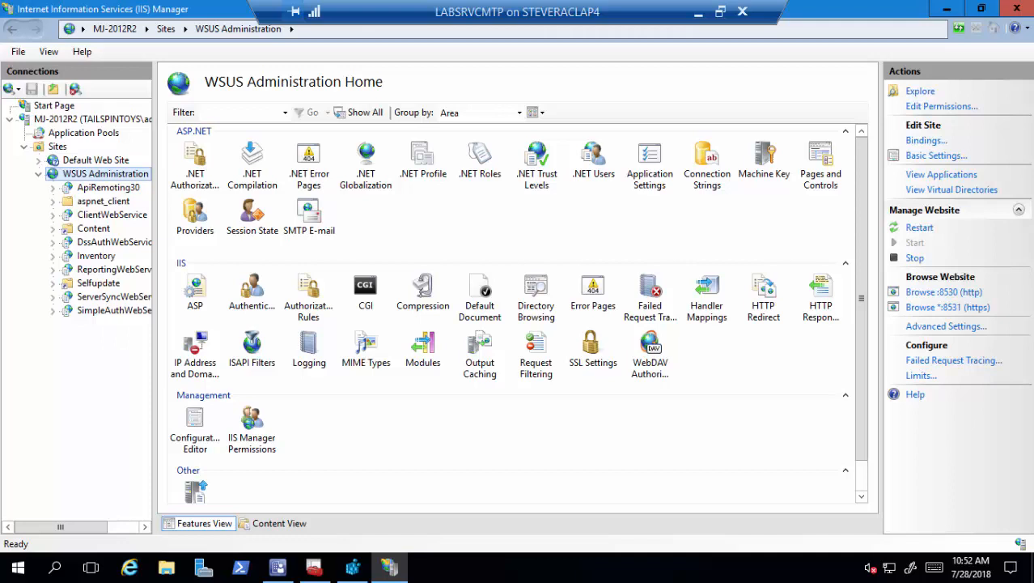
{"action": "left_click", "coordinate": [80, 192]}
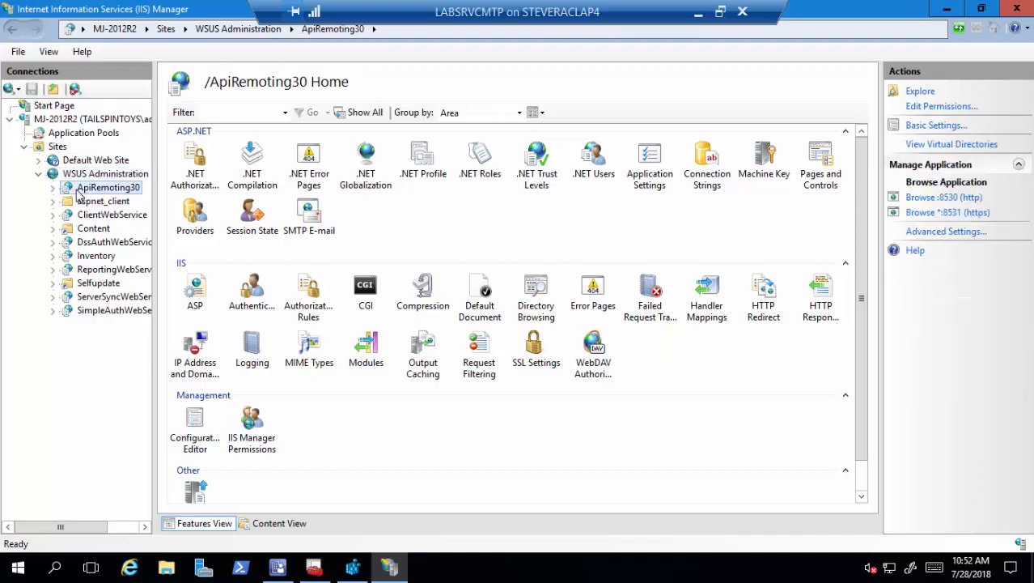
{"action": "double_click", "coordinate": [522, 351]}
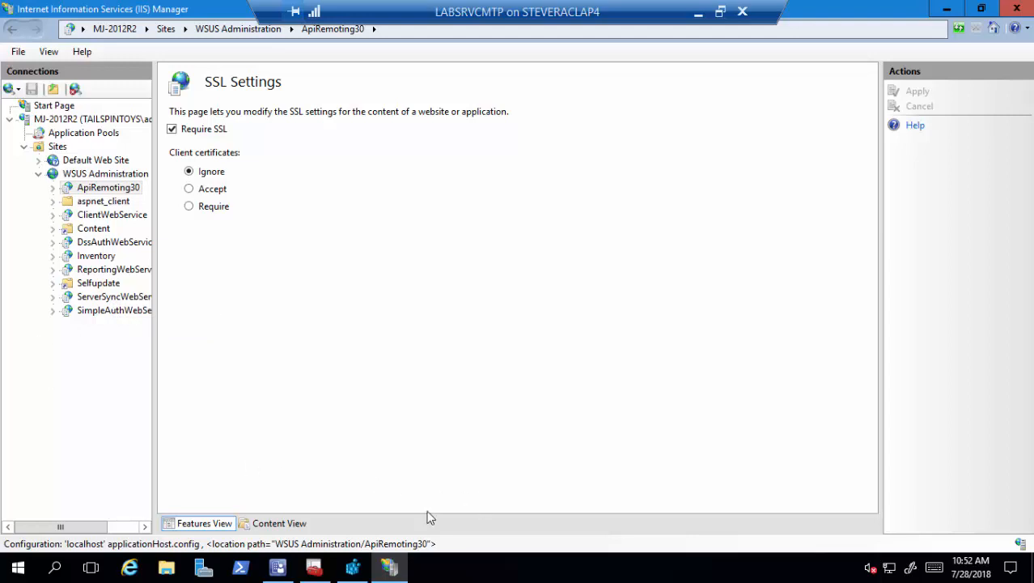
Switch to the Configuration Manager console and show Servers and Site System Roles in the Administration workspace
{"action": "left_click", "coordinate": [278, 569]}
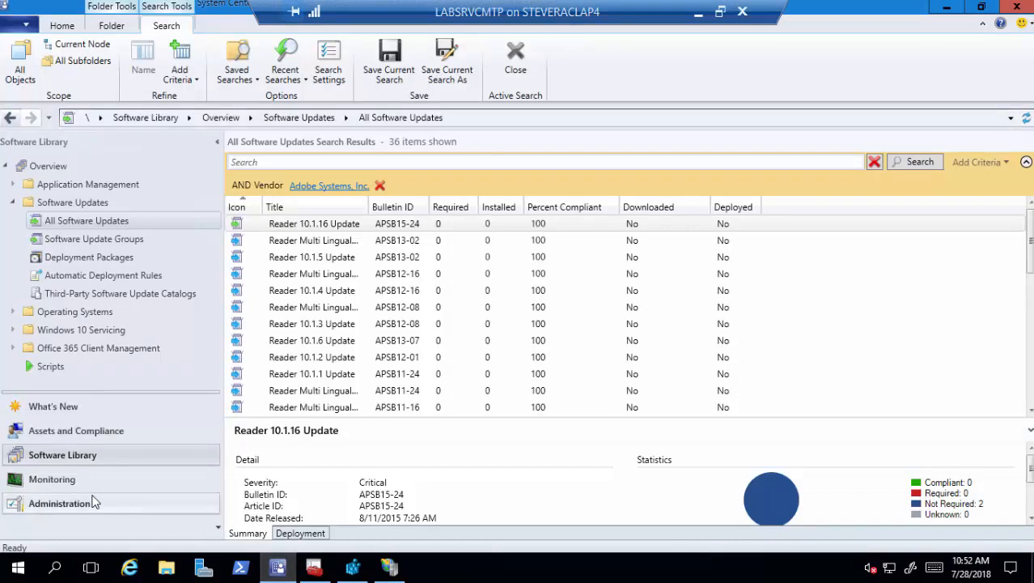
{"action": "left_click", "coordinate": [79, 501]}
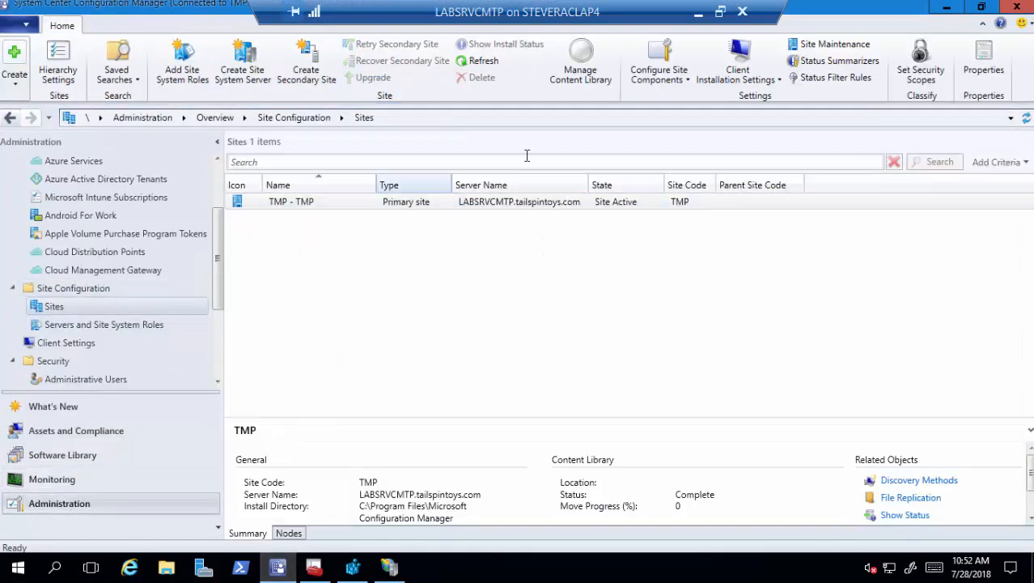
{"action": "left_click", "coordinate": [649, 77]}
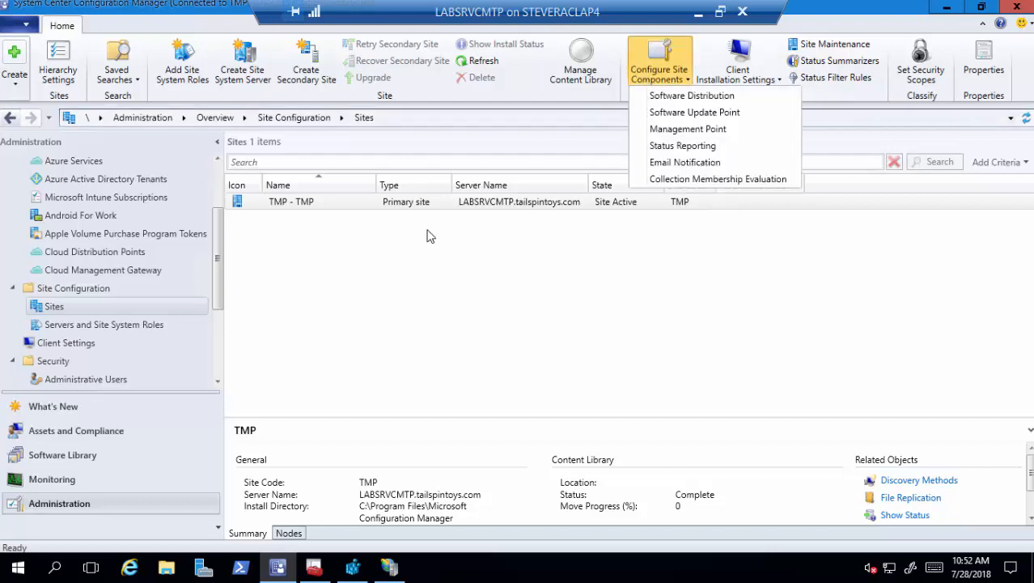
{"action": "left_click", "coordinate": [112, 326]}
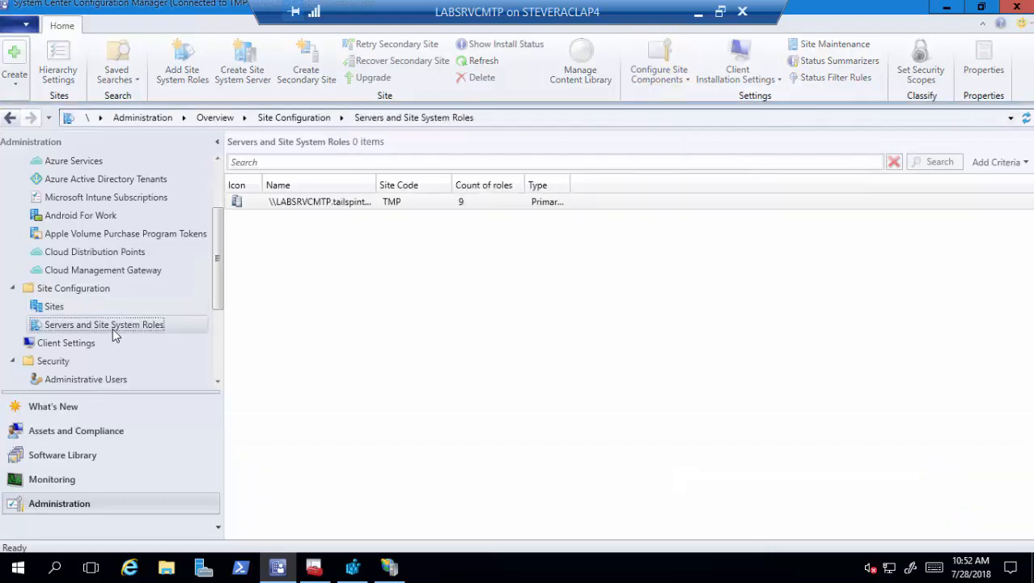
Check the Software update point role's WSUS port and SSL communication properties, and close them without changes
{"action": "scroll", "coordinate": [326, 497], "scroll_direction": "down", "scroll_amount": 1}
{"action": "left_click", "coordinate": [330, 522]}
{"action": "double_click", "coordinate": [330, 524]}
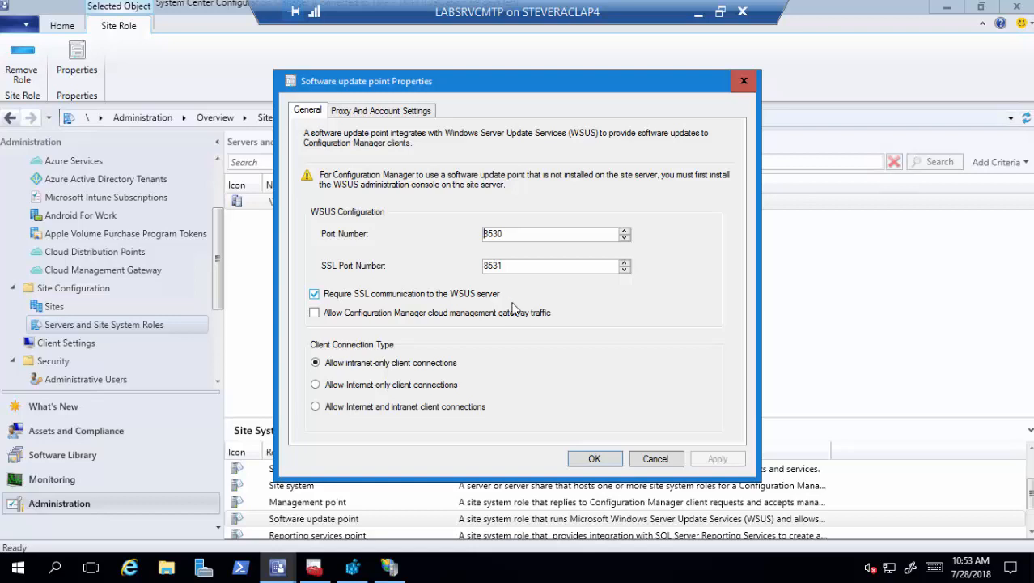
{"action": "left_click", "coordinate": [655, 459]}
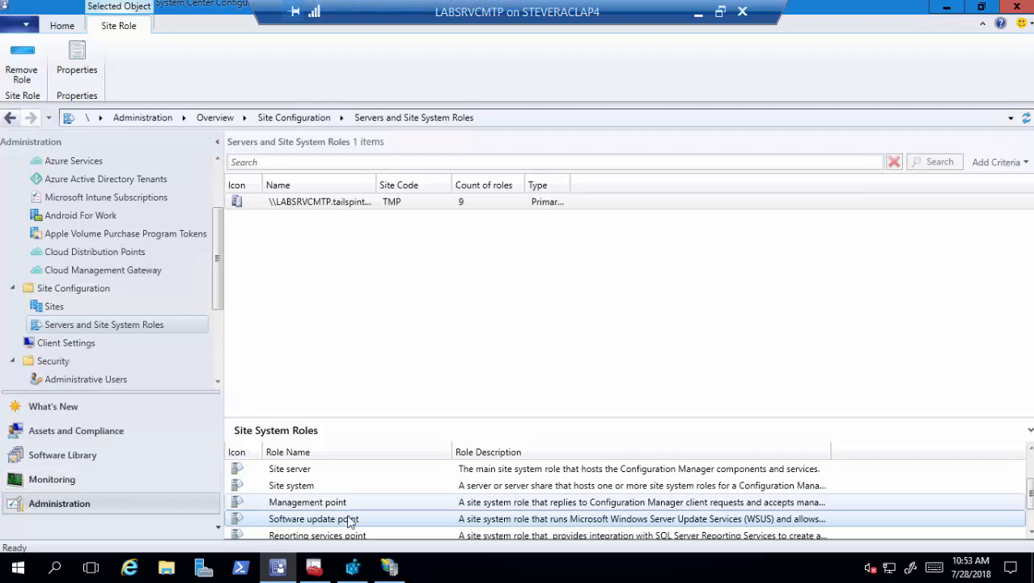
Switch to Registry Editor, review the values of the Update Services Server Setup key, and close the window
{"action": "mouse_move", "coordinate": [383, 573]}
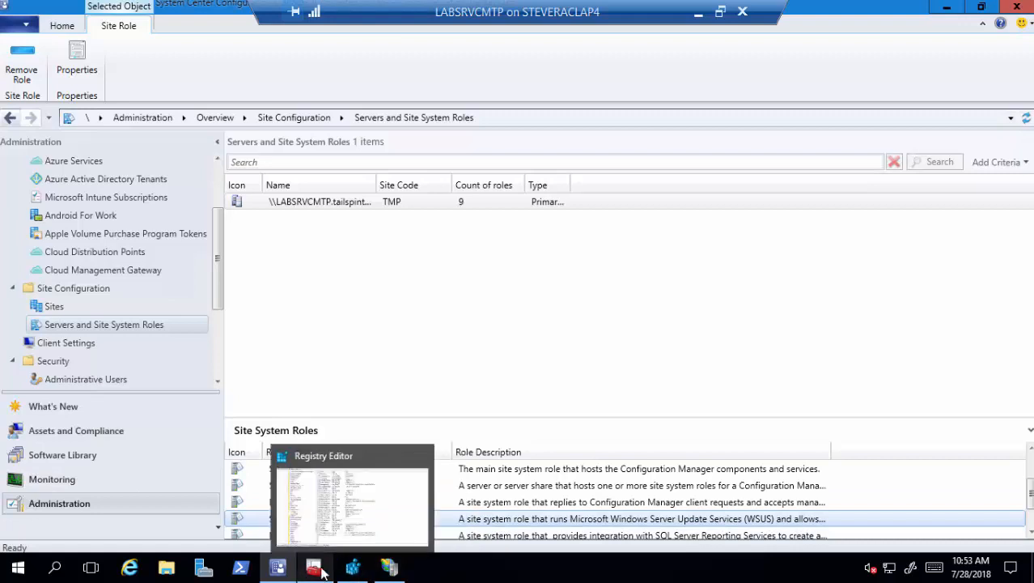
{"action": "left_click", "coordinate": [359, 572]}
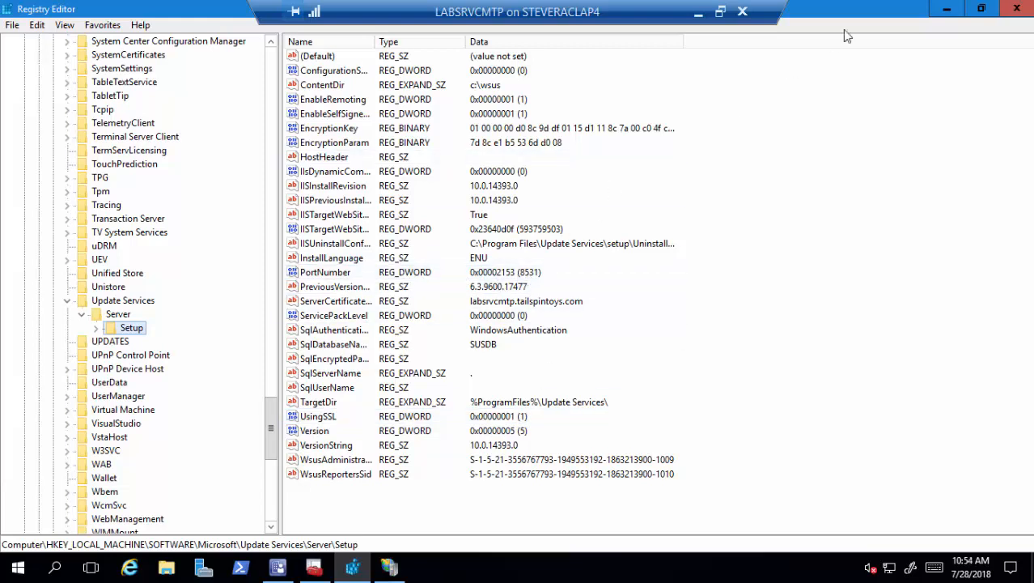
{"action": "left_click", "coordinate": [1018, 9]}
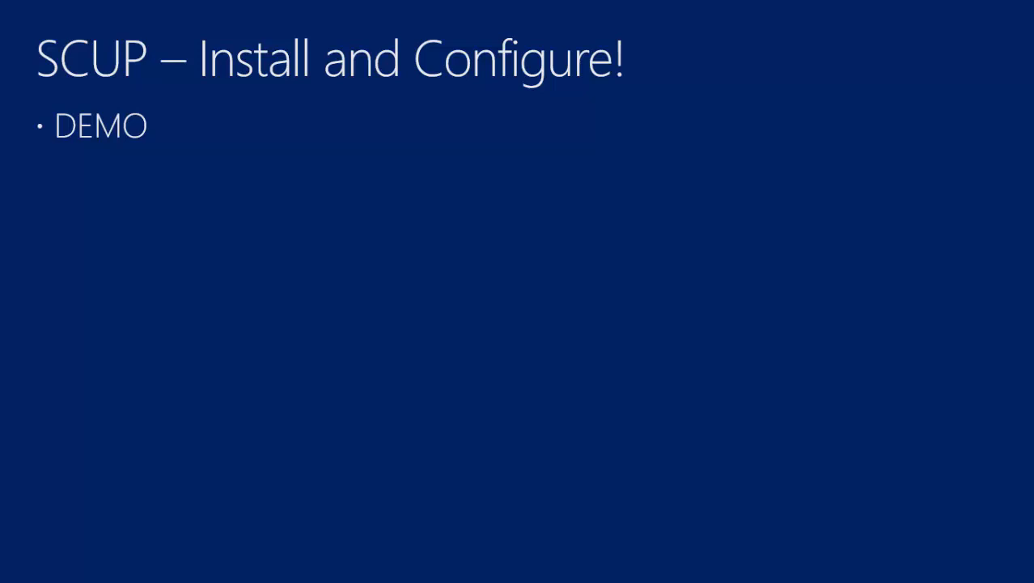
Switch to the LABSRVCMSA1 virtual machine connection
{"action": "key", "text": "alt+Tab"}
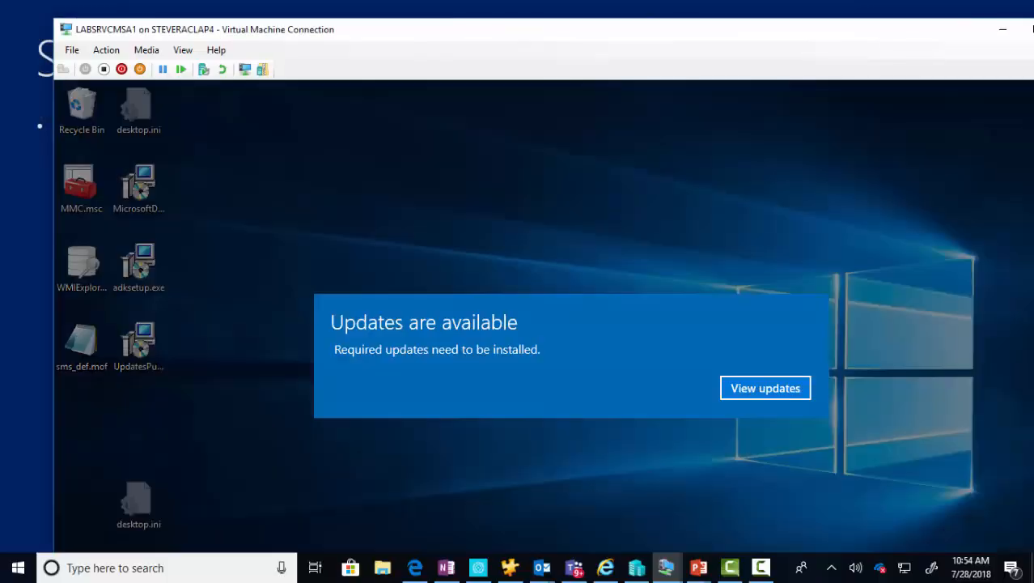
Show the LABSRVCMSA1 connection full screen, and dismiss the available-updates notice together with its Windows Update settings window
{"action": "double_click", "coordinate": [462, 38]}
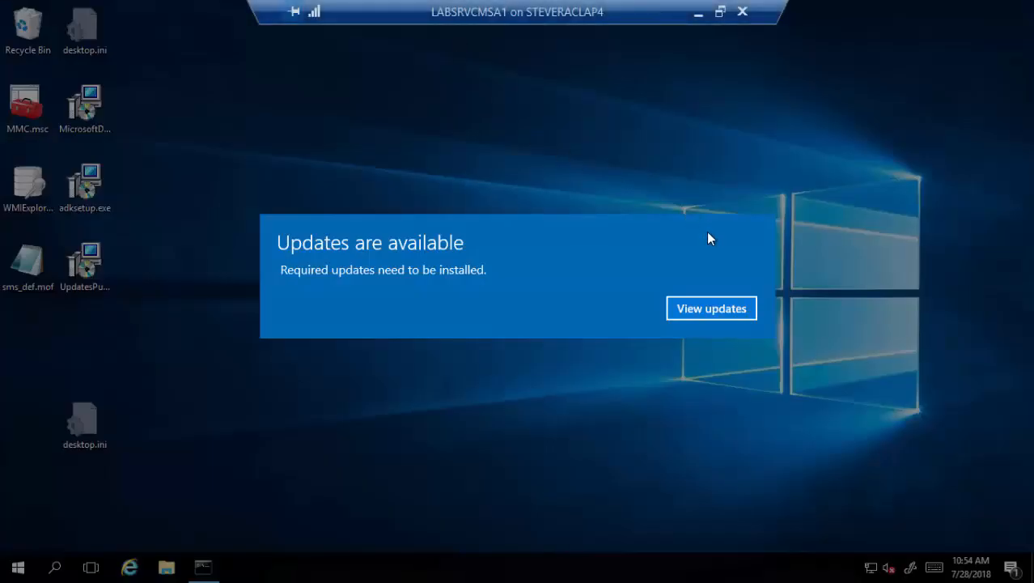
{"action": "key", "text": "Escape"}
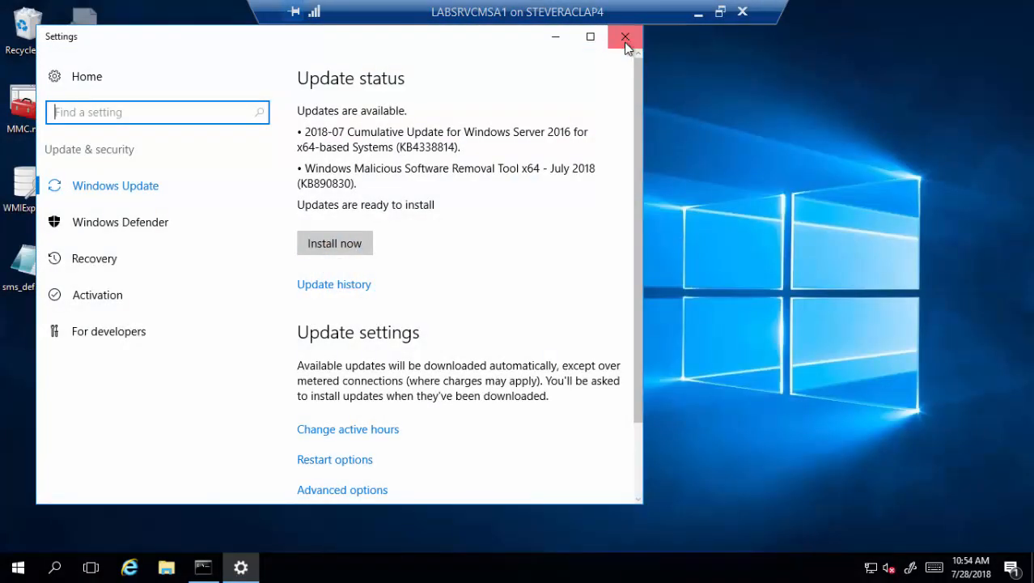
{"action": "left_click", "coordinate": [625, 36]}
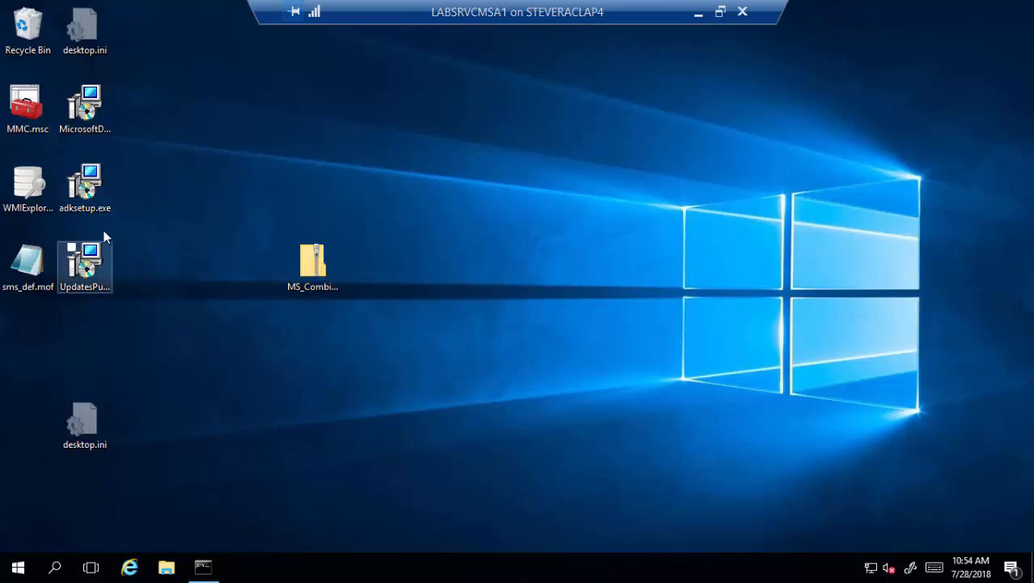
Try to run the UpdatesPublisher.msi setup up to its change, repair or remove options, and cancel the wizard
{"action": "left_click", "coordinate": [100, 258]}
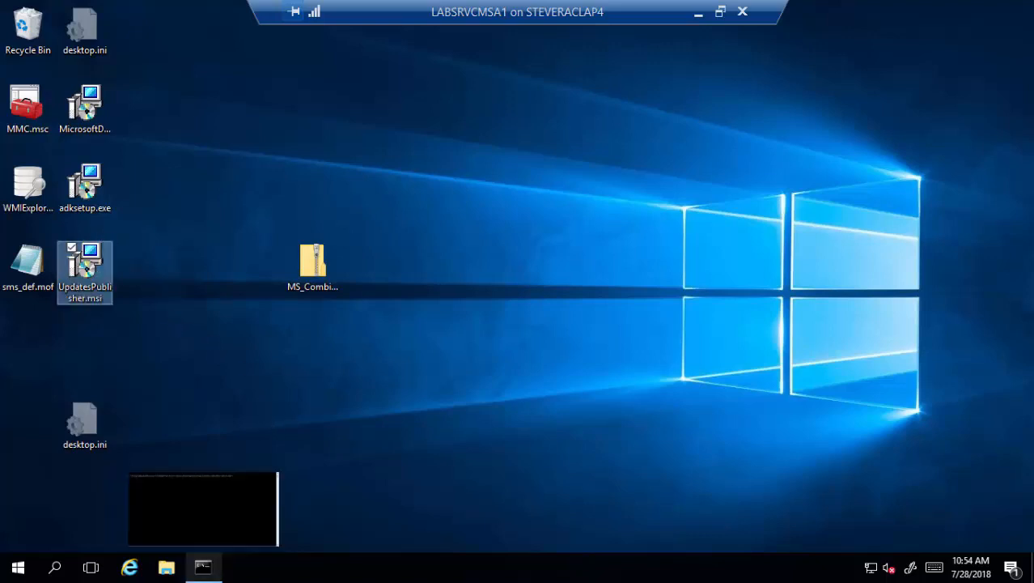
{"action": "double_click", "coordinate": [81, 263]}
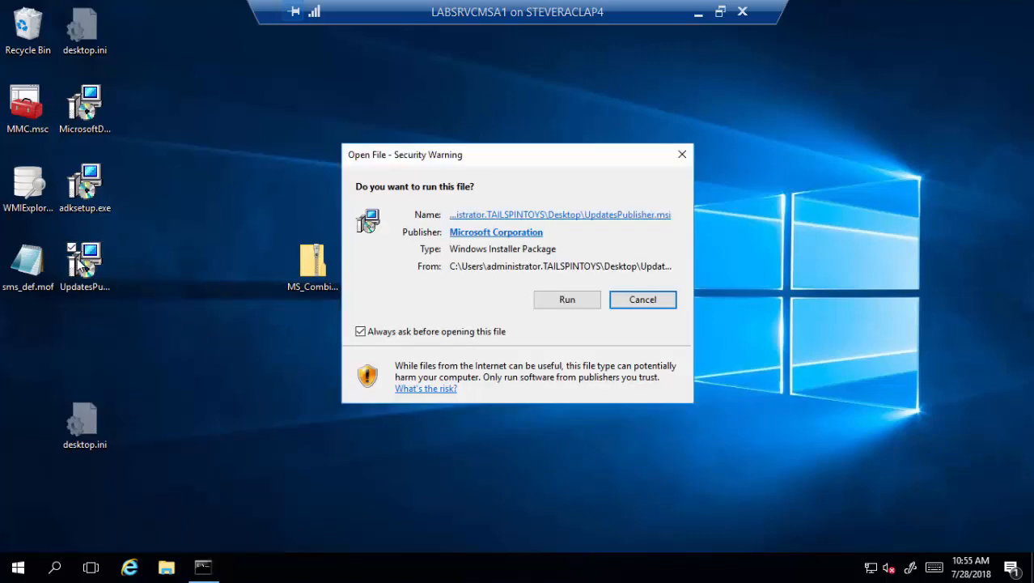
{"action": "left_click", "coordinate": [558, 303]}
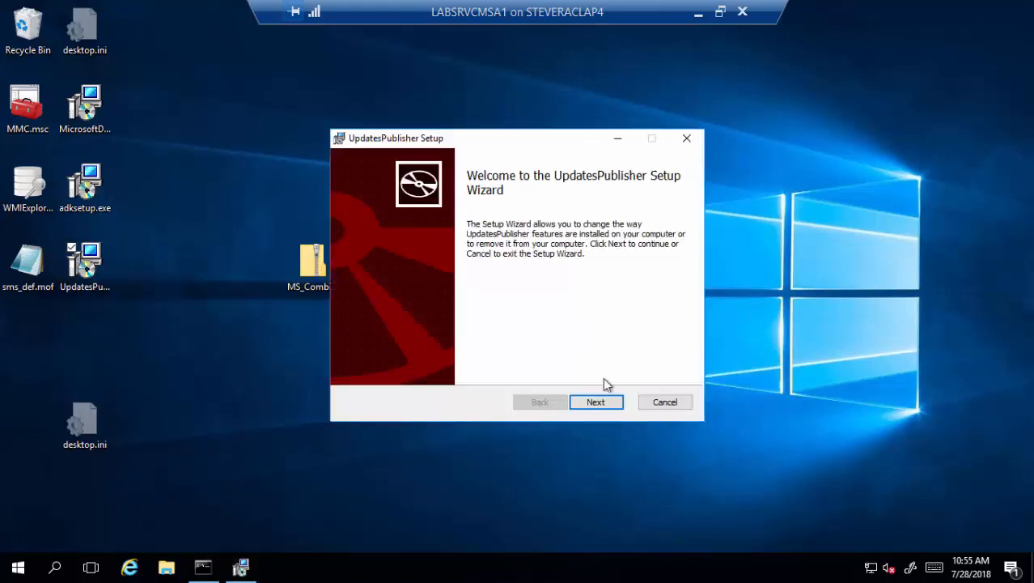
{"action": "left_click", "coordinate": [612, 401]}
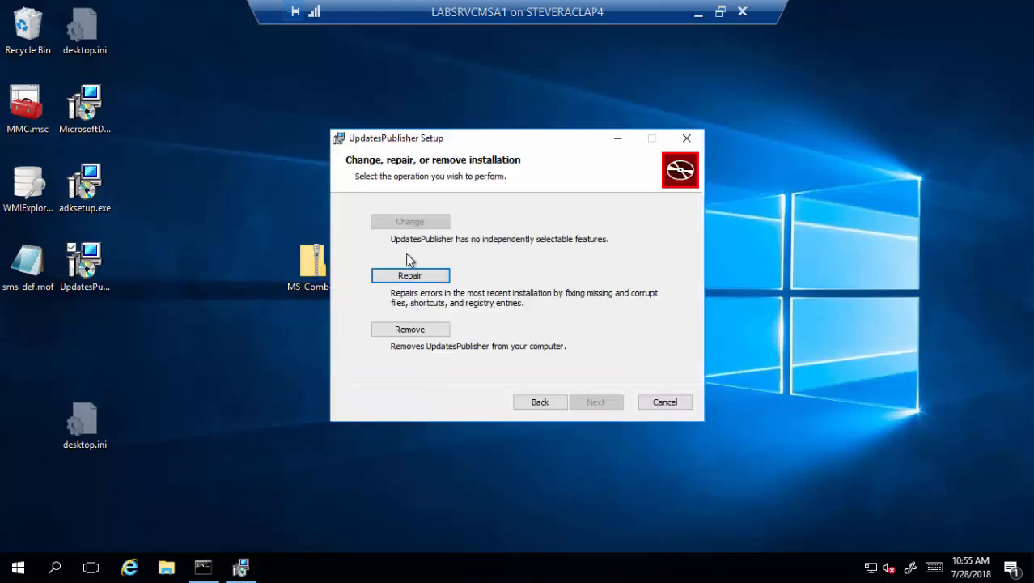
{"action": "left_click", "coordinate": [671, 402]}
{"action": "left_click", "coordinate": [486, 307]}
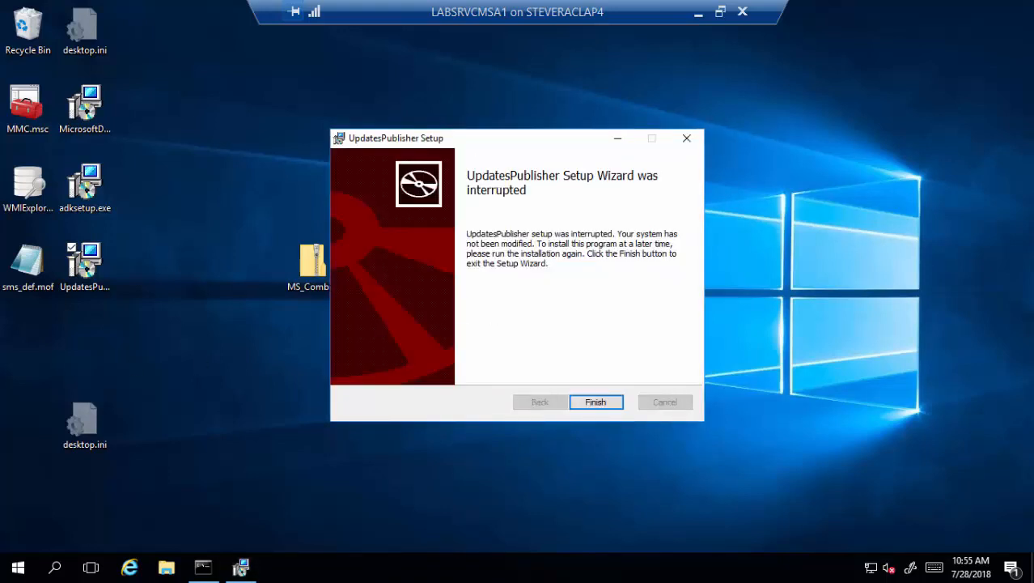
{"action": "left_click", "coordinate": [596, 404]}
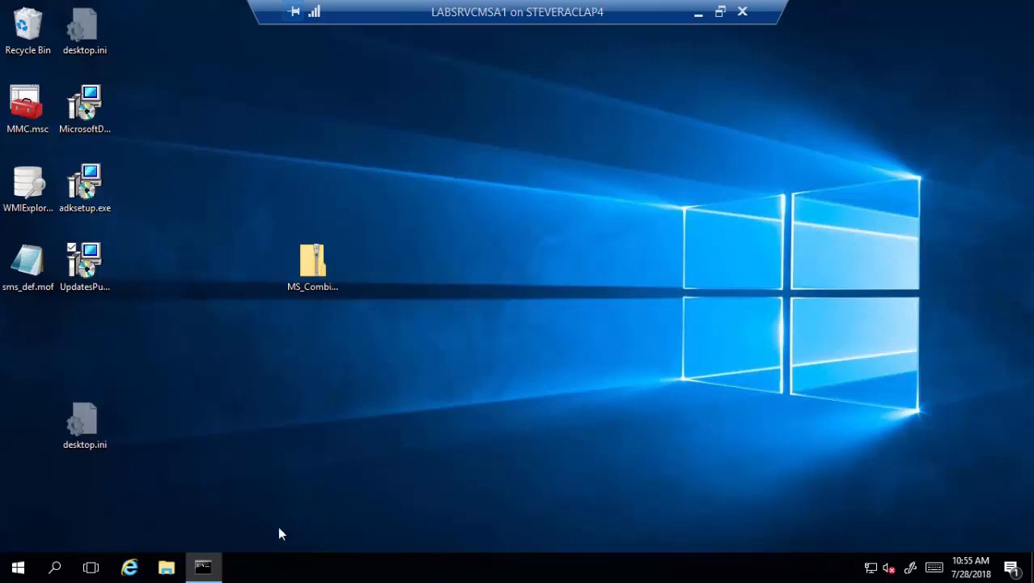
Check which account the already open command prompt runs under with whoami
{"action": "left_click", "coordinate": [204, 567]}
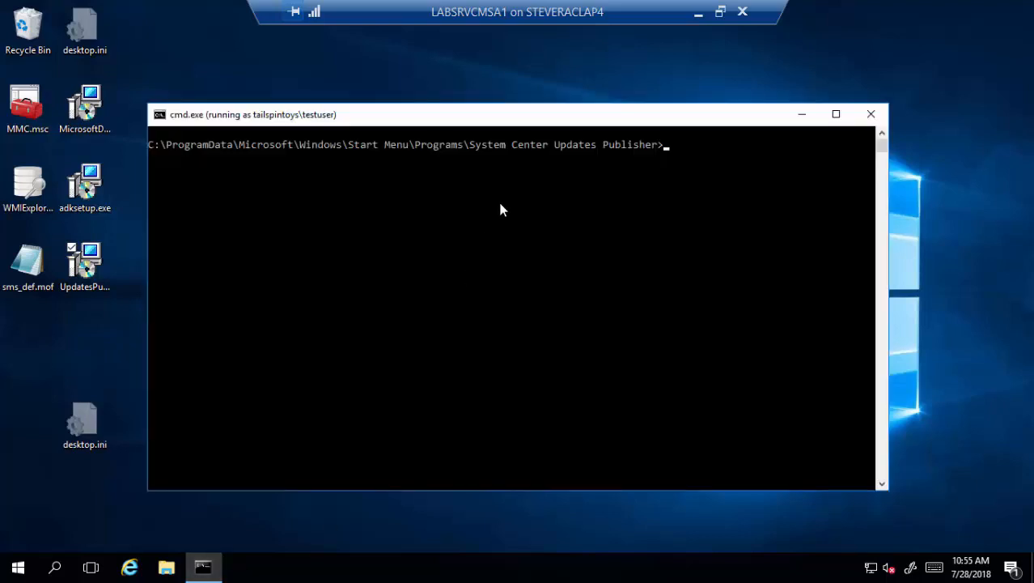
{"action": "type", "text": "whoami"}
{"action": "key", "text": "Return"}
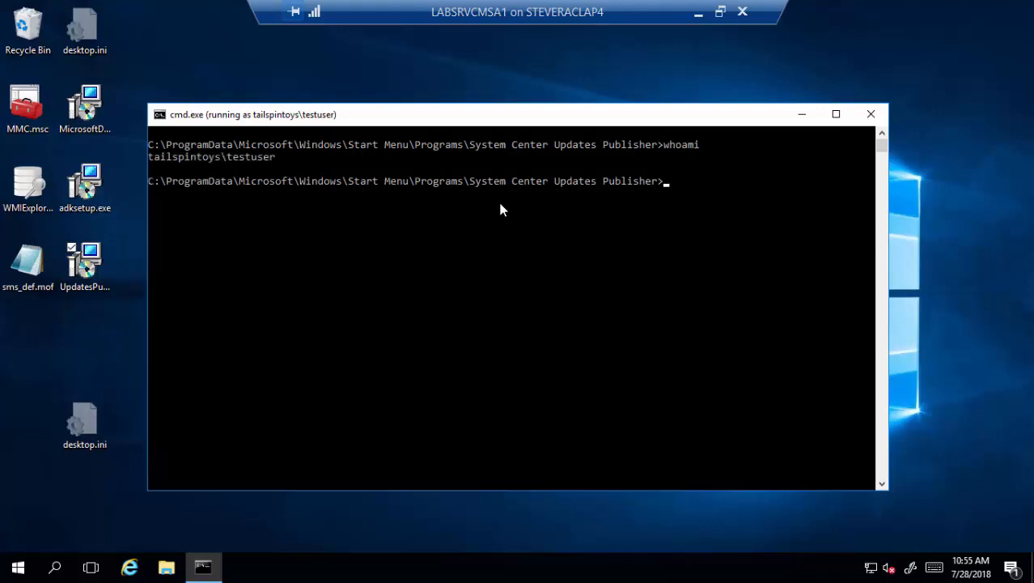
Start "Updates Publisher.lnk" from the command prompt with elevation approved, accept the license terms, and maximize the program window
{"action": "key", "text": "Tab"}
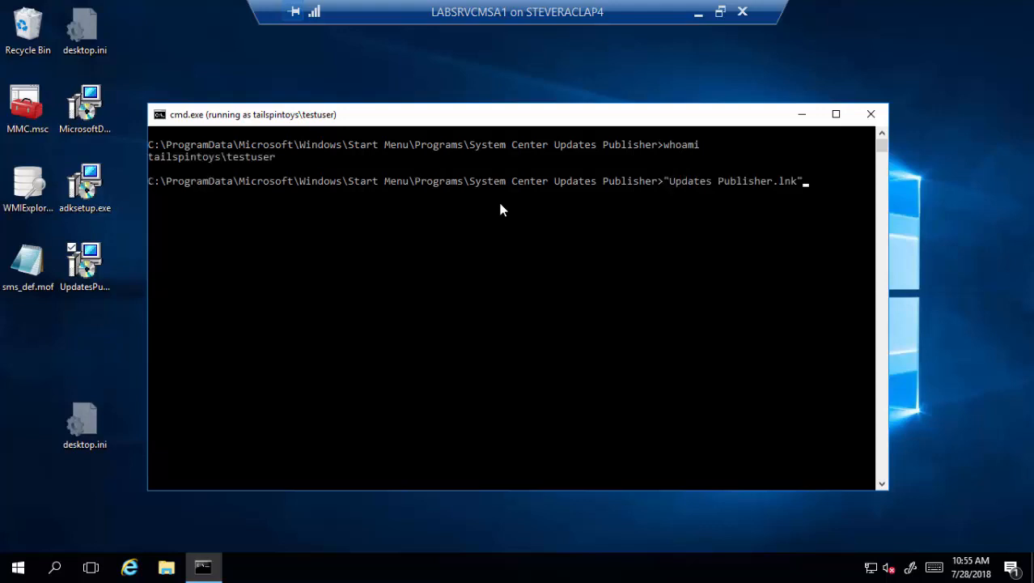
{"action": "key", "text": "Return"}
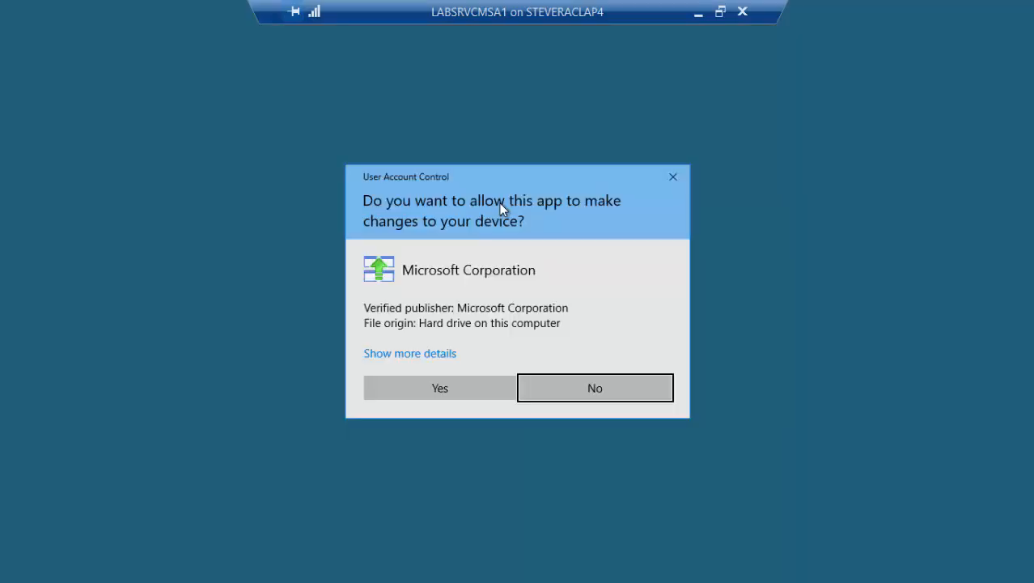
{"action": "left_click", "coordinate": [465, 381]}
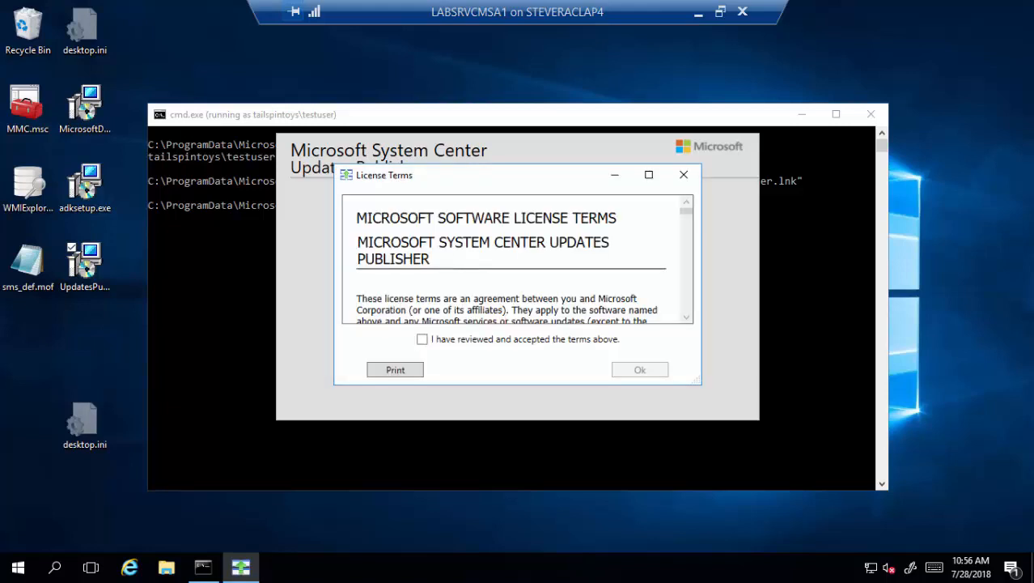
{"action": "left_click", "coordinate": [422, 340]}
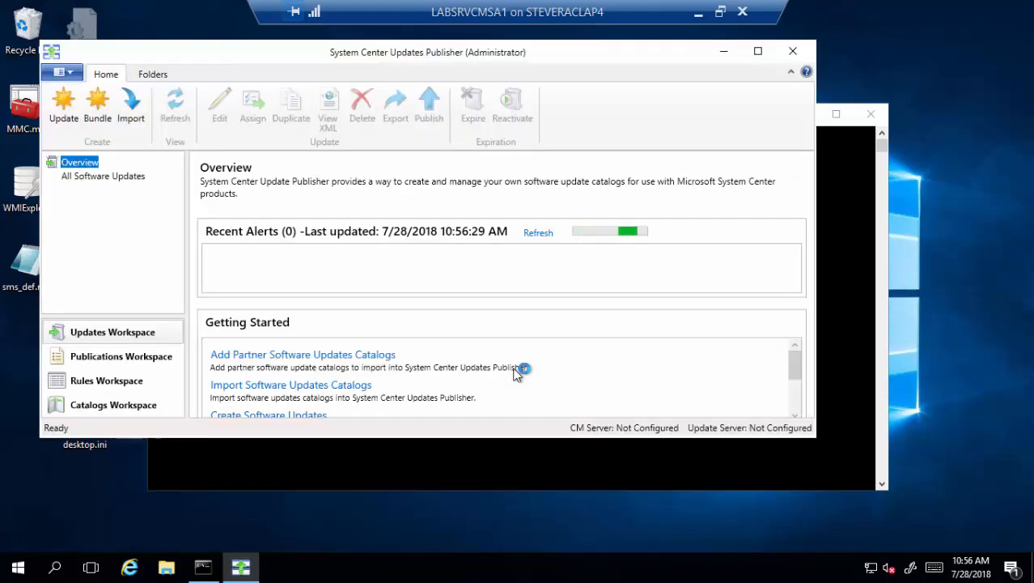
{"action": "double_click", "coordinate": [419, 62]}
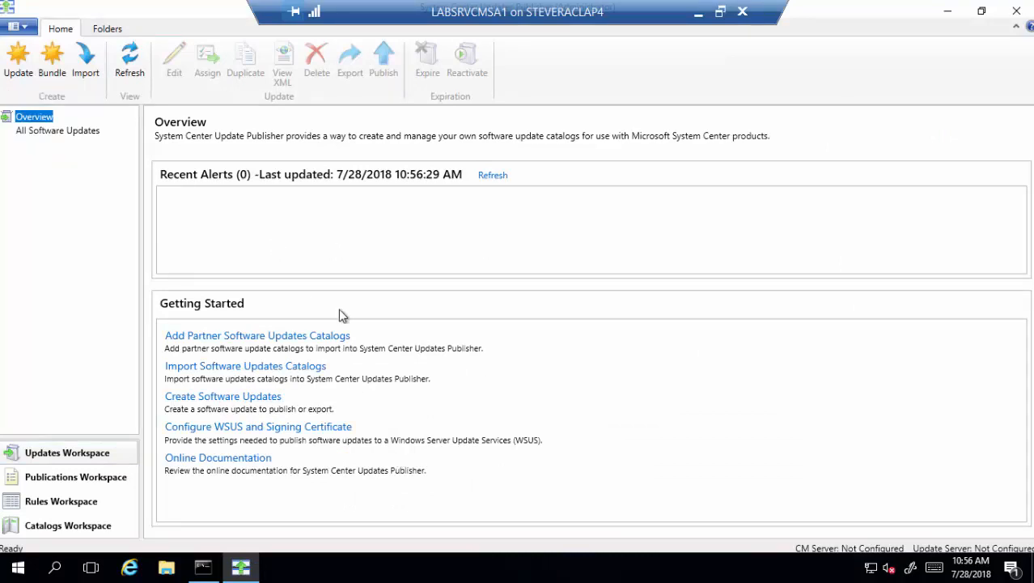
Close the alternate-account command prompt, and check the signed-in account with whoami in a new command prompt before exiting it
{"action": "left_click", "coordinate": [949, 13]}
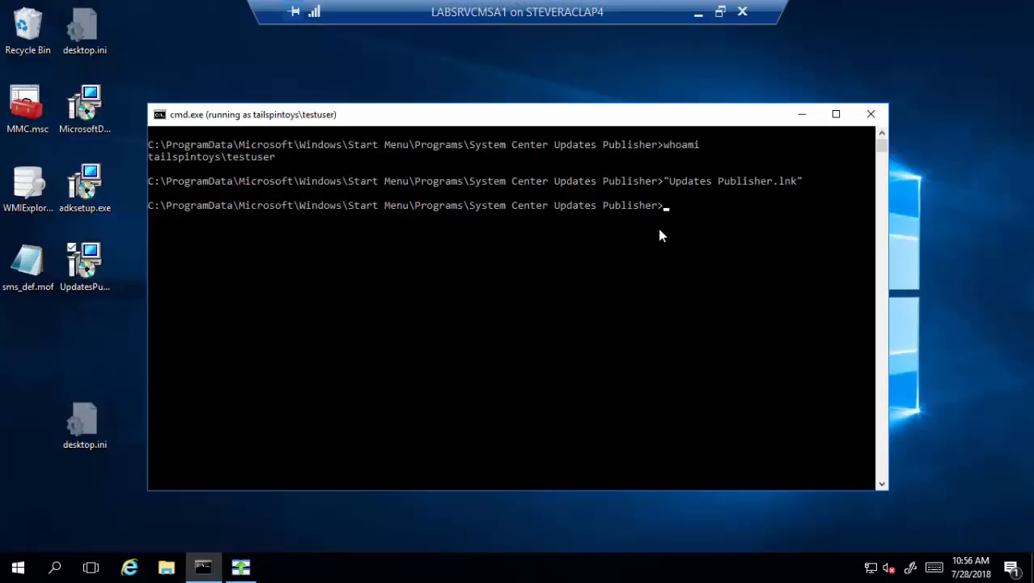
{"action": "left_click", "coordinate": [871, 115]}
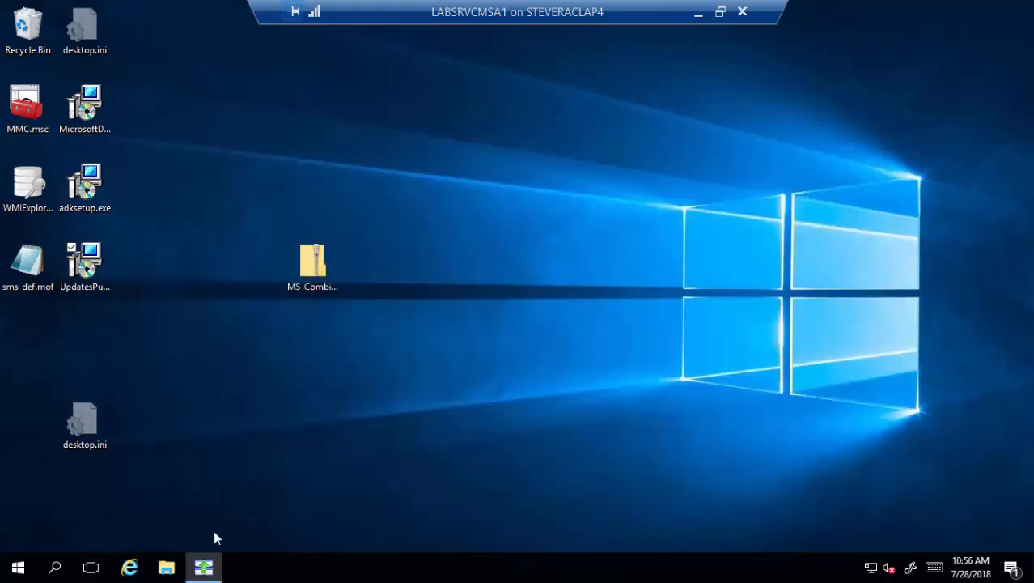
{"action": "left_click", "coordinate": [18, 569]}
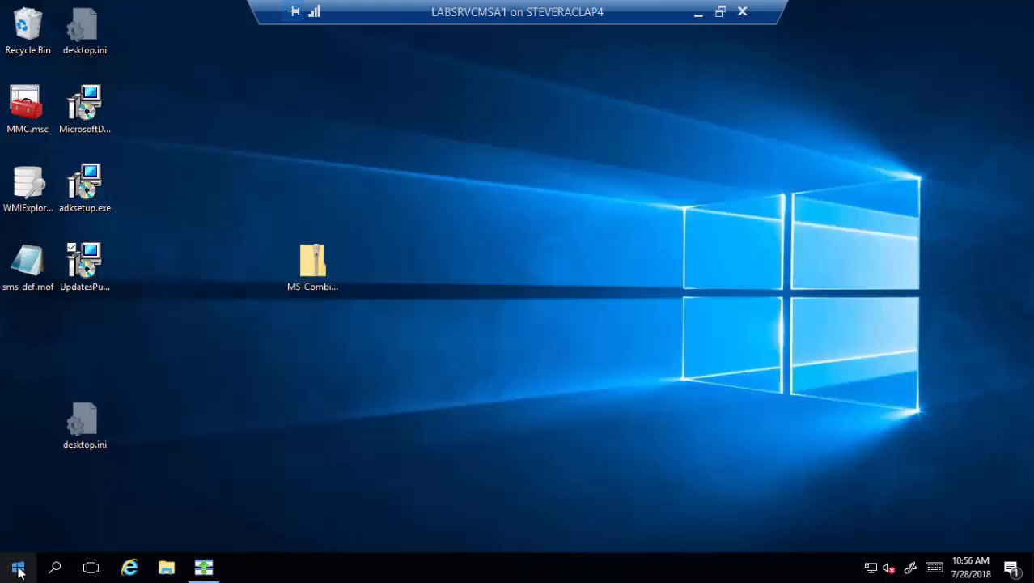
{"action": "right_click", "coordinate": [18, 569]}
{"action": "left_click", "coordinate": [82, 490]}
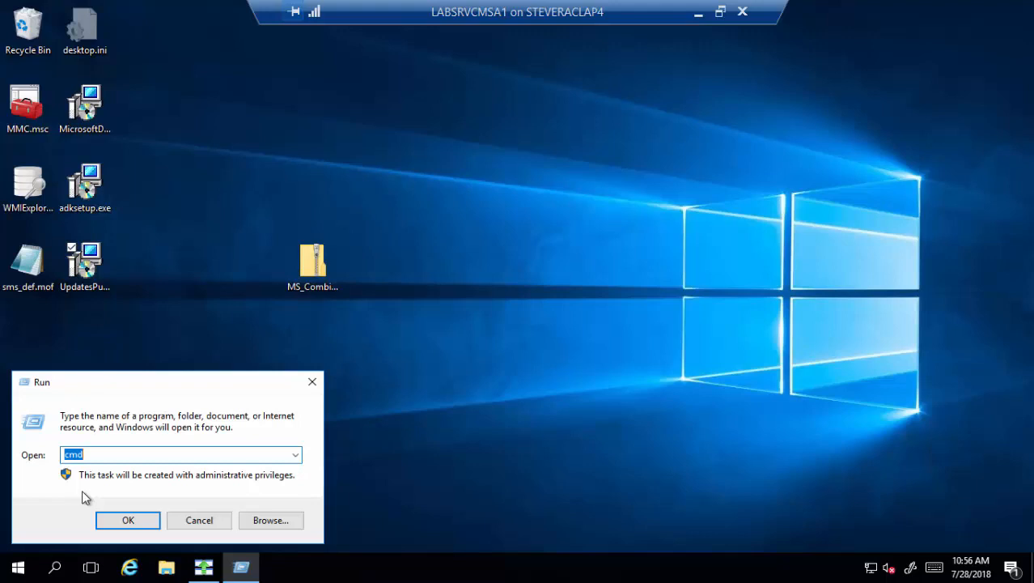
{"action": "key", "text": "Return"}
{"action": "type", "text": "whoami"}
{"action": "key", "text": "Return"}
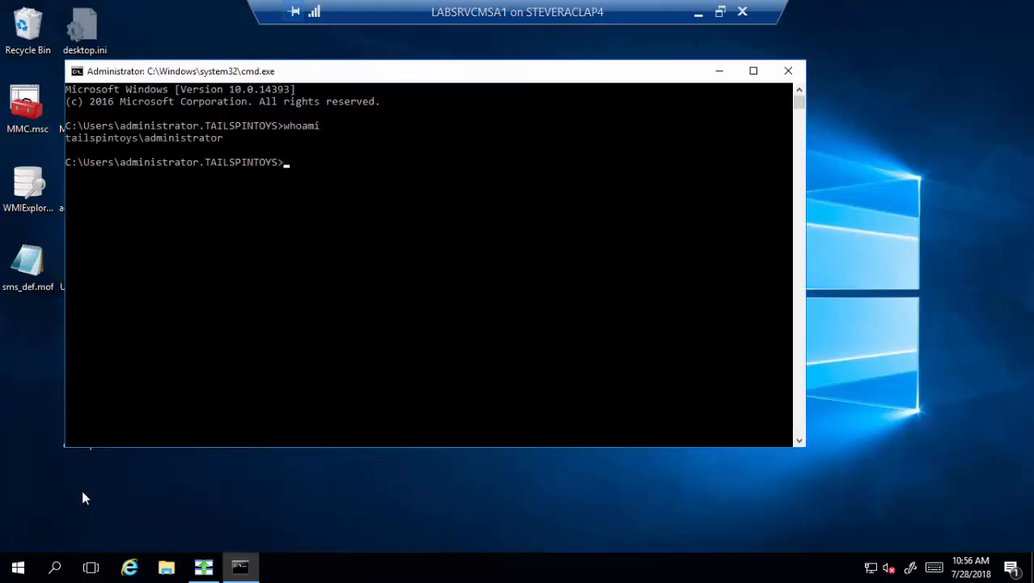
{"action": "type", "text": "exit"}
{"action": "key", "text": "Return"}
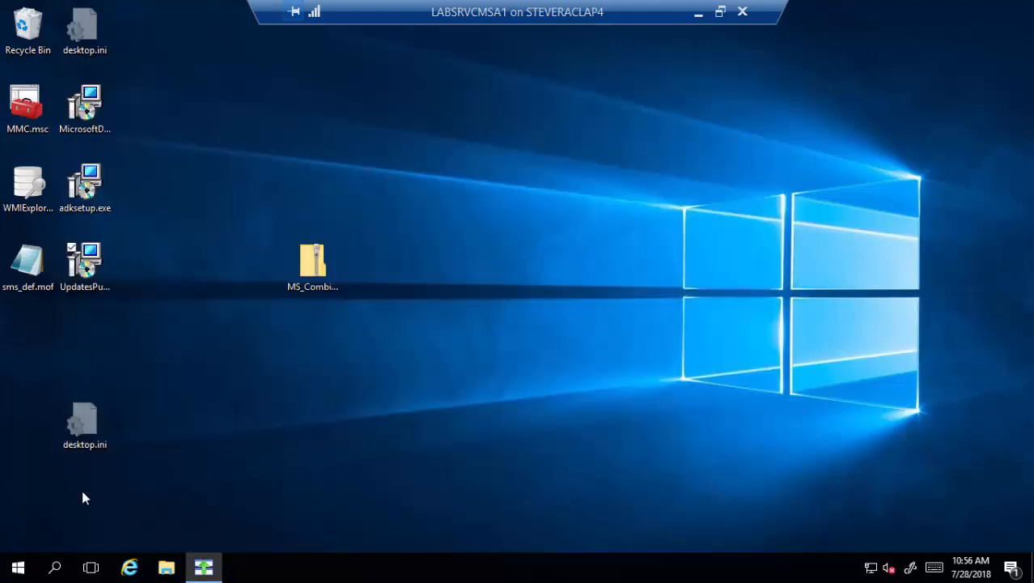
Try to start a second instance of Updates Publisher as the signed-in administrator, and dismiss the message
{"action": "left_click", "coordinate": [18, 567]}
{"action": "scroll", "coordinate": [89, 358], "scroll_direction": "down", "scroll_amount": 3}
{"action": "scroll", "coordinate": [95, 350], "scroll_direction": "down", "scroll_amount": 1}
{"action": "left_click", "coordinate": [123, 399]}
{"action": "left_click", "coordinate": [139, 421]}
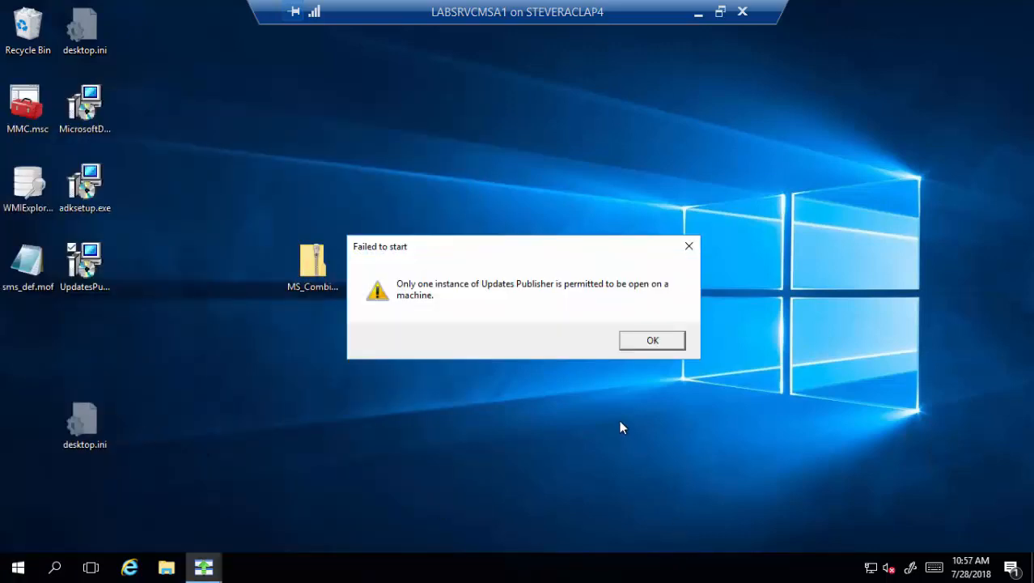
{"action": "left_click", "coordinate": [626, 340]}
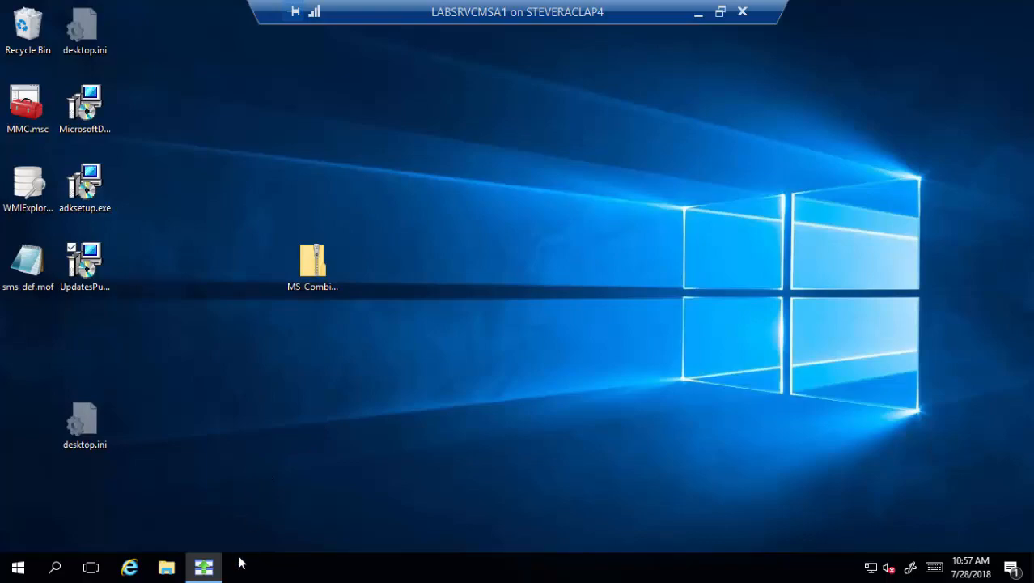
Return to the running Updates Publisher, enable publishing to the local update server in its WSUS settings, and test the connection
{"action": "left_click", "coordinate": [204, 567]}
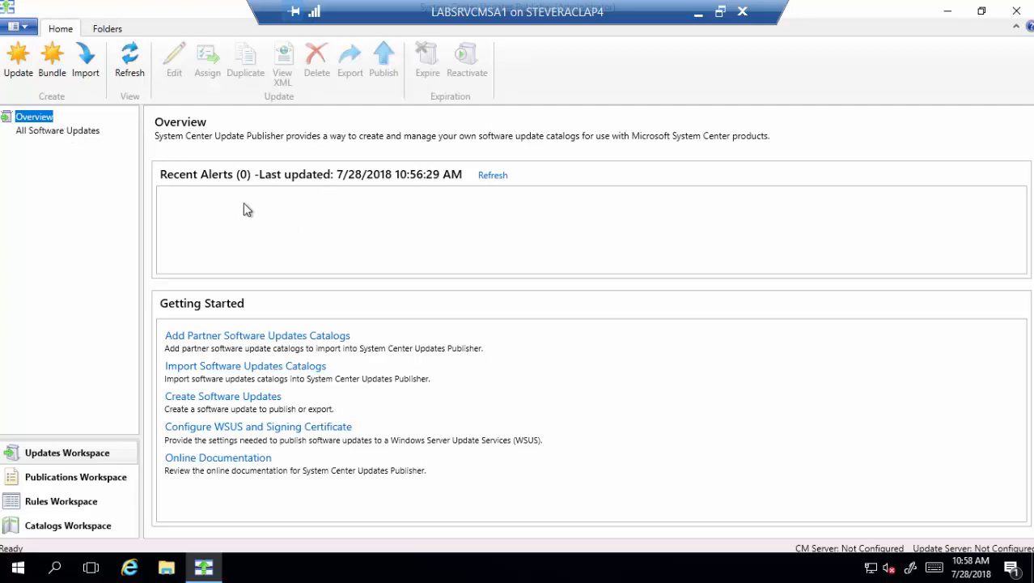
{"action": "left_click", "coordinate": [23, 27]}
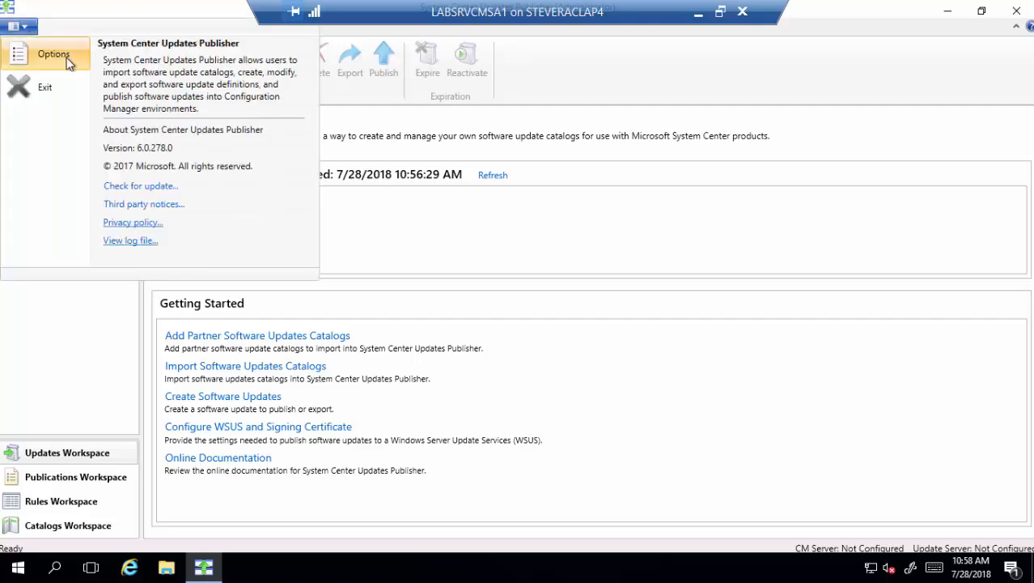
{"action": "left_click", "coordinate": [397, 320]}
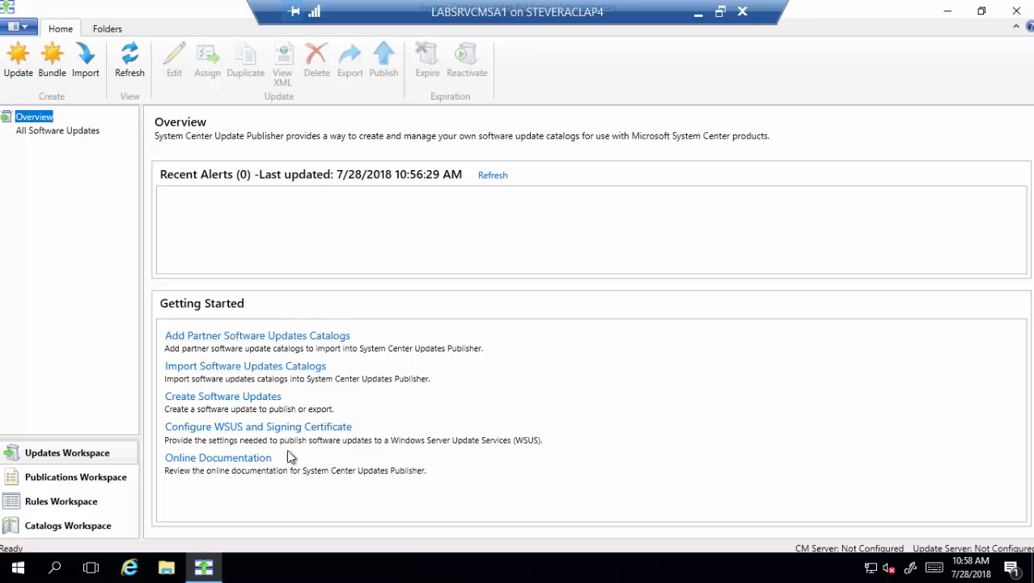
{"action": "left_click", "coordinate": [247, 434]}
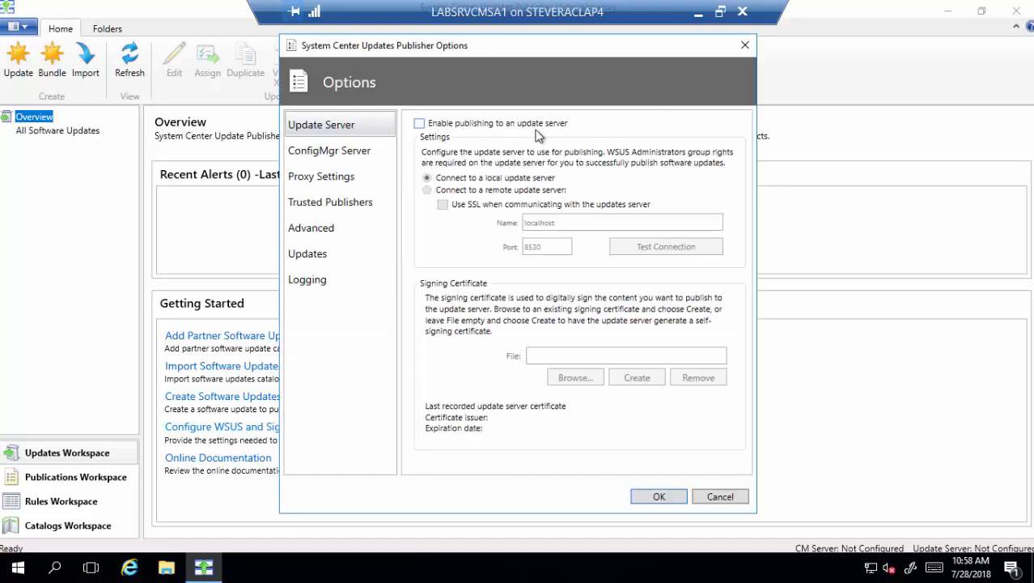
{"action": "left_click", "coordinate": [418, 126]}
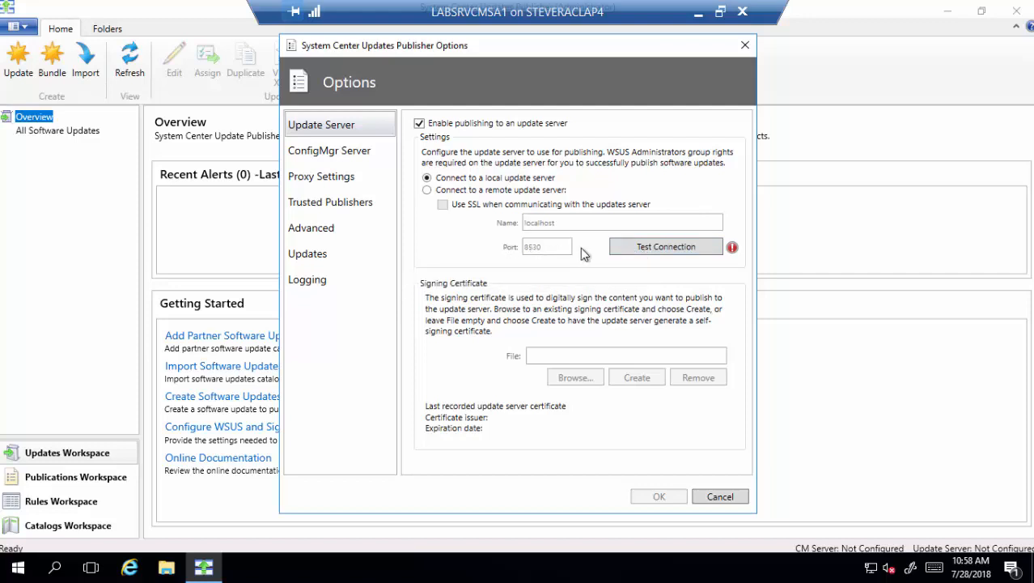
{"action": "left_click", "coordinate": [665, 256]}
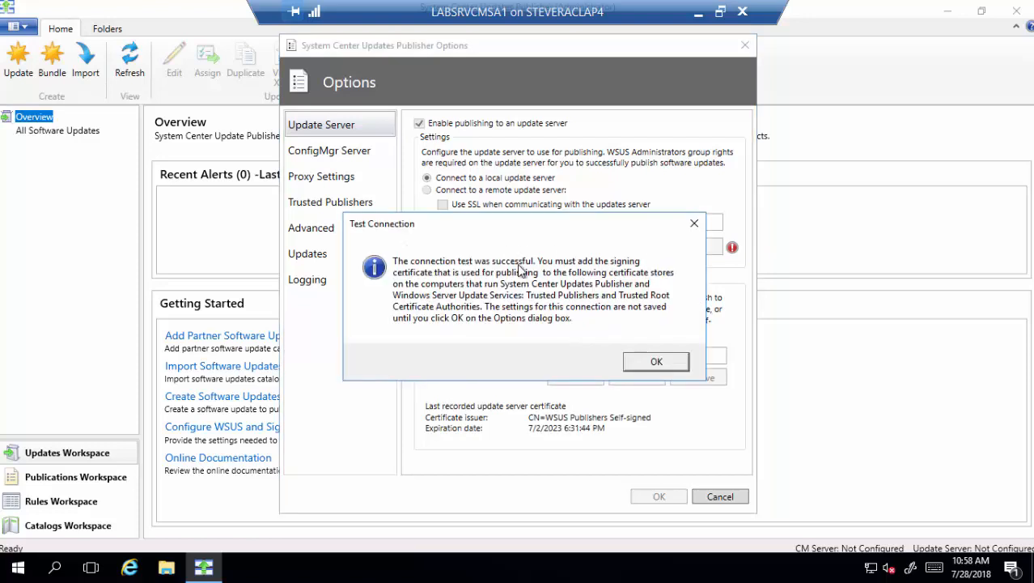
{"action": "left_click", "coordinate": [656, 363]}
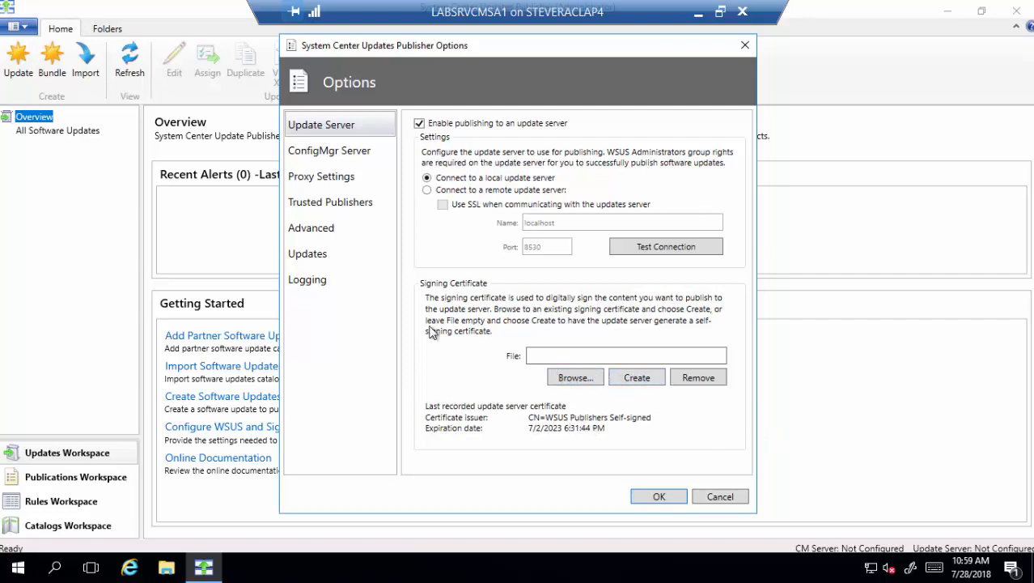
Review the ConfigMgr Server, Proxy Settings, Trusted Publishers, Advanced, Updates and Logging options, and close them without saving changes
{"action": "left_click", "coordinate": [346, 155]}
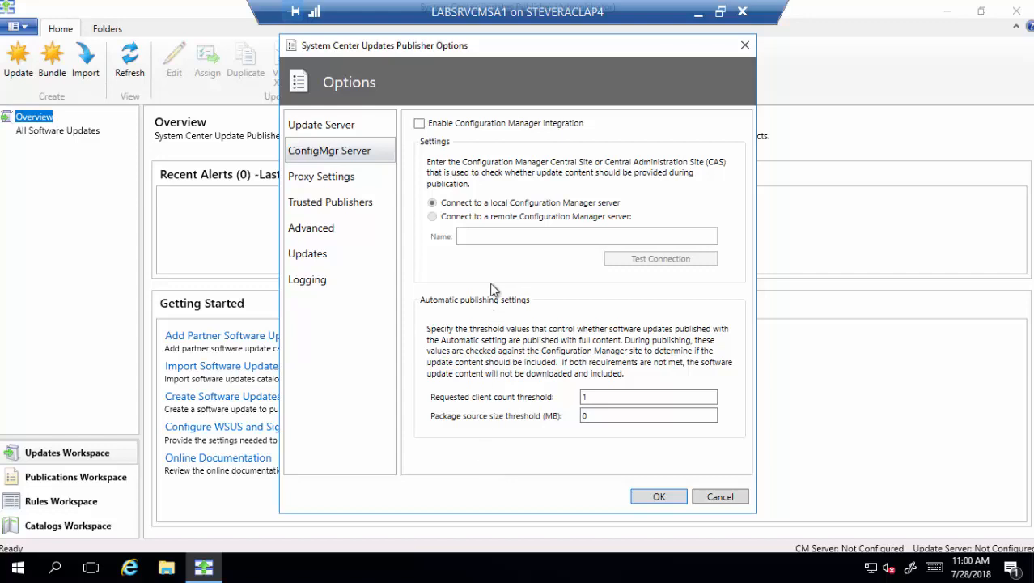
{"action": "left_click", "coordinate": [320, 178]}
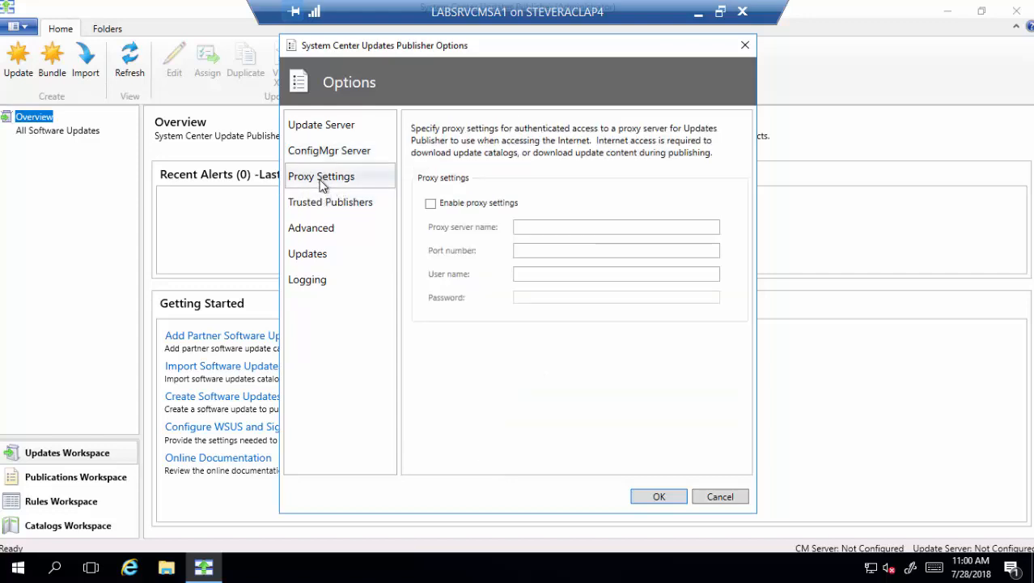
{"action": "left_click", "coordinate": [328, 207]}
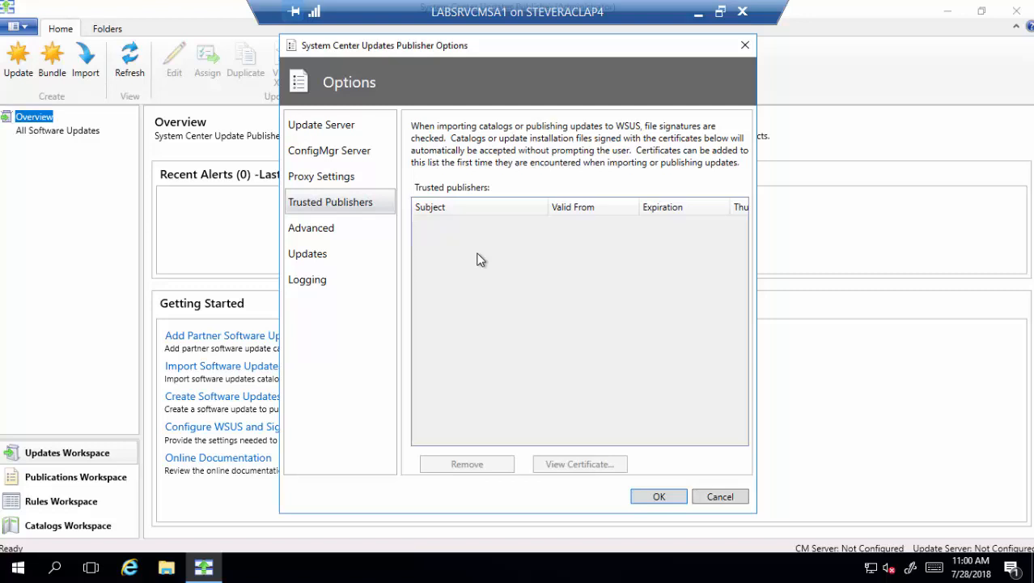
{"action": "left_click", "coordinate": [340, 228]}
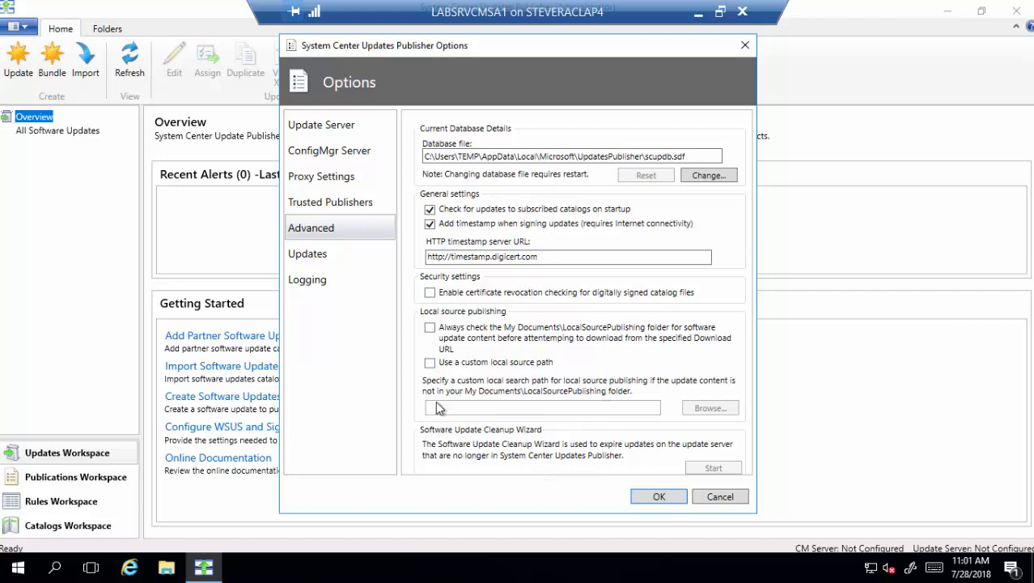
{"action": "left_click", "coordinate": [324, 255]}
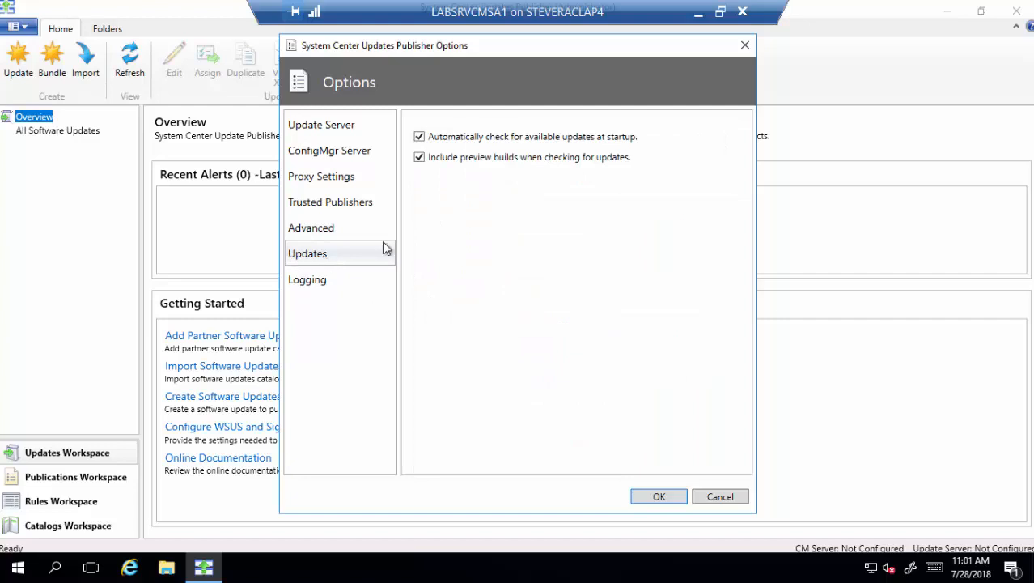
{"action": "left_click", "coordinate": [312, 280]}
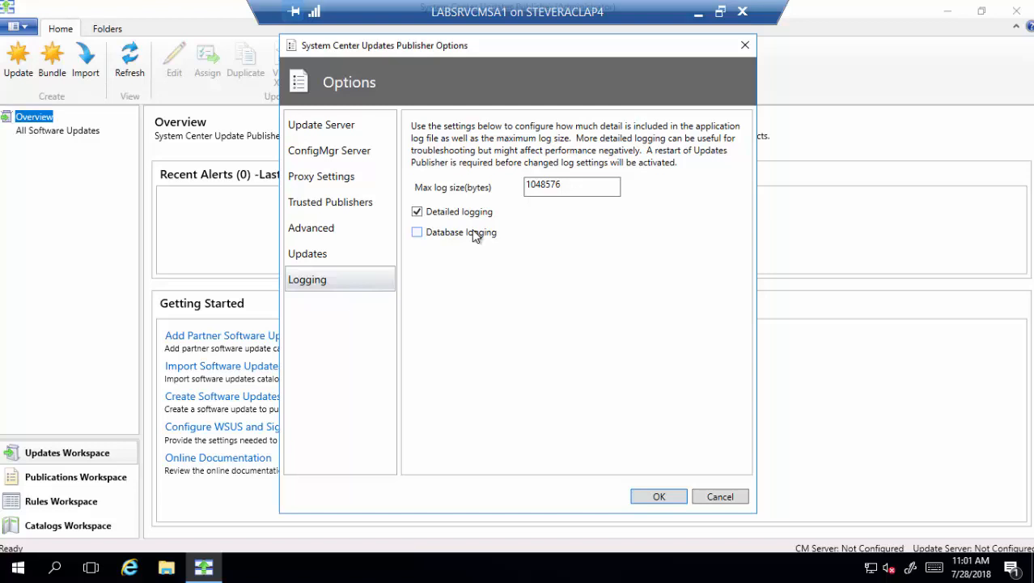
{"action": "left_click", "coordinate": [733, 496]}
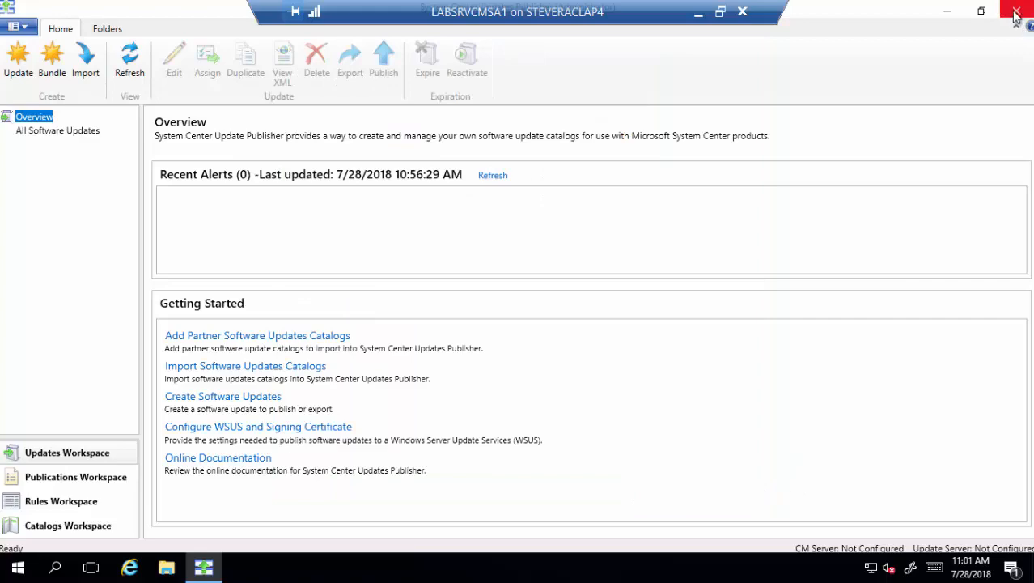
Close Updates Publisher, relaunch it under the signed-in account, and maximize its window
{"action": "left_click", "coordinate": [1017, 10]}
{"action": "left_click", "coordinate": [537, 339]}
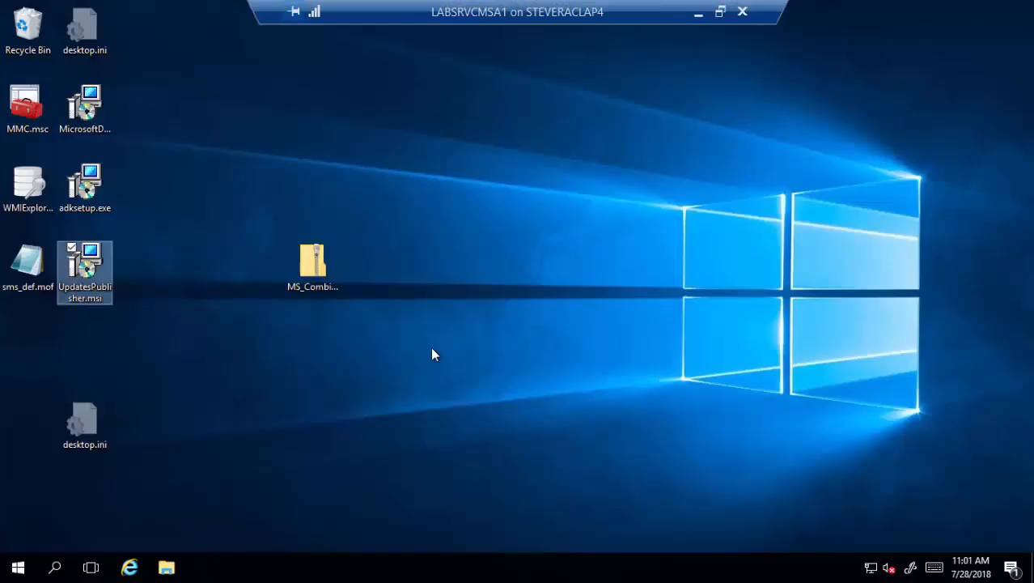
{"action": "left_click", "coordinate": [18, 567]}
{"action": "scroll", "coordinate": [146, 452], "scroll_direction": "down", "scroll_amount": 3}
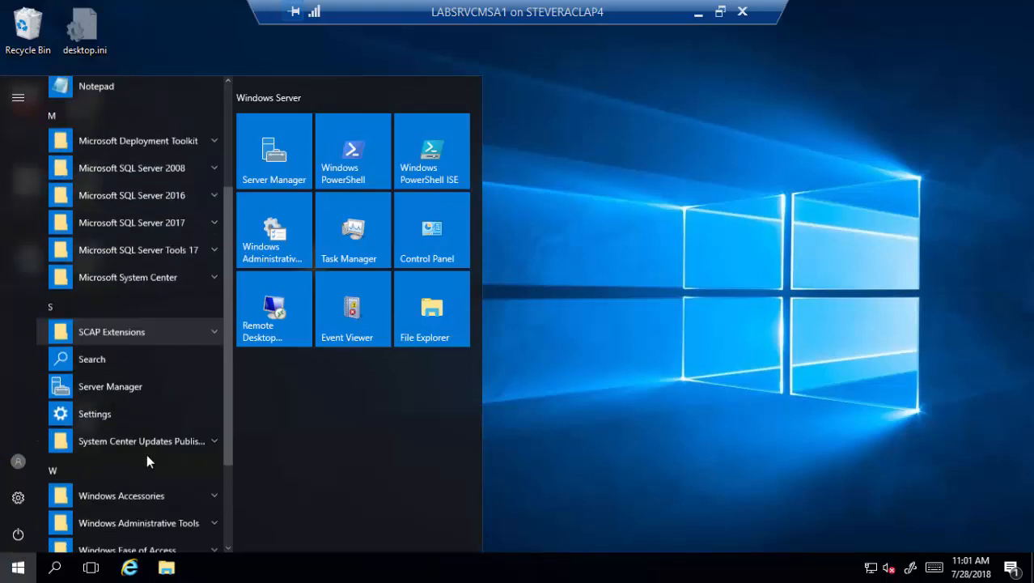
{"action": "left_click", "coordinate": [156, 402]}
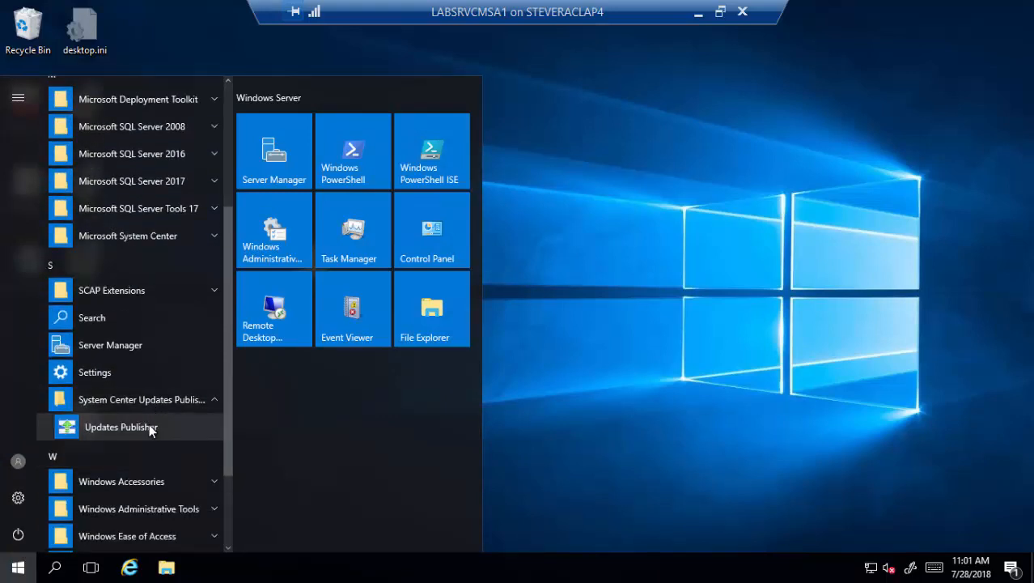
{"action": "left_click", "coordinate": [154, 424]}
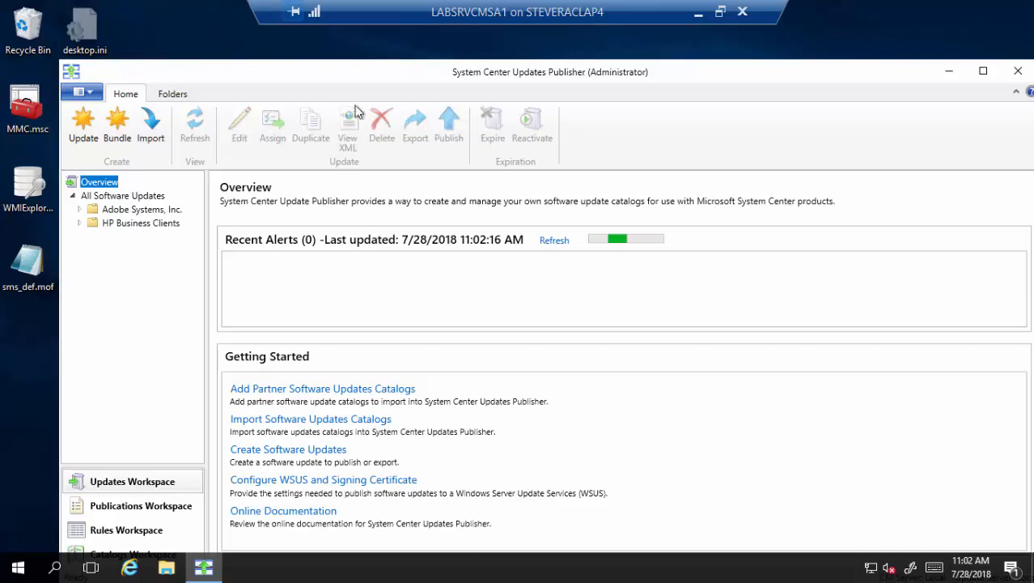
{"action": "double_click", "coordinate": [422, 76]}
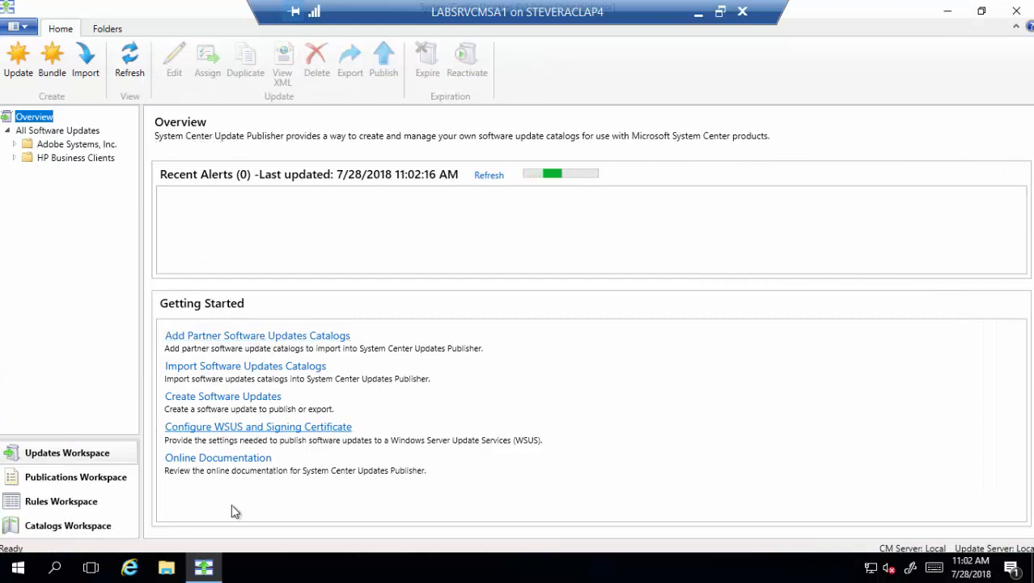
{"action": "left_click", "coordinate": [271, 368]}
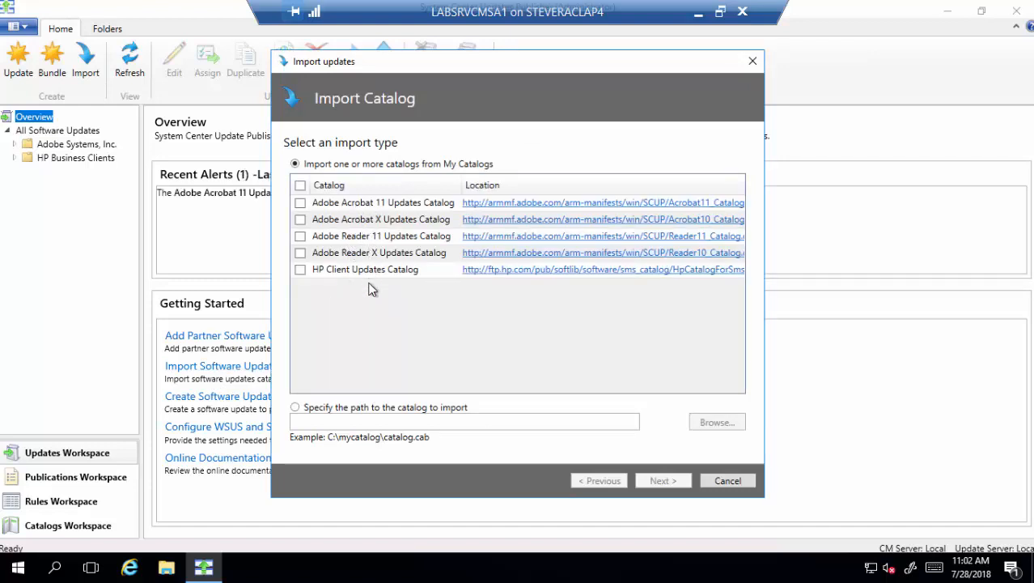
{"action": "left_click", "coordinate": [726, 480]}
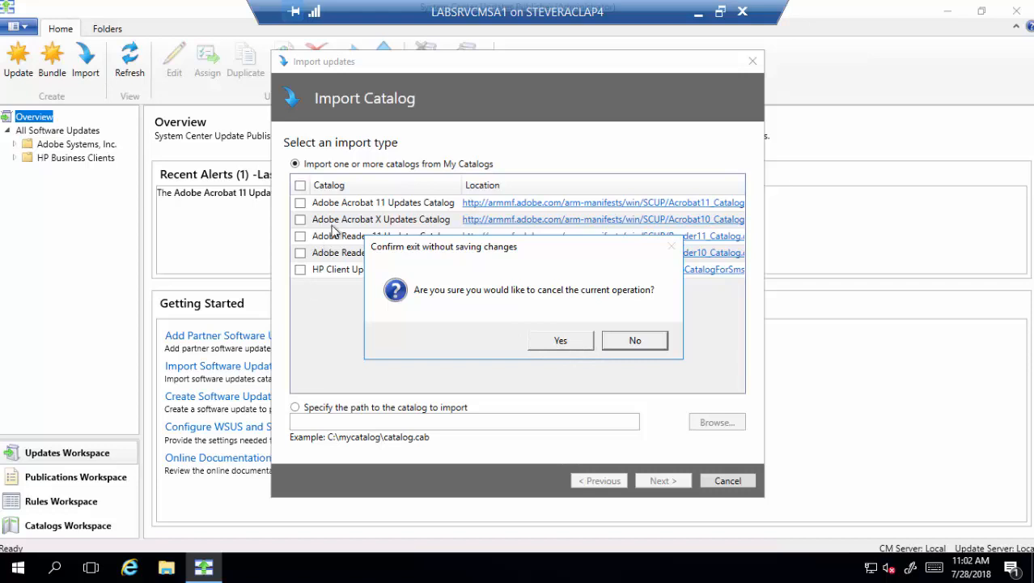
{"action": "left_click", "coordinate": [560, 341]}
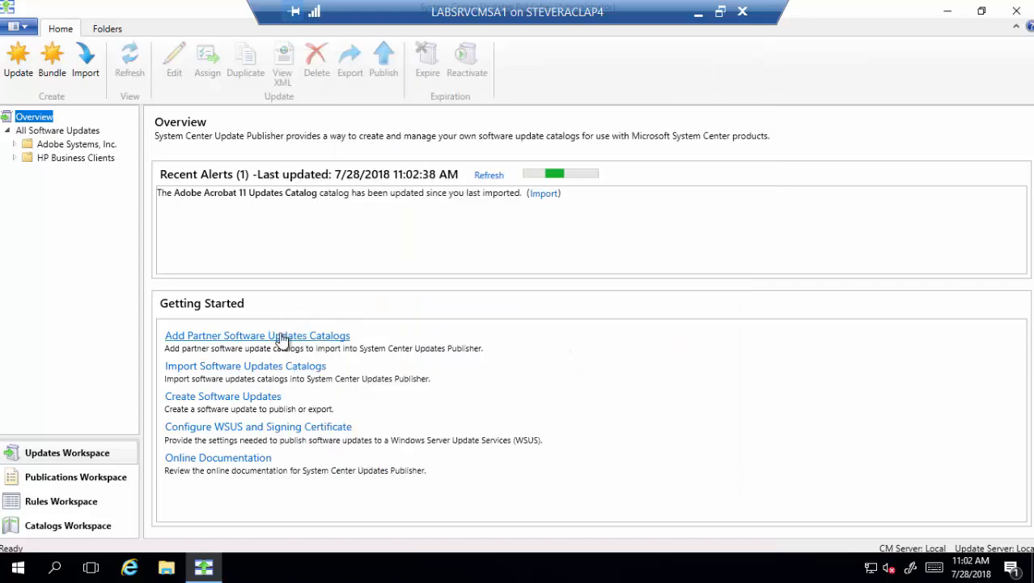
Review the partner software updates catalogs and the Dell Server Updates Catalog's details, and close the list without adding any
{"action": "left_click", "coordinate": [227, 336]}
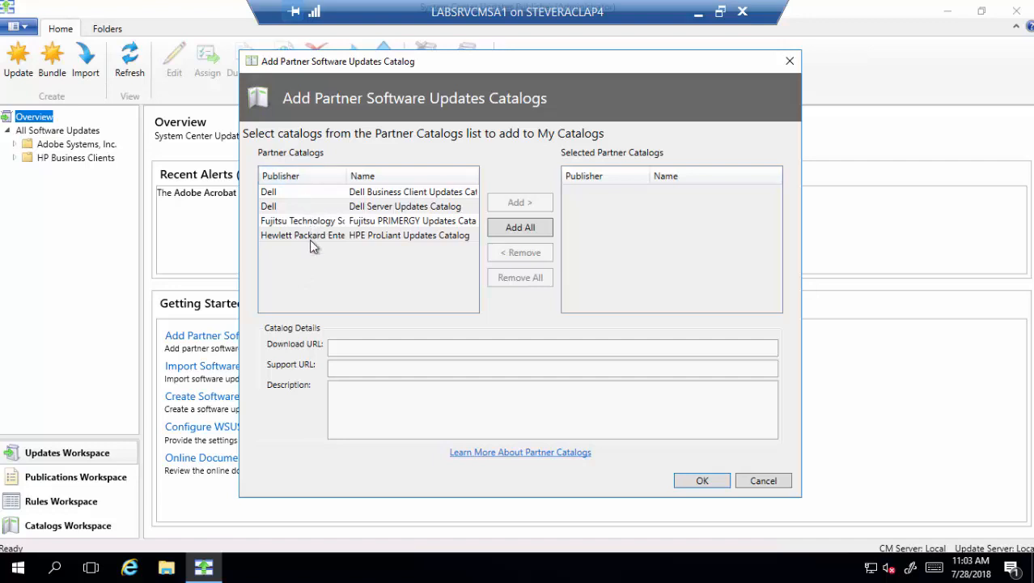
{"action": "left_click_drag", "start_coordinate": [419, 72], "coordinate": [676, 66]}
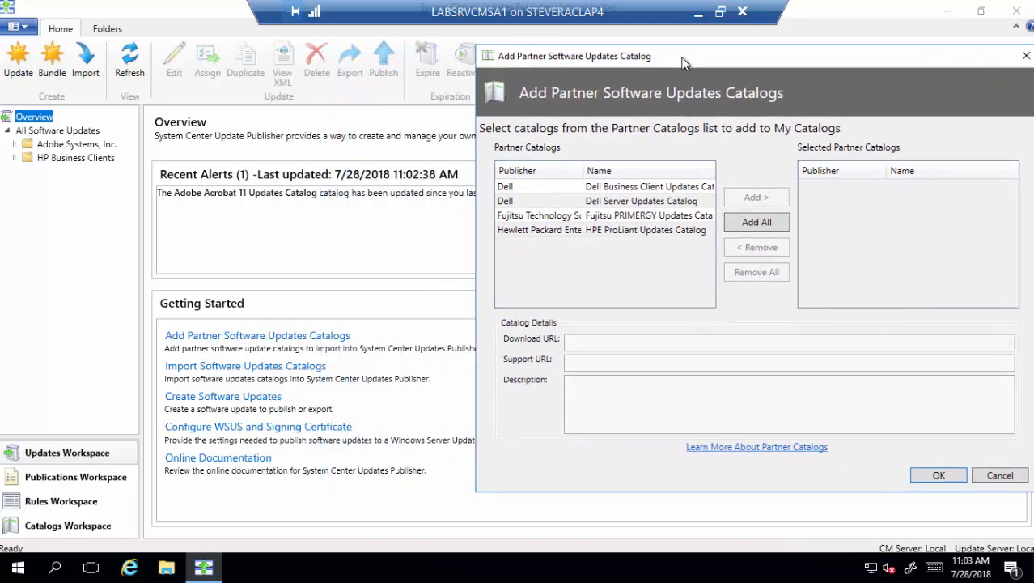
{"action": "left_click", "coordinate": [282, 373]}
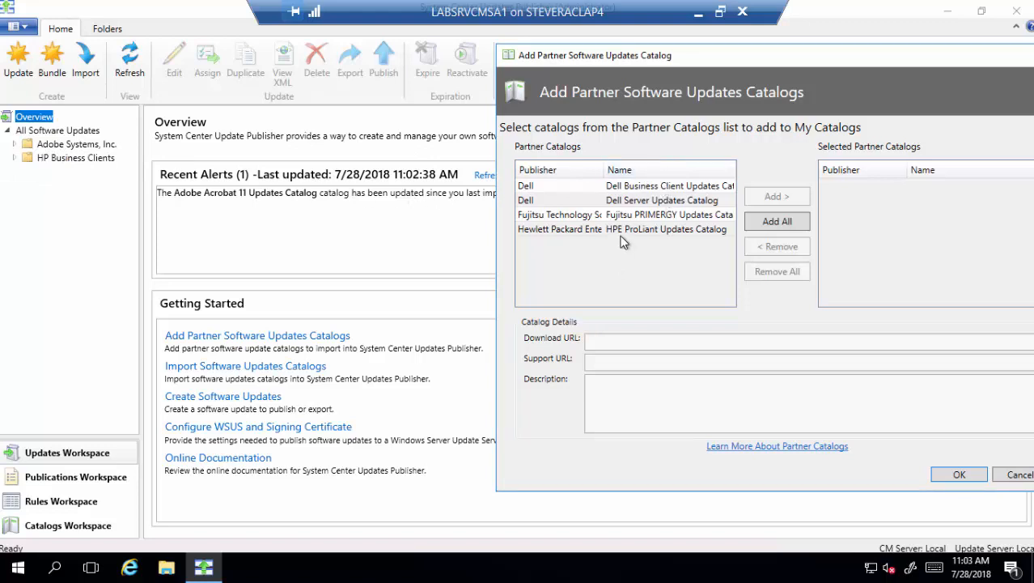
{"action": "left_click", "coordinate": [566, 200]}
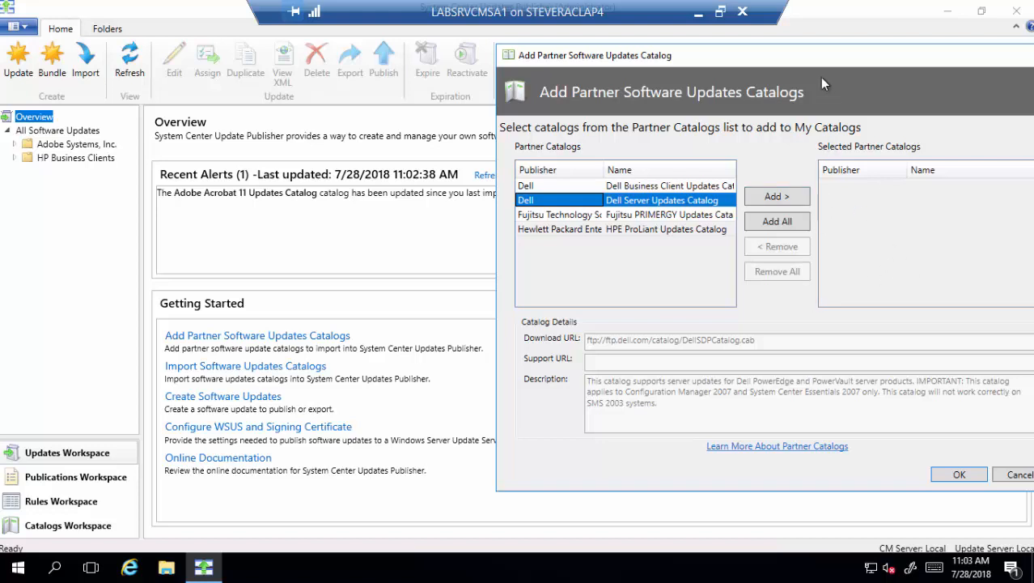
{"action": "left_click_drag", "start_coordinate": [794, 58], "coordinate": [603, 80]}
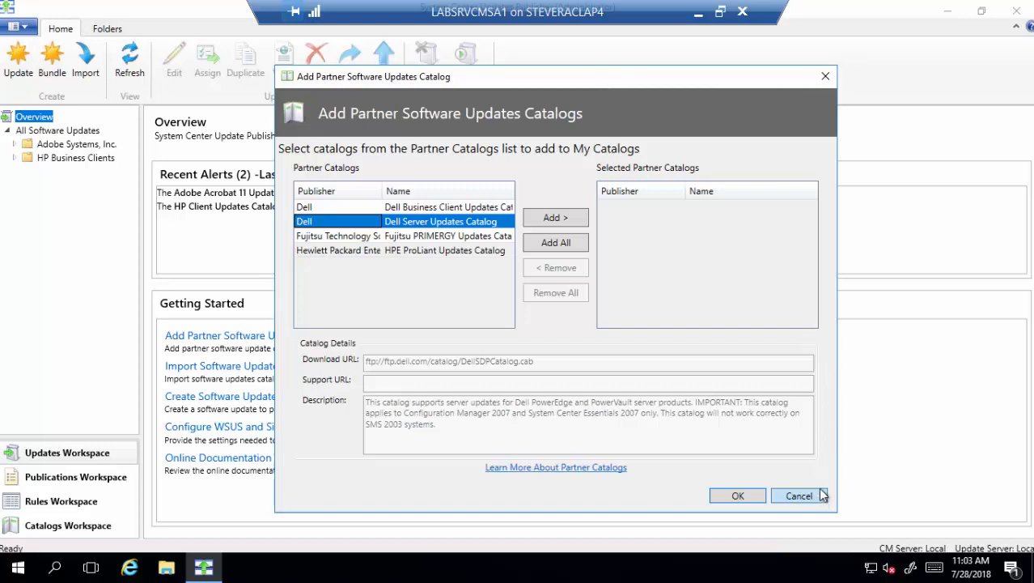
{"action": "left_click", "coordinate": [799, 503]}
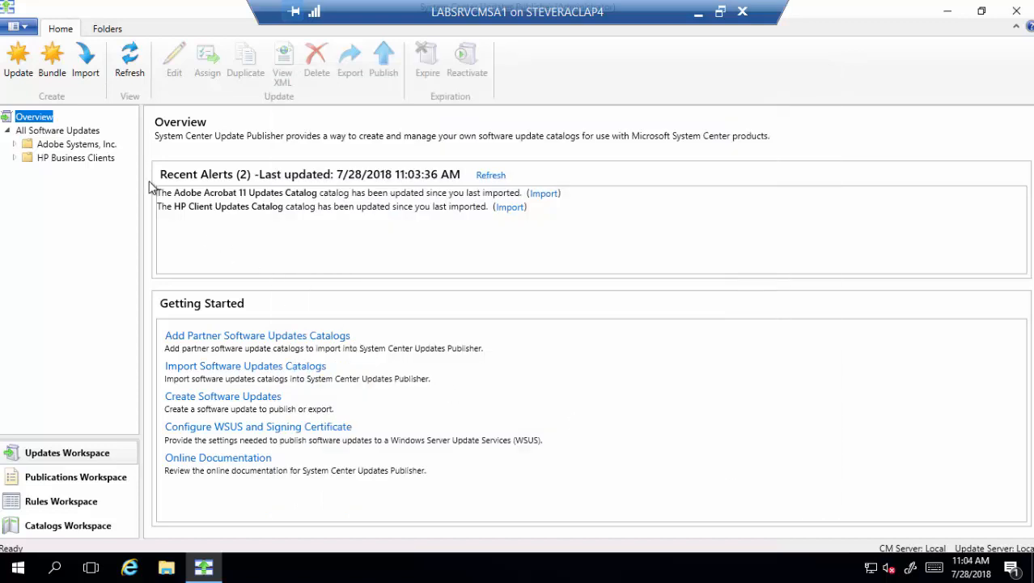
Start a software updates catalog import from My Catalogs with only Adobe Acrobat X and Adobe Acrobat 11 Updates Catalog selected
{"action": "left_click", "coordinate": [249, 368]}
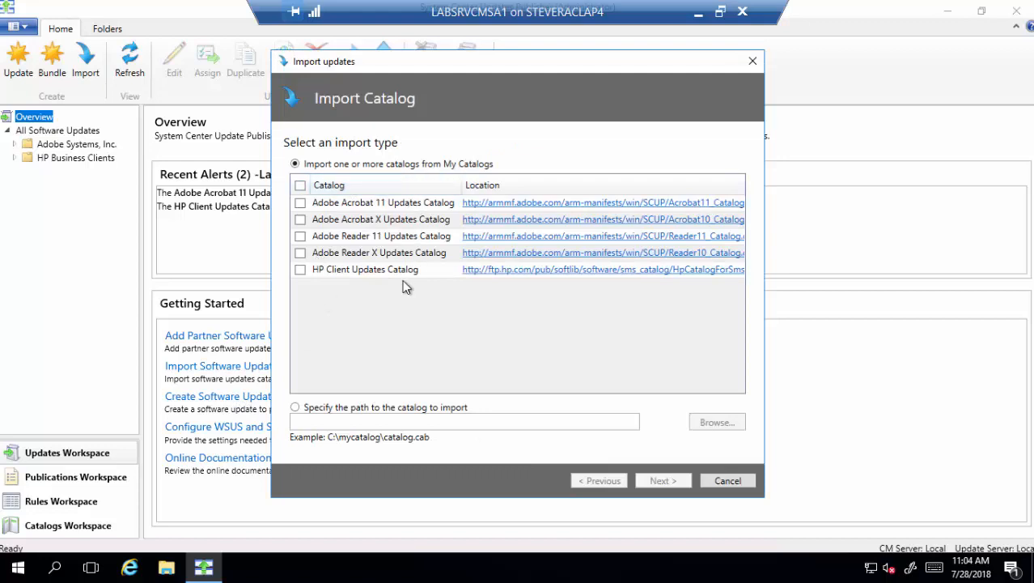
{"action": "left_click", "coordinate": [300, 253]}
{"action": "left_click", "coordinate": [300, 235]}
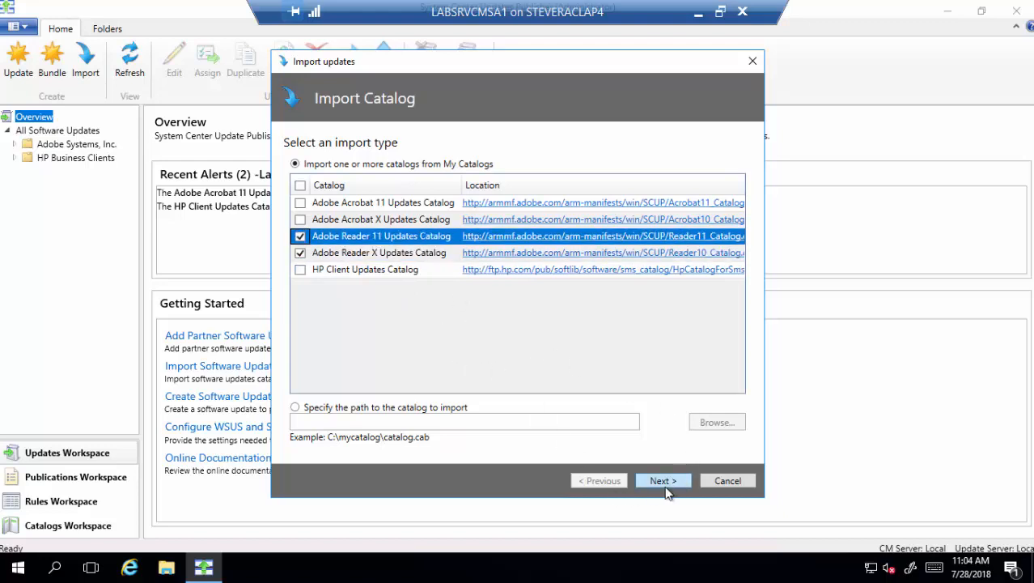
{"action": "left_click", "coordinate": [301, 235]}
{"action": "left_click", "coordinate": [300, 253]}
{"action": "left_click", "coordinate": [300, 219]}
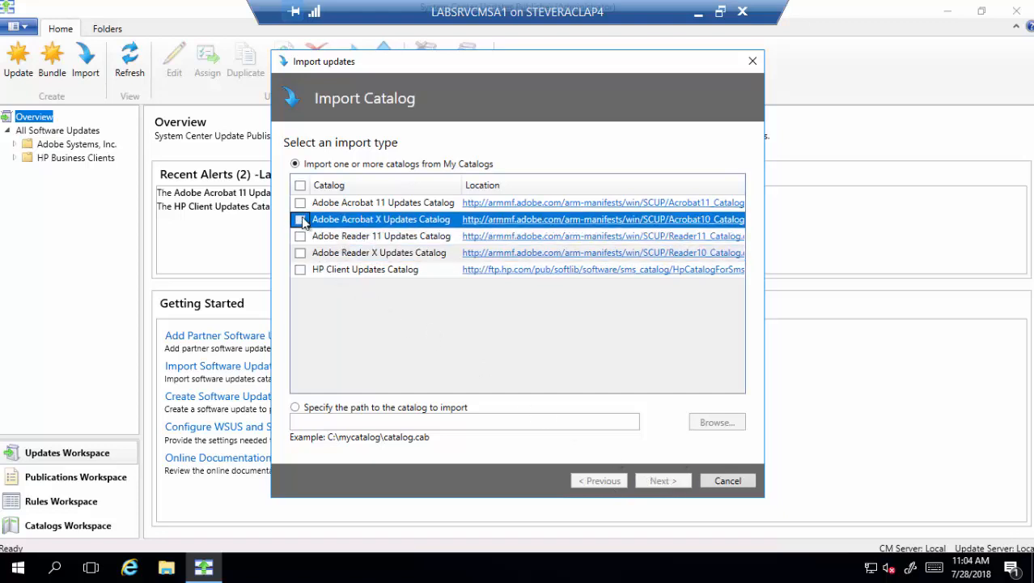
{"action": "left_click", "coordinate": [302, 202]}
{"action": "left_click", "coordinate": [299, 203]}
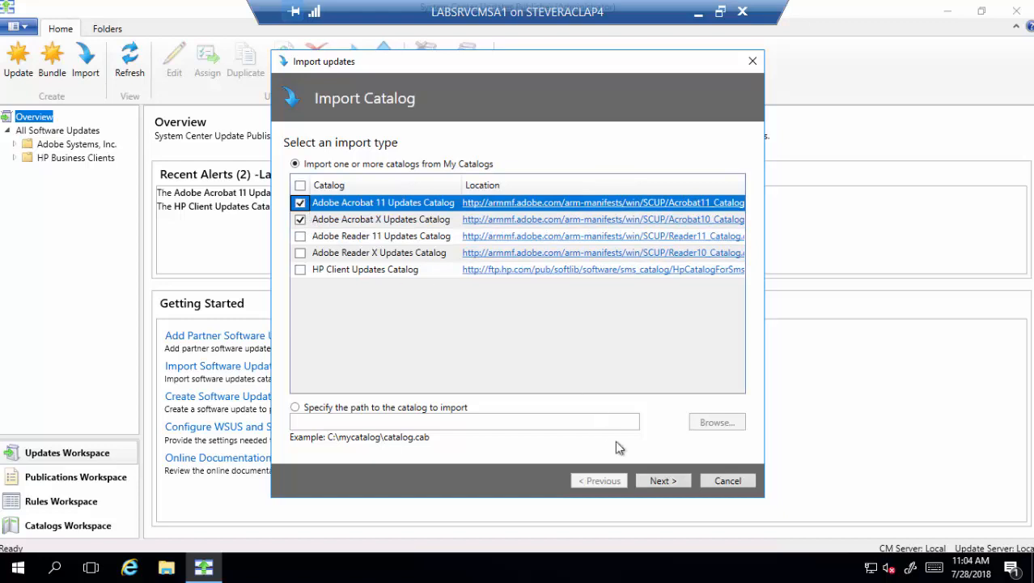
{"action": "left_click", "coordinate": [660, 490]}
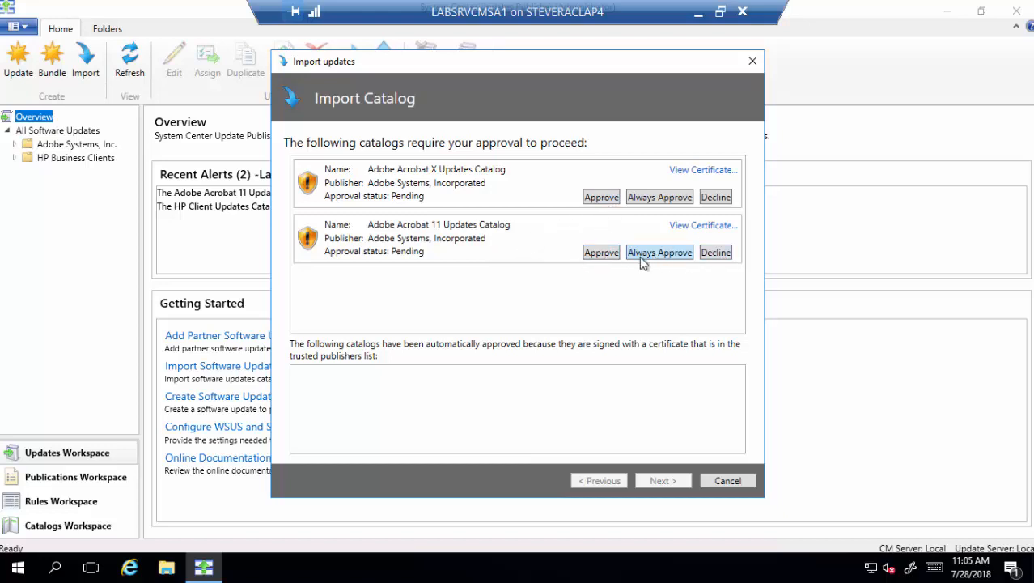
Approve the Adobe Acrobat X and Adobe Acrobat 11 catalogs for this import, run the import, and close the wizard
{"action": "left_click", "coordinate": [597, 199]}
{"action": "left_click", "coordinate": [611, 251]}
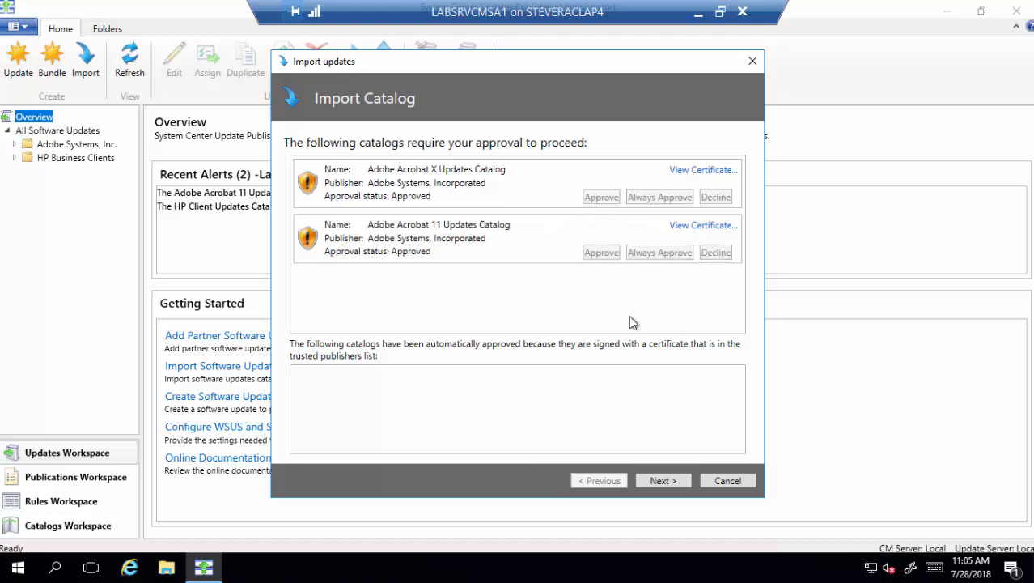
{"action": "left_click", "coordinate": [665, 481]}
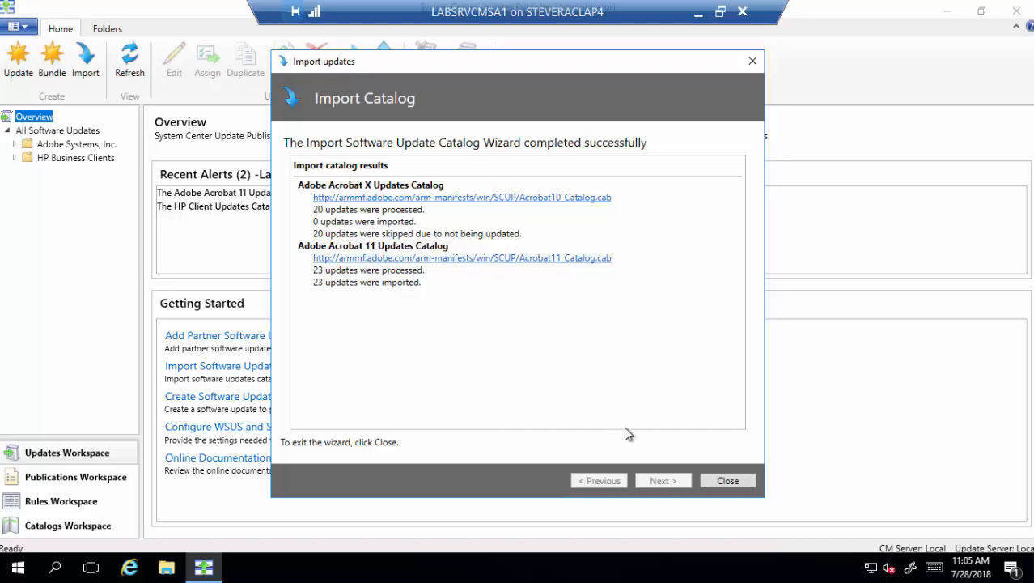
{"action": "left_click", "coordinate": [728, 481]}
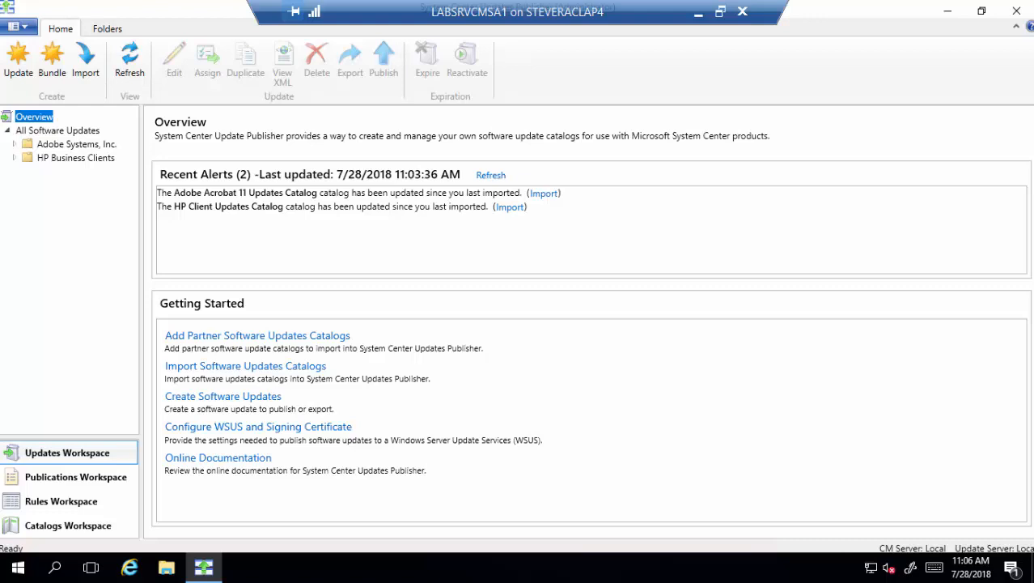
Minimize Updates Publisher, open the MMC.msc console from the desktop in a maximized window, and display the local computer's WSUS certificate store
{"action": "left_click", "coordinate": [947, 10]}
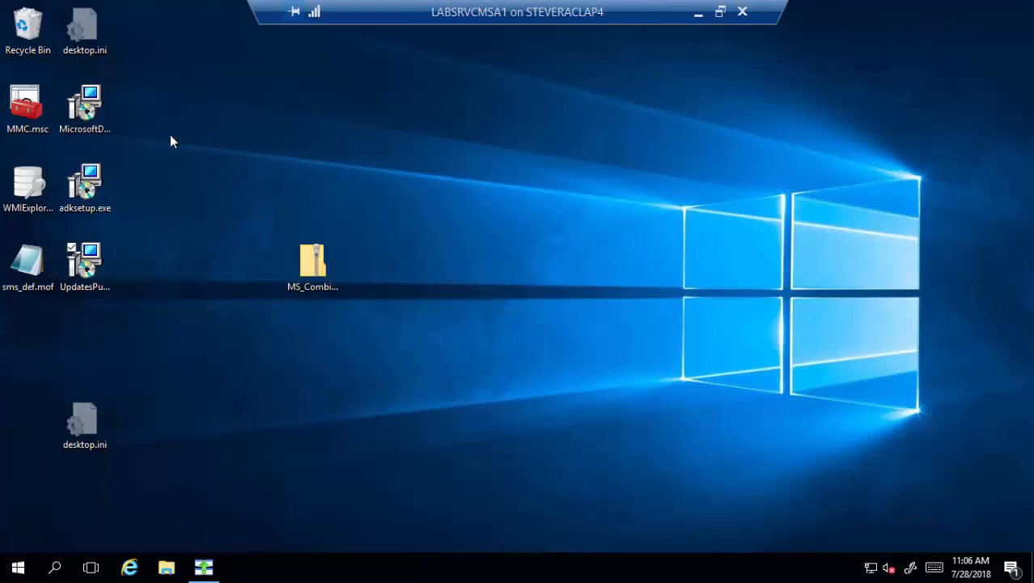
{"action": "left_click", "coordinate": [39, 101]}
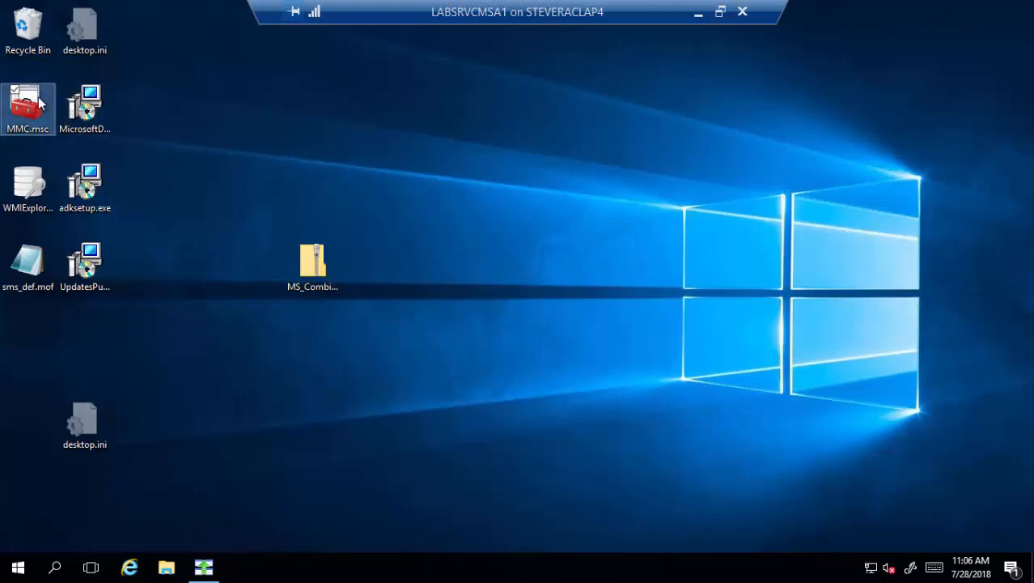
{"action": "double_click", "coordinate": [38, 101]}
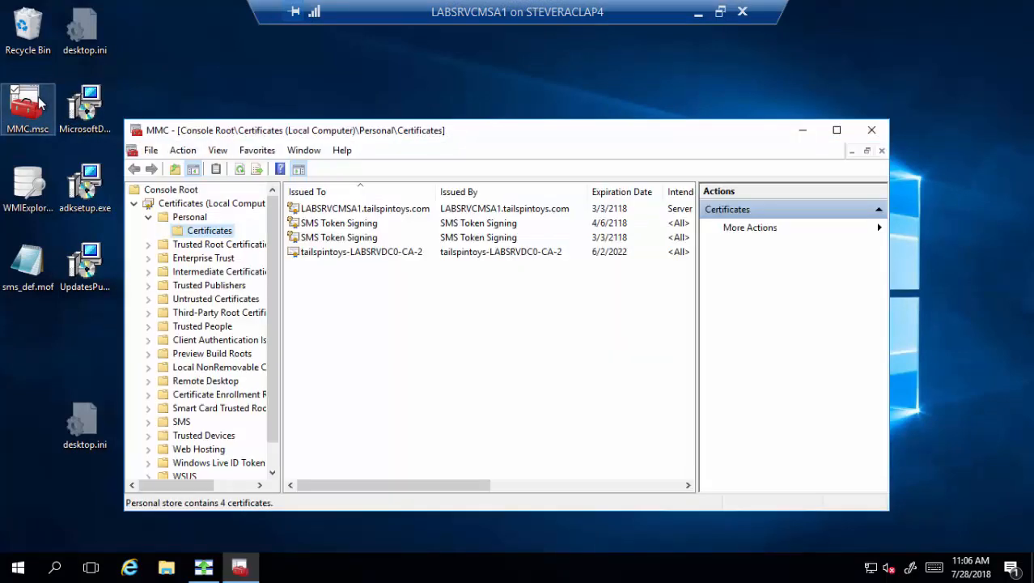
{"action": "double_click", "coordinate": [468, 136]}
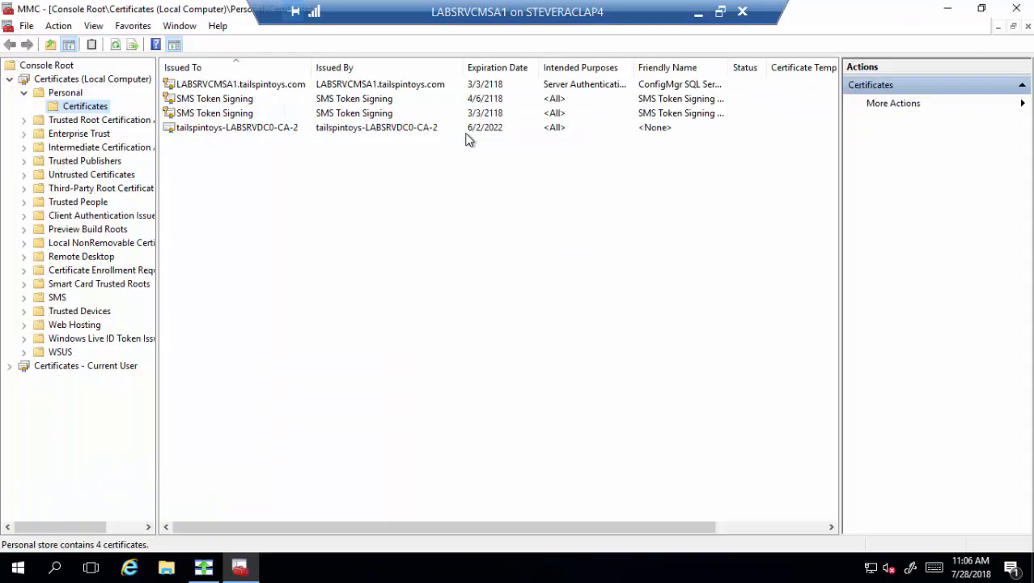
{"action": "left_click", "coordinate": [25, 93]}
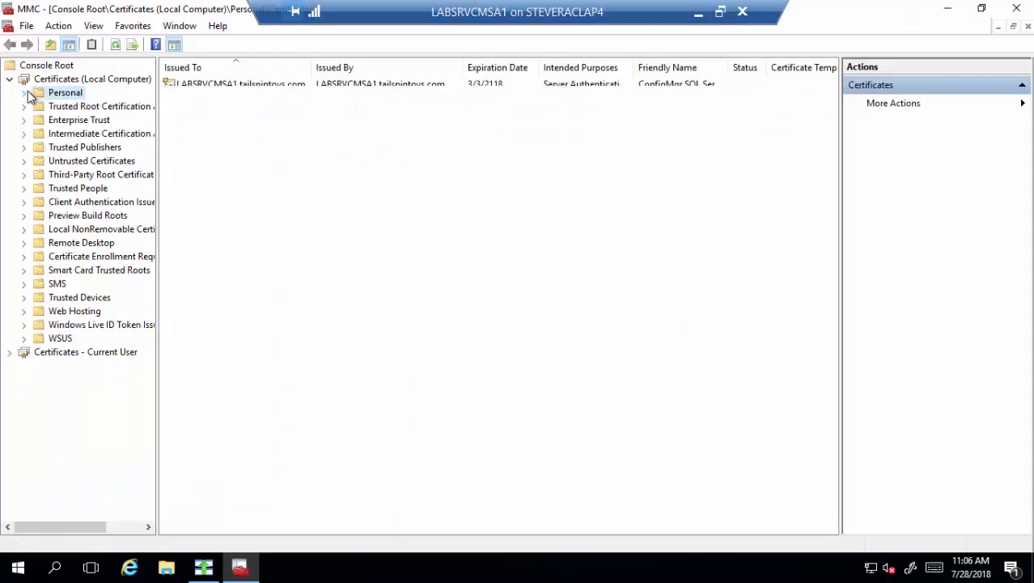
{"action": "left_click", "coordinate": [66, 339]}
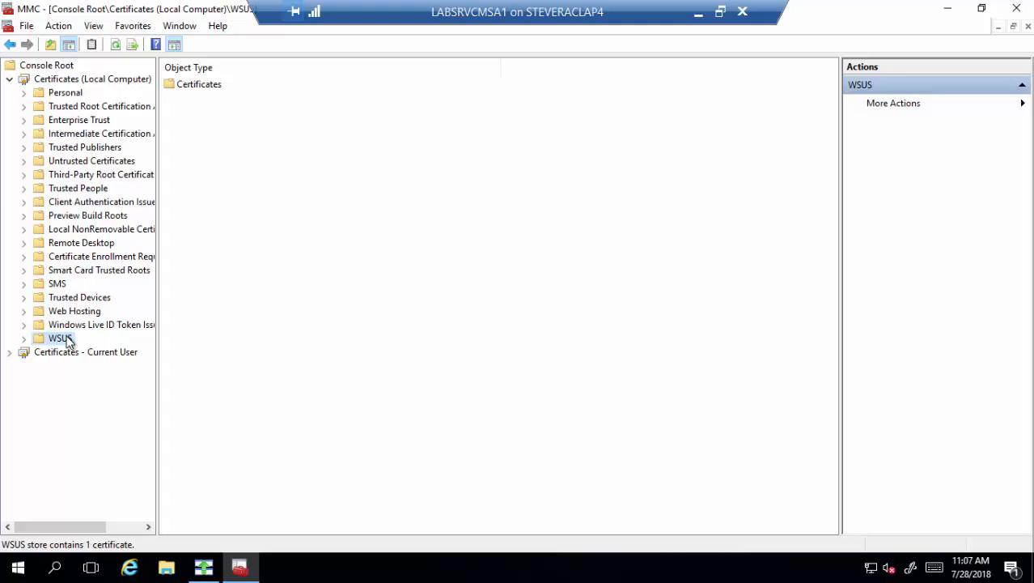
Display the certificates in the WSUS store and take the WSUS Publishers Self-signed certificate's export wizard to its file name page
{"action": "left_click", "coordinate": [25, 340]}
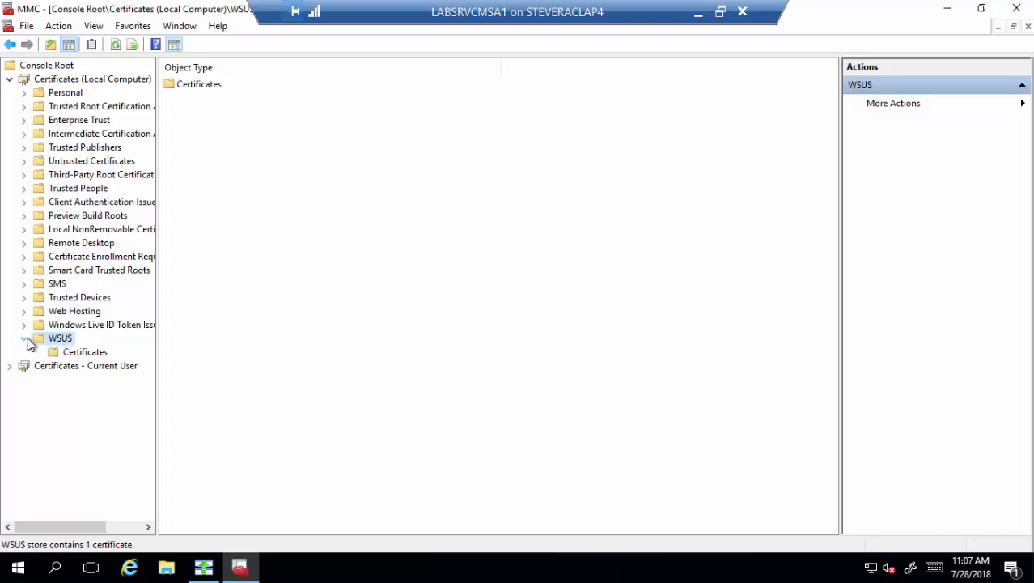
{"action": "left_click", "coordinate": [89, 354]}
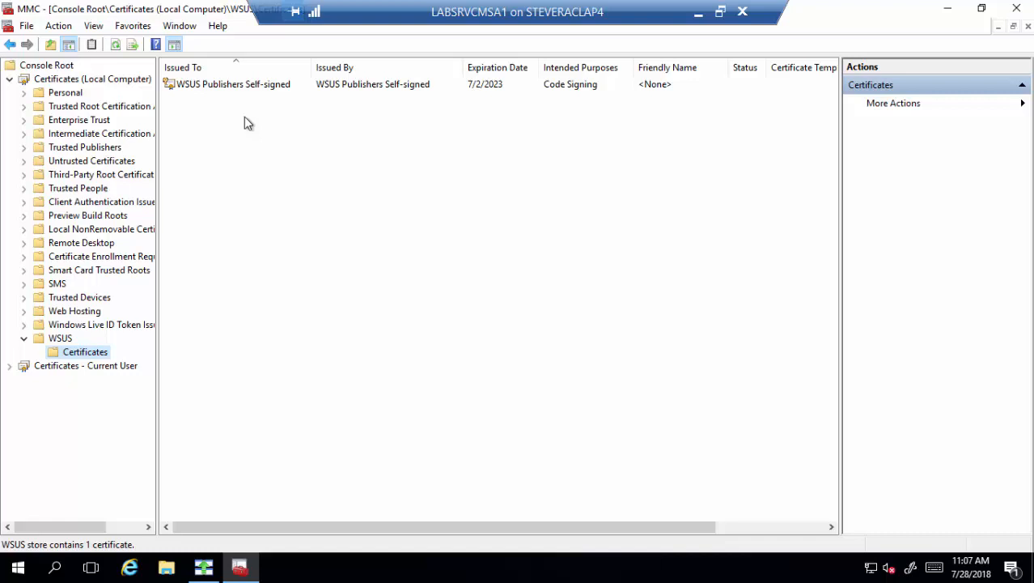
{"action": "right_click", "coordinate": [263, 84]}
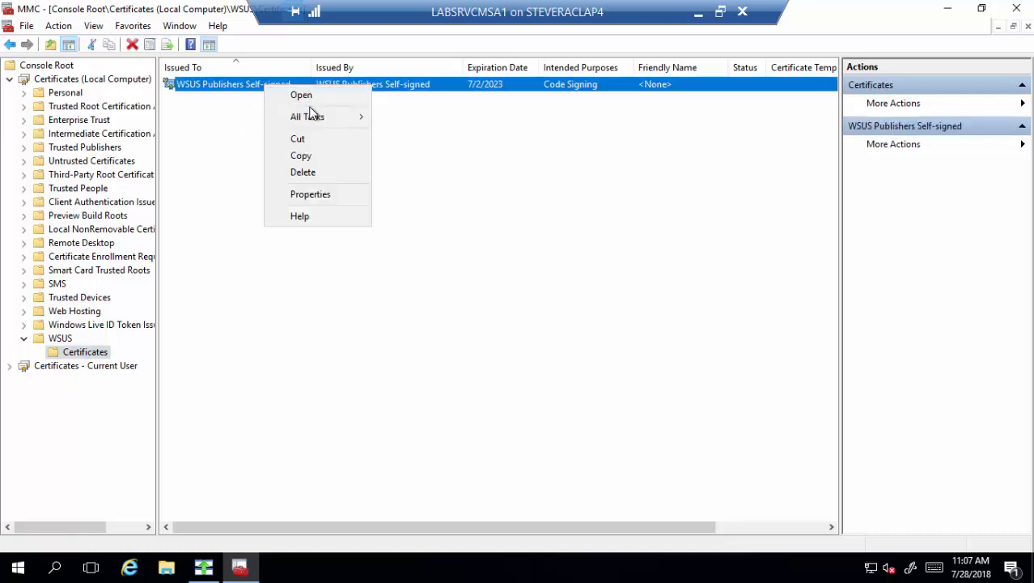
{"action": "mouse_move", "coordinate": [371, 119]}
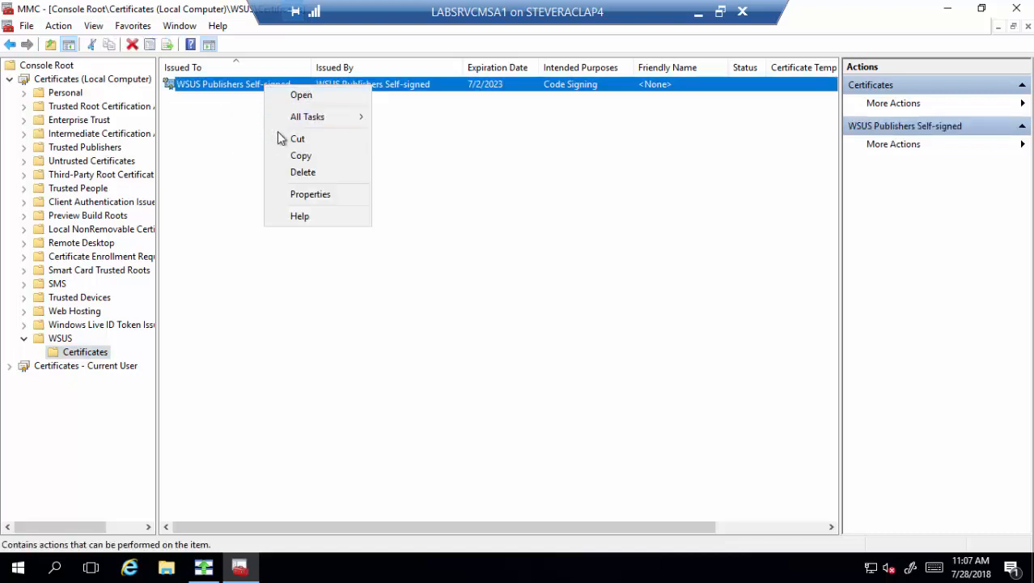
{"action": "left_click", "coordinate": [229, 138]}
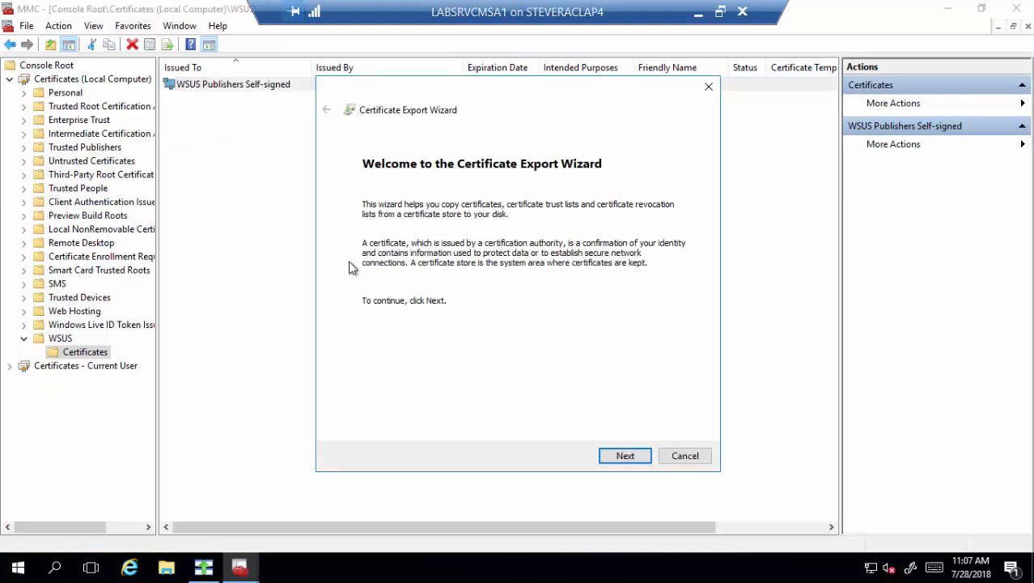
{"action": "left_click", "coordinate": [615, 457]}
{"action": "left_click", "coordinate": [613, 459]}
{"action": "left_click", "coordinate": [611, 456]}
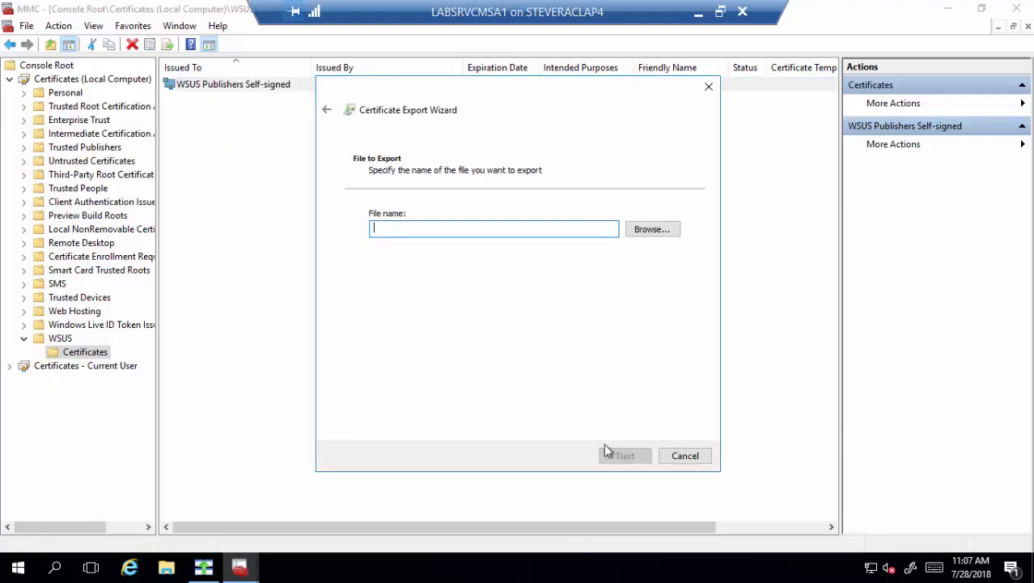
Enter c:\ as the export path, browse the Local Disk (C:) folder for the existing WSUS.cer, and cancel the export
{"action": "type", "text": "c:\\"}
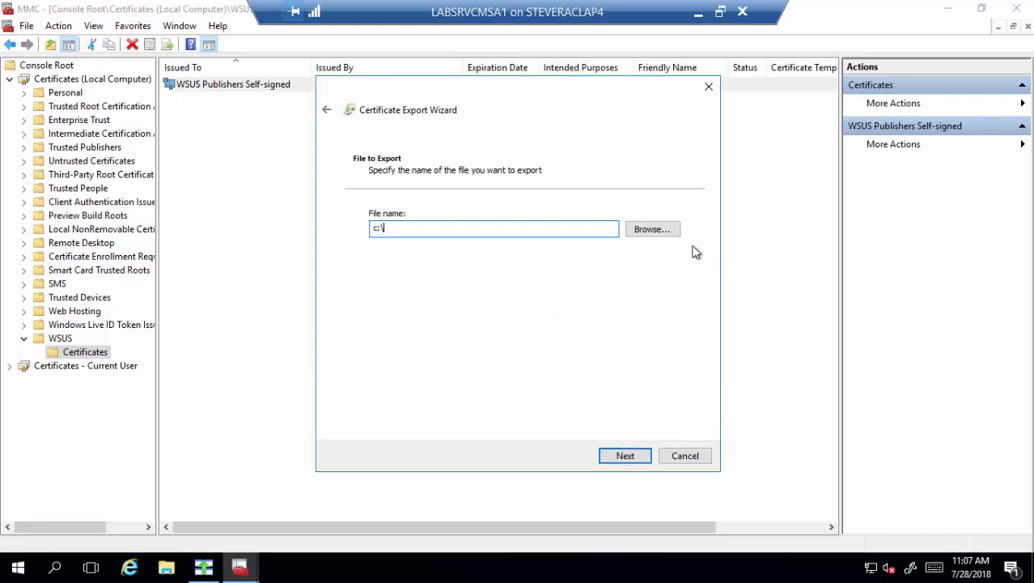
{"action": "left_click", "coordinate": [655, 231]}
{"action": "scroll", "coordinate": [611, 299], "scroll_direction": "down", "scroll_amount": 5}
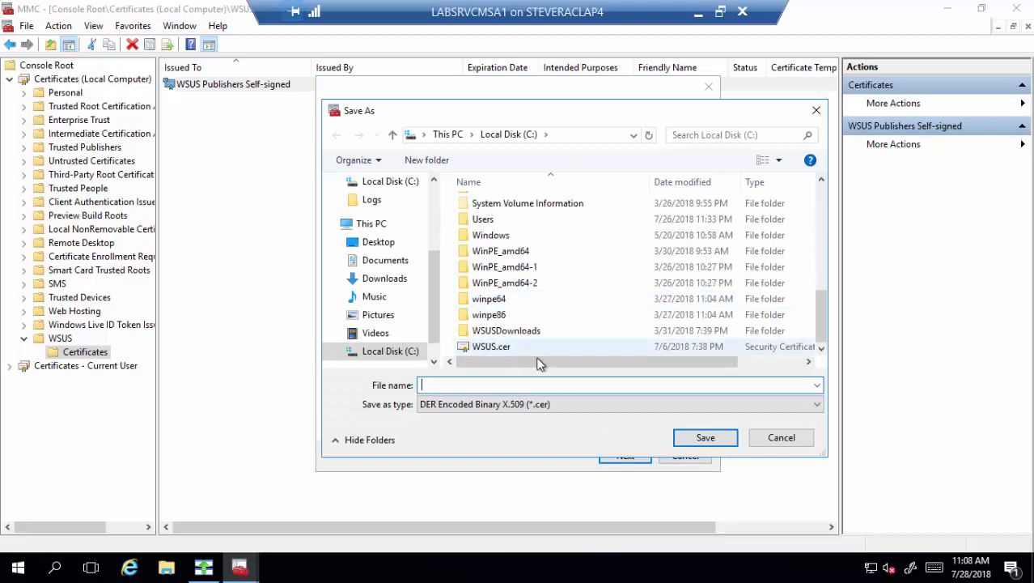
{"action": "left_click", "coordinate": [800, 444]}
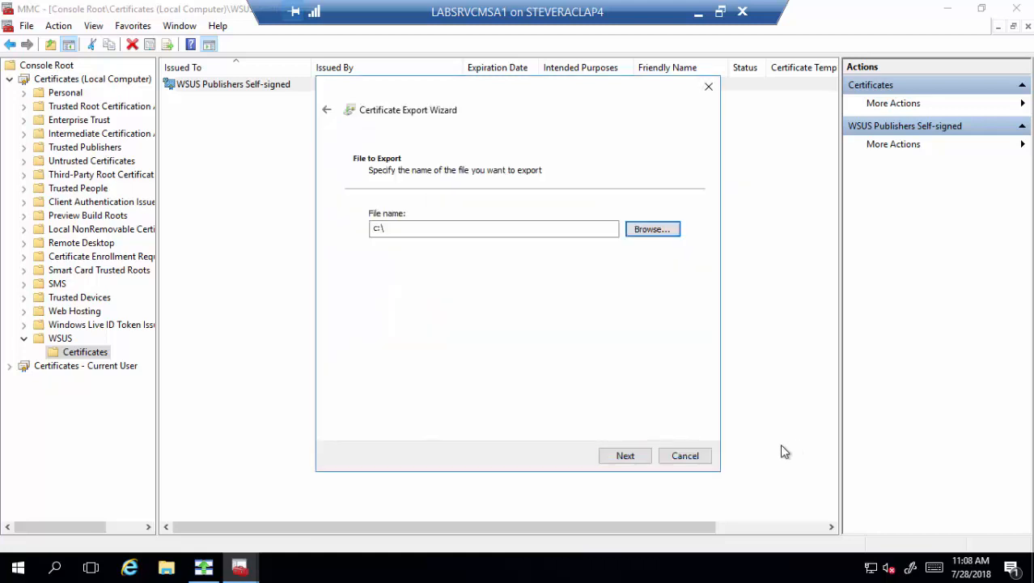
{"action": "left_click", "coordinate": [693, 458]}
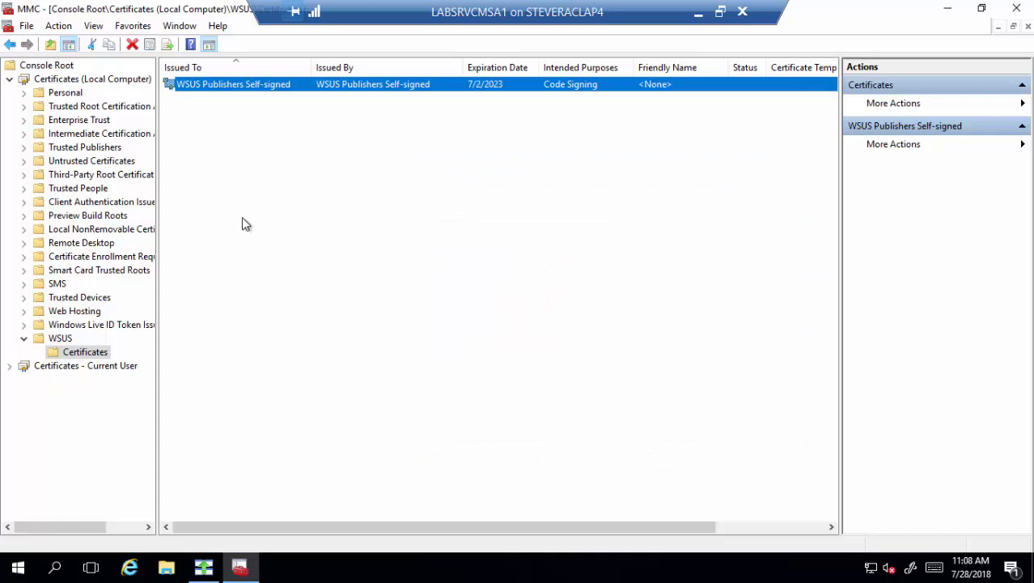
Preview a certificate import into the Trusted Publishers store, cancel it, and display the Trusted Root Certification Authorities certificates
{"action": "left_click", "coordinate": [23, 147]}
{"action": "left_click", "coordinate": [102, 165]}
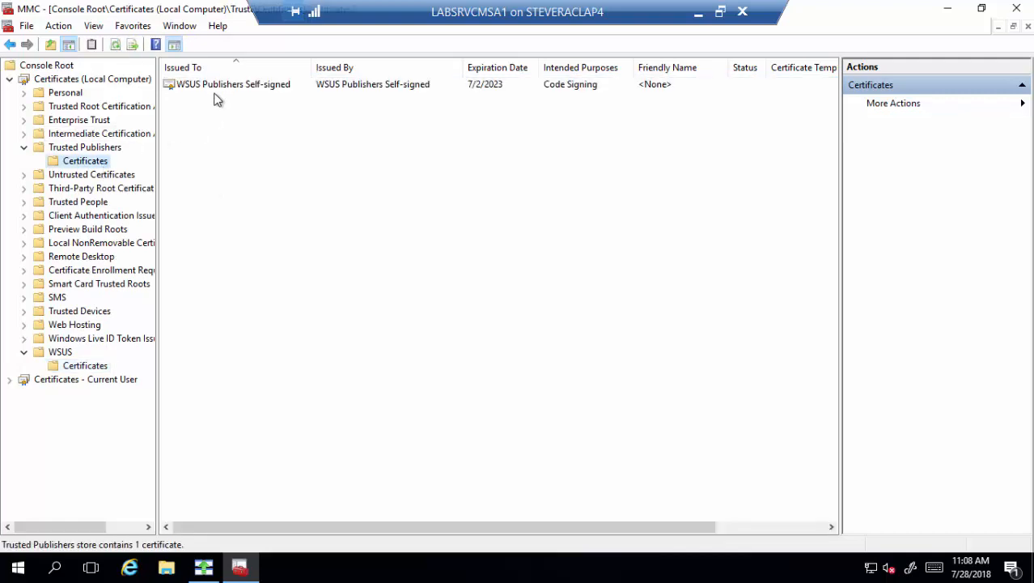
{"action": "right_click", "coordinate": [103, 166]}
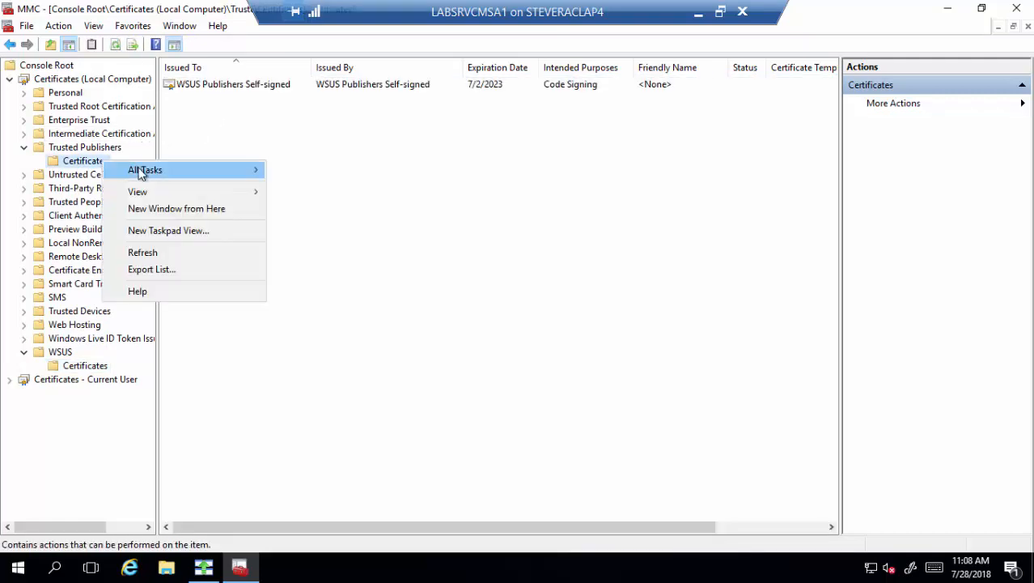
{"action": "mouse_move", "coordinate": [199, 173]}
{"action": "left_click", "coordinate": [68, 172]}
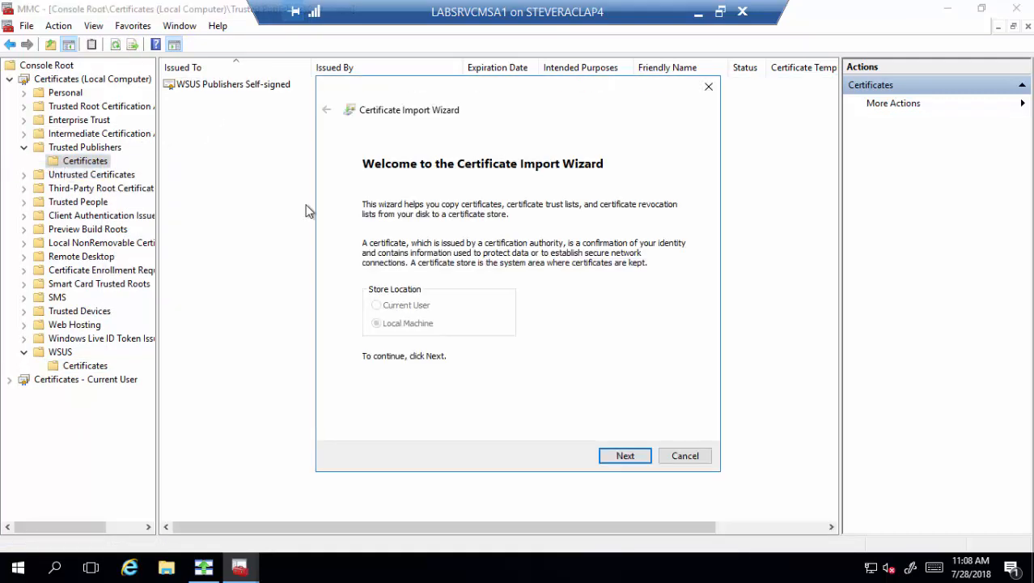
{"action": "left_click", "coordinate": [625, 456]}
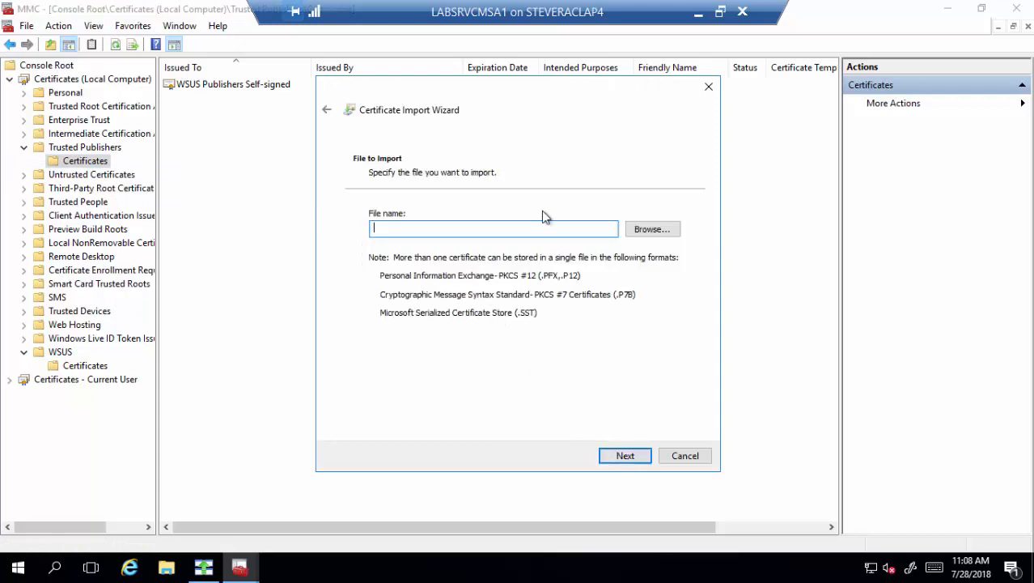
{"action": "left_click", "coordinate": [684, 455]}
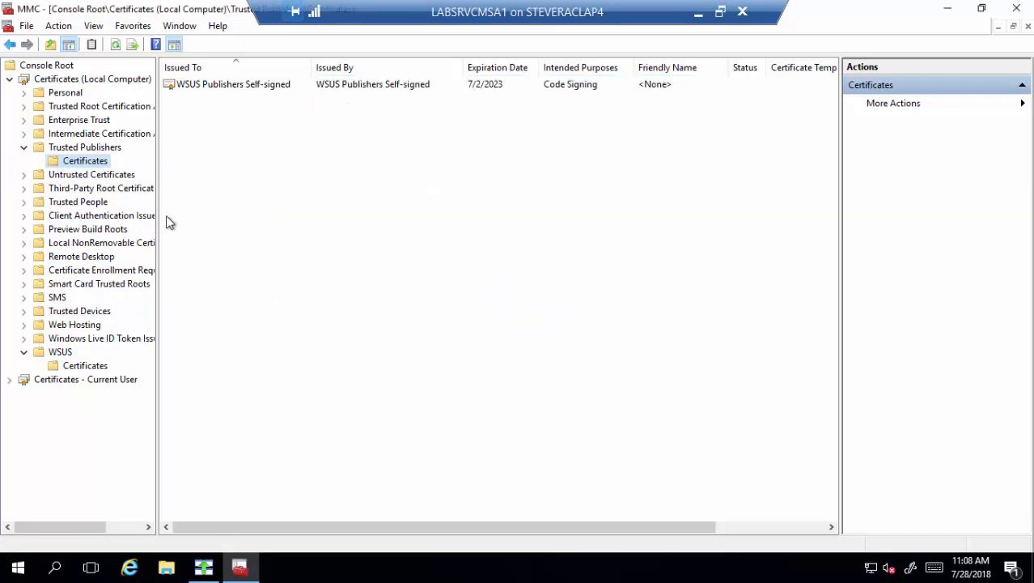
{"action": "left_click", "coordinate": [24, 107]}
{"action": "left_click", "coordinate": [58, 120]}
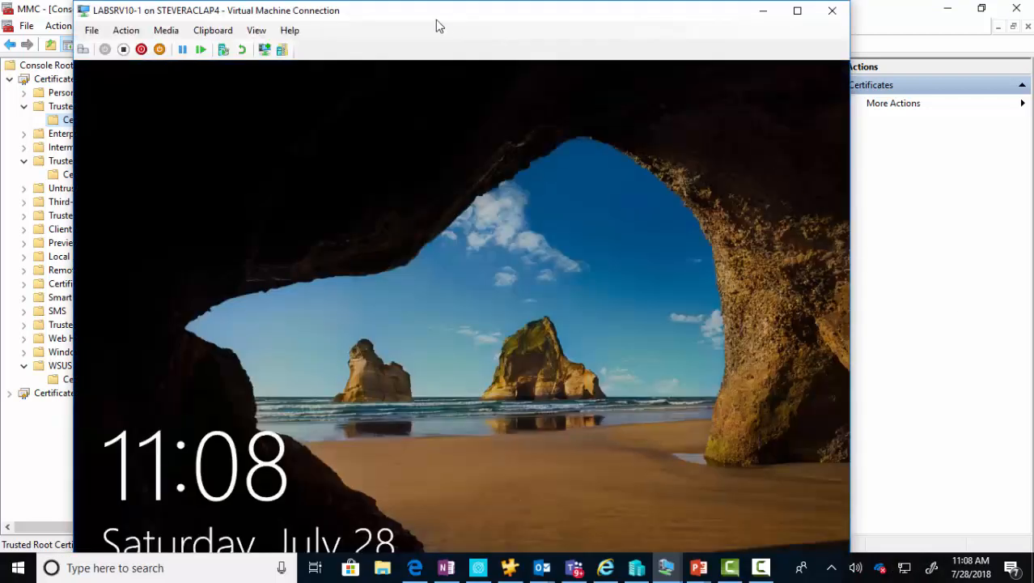
Switch to the LABSRV10-1 virtual machine in full screen and sign in to the TAILSPINTOYS administrator account with its password
{"action": "double_click", "coordinate": [436, 20]}
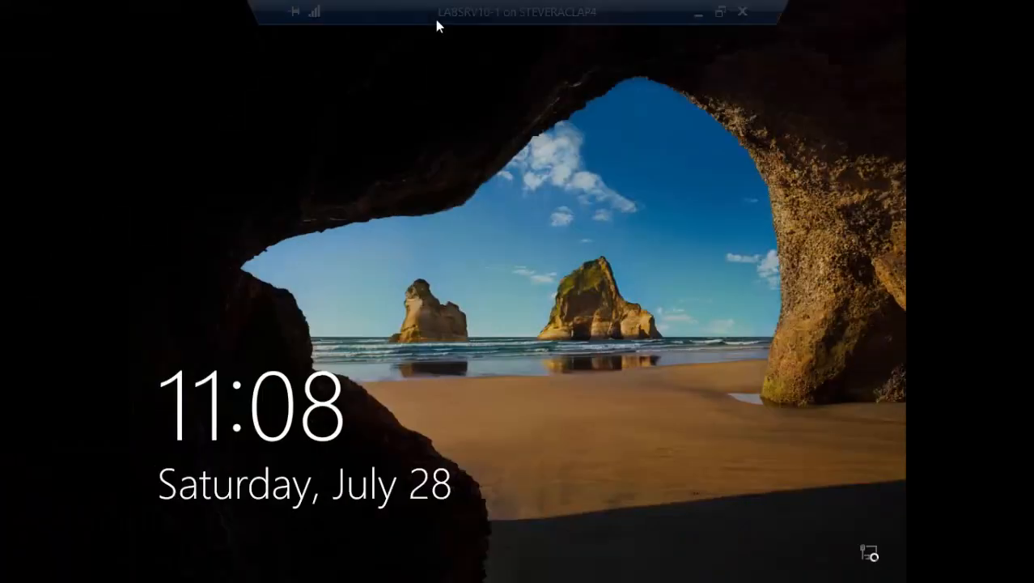
{"action": "left_click", "coordinate": [584, 262]}
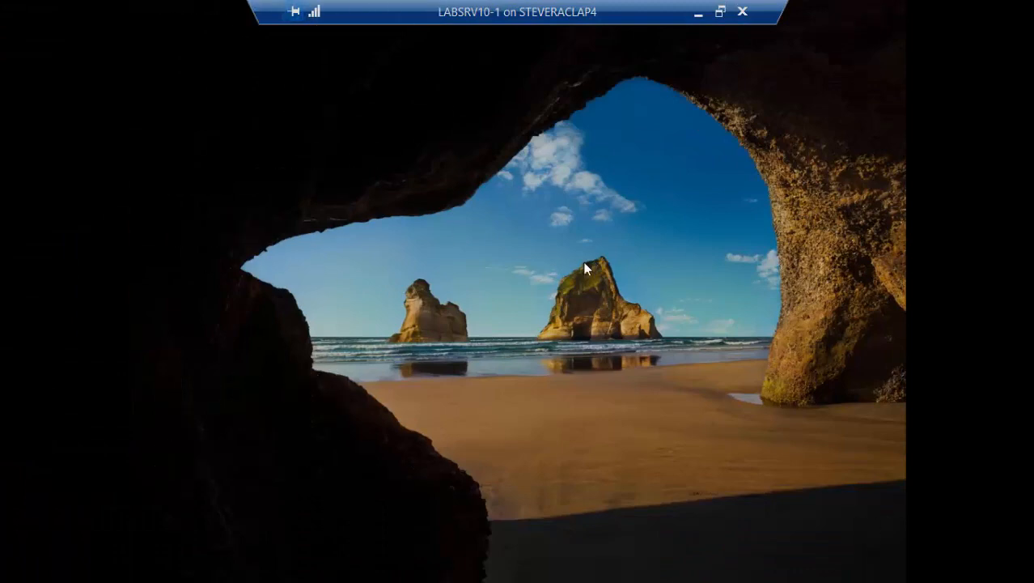
{"action": "type", "text": "•••••••••••"}
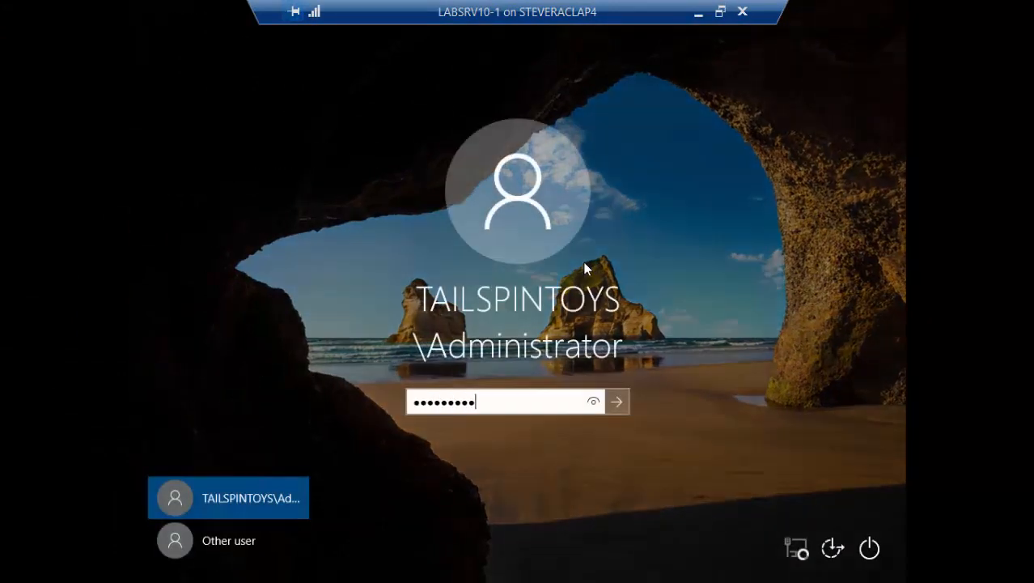
{"action": "key", "text": "Return"}
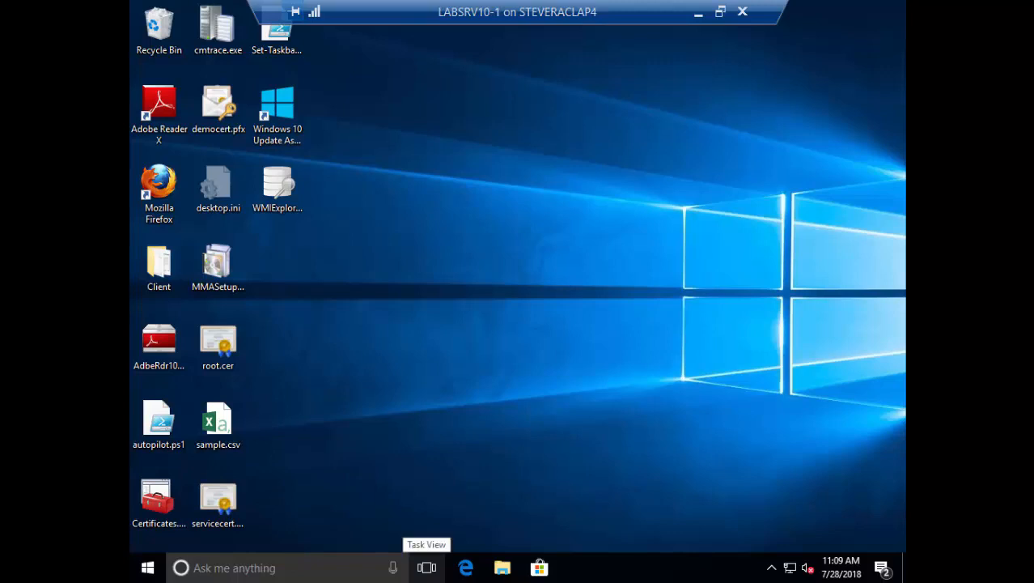
Run certutil in a Command Prompt on the client and exit the prompt
{"action": "left_click", "coordinate": [356, 575]}
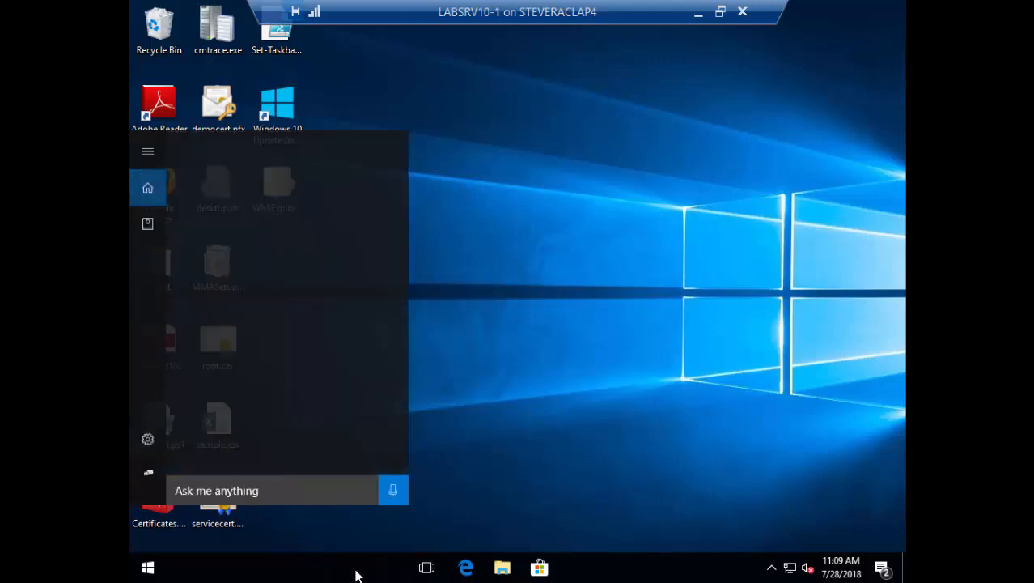
{"action": "type", "text": "cmd"}
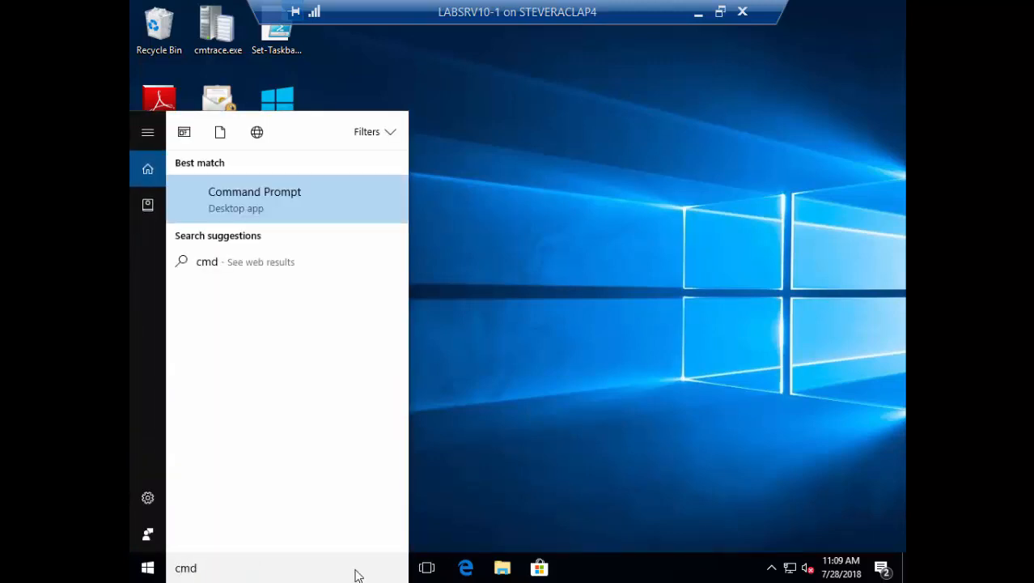
{"action": "key", "text": "Return"}
{"action": "type", "text": "certutil"}
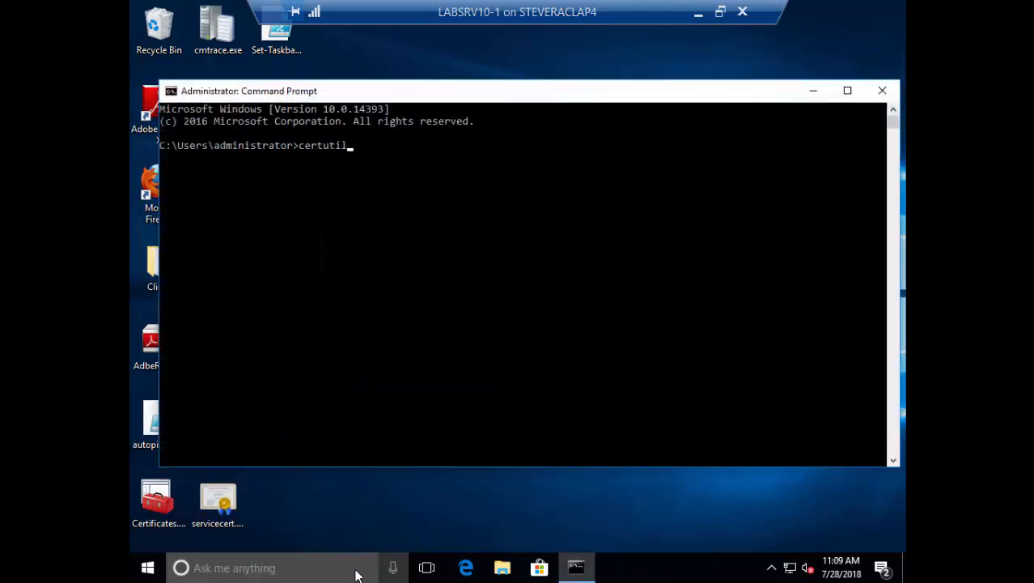
{"action": "key", "text": "Return"}
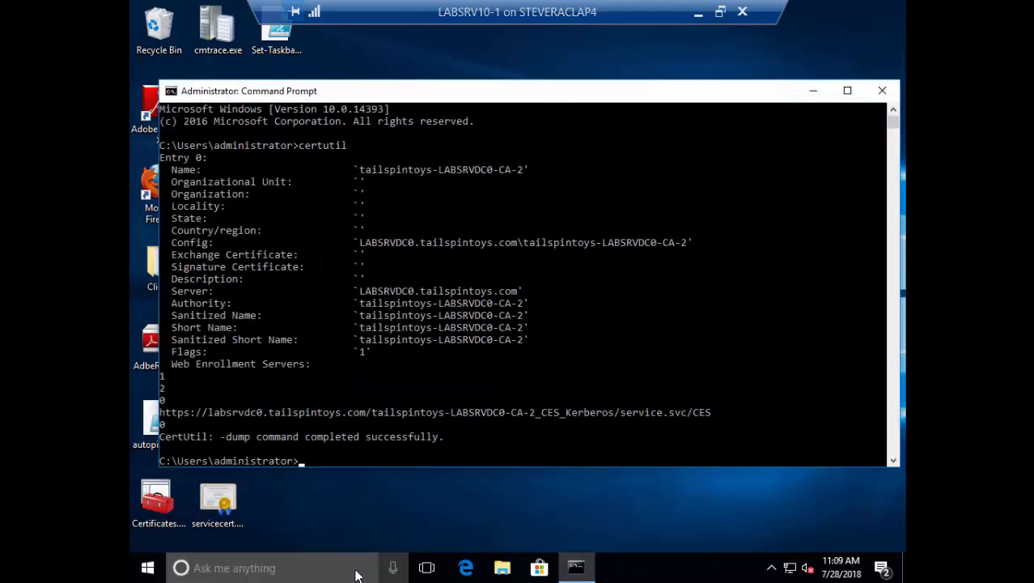
{"action": "type", "text": "exit"}
{"action": "key", "text": "Return"}
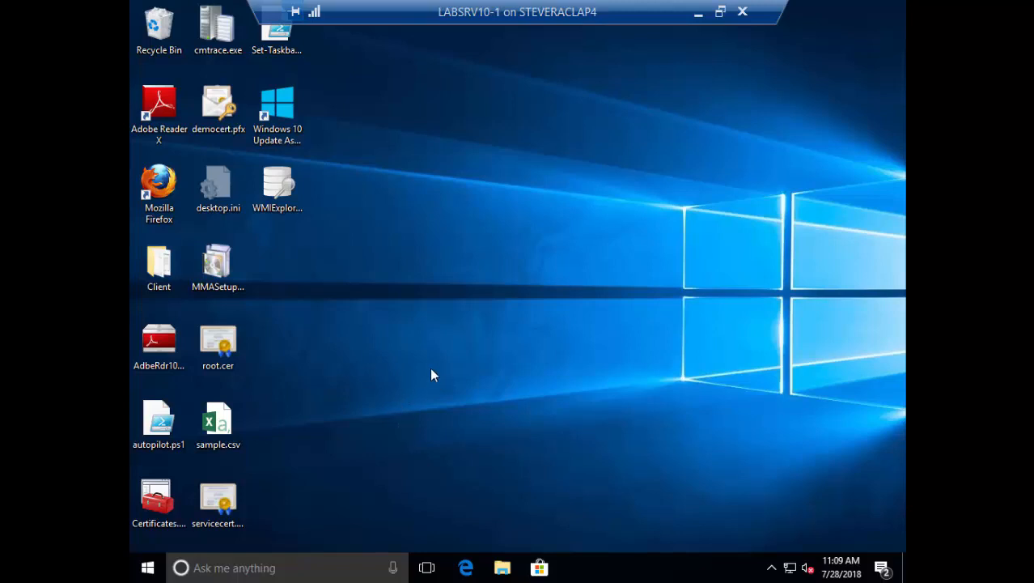
Open the Certificates.msc console from the desktop and select the WSUS Publishers Self-signed certificate in the local computer's Trusted Publishers store
{"action": "left_click", "coordinate": [177, 502]}
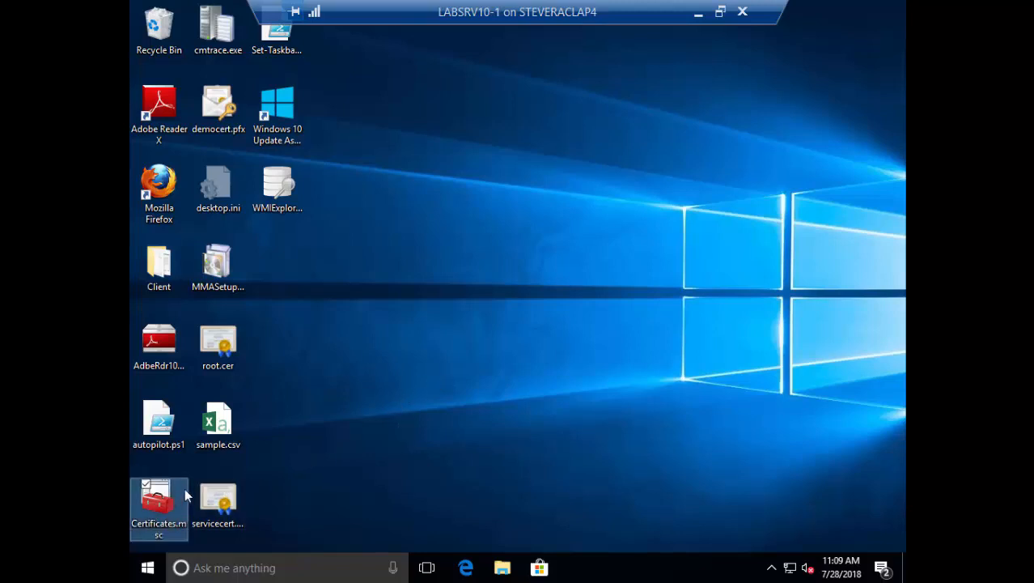
{"action": "key", "text": "Return"}
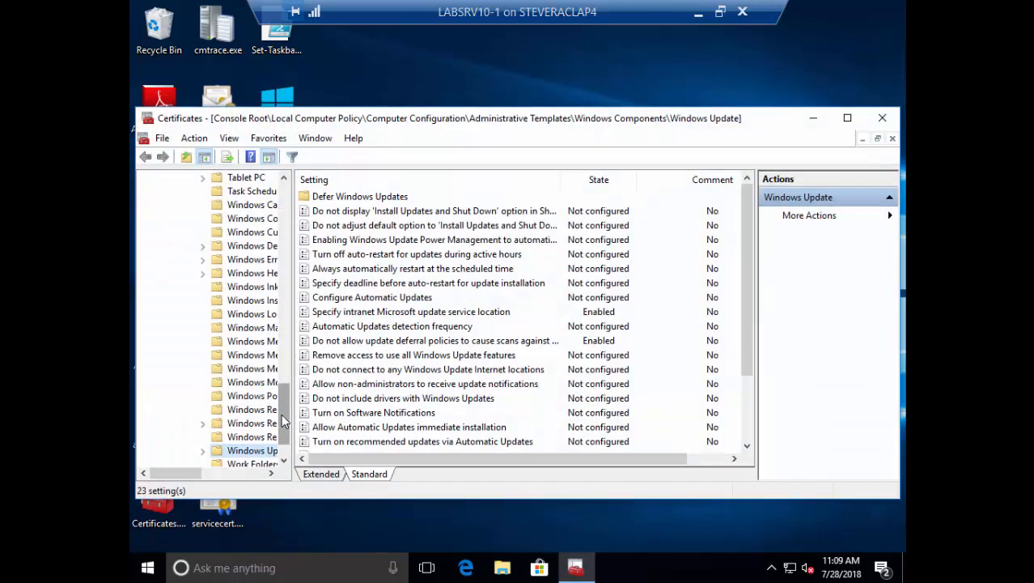
{"action": "scroll", "coordinate": [281, 400], "scroll_direction": "down", "scroll_amount": 1}
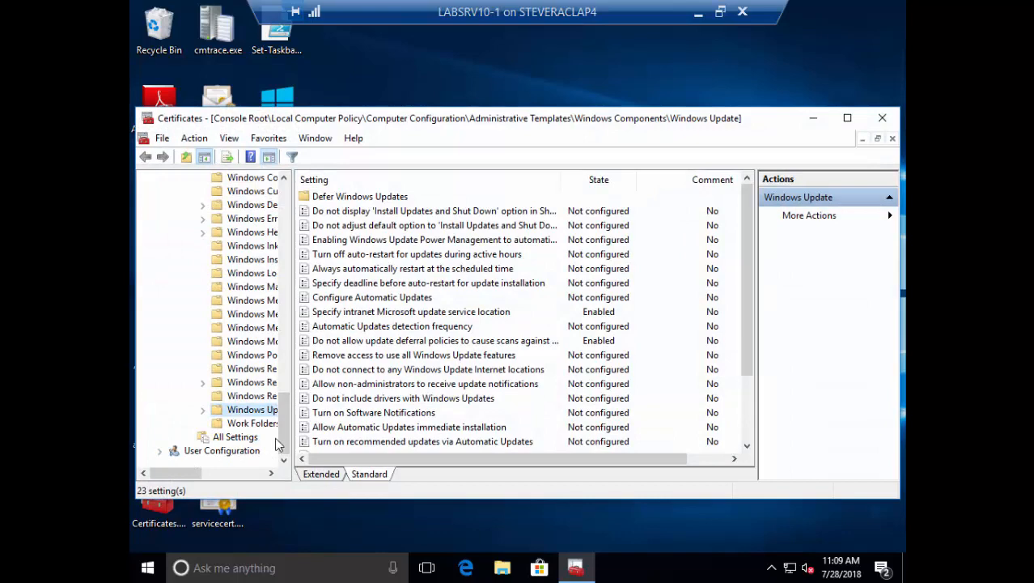
{"action": "left_click_drag", "start_coordinate": [284, 425], "coordinate": [289, 162]}
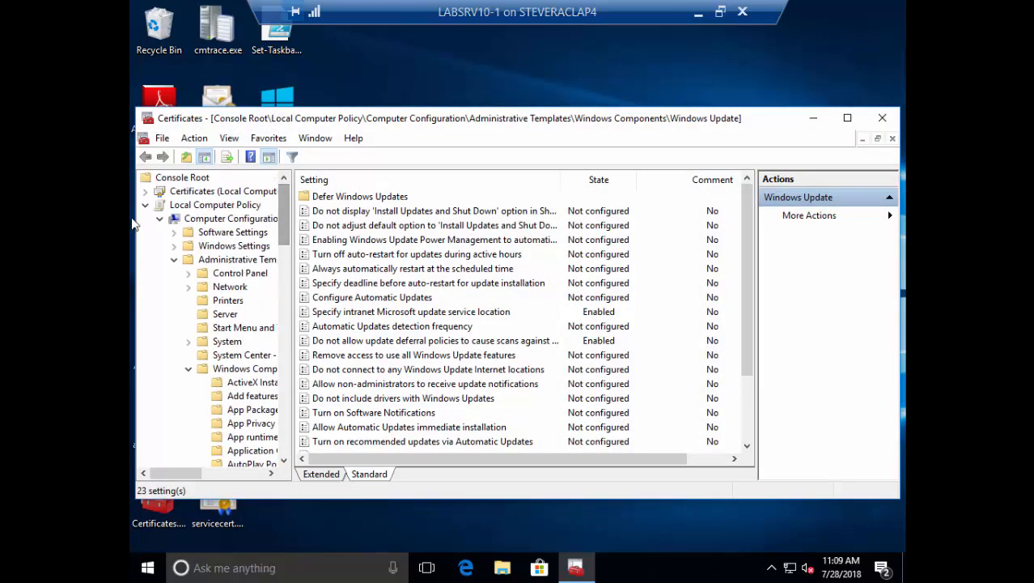
{"action": "left_click", "coordinate": [145, 191]}
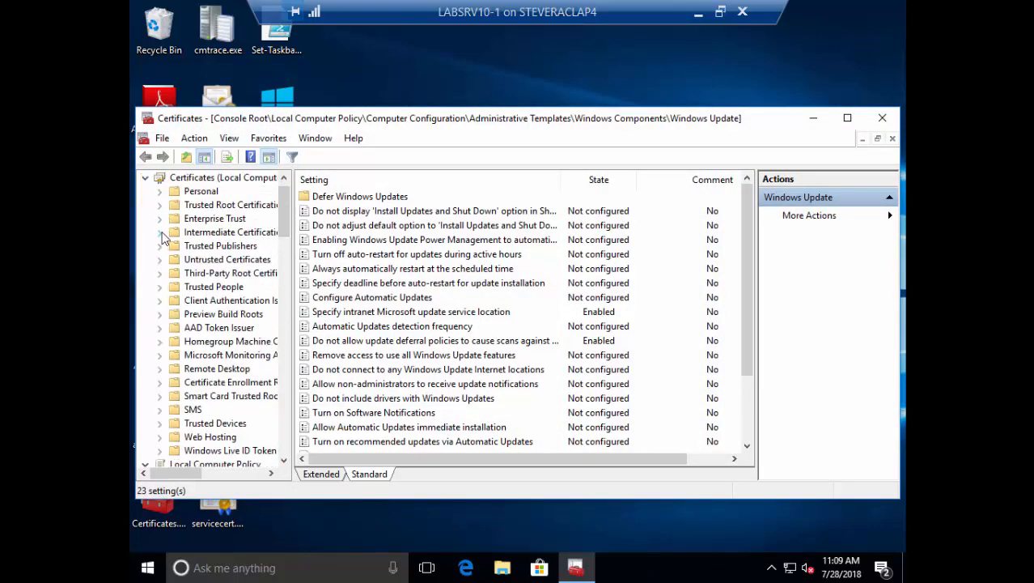
{"action": "left_click", "coordinate": [160, 246]}
{"action": "left_click", "coordinate": [210, 259]}
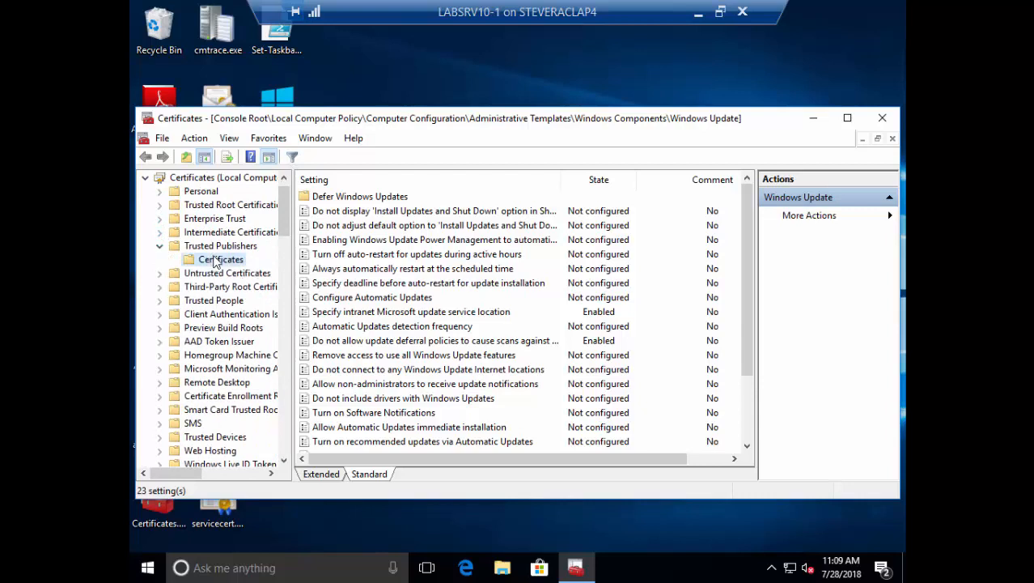
{"action": "left_click", "coordinate": [413, 212]}
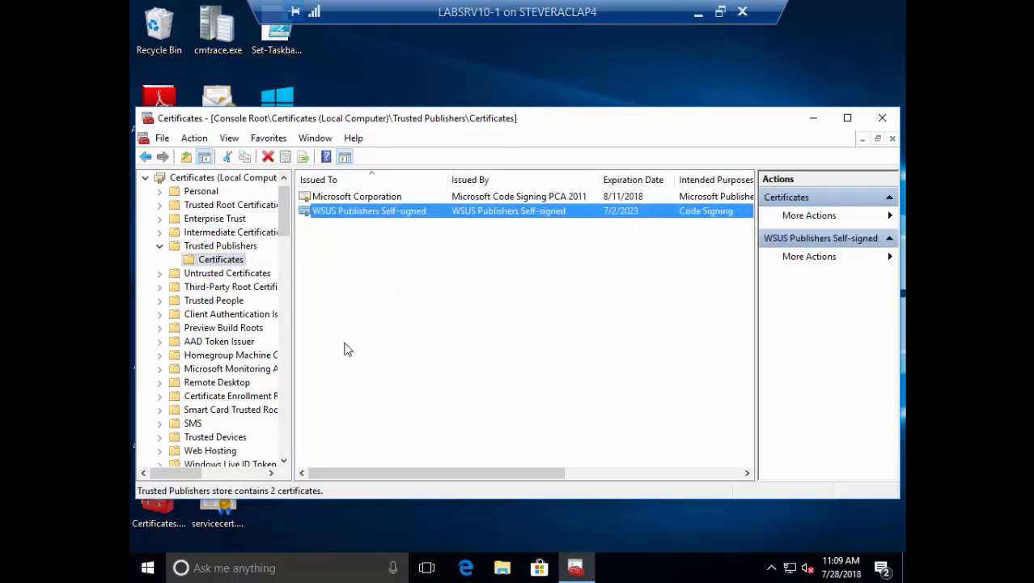
Display the Trusted Root Certification Authorities certificates and select the WSUS Publishers Self-signed certificate there
{"action": "left_click", "coordinate": [161, 206]}
{"action": "left_click", "coordinate": [221, 219]}
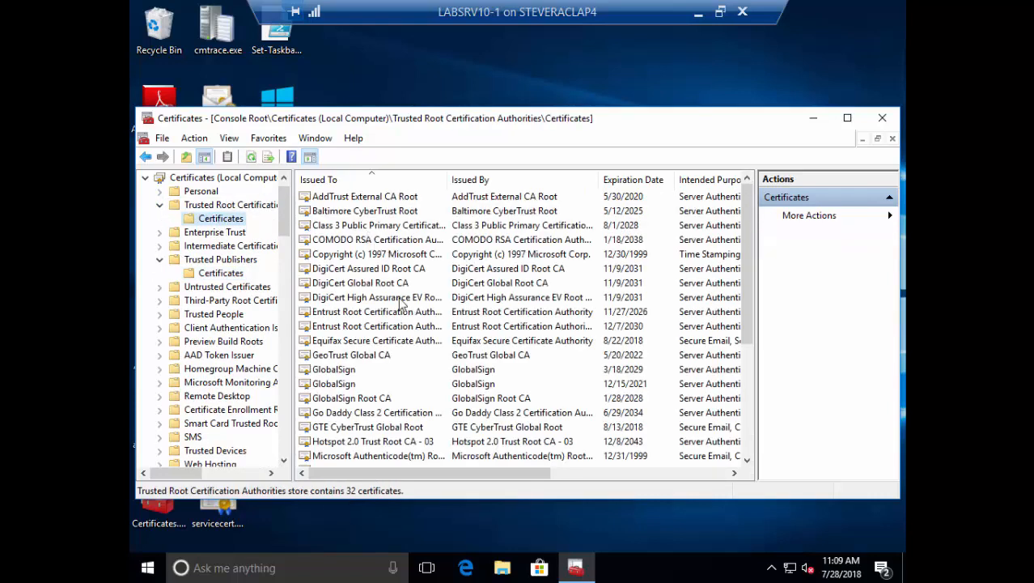
{"action": "scroll", "coordinate": [401, 303], "scroll_direction": "down", "scroll_amount": 5}
{"action": "left_click", "coordinate": [374, 457]}
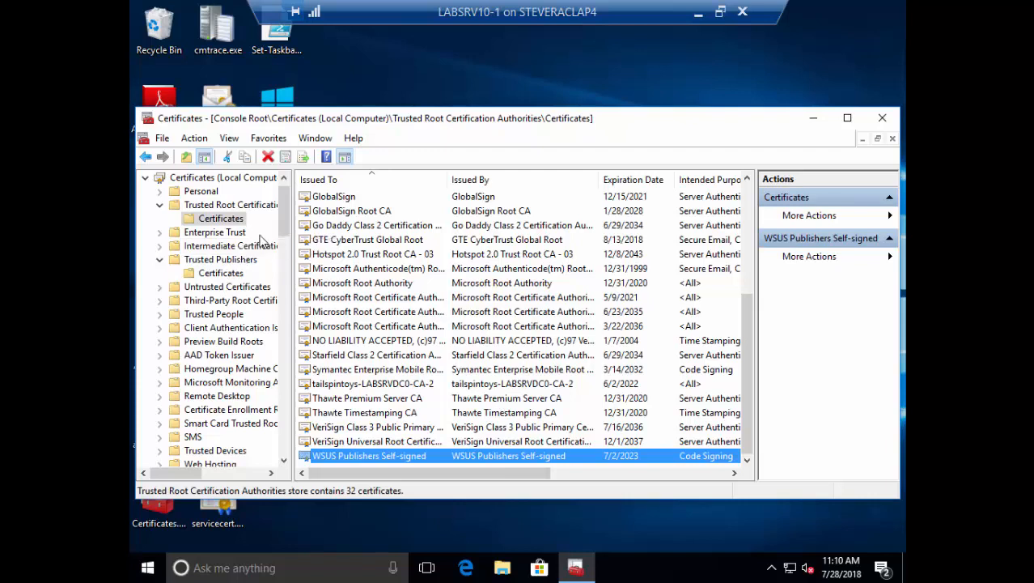
Display the local computer's Windows Update policies and check the automatic updates, intranet update service location and update deferral scan settings
{"action": "left_click_drag", "start_coordinate": [282, 217], "coordinate": [288, 460]}
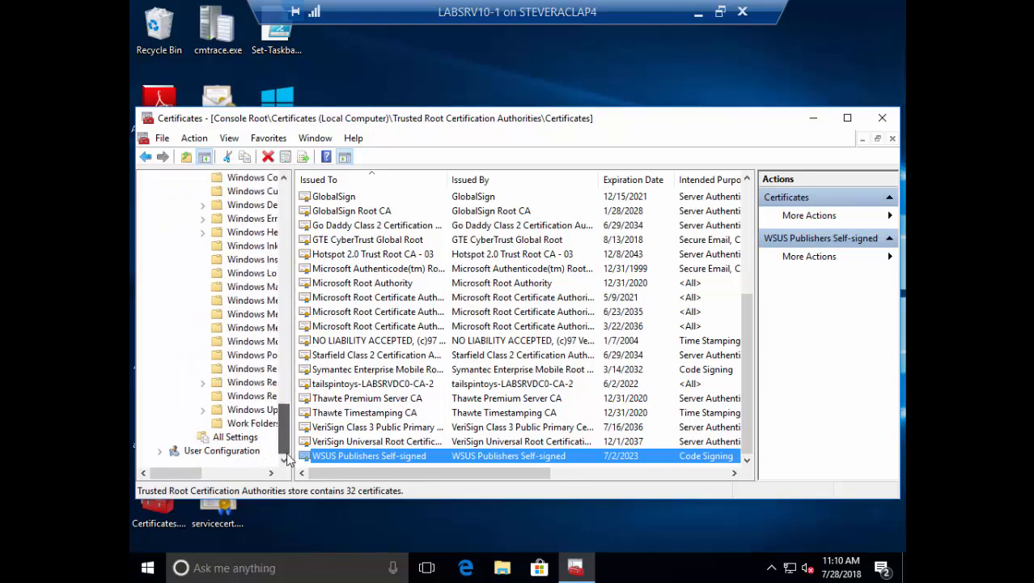
{"action": "left_click", "coordinate": [233, 415]}
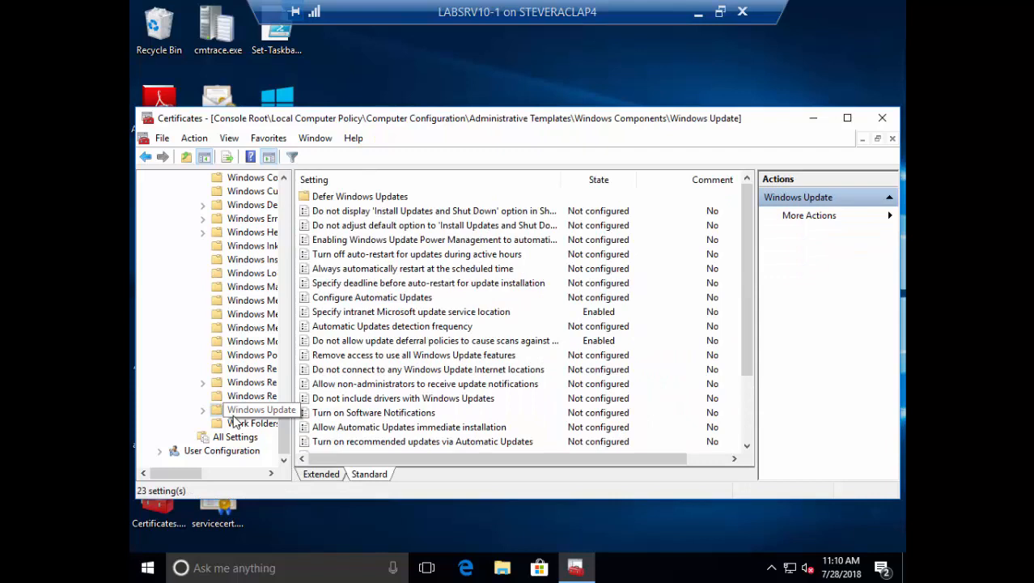
{"action": "left_click_drag", "start_coordinate": [202, 473], "coordinate": [221, 472]}
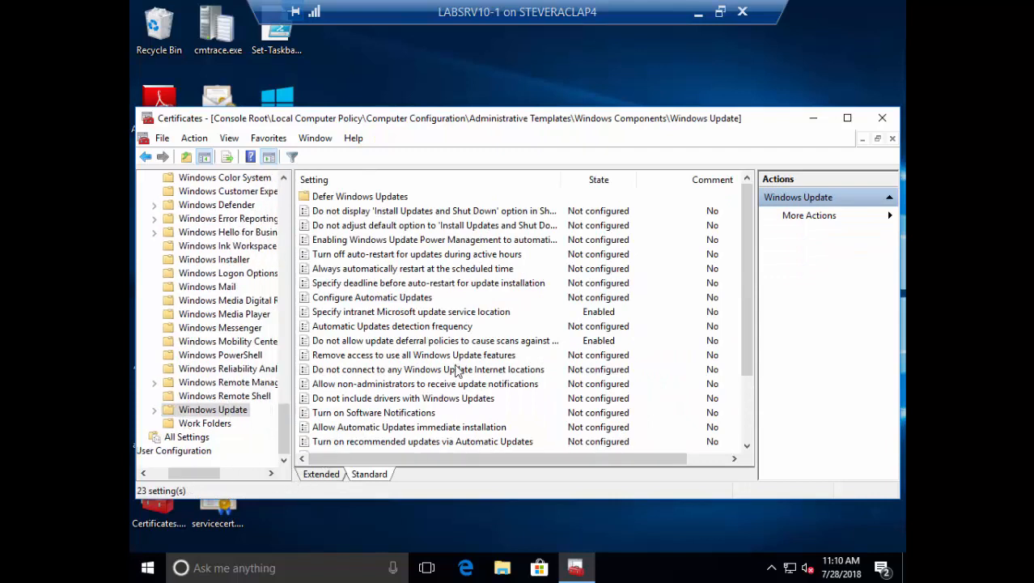
{"action": "left_click", "coordinate": [407, 298]}
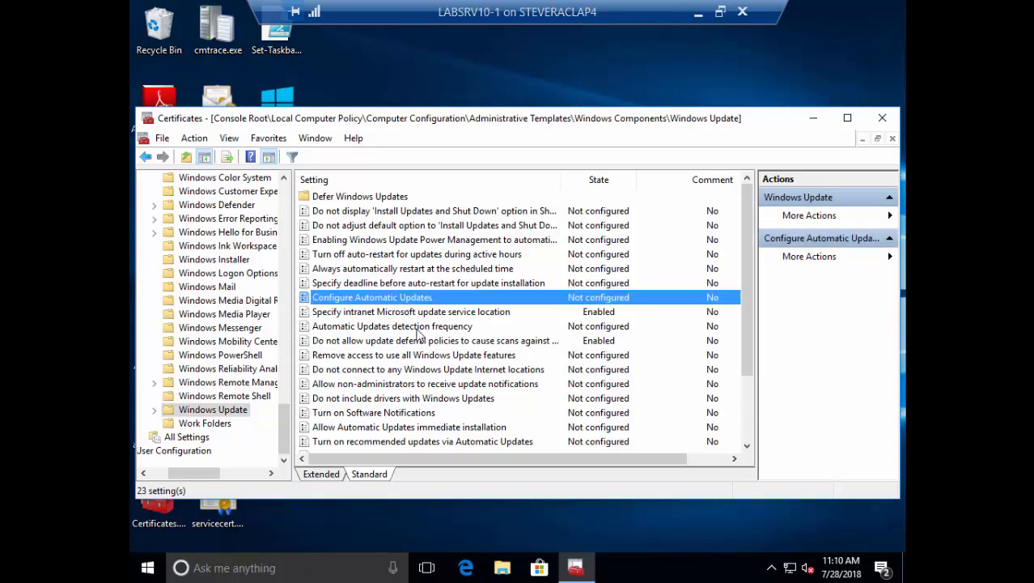
{"action": "left_click", "coordinate": [428, 315]}
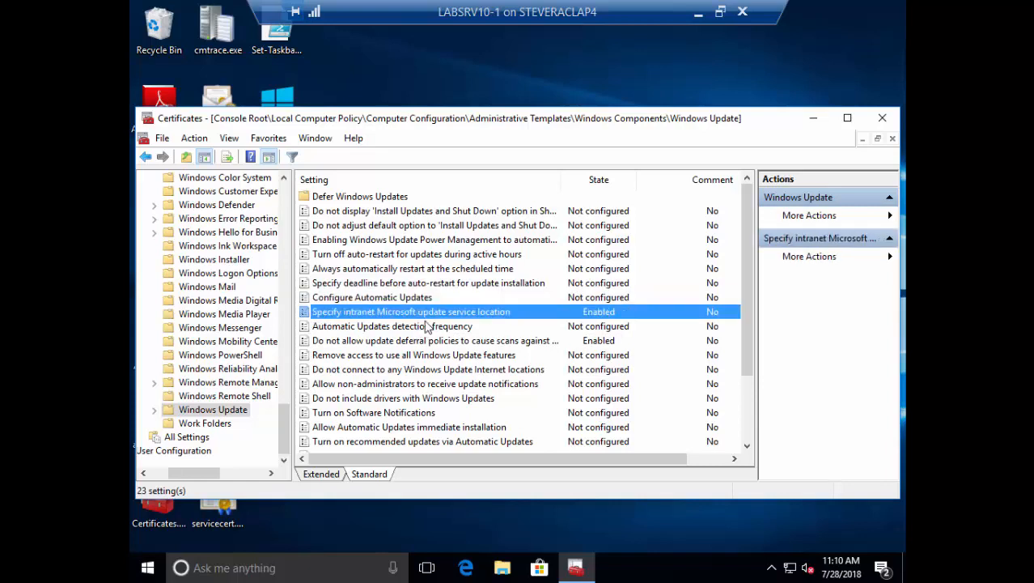
{"action": "left_click", "coordinate": [427, 300]}
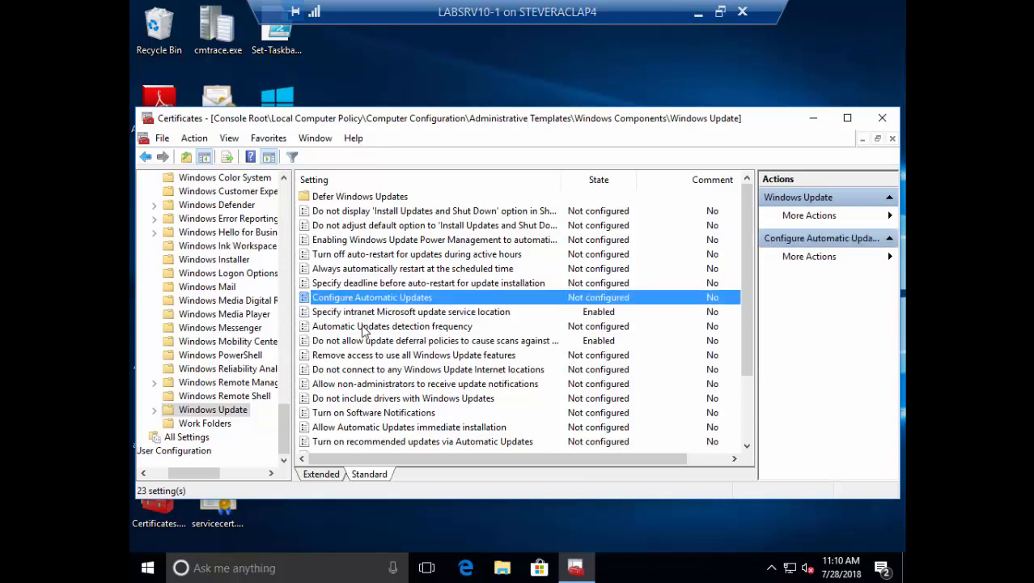
{"action": "left_click", "coordinate": [474, 318]}
{"action": "left_click", "coordinate": [432, 344]}
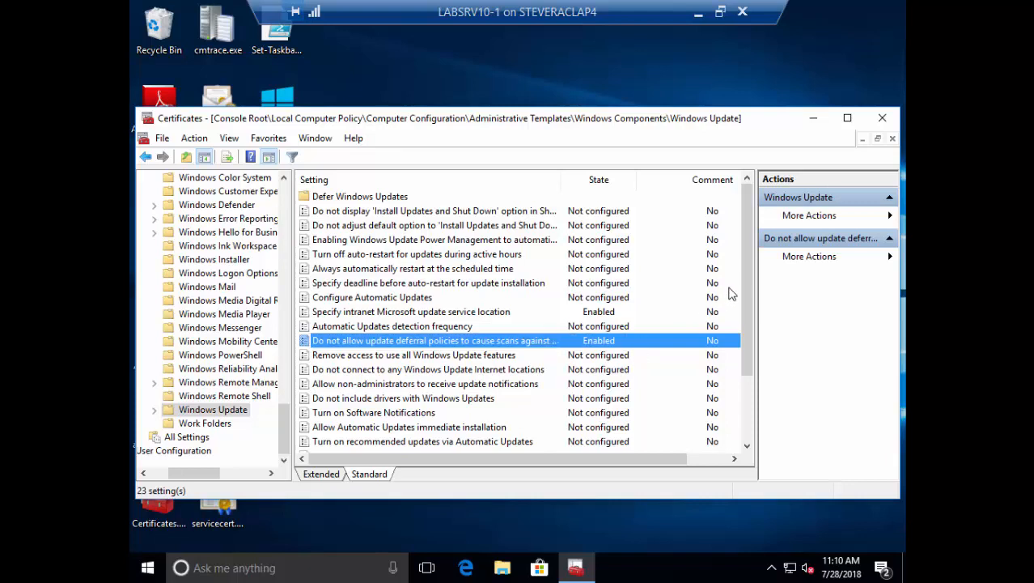
Review the policy that allows signed updates from an intranet Microsoft update service location, and leave it without changes
{"action": "left_click_drag", "start_coordinate": [746, 283], "coordinate": [754, 377]}
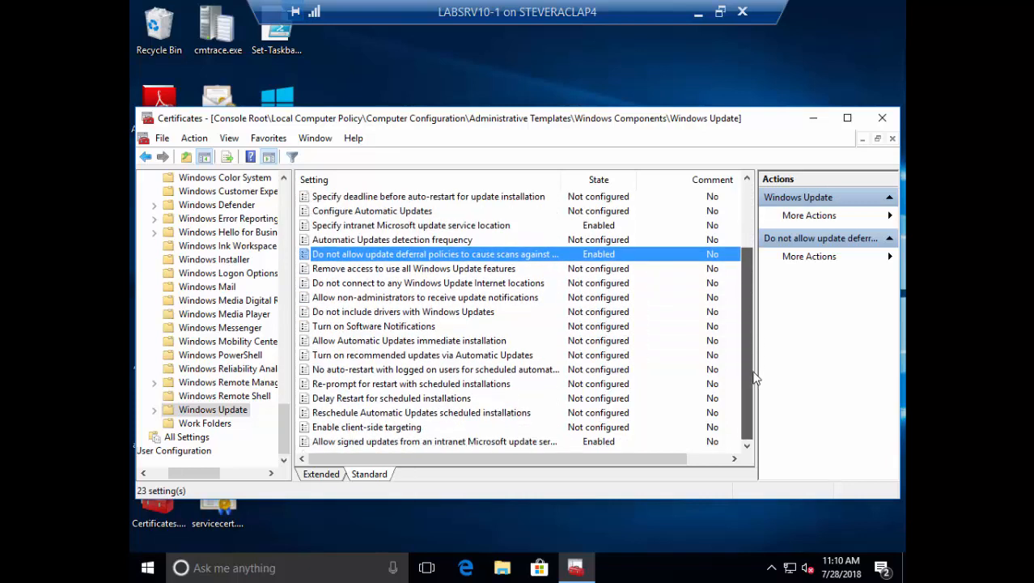
{"action": "left_click", "coordinate": [446, 446]}
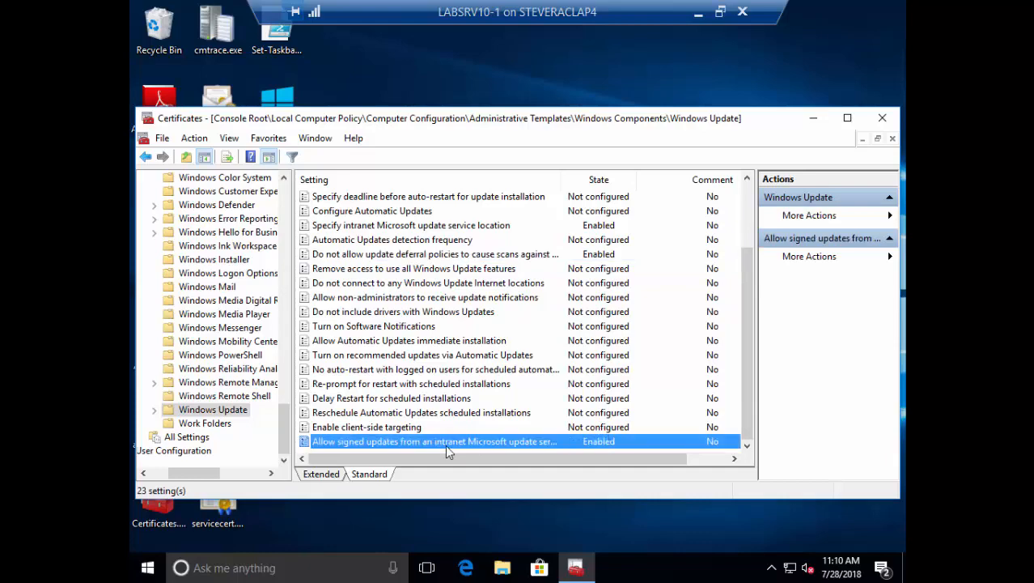
{"action": "double_click", "coordinate": [445, 444]}
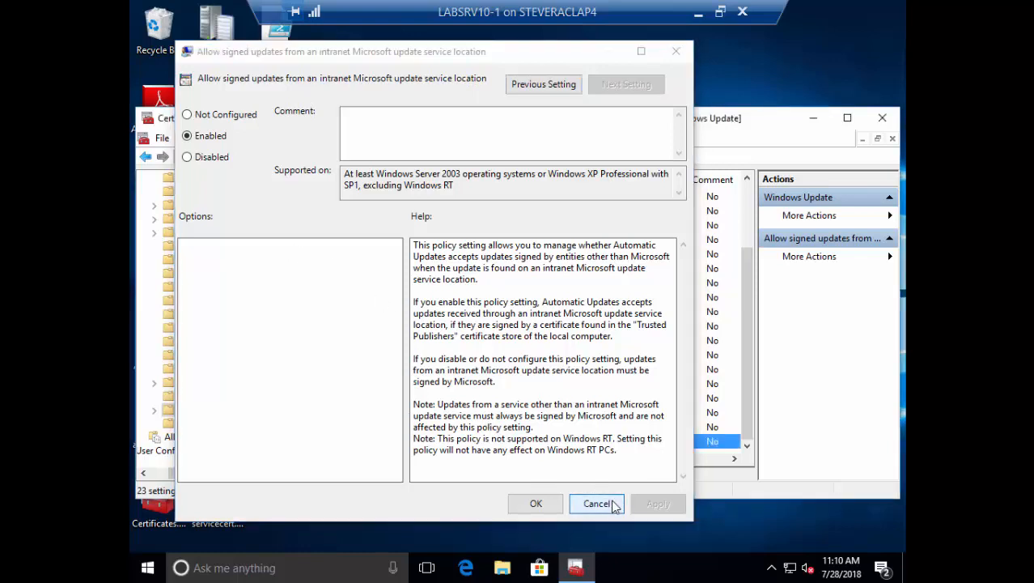
{"action": "left_click", "coordinate": [603, 502]}
Close the Certificates console on the client without saving its settings and minimize the LABSRV10-1 session
{"action": "left_click", "coordinate": [882, 118]}
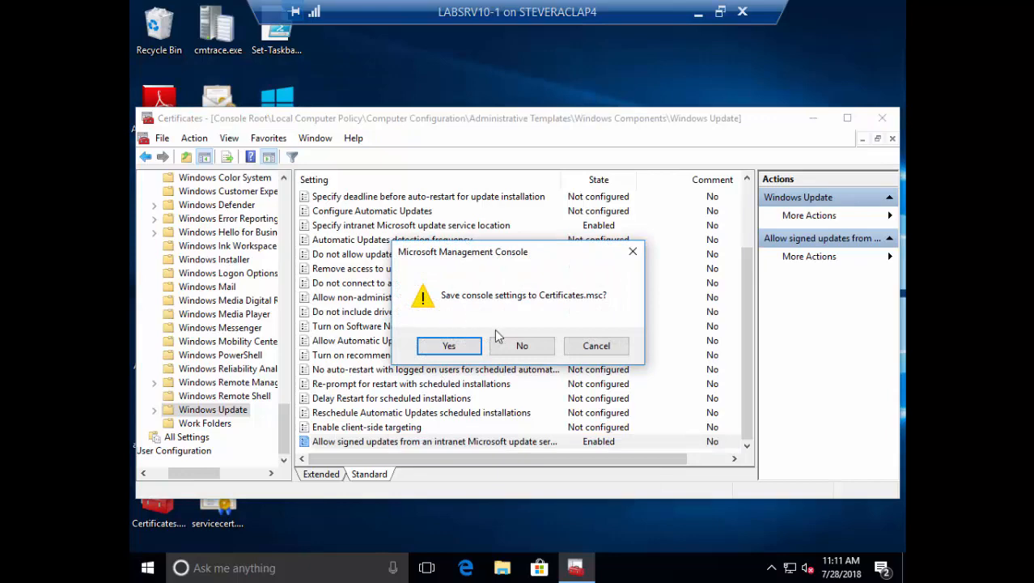
{"action": "left_click", "coordinate": [523, 346]}
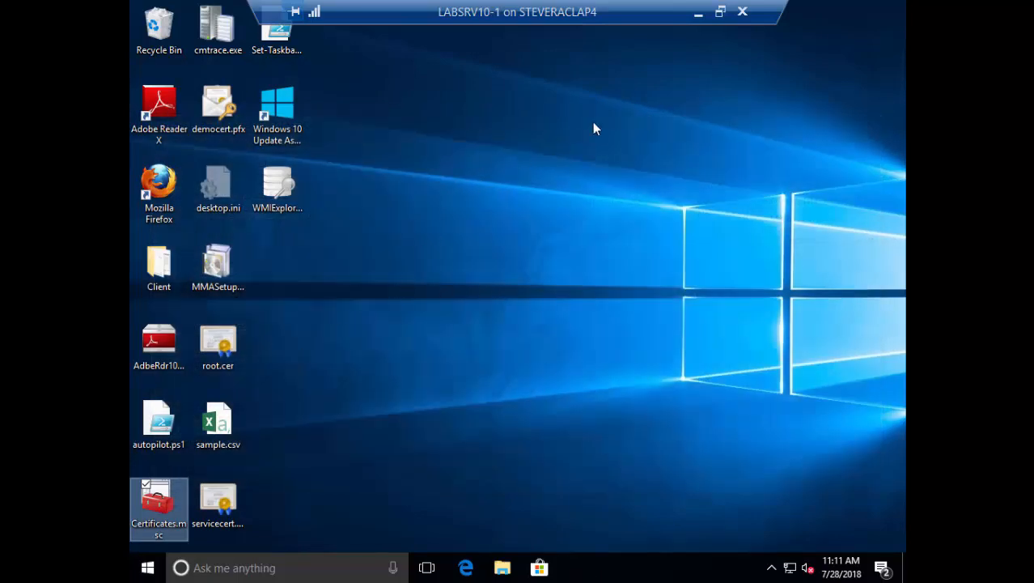
{"action": "left_click", "coordinate": [698, 14]}
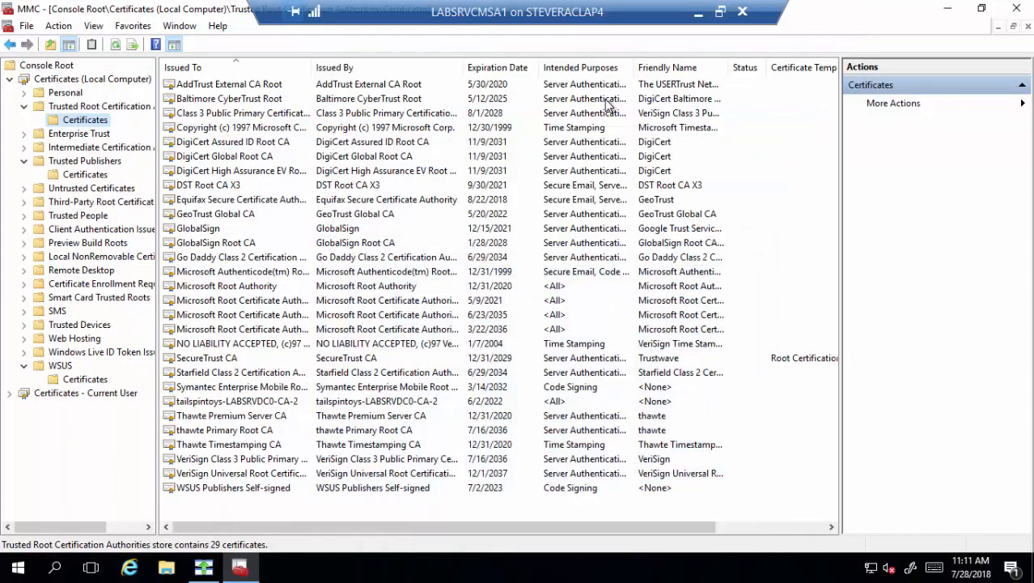
Close the MMC console on LABSRVCMSA1 without saving its settings and minimize the server session
{"action": "left_click", "coordinate": [1016, 8]}
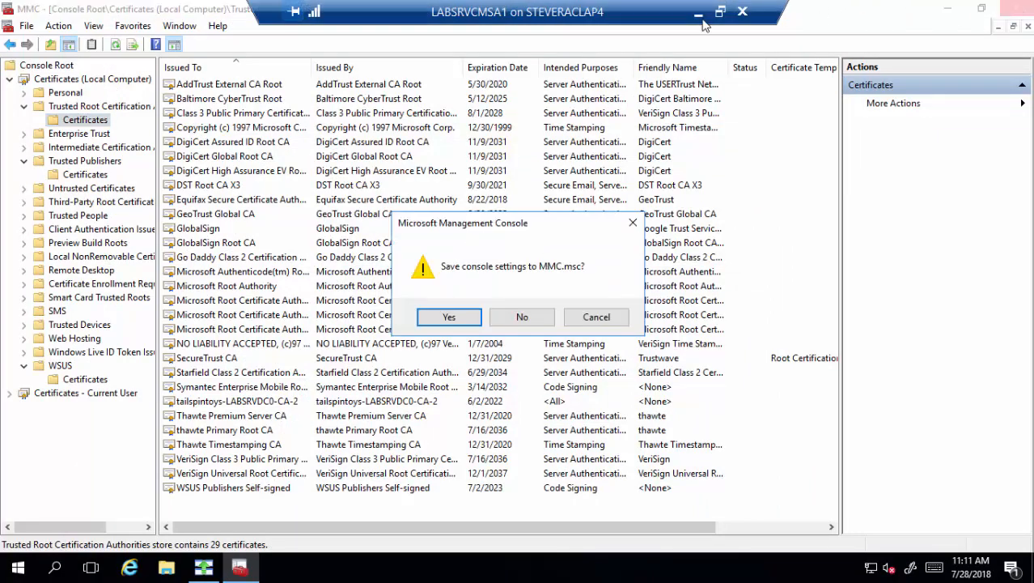
{"action": "left_click", "coordinate": [537, 319]}
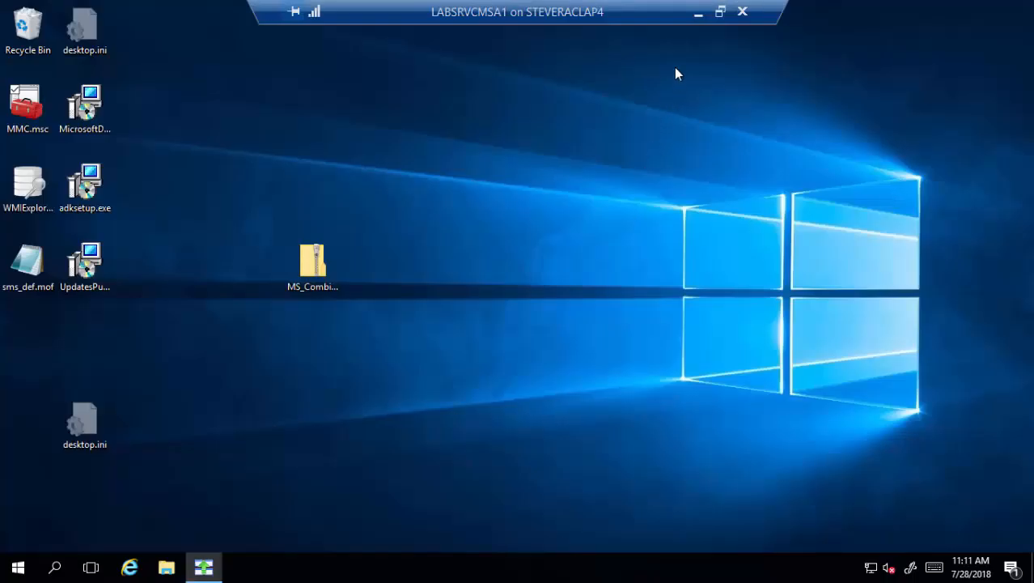
{"action": "left_click", "coordinate": [695, 16]}
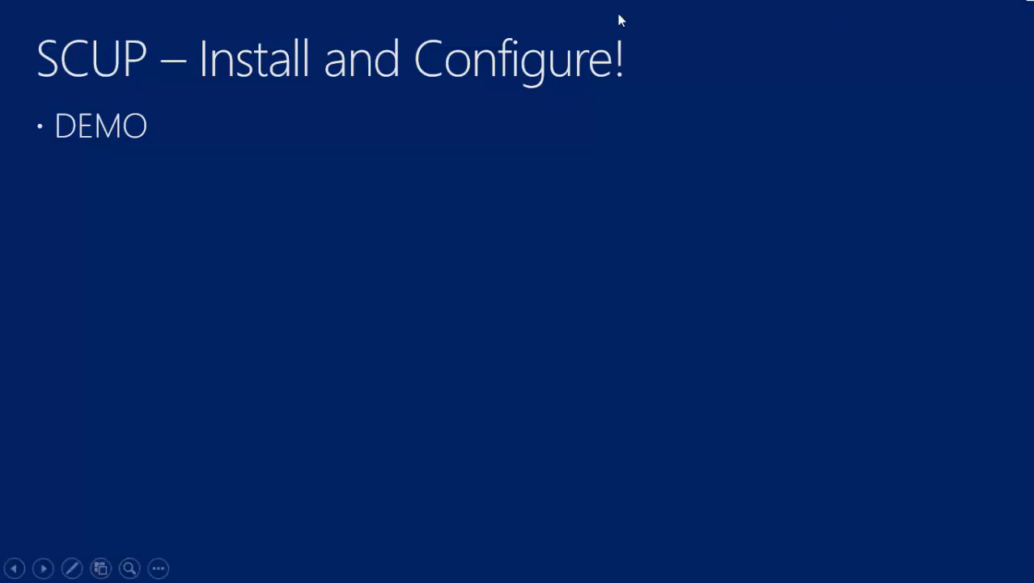
{"action": "left_click", "coordinate": [513, 166]}
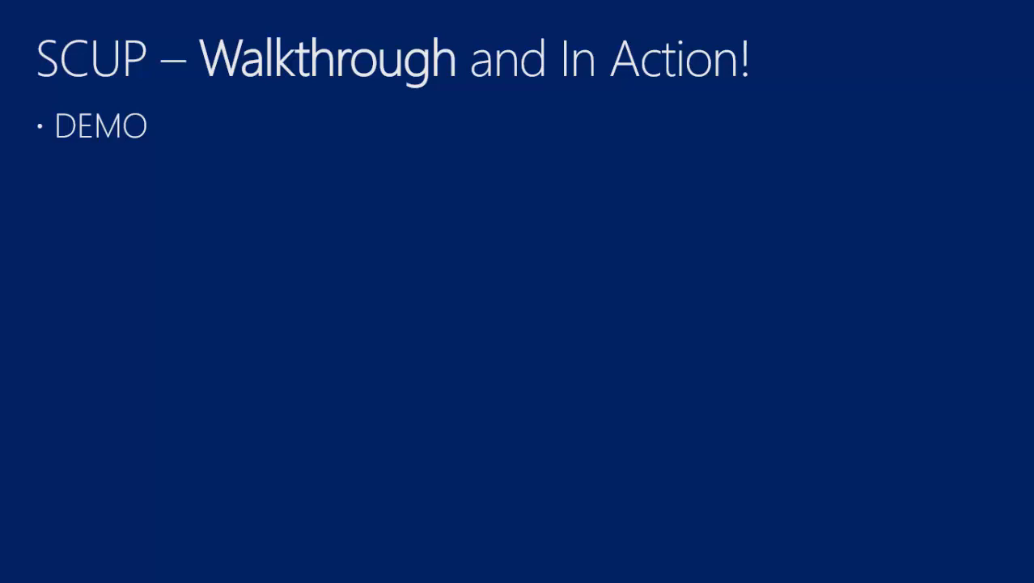
Switch to Updates Publisher on LABSRVCMSA1, list all software updates and look at the HP Business Clients subfolders
{"action": "key", "text": "alt+Tab"}
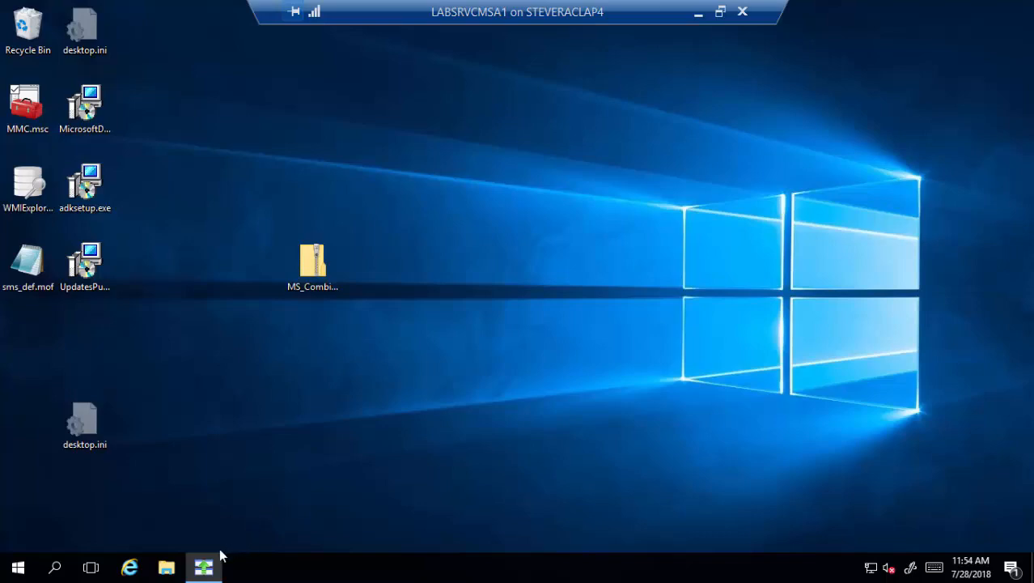
{"action": "left_click", "coordinate": [203, 566]}
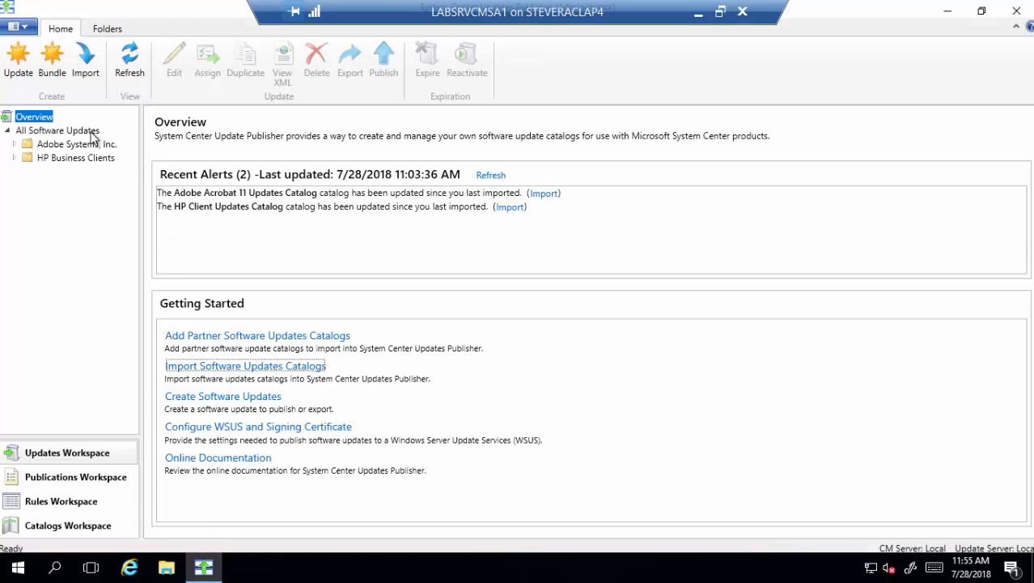
{"action": "left_click", "coordinate": [61, 131]}
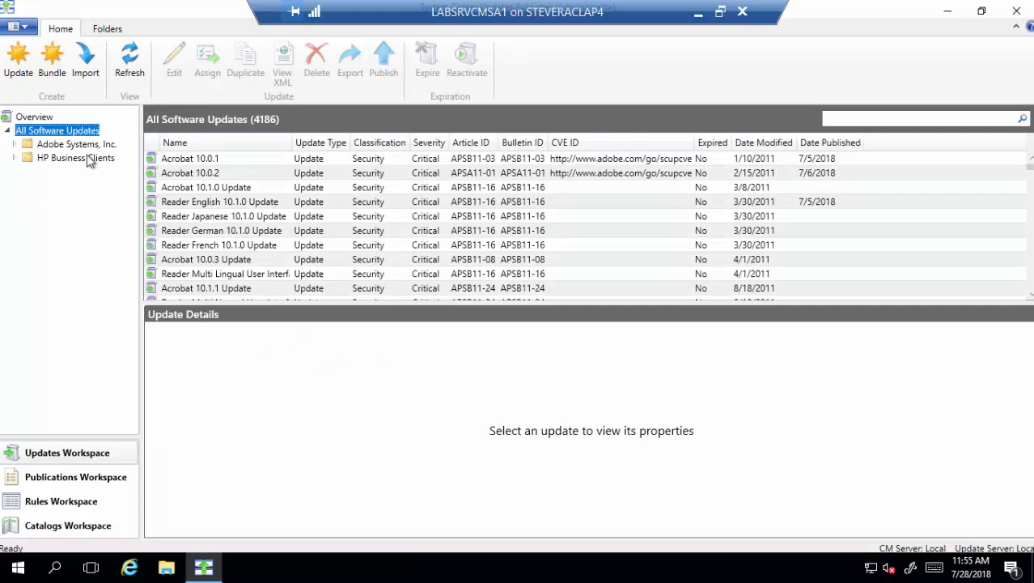
{"action": "left_click", "coordinate": [14, 159]}
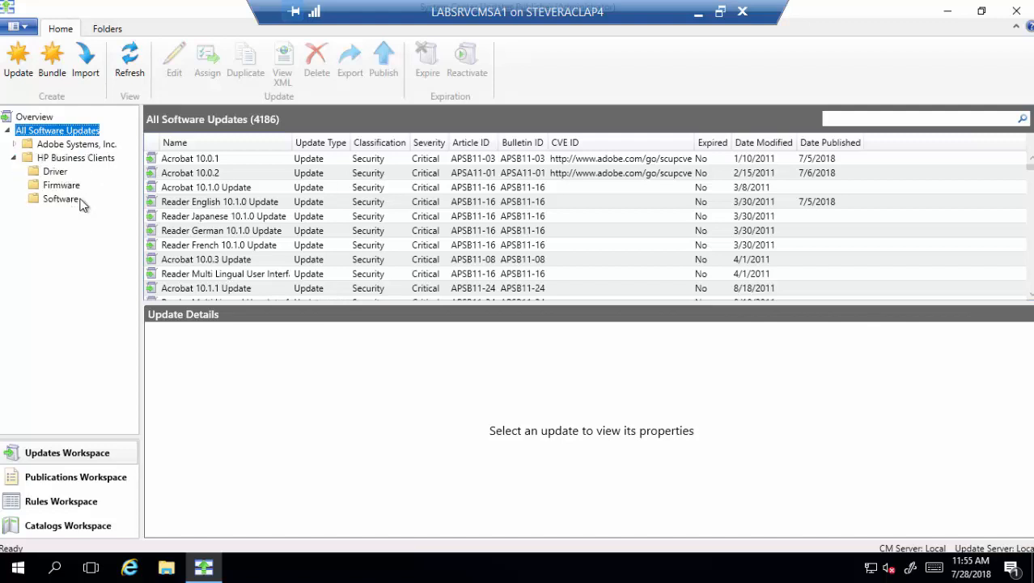
{"action": "left_click", "coordinate": [16, 160]}
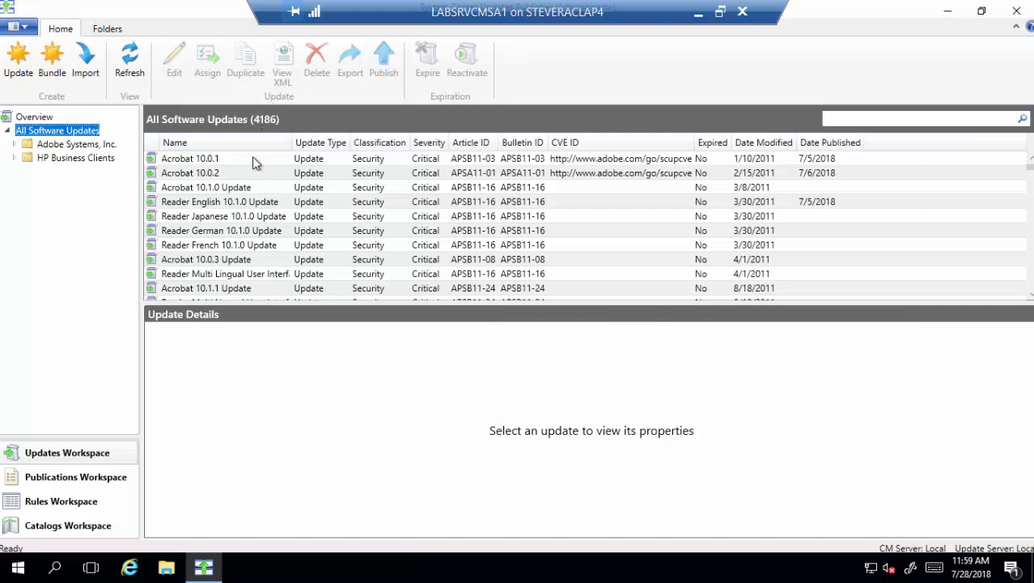
{"action": "right_click", "coordinate": [253, 160]}
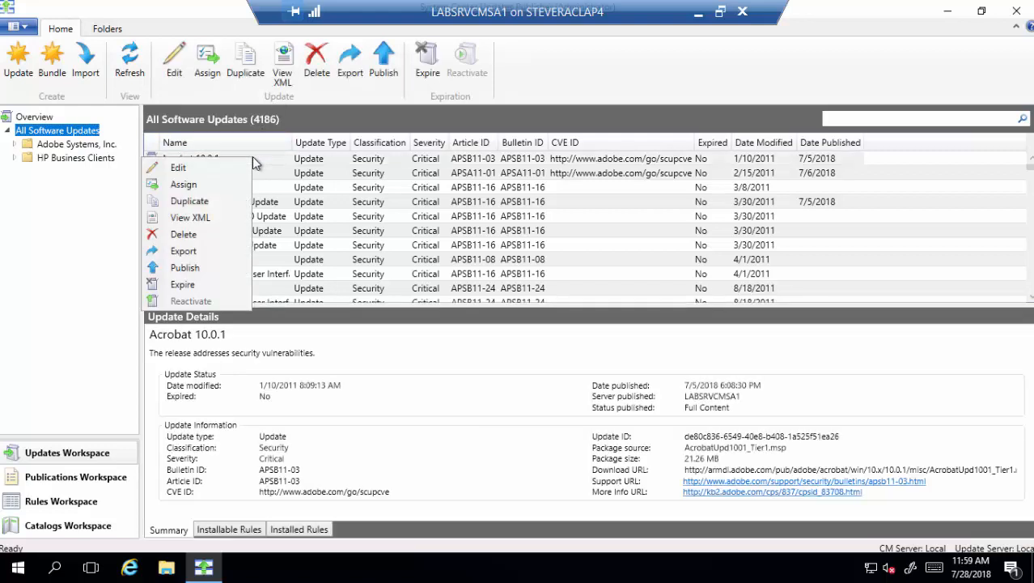
{"action": "left_click", "coordinate": [208, 173]}
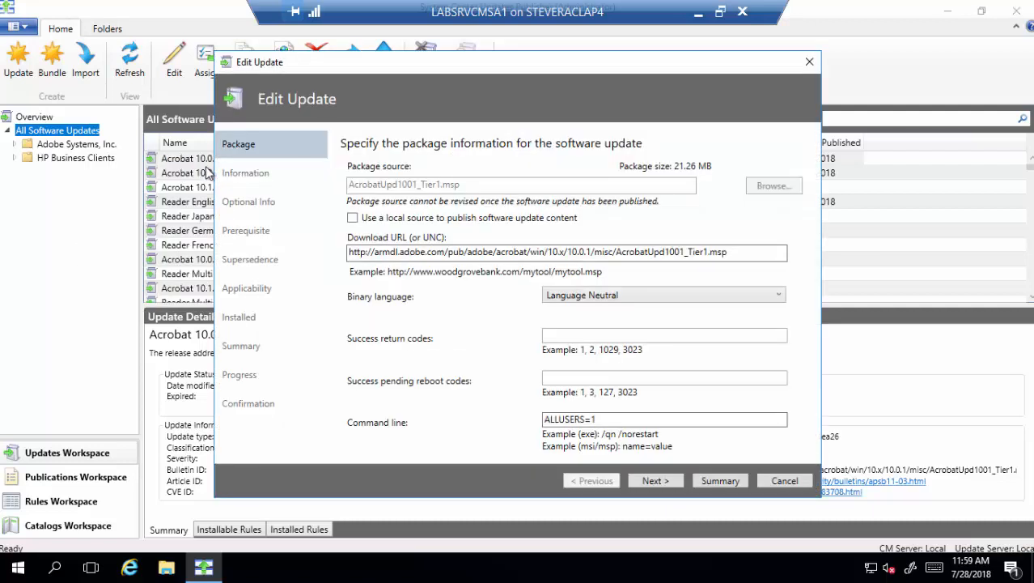
{"action": "left_click", "coordinate": [778, 481]}
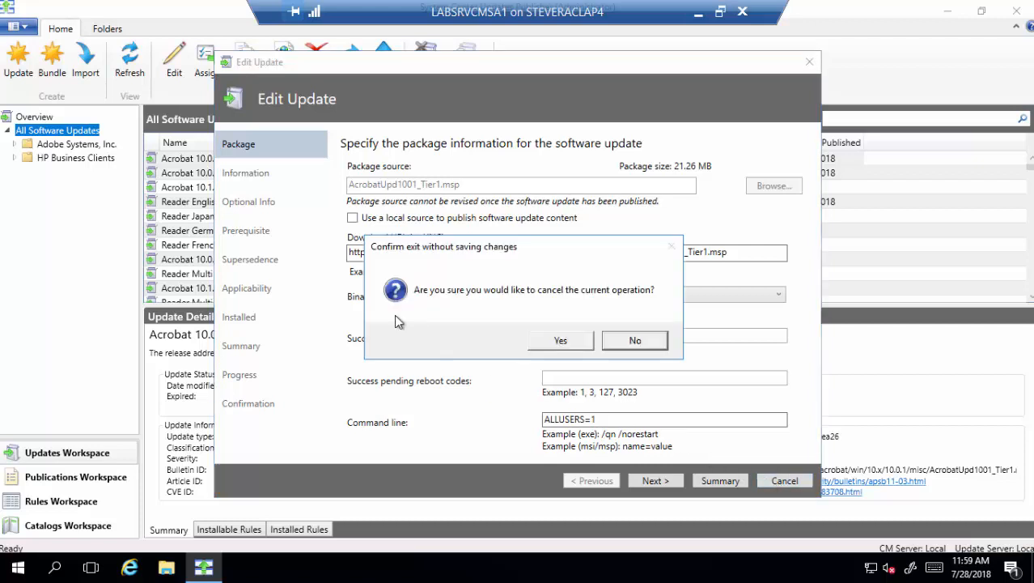
{"action": "left_click", "coordinate": [560, 341]}
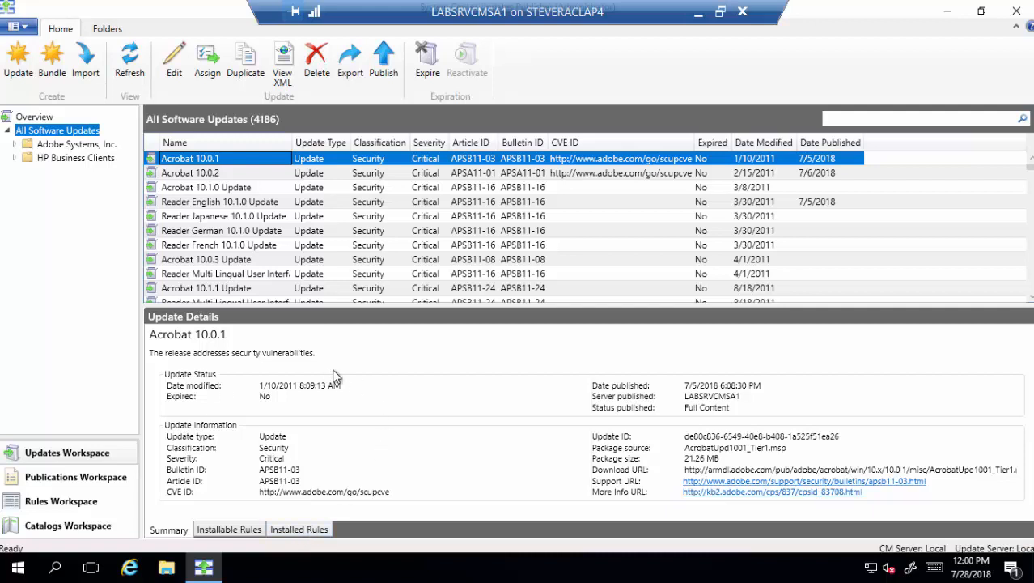
Open the Acrobat 10.0.1 update for editing and look through the available binary languages without changing the selection
{"action": "right_click", "coordinate": [269, 162]}
{"action": "left_click", "coordinate": [219, 167]}
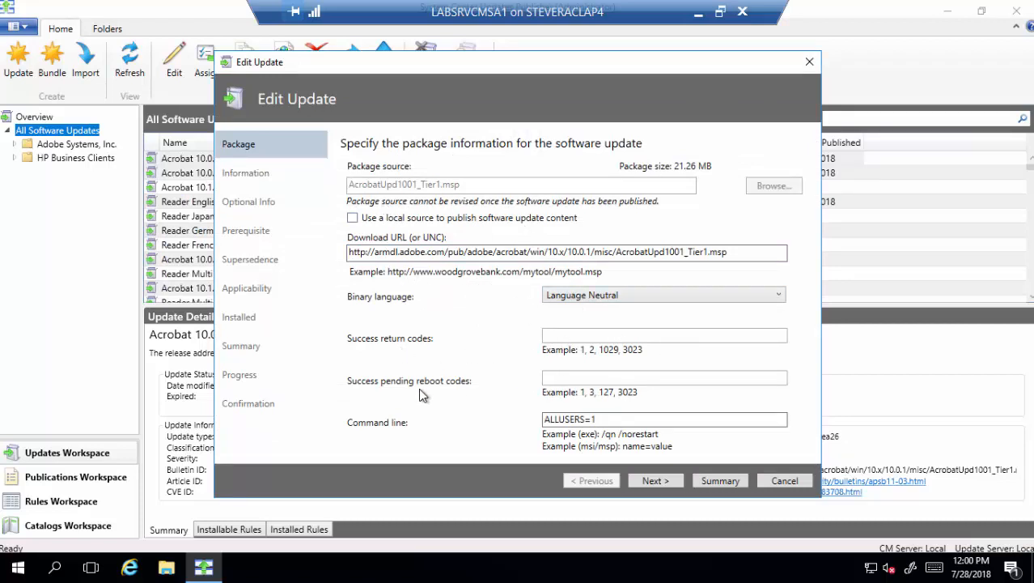
{"action": "left_click", "coordinate": [779, 296]}
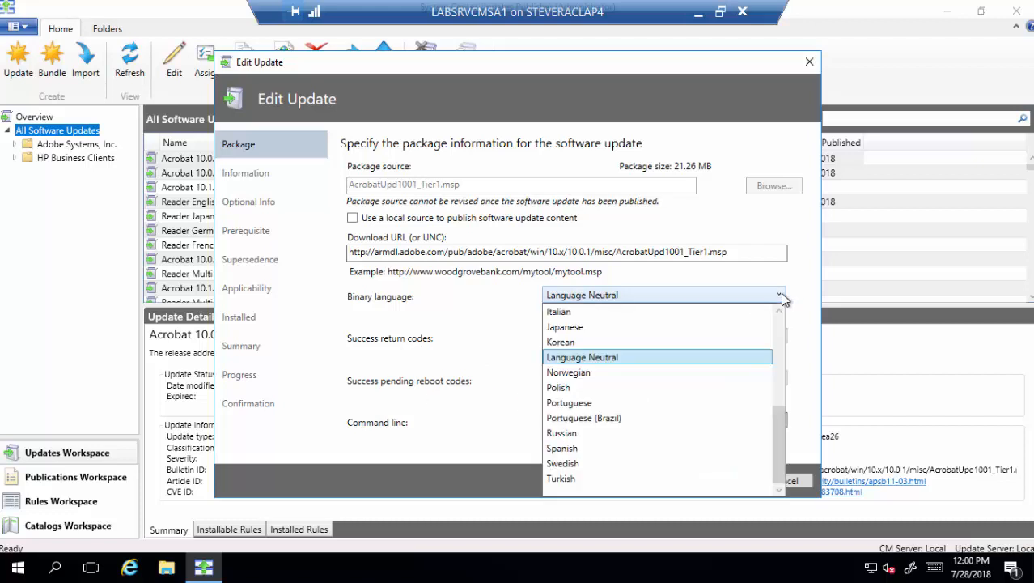
{"action": "left_click", "coordinate": [782, 299]}
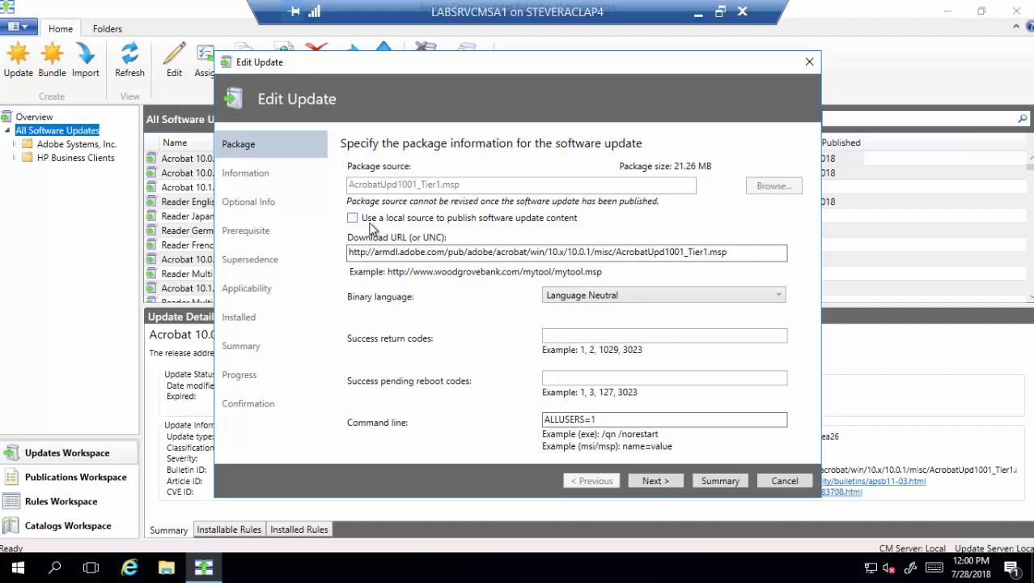
Review the Acrobat 10.0.1 update's Information through Applicability pages, exit without saving, and display its installable rules
{"action": "left_click", "coordinate": [655, 481]}
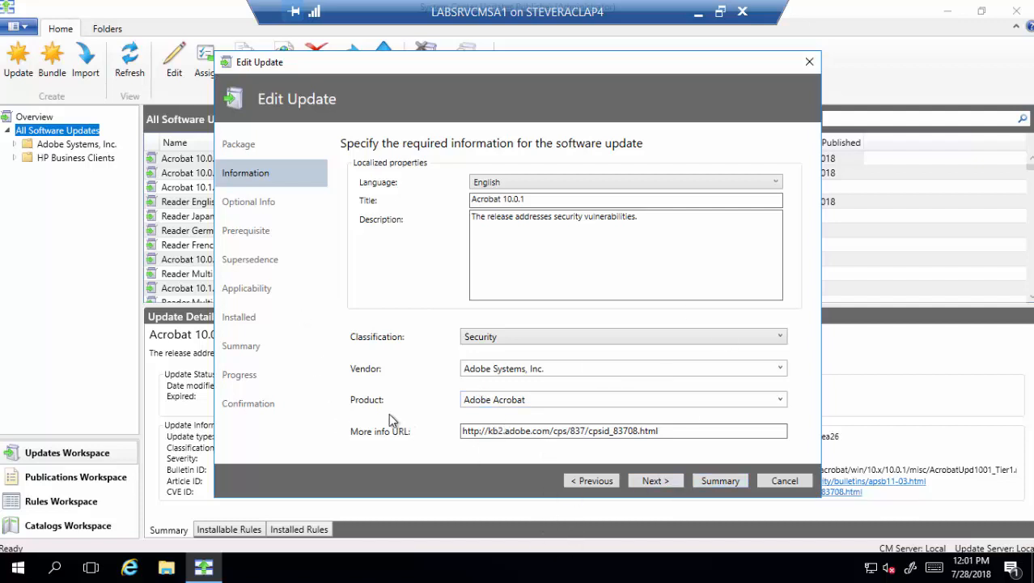
{"action": "left_click", "coordinate": [658, 480]}
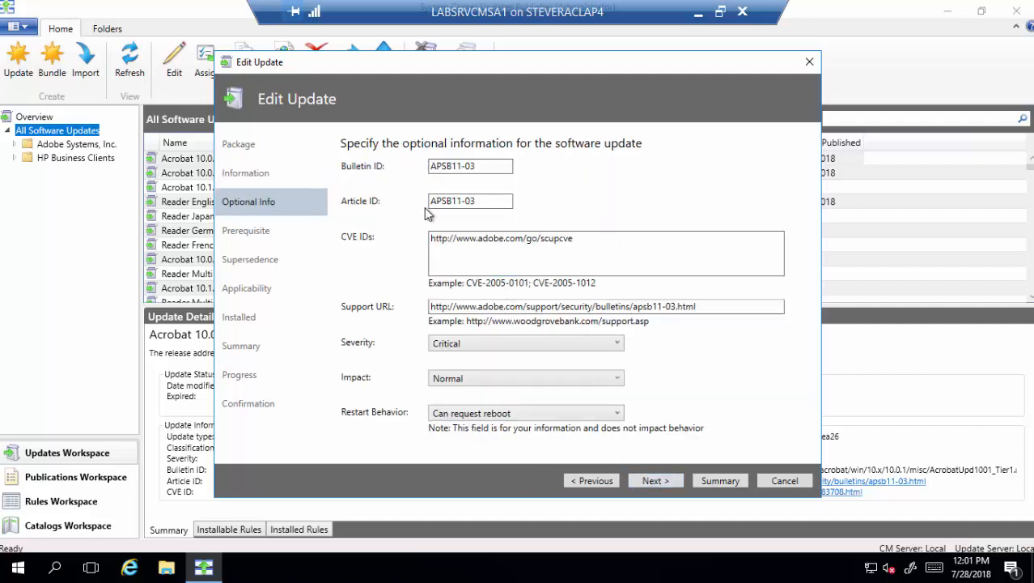
{"action": "left_click", "coordinate": [651, 481]}
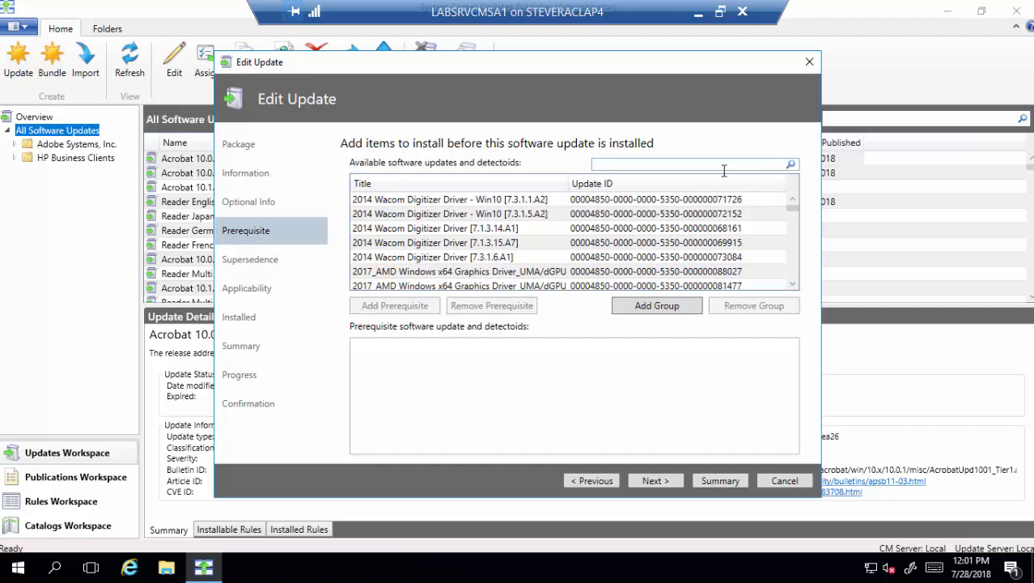
{"action": "left_click", "coordinate": [656, 481]}
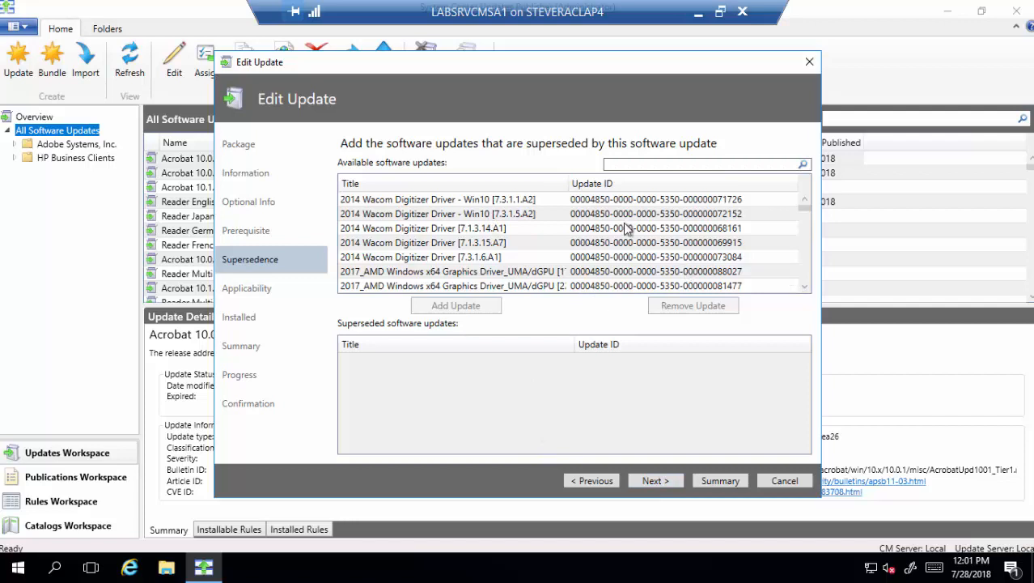
{"action": "left_click", "coordinate": [652, 482]}
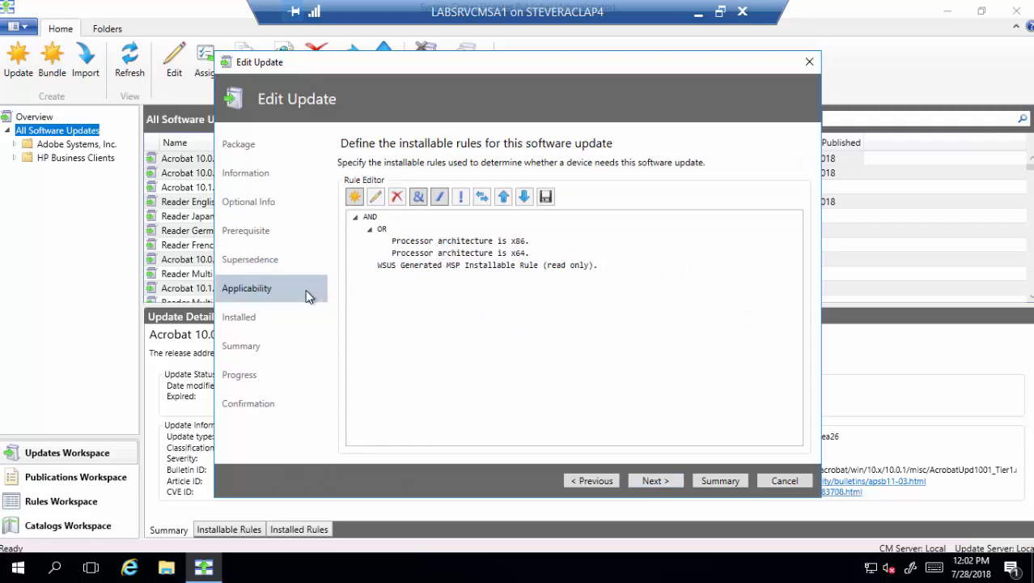
{"action": "left_click", "coordinate": [784, 480]}
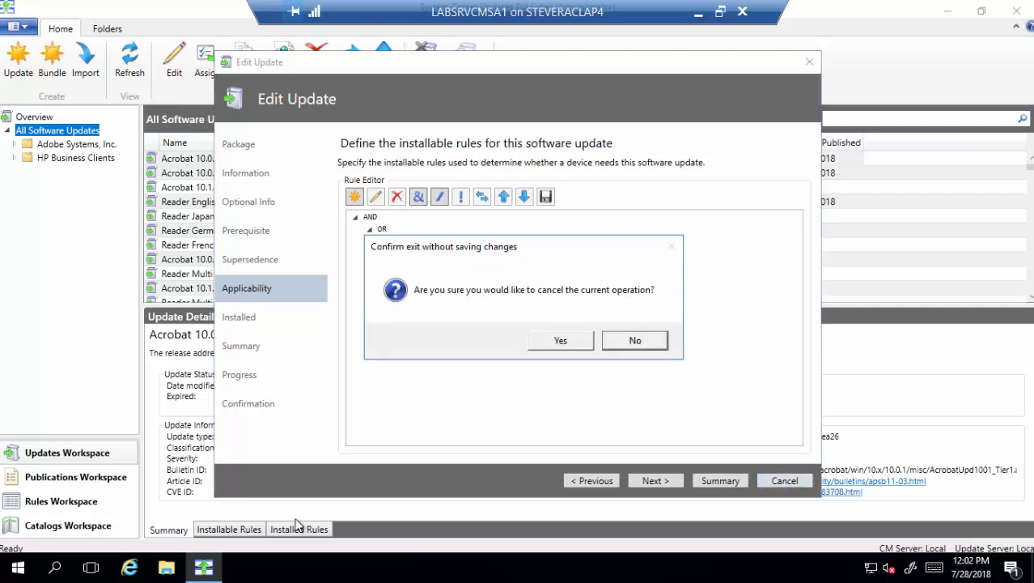
{"action": "left_click", "coordinate": [561, 341]}
{"action": "left_click", "coordinate": [232, 530]}
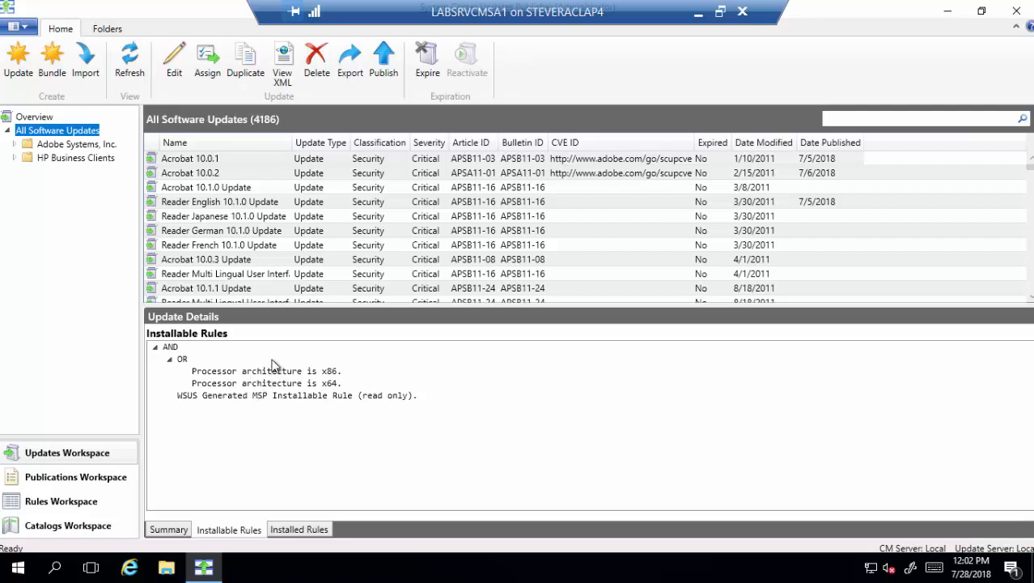
Reopen the Acrobat 10.0.1 update for editing, review its installed rules and summary, and exit without saving
{"action": "right_click", "coordinate": [237, 159]}
{"action": "left_click", "coordinate": [227, 165]}
{"action": "left_click", "coordinate": [650, 480]}
{"action": "left_click", "coordinate": [650, 480]}
{"action": "left_click", "coordinate": [650, 480]}
{"action": "left_click", "coordinate": [650, 480]}
{"action": "left_click", "coordinate": [650, 480]}
{"action": "left_click", "coordinate": [653, 481]}
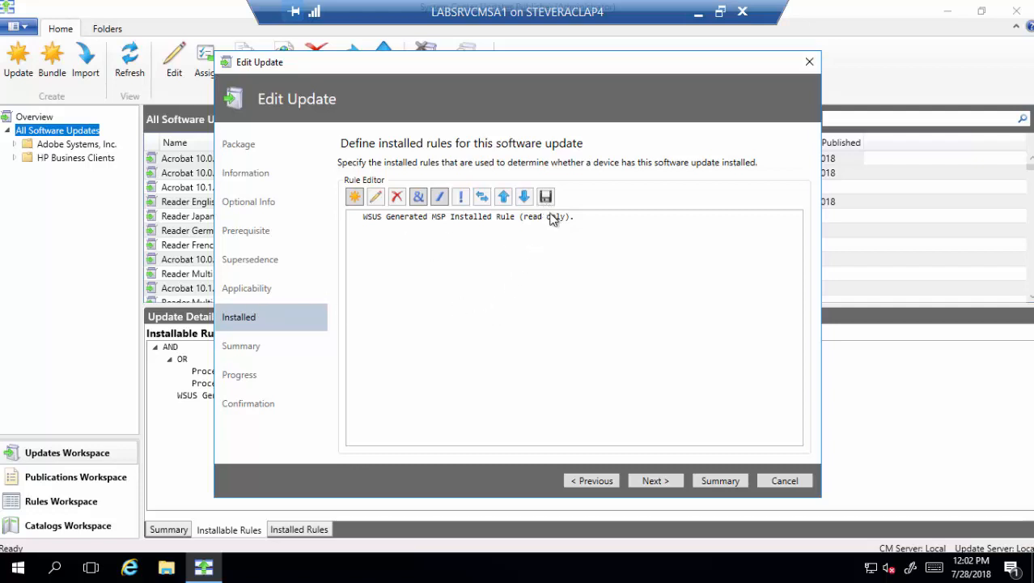
{"action": "left_click", "coordinate": [659, 481]}
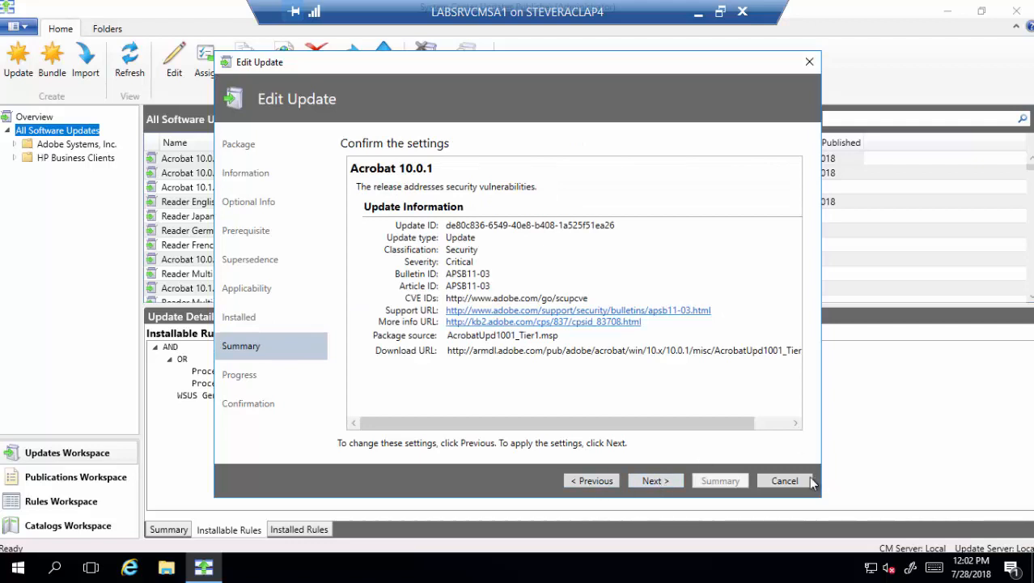
{"action": "left_click", "coordinate": [784, 481]}
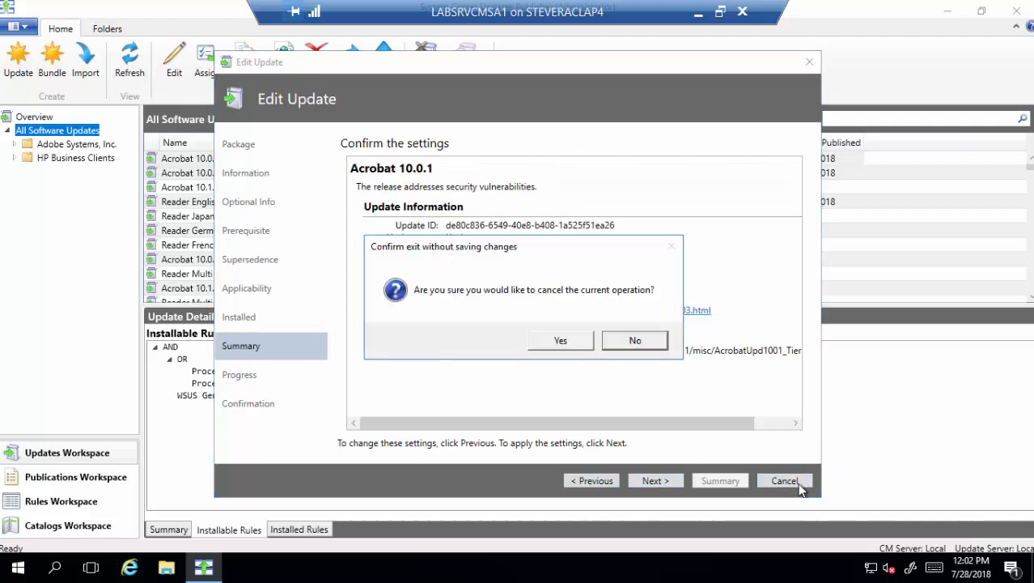
{"action": "left_click", "coordinate": [561, 341]}
List the HP Business Clients Driver updates and review the Ralink 802.11n Wireless LAN Driver's package and information settings without saving
{"action": "left_click", "coordinate": [15, 159]}
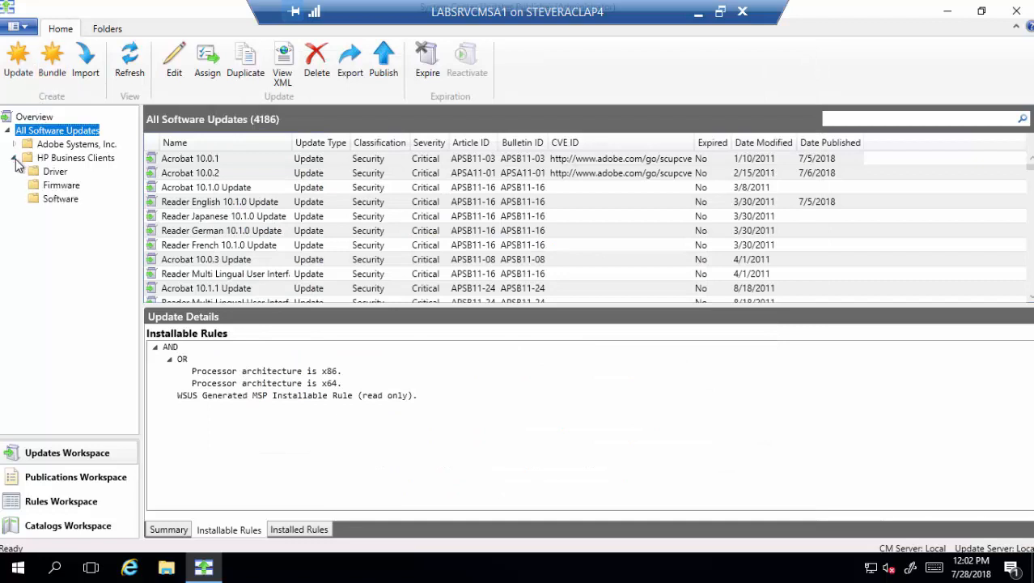
{"action": "left_click", "coordinate": [54, 172]}
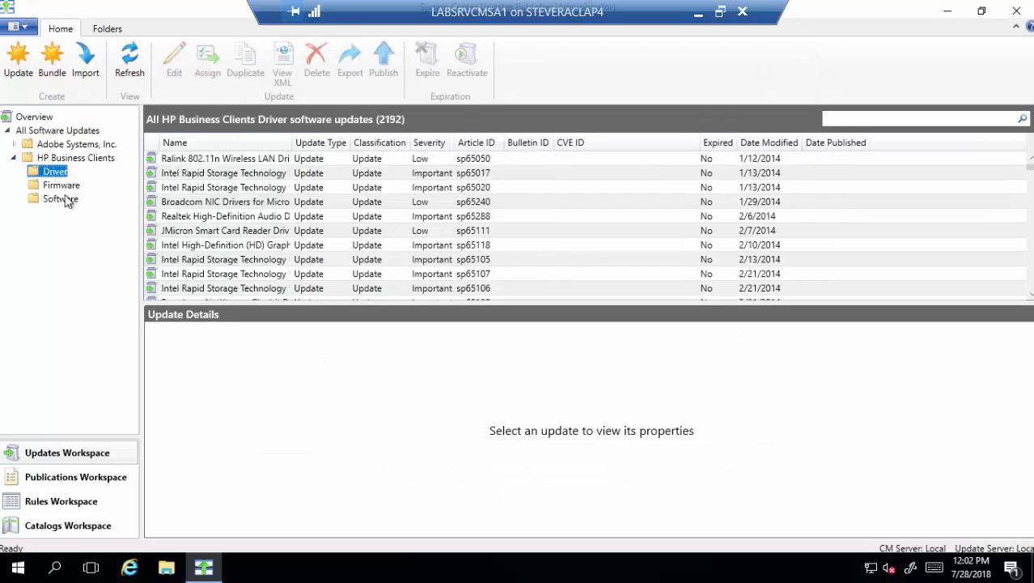
{"action": "right_click", "coordinate": [199, 161]}
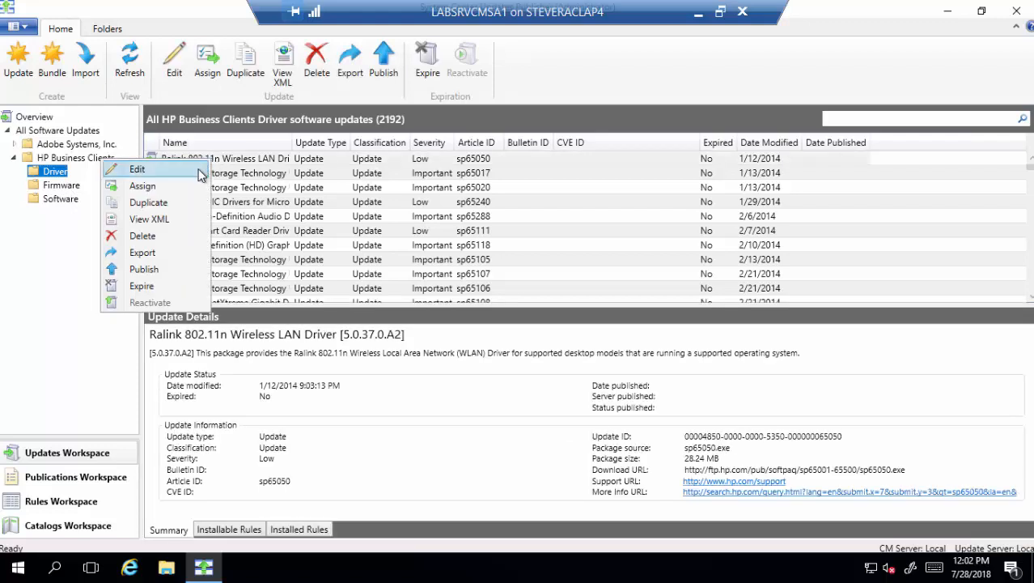
{"action": "left_click", "coordinate": [199, 169]}
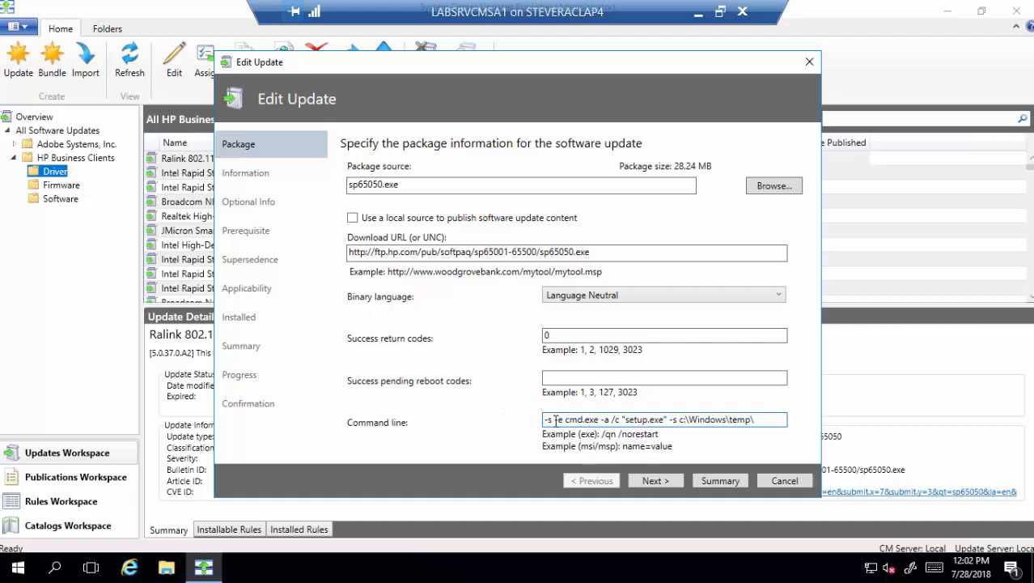
{"action": "left_click", "coordinate": [653, 482]}
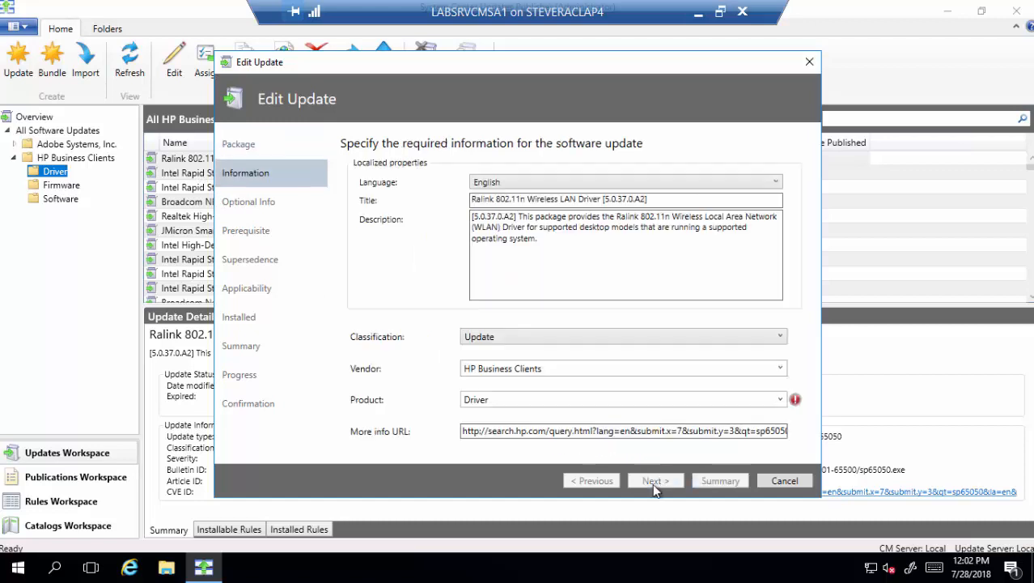
{"action": "left_click", "coordinate": [782, 482]}
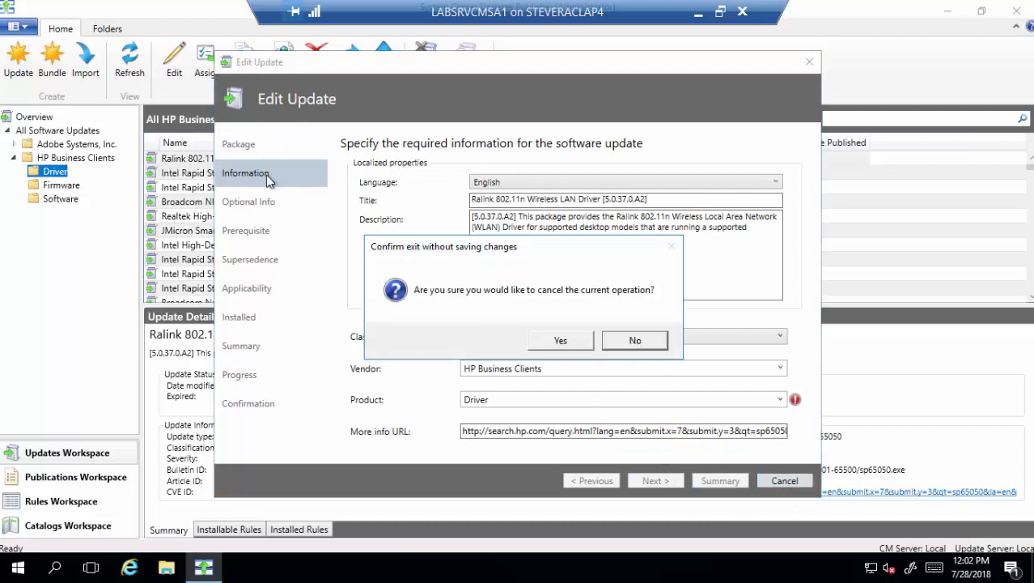
{"action": "left_click", "coordinate": [555, 339]}
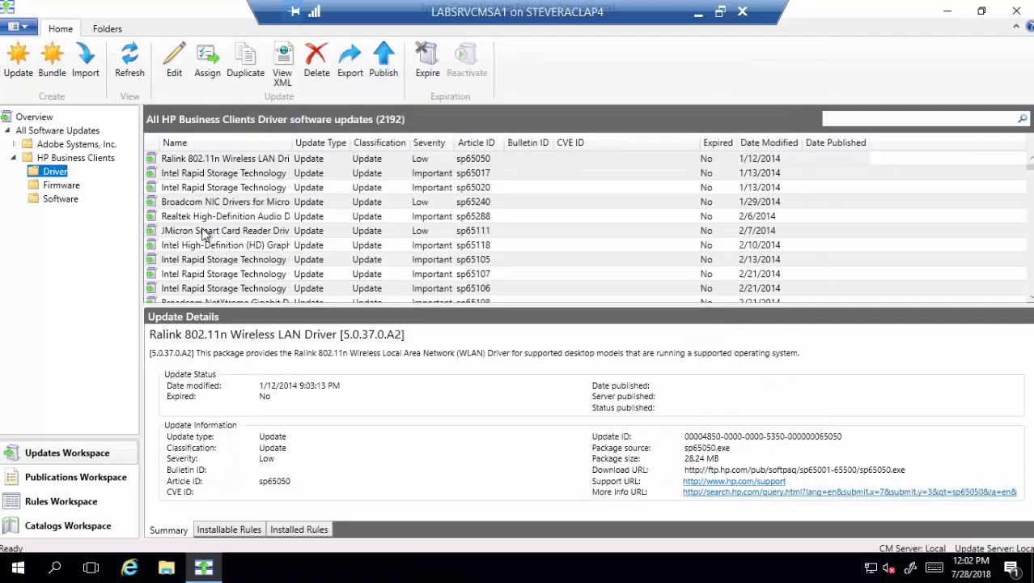
Examine the package settings and command line of the Intel Rapid Storage Technology update sp65017 without saving
{"action": "right_click", "coordinate": [204, 178]}
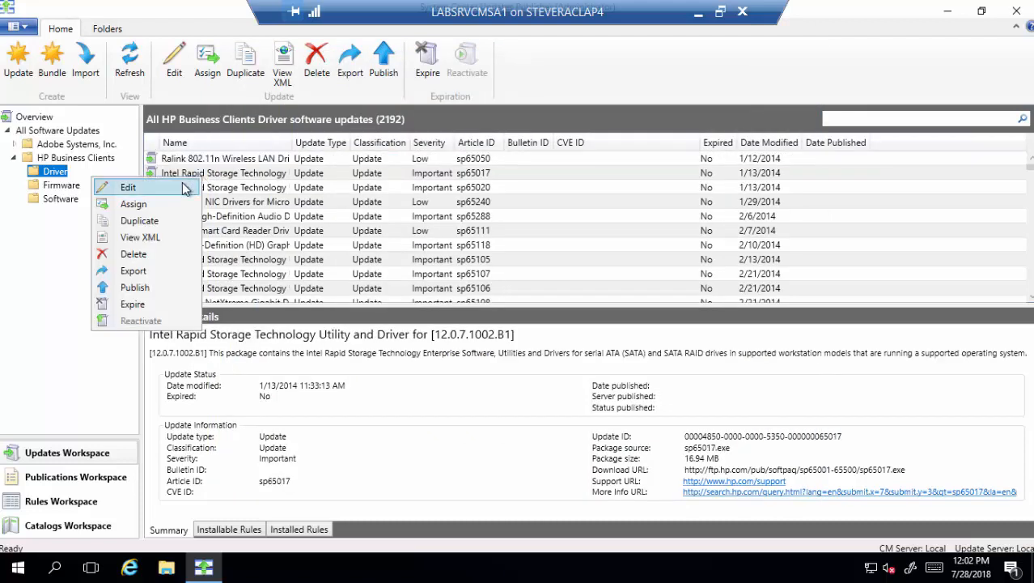
{"action": "left_click", "coordinate": [191, 188]}
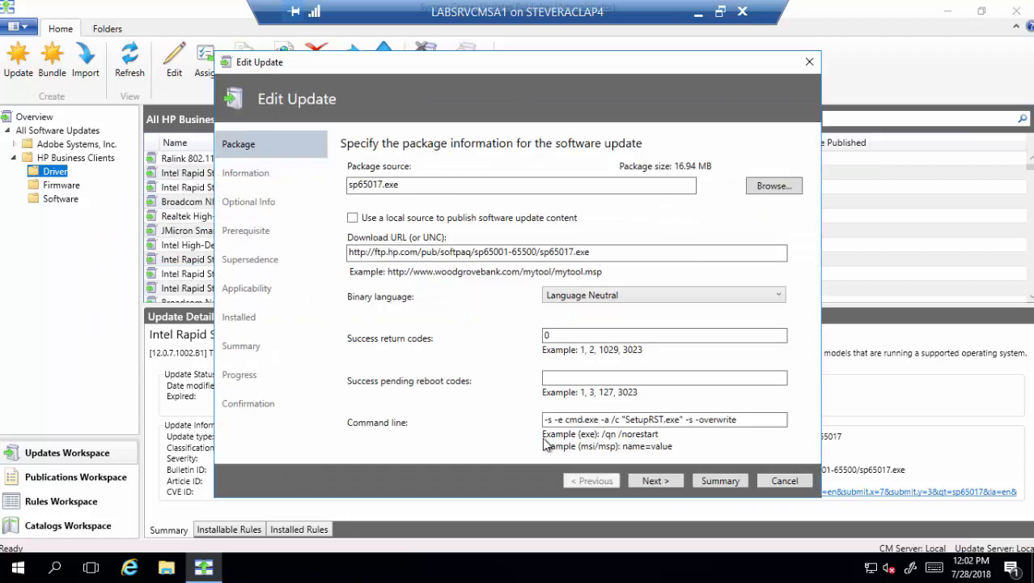
{"action": "left_click", "coordinate": [784, 481]}
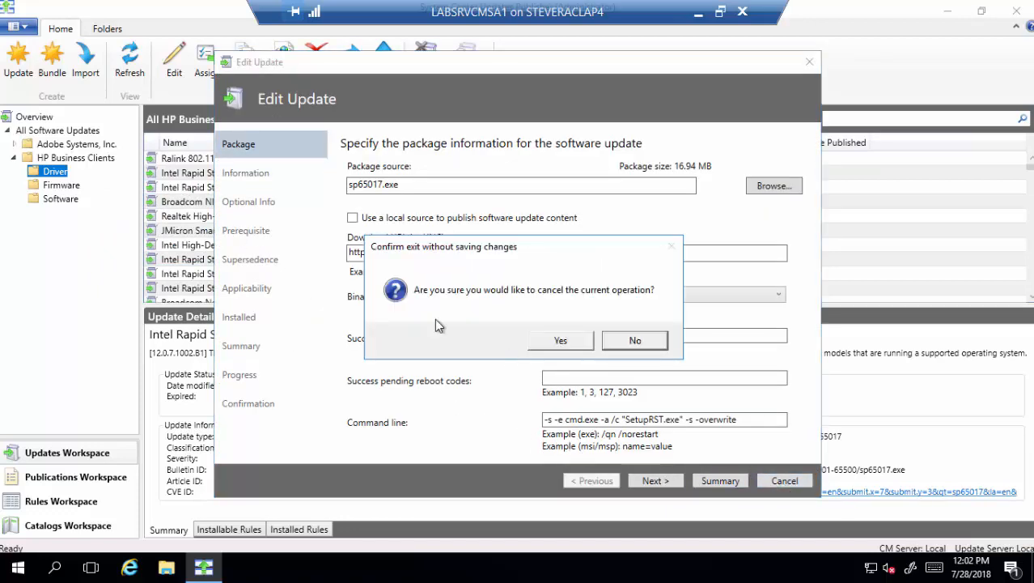
{"action": "left_click", "coordinate": [566, 343]}
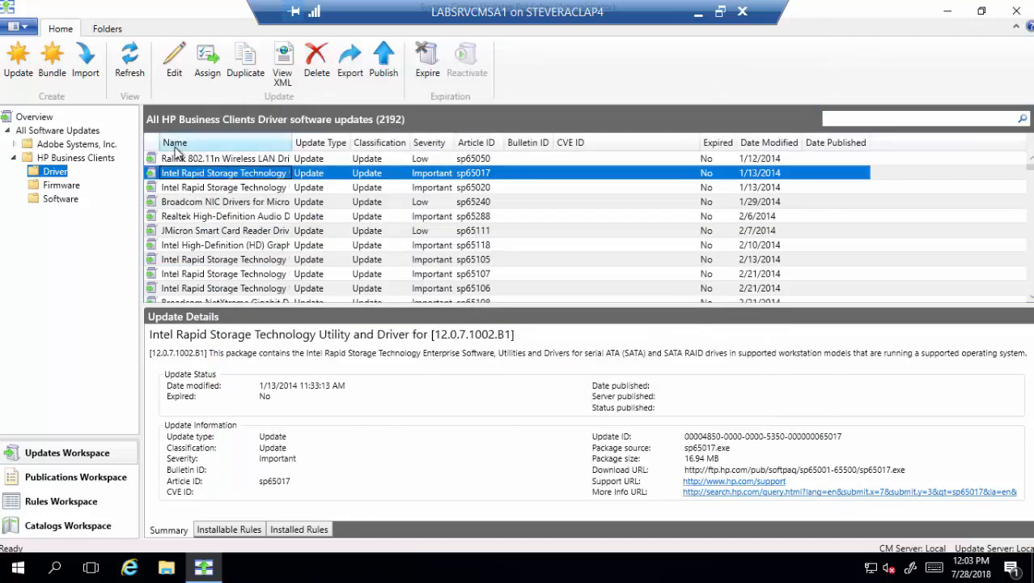
Examine the package settings and command line of the Intel Rapid Storage Technology update sp65020 without saving
{"action": "right_click", "coordinate": [180, 188]}
{"action": "left_click", "coordinate": [169, 204]}
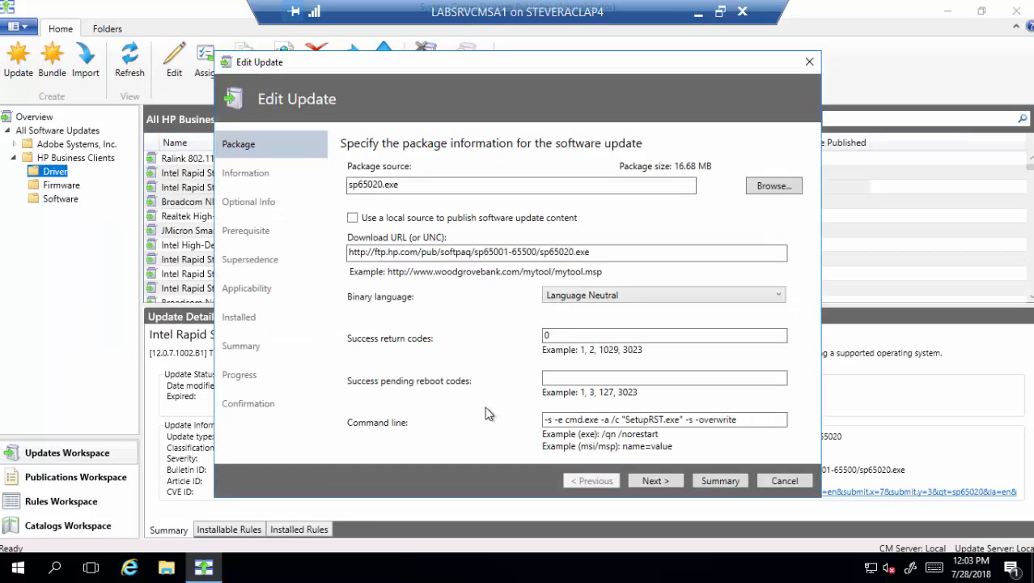
{"action": "left_click", "coordinate": [779, 484]}
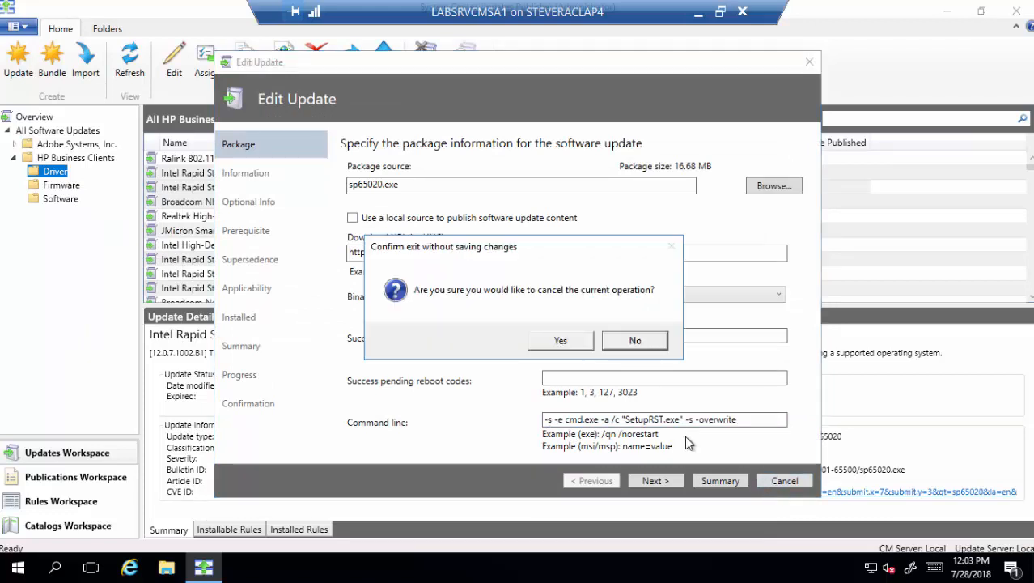
{"action": "left_click", "coordinate": [590, 341]}
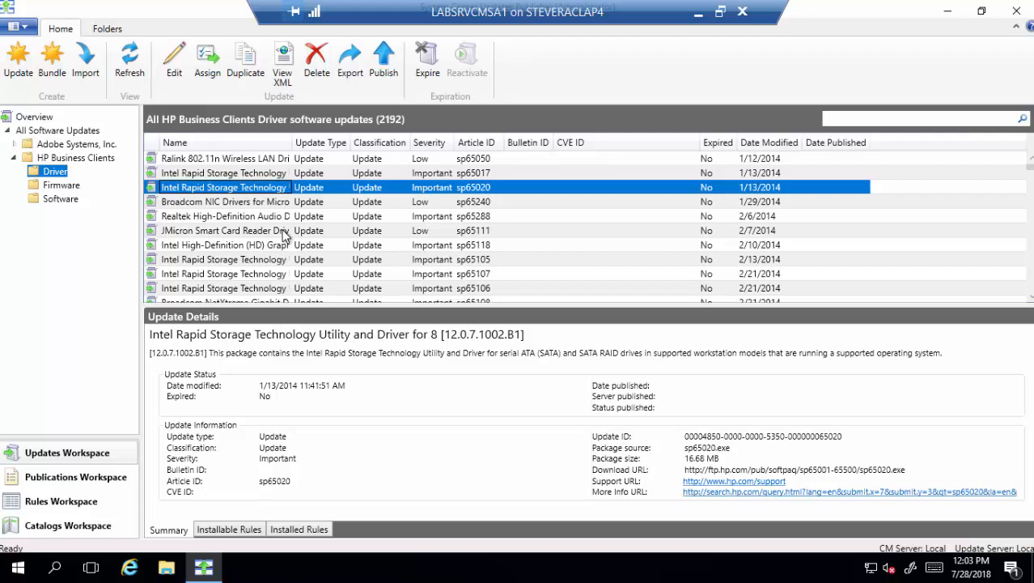
View the XML definition of the Ralink 802.11n Wireless LAN Driver update through its applicability rules and close it
{"action": "right_click", "coordinate": [213, 160]}
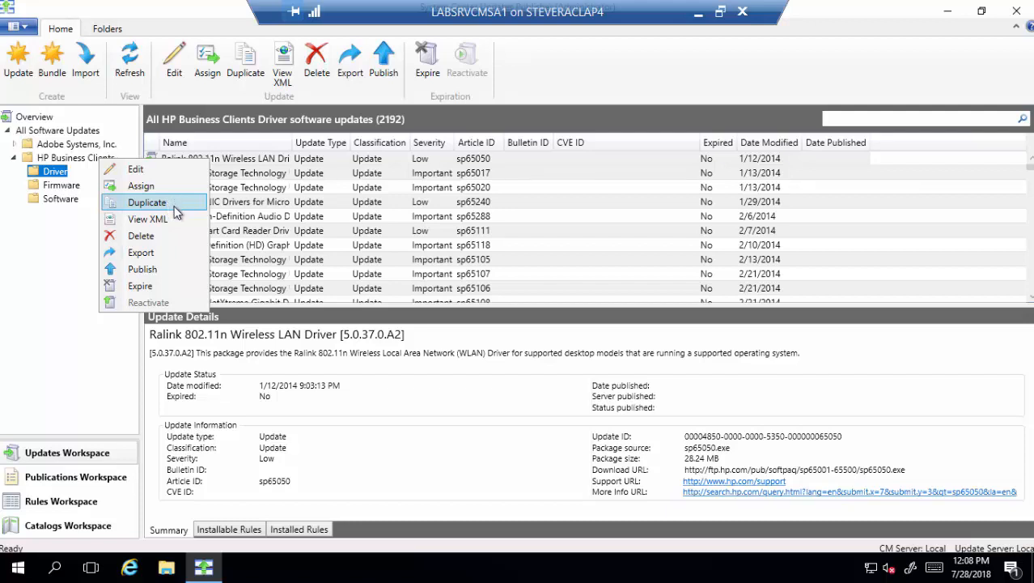
{"action": "left_click", "coordinate": [171, 219]}
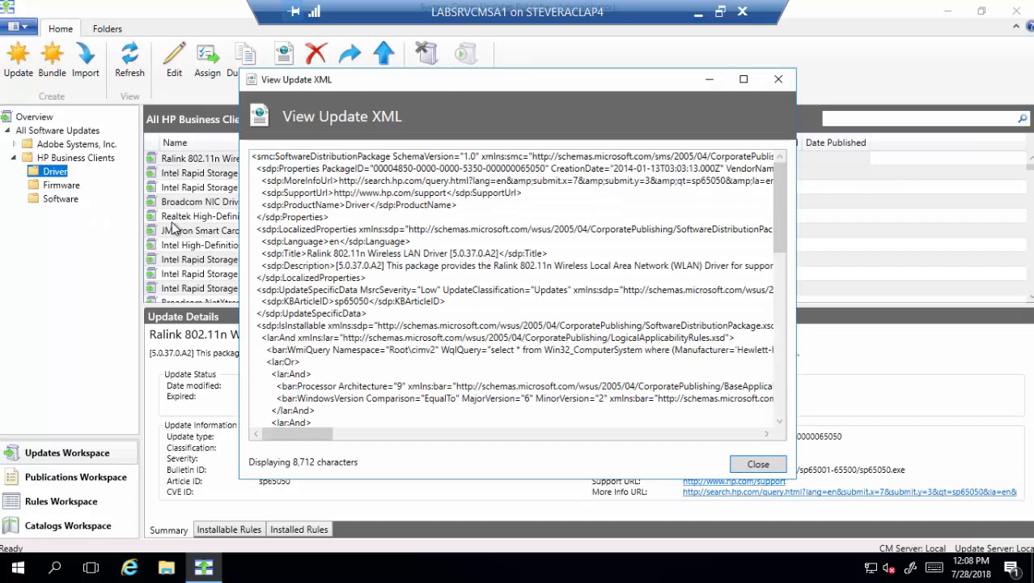
{"action": "left_click_drag", "start_coordinate": [779, 210], "coordinate": [771, 392]}
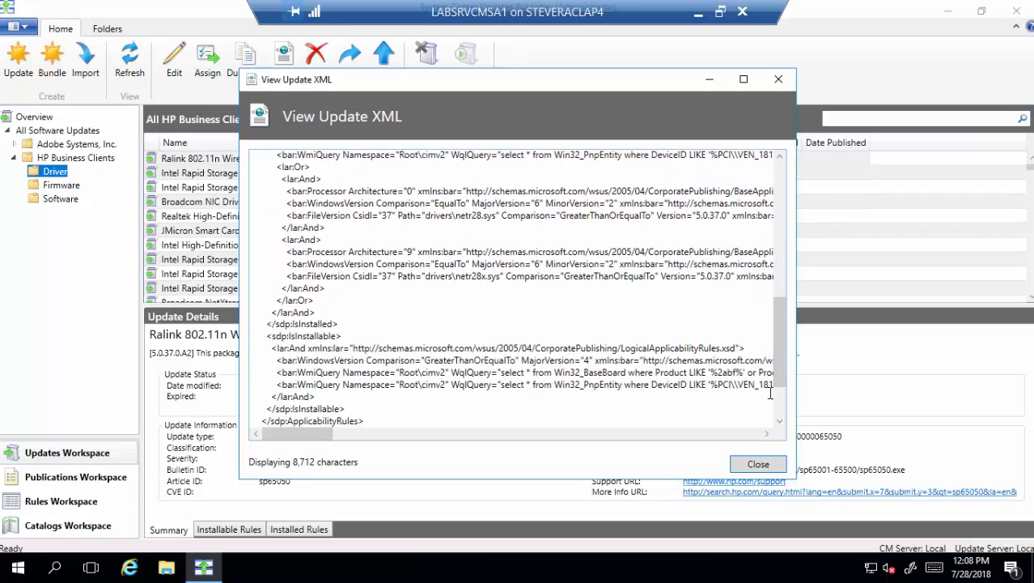
{"action": "left_click", "coordinate": [759, 466]}
Review the publish options for the Ralink 802.11n Wireless LAN Driver update and cancel without publishing
{"action": "right_click", "coordinate": [209, 160]}
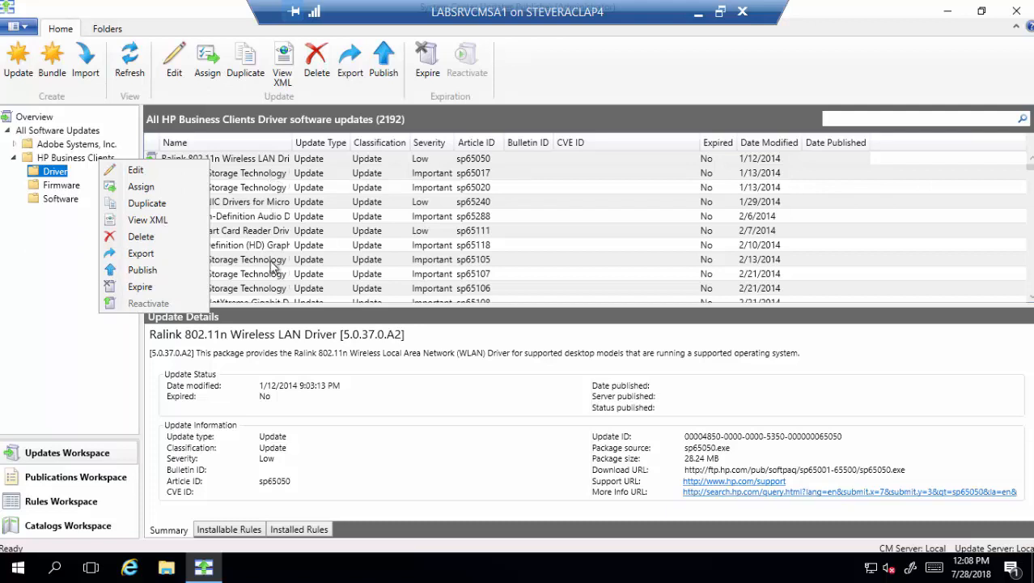
{"action": "left_click", "coordinate": [146, 270]}
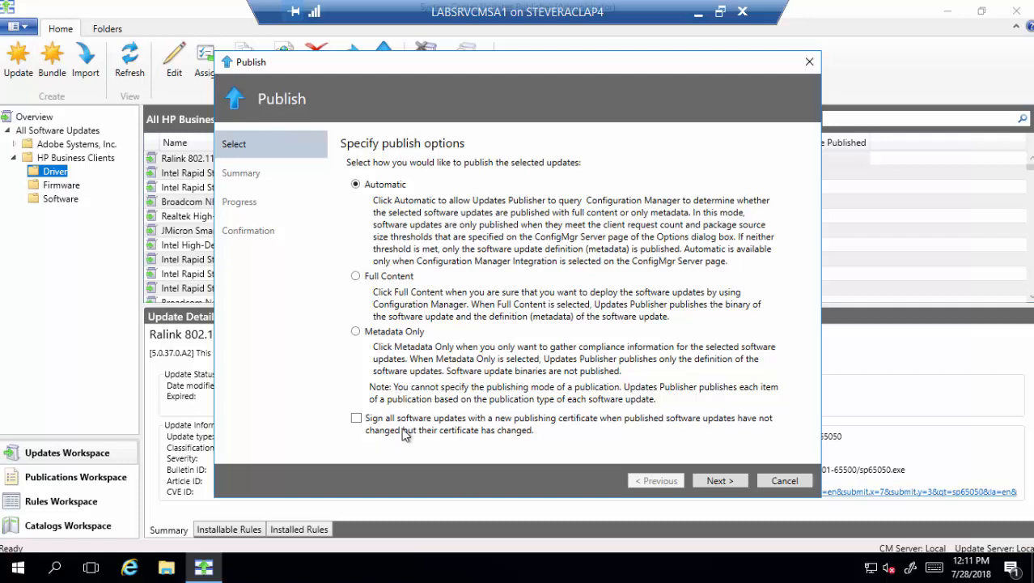
{"action": "left_click", "coordinate": [785, 482]}
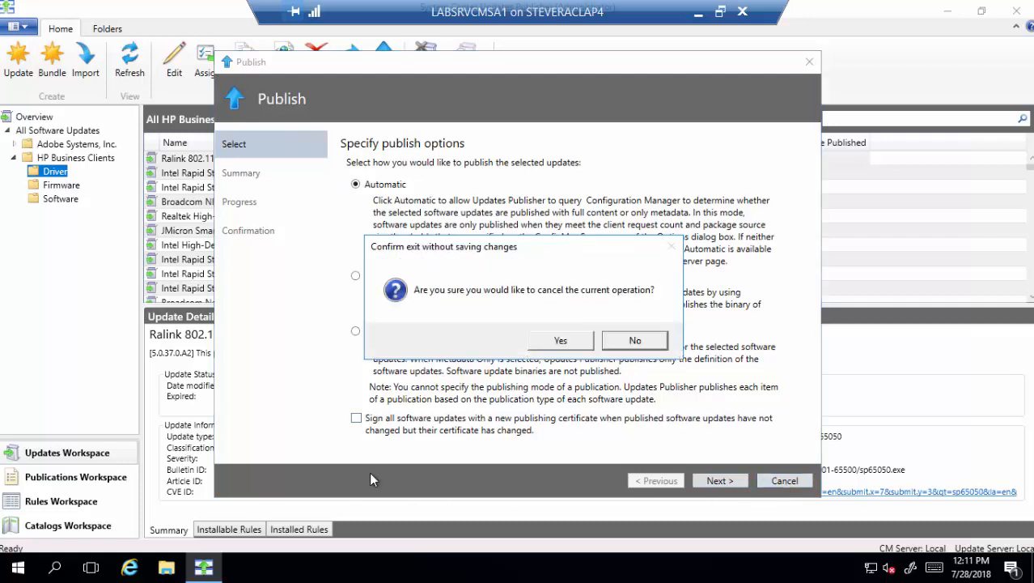
{"action": "left_click", "coordinate": [540, 345]}
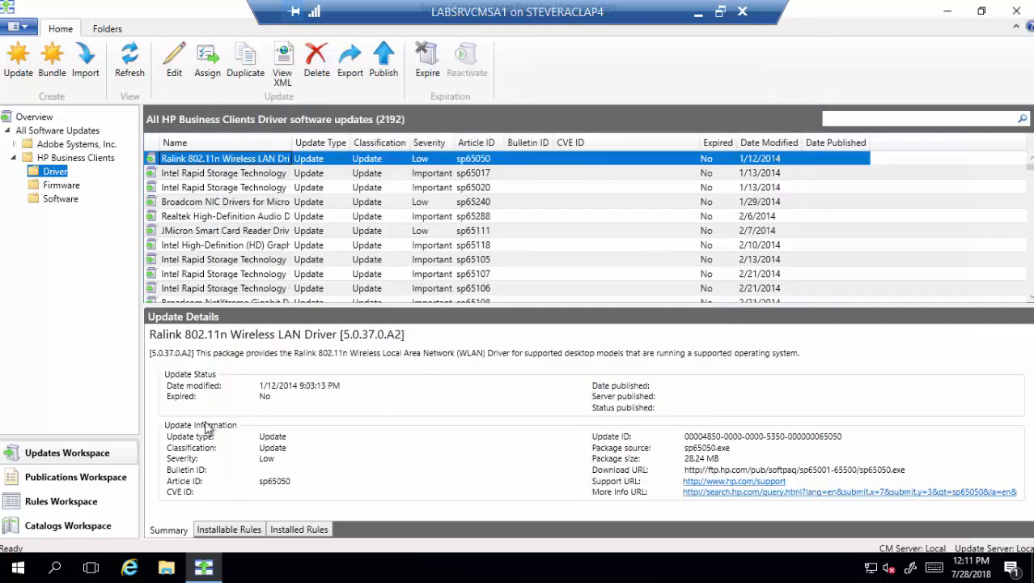
View the Adobe Publication Group's member updates in the Publications Workspace and return to the HP driver updates
{"action": "left_click", "coordinate": [89, 483]}
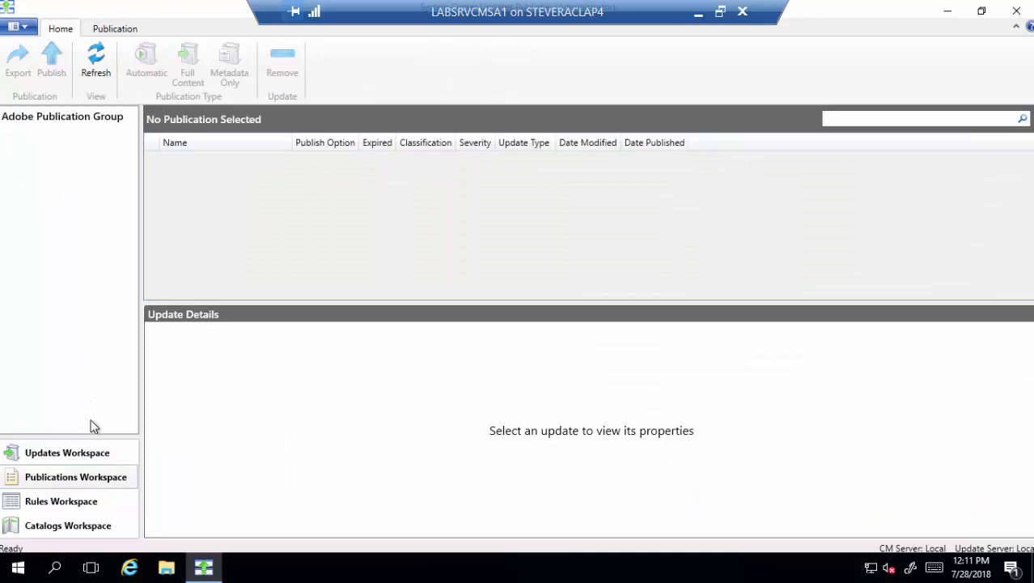
{"action": "left_click", "coordinate": [65, 122]}
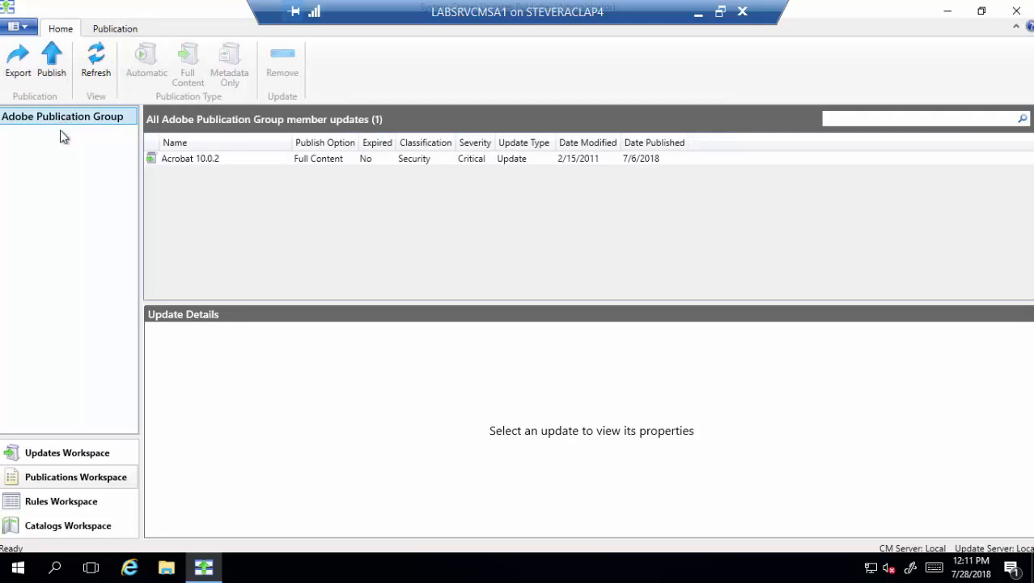
{"action": "left_click", "coordinate": [74, 456]}
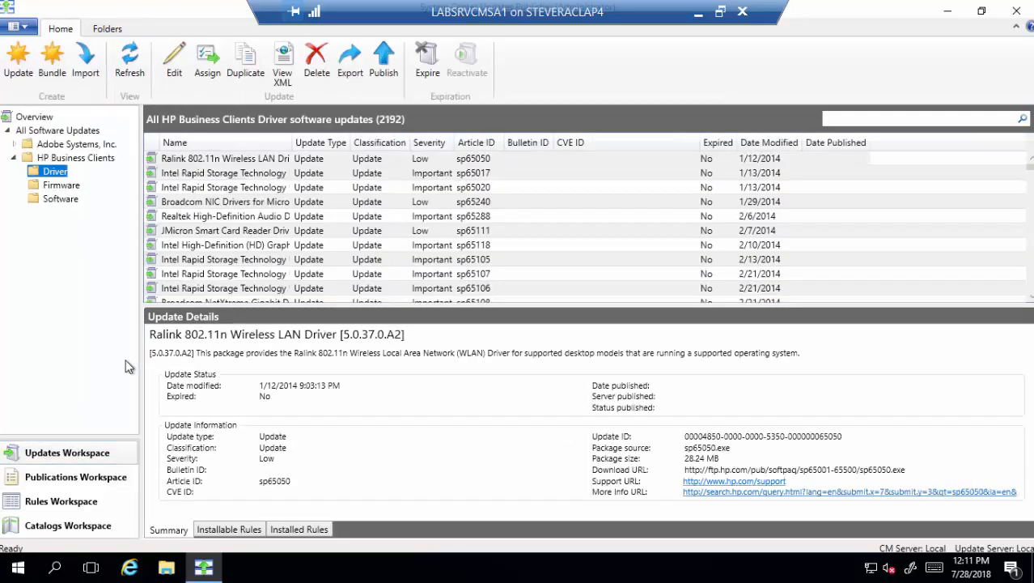
Assign the Ralink 802.11n Wireless LAN Driver update to a new Metadata Only publication named HP Group
{"action": "right_click", "coordinate": [197, 160]}
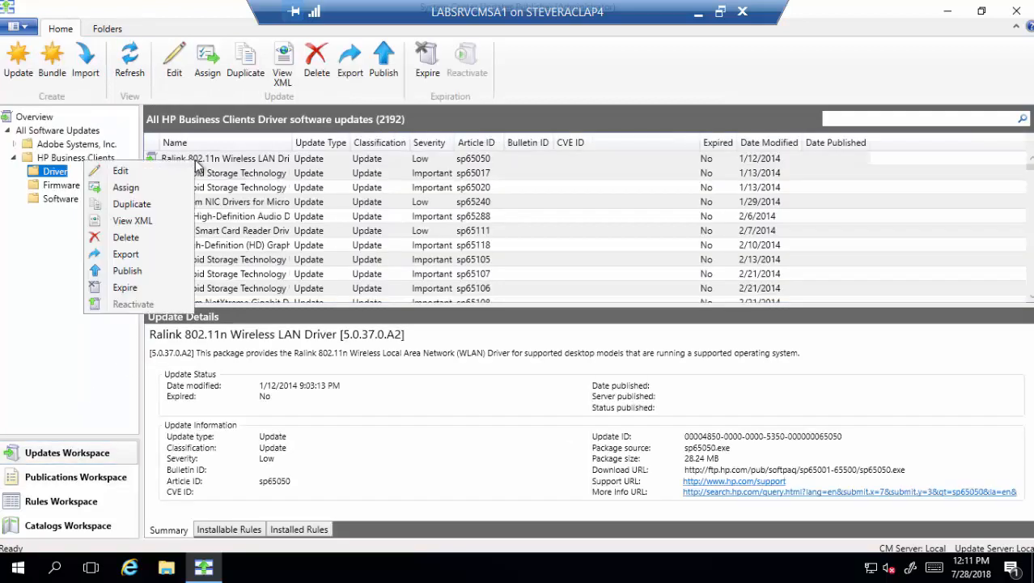
{"action": "left_click", "coordinate": [128, 187]}
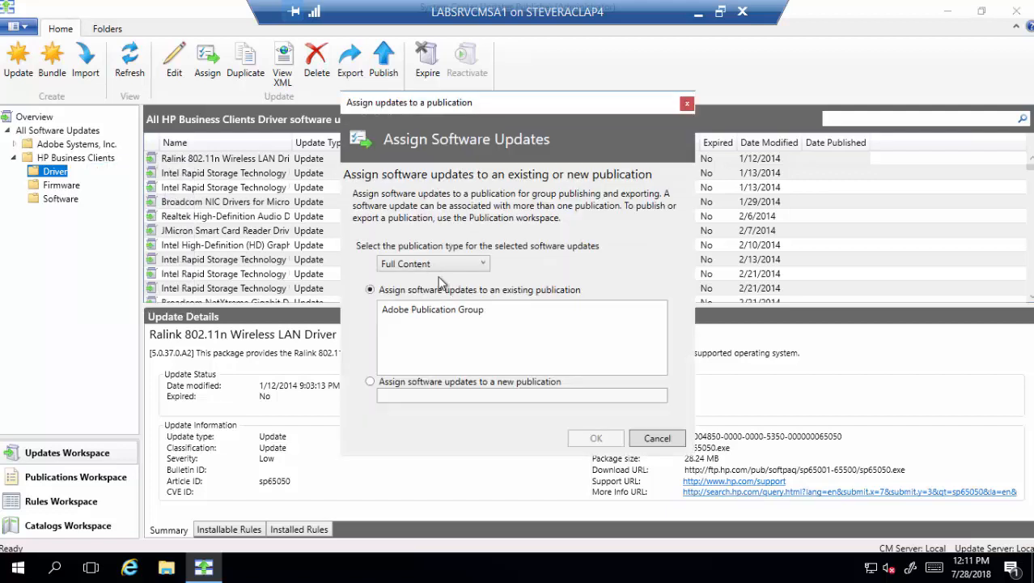
{"action": "left_click", "coordinate": [451, 314]}
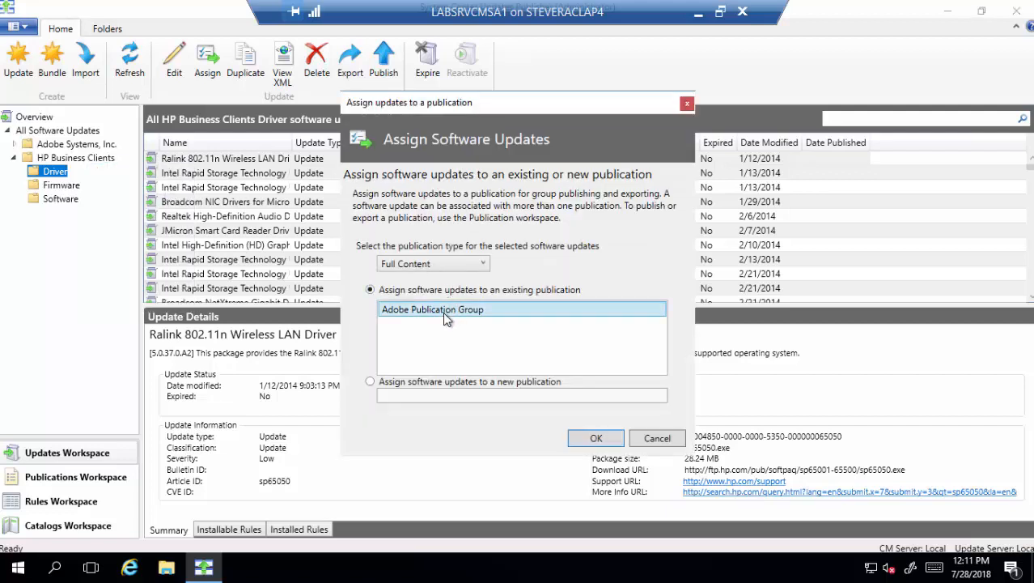
{"action": "left_click", "coordinate": [434, 382]}
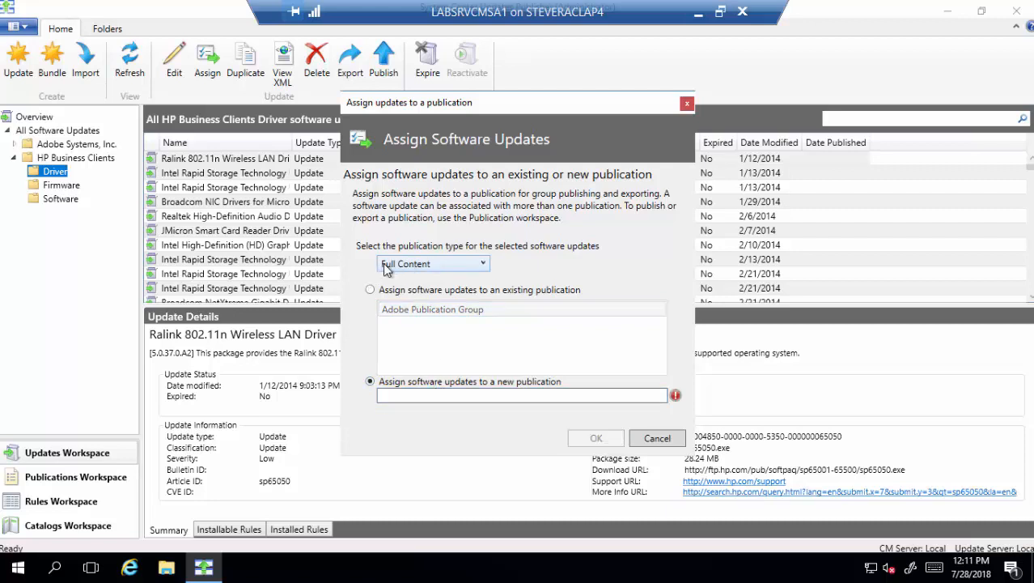
{"action": "left_click", "coordinate": [447, 269]}
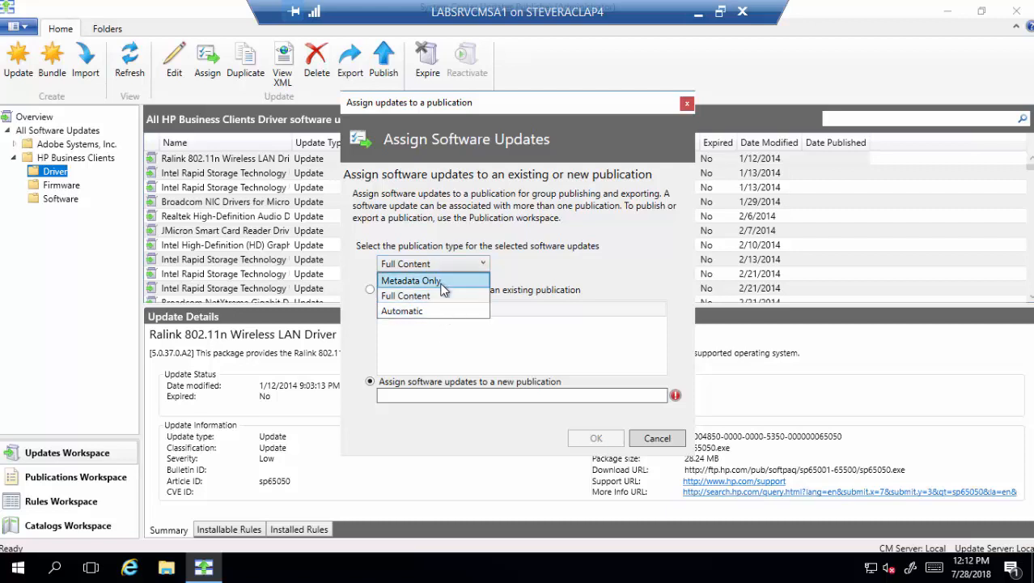
{"action": "left_click", "coordinate": [443, 284]}
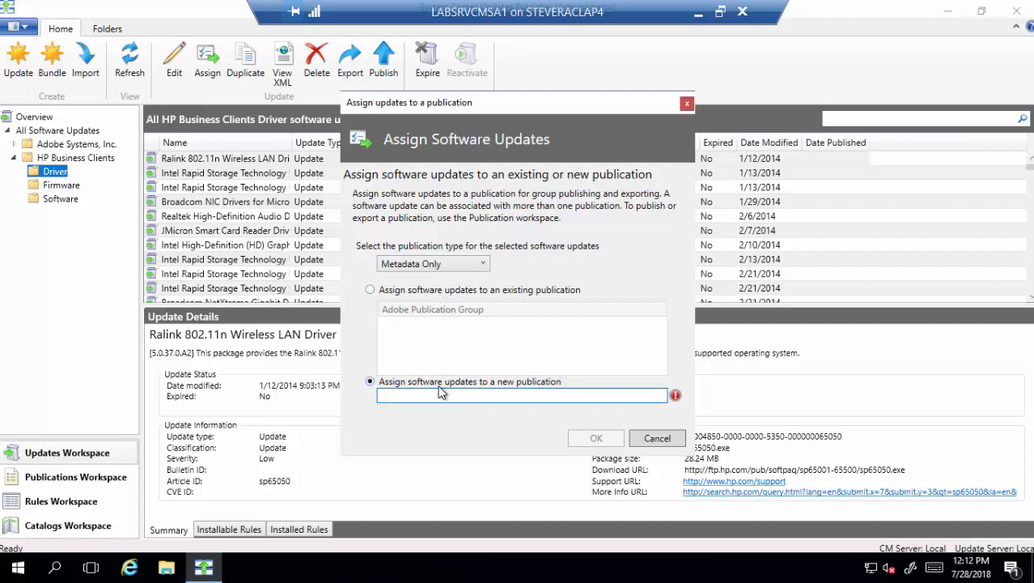
{"action": "type", "text": "HP Group"}
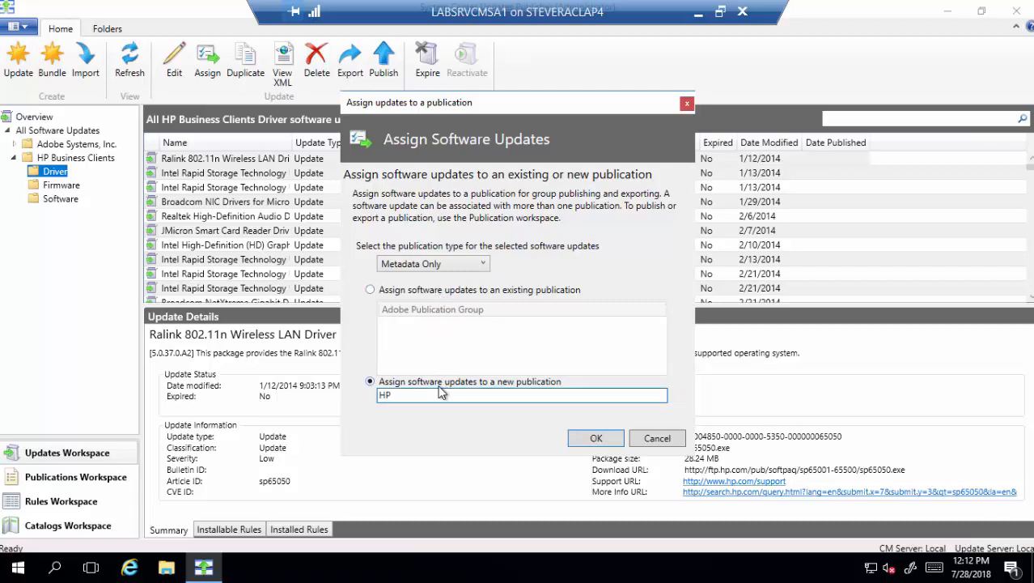
{"action": "left_click", "coordinate": [596, 438]}
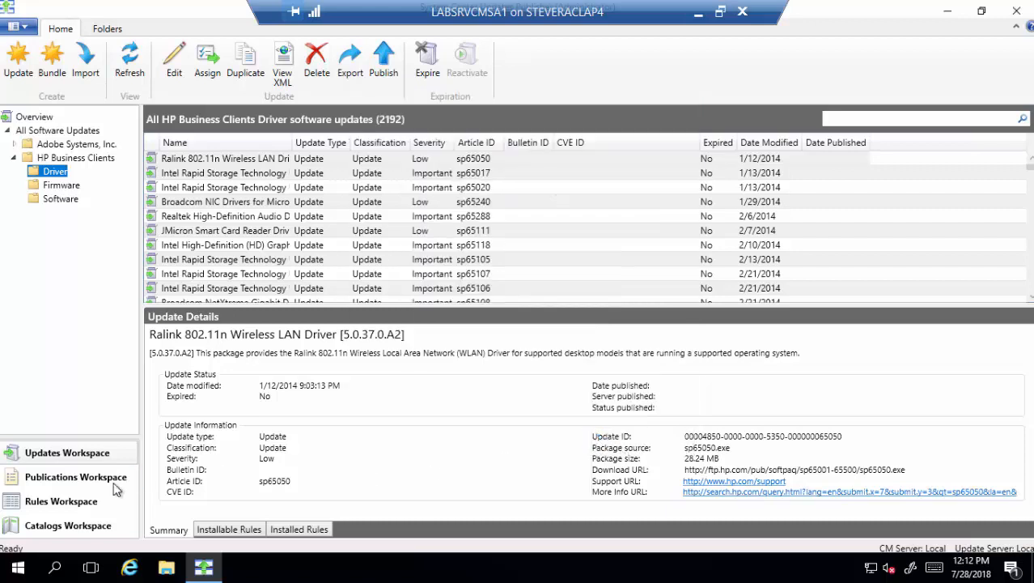
Compare the member updates of HP Group and Adobe Publication Group in the Publications Workspace
{"action": "left_click", "coordinate": [109, 480]}
{"action": "left_click", "coordinate": [38, 134]}
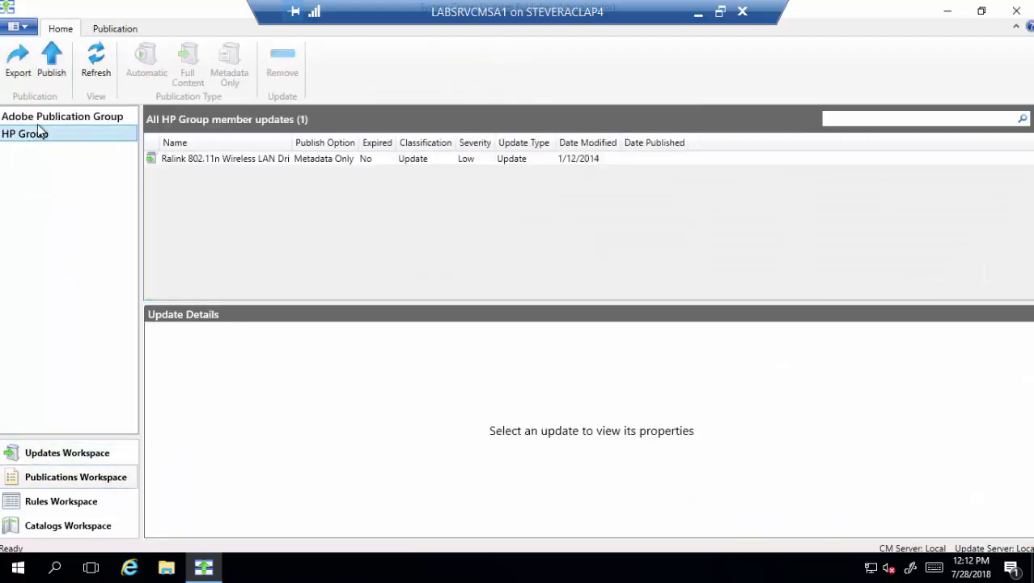
{"action": "left_click", "coordinate": [39, 119]}
{"action": "left_click", "coordinate": [39, 137]}
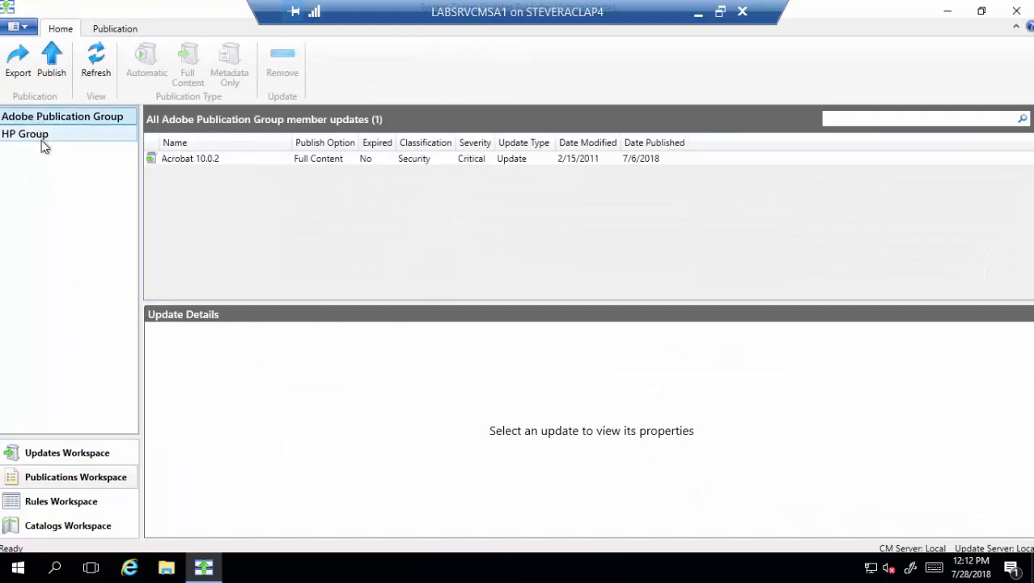
{"action": "left_click", "coordinate": [99, 115]}
{"action": "left_click", "coordinate": [91, 135]}
{"action": "left_click", "coordinate": [98, 118]}
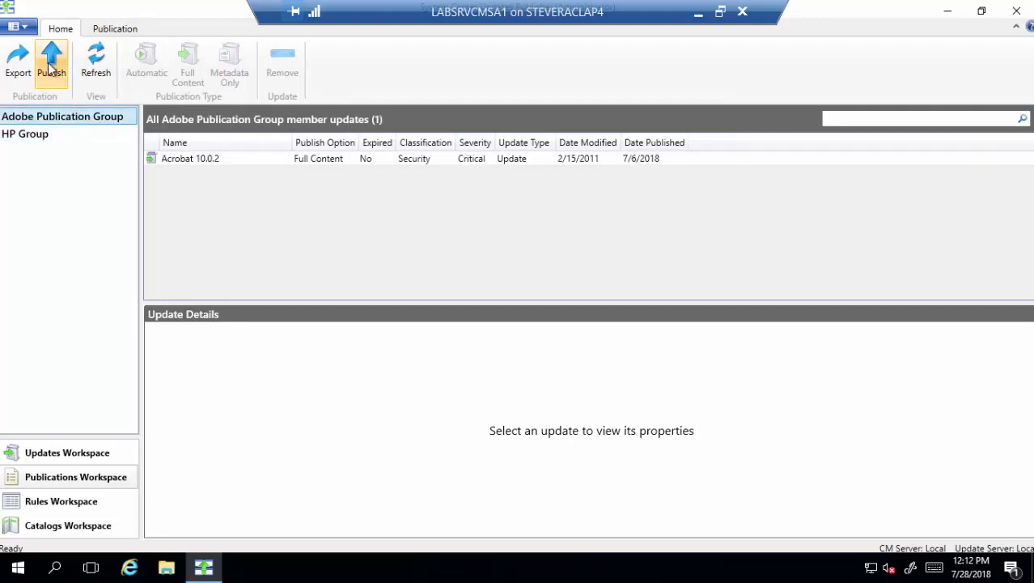
Review the publish options for the Adobe Publication Group and cancel without publishing
{"action": "right_click", "coordinate": [81, 118]}
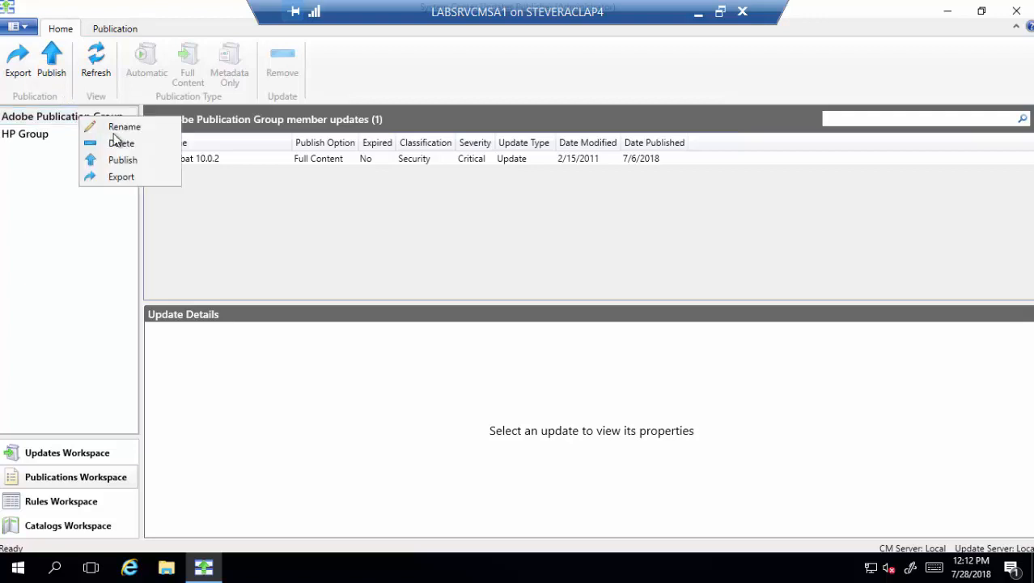
{"action": "left_click", "coordinate": [126, 161]}
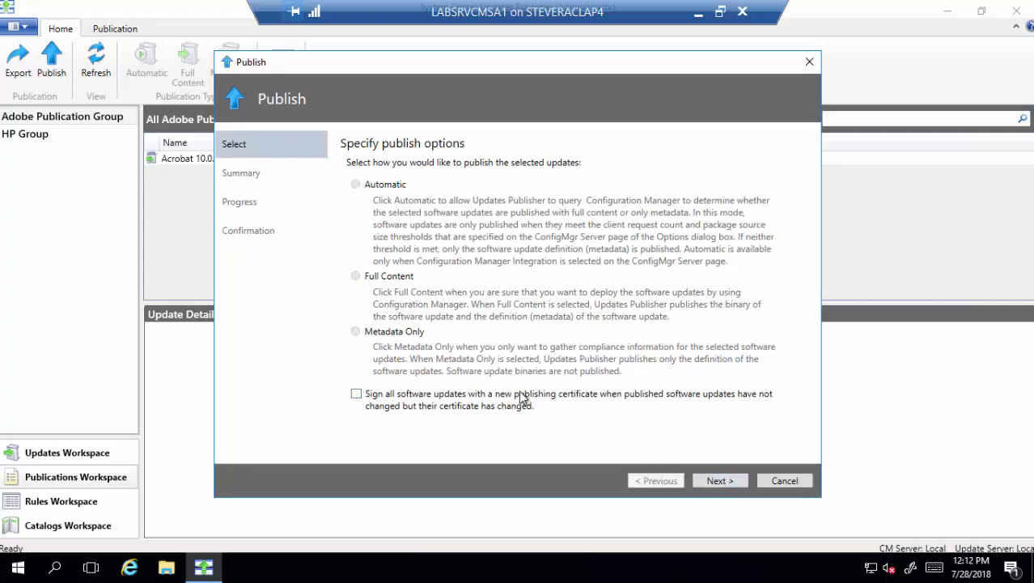
{"action": "left_click", "coordinate": [777, 480]}
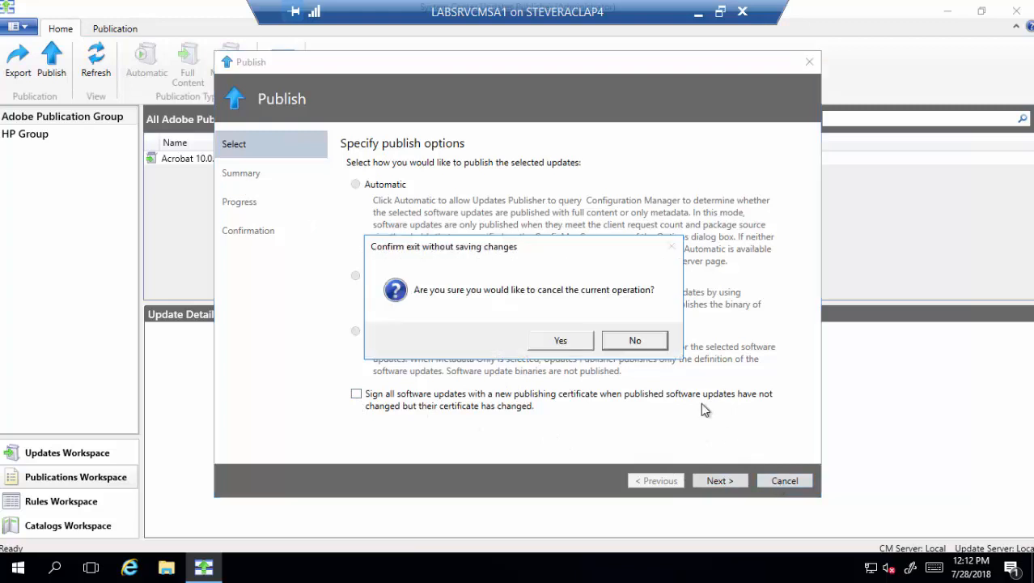
{"action": "left_click", "coordinate": [559, 342]}
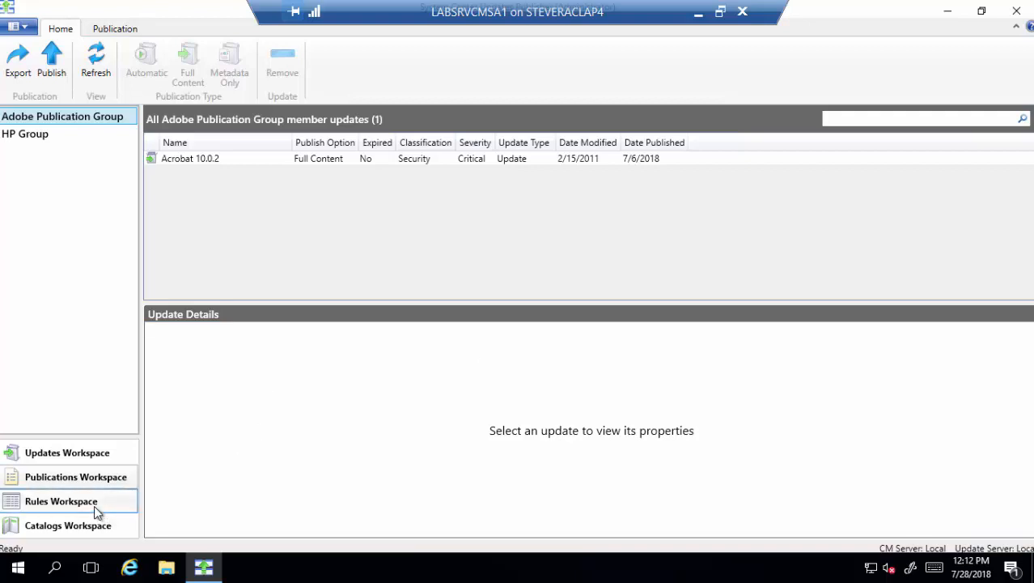
Review the package information of the Ralink 802.11n Wireless LAN Driver update in the Updates Workspace and cancel editing
{"action": "left_click", "coordinate": [81, 456]}
{"action": "right_click", "coordinate": [213, 159]}
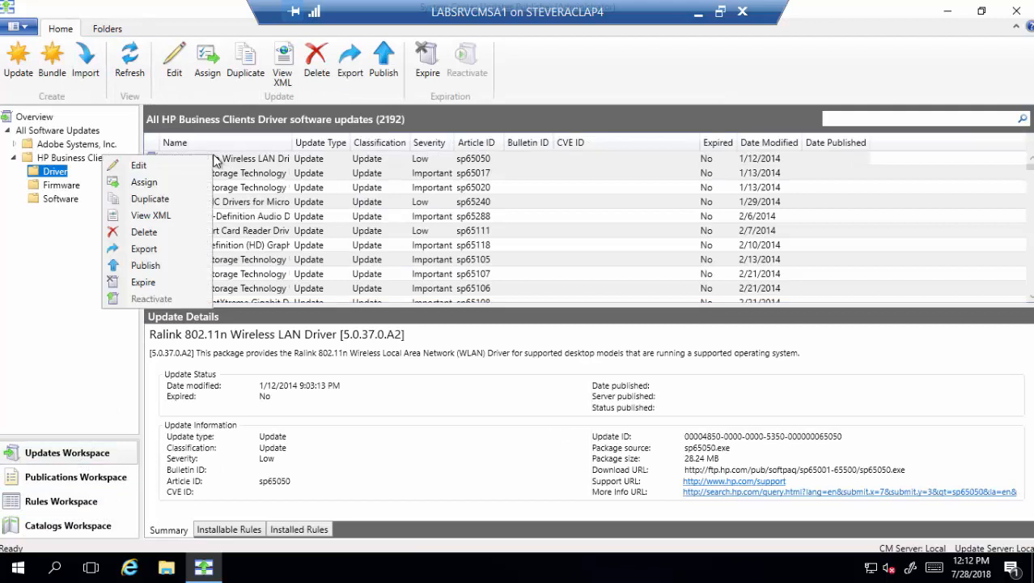
{"action": "left_click", "coordinate": [178, 166]}
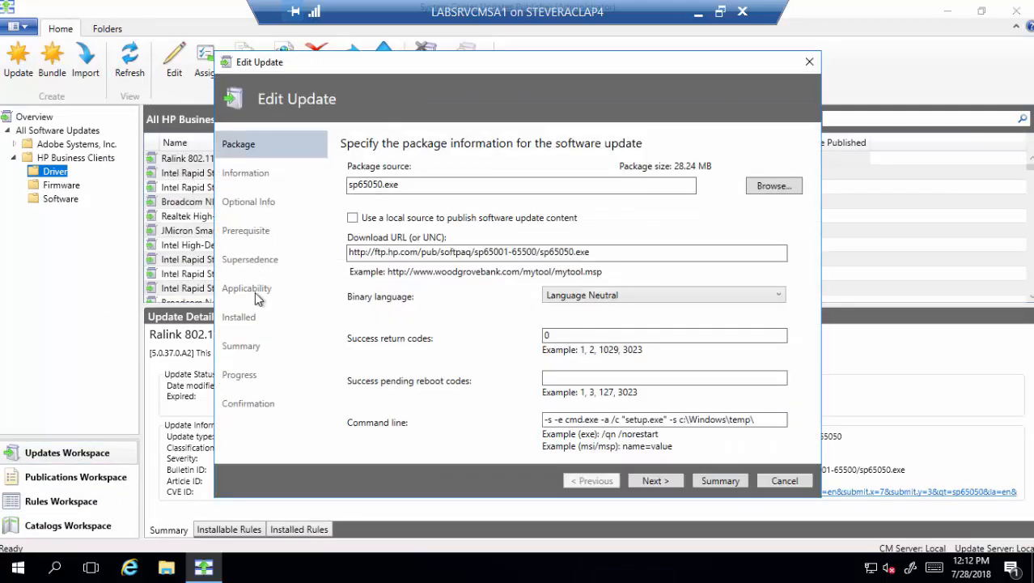
{"action": "left_click", "coordinate": [772, 480]}
{"action": "left_click", "coordinate": [567, 343]}
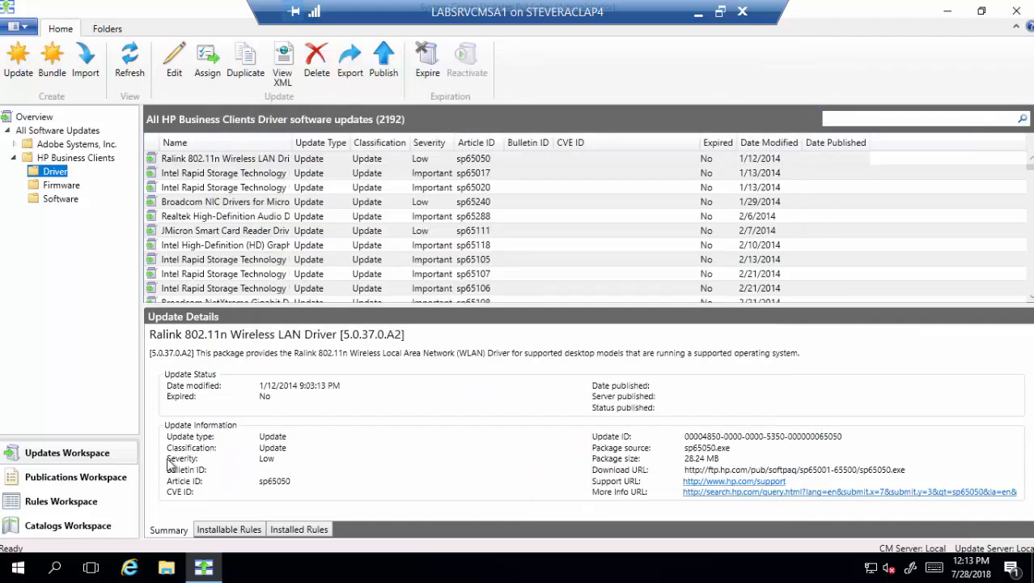
Examine the applicability rule types for a new rule named Test Rule, including Saved rule, and cancel without saving the rule
{"action": "left_click", "coordinate": [91, 500]}
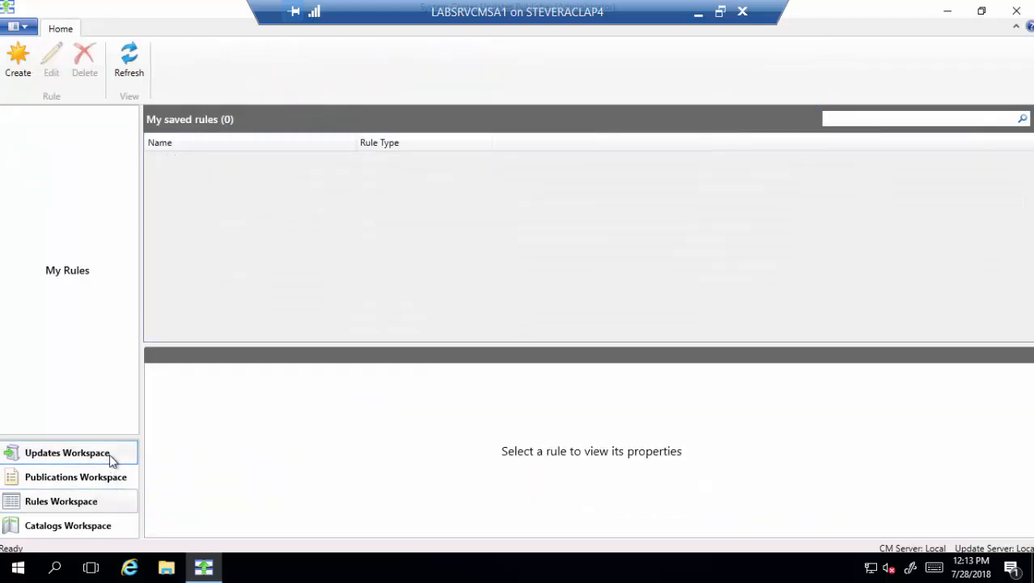
{"action": "left_click", "coordinate": [18, 68]}
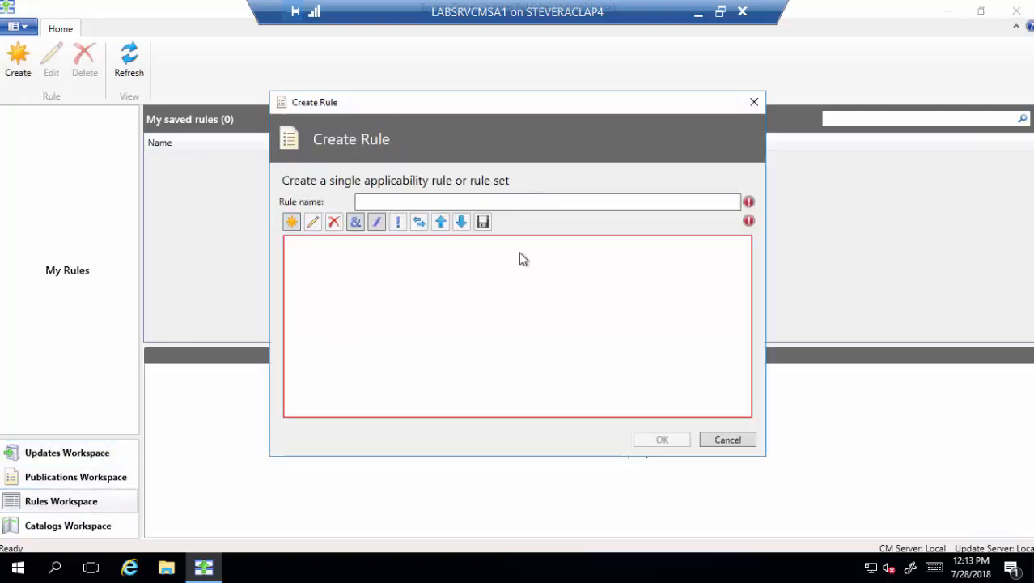
{"action": "left_click", "coordinate": [527, 201]}
{"action": "type", "text": "Te"}
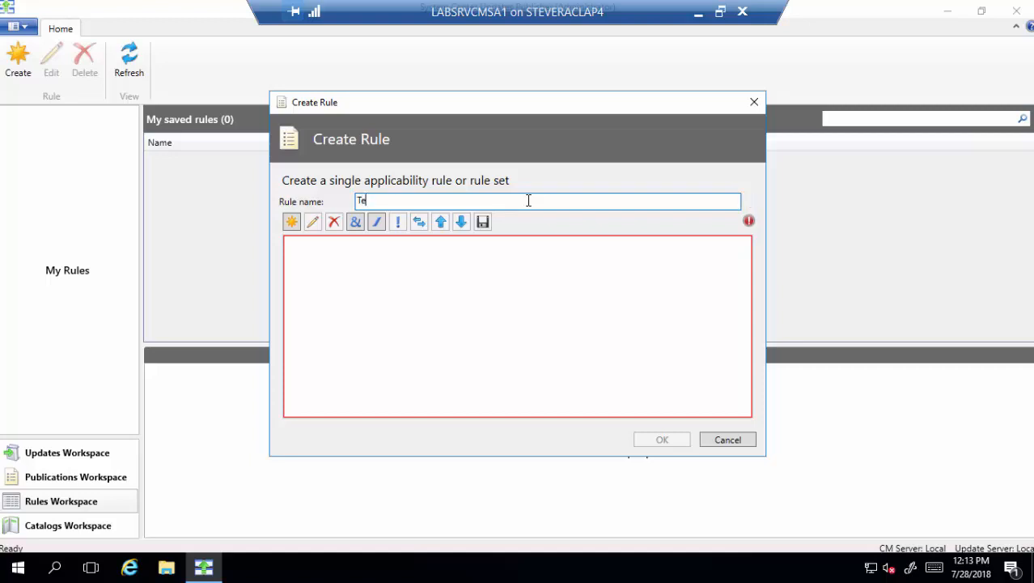
{"action": "type", "text": "st Rule"}
{"action": "left_click", "coordinate": [291, 222]}
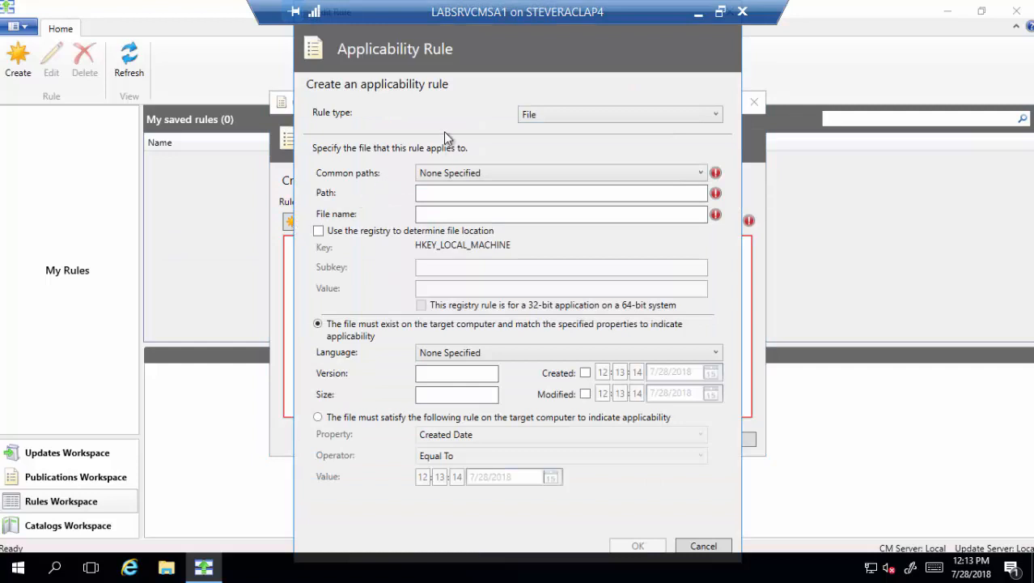
{"action": "left_click", "coordinate": [542, 119]}
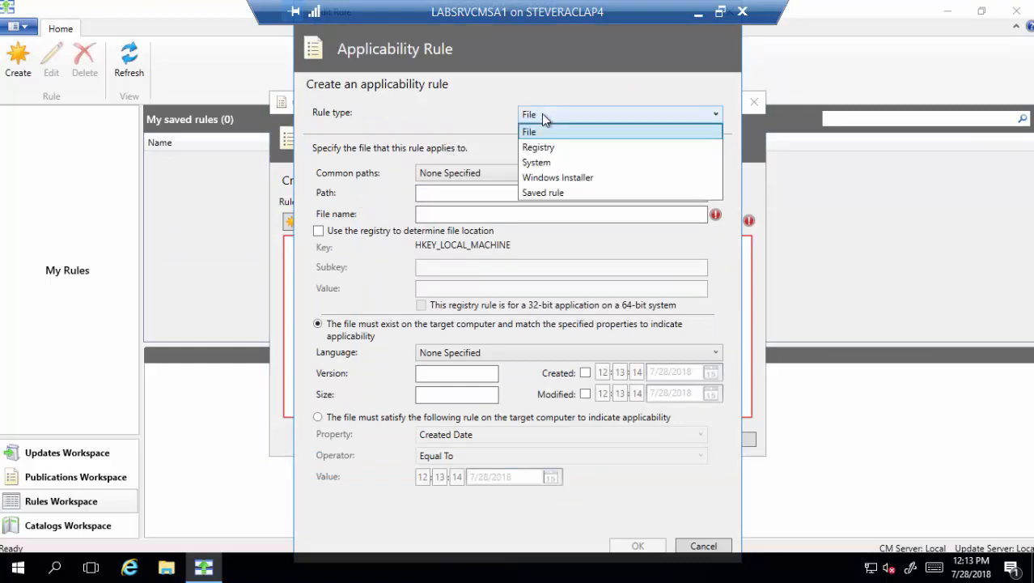
{"action": "left_click", "coordinate": [568, 196]}
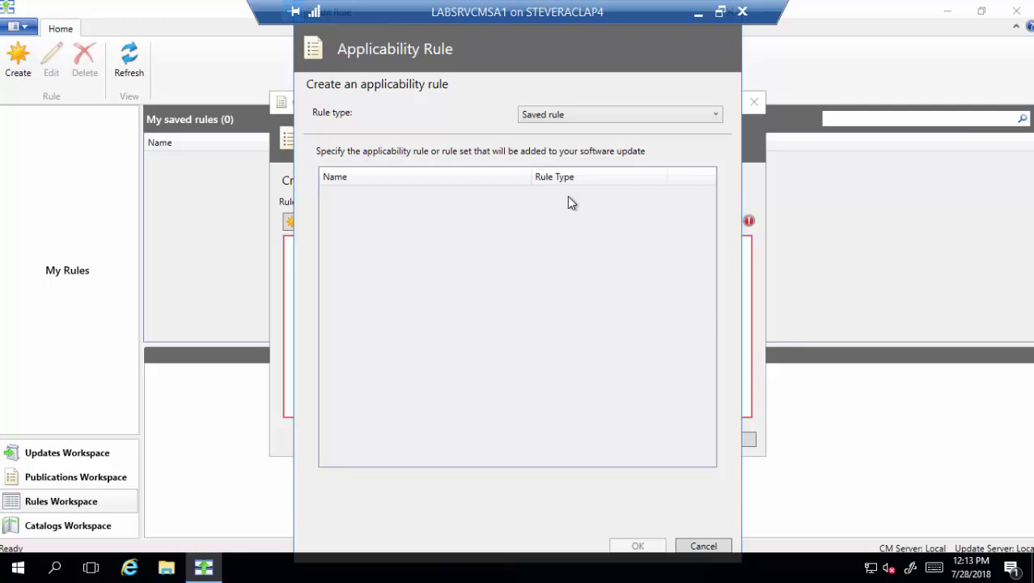
{"action": "left_click", "coordinate": [701, 544]}
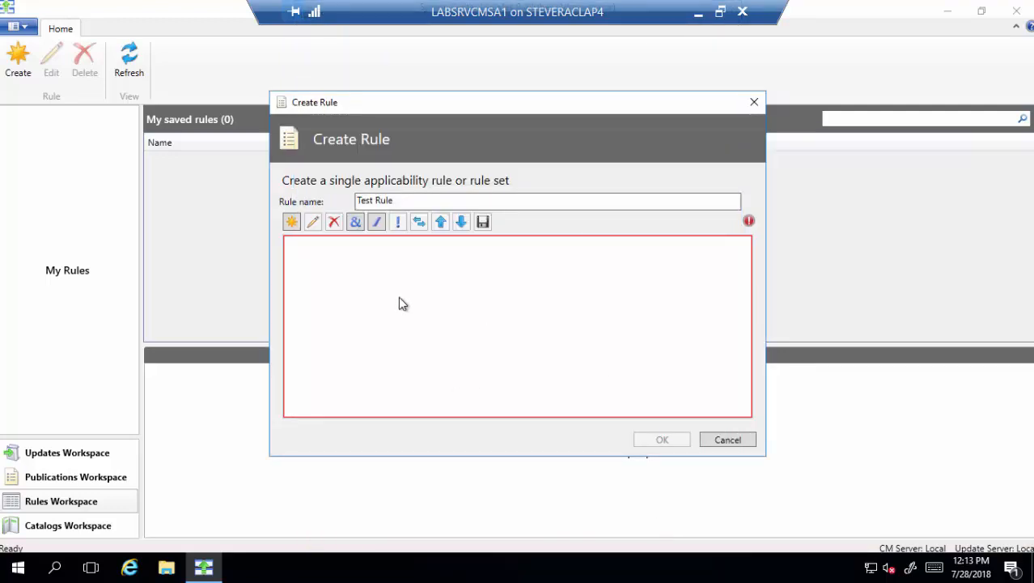
{"action": "left_click", "coordinate": [739, 442]}
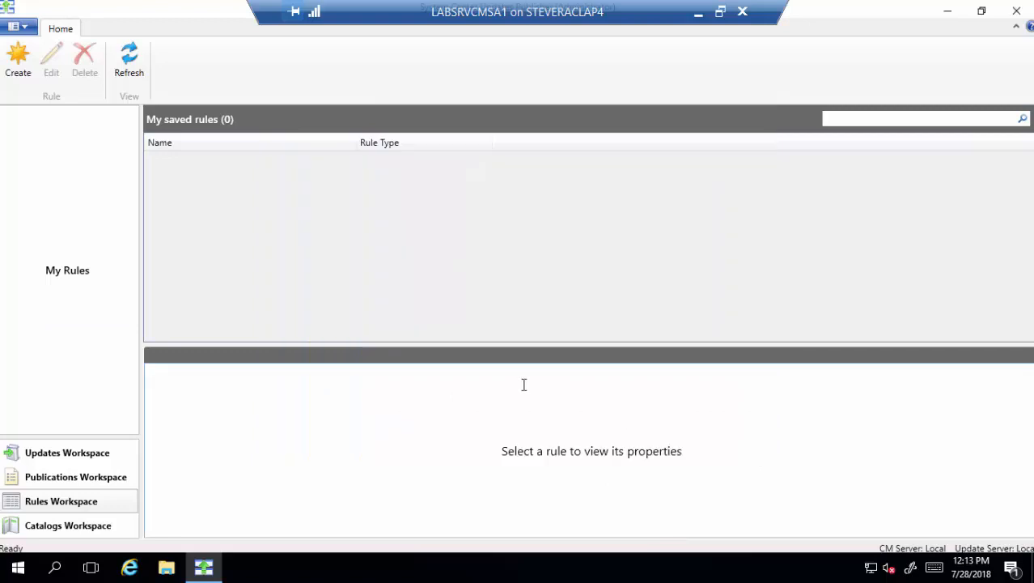
View the list of software update catalogs in the Catalogs Workspace and return to the Updates Workspace
{"action": "left_click", "coordinate": [74, 526]}
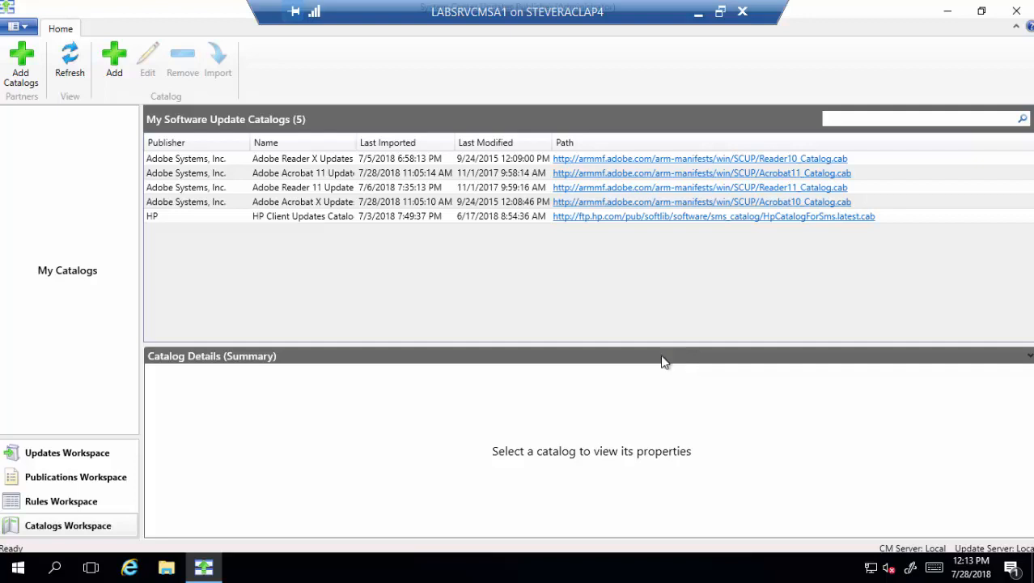
{"action": "left_click", "coordinate": [95, 451]}
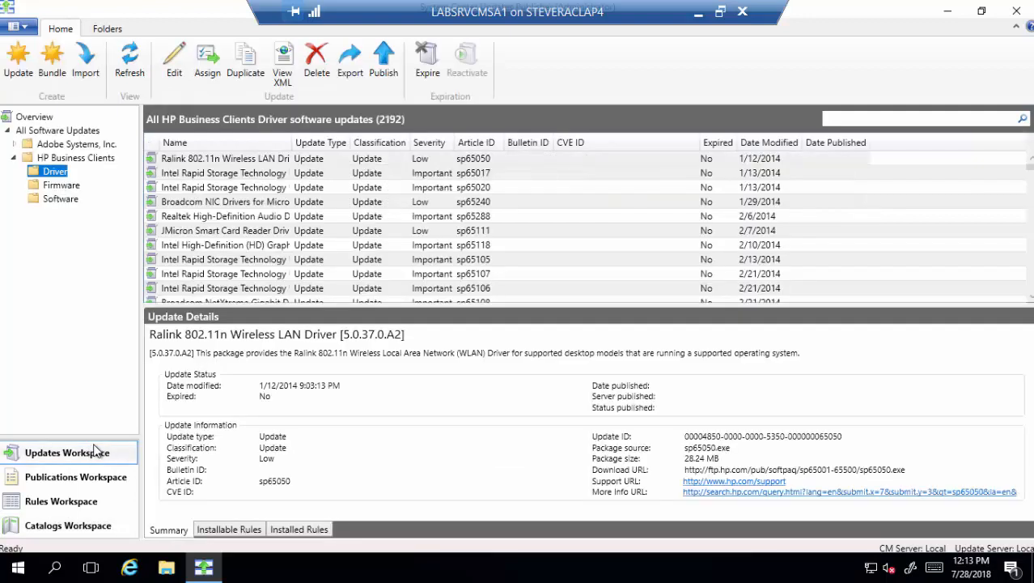
Create a vendor named TailSpinToys under All Software Updates
{"action": "right_click", "coordinate": [41, 131]}
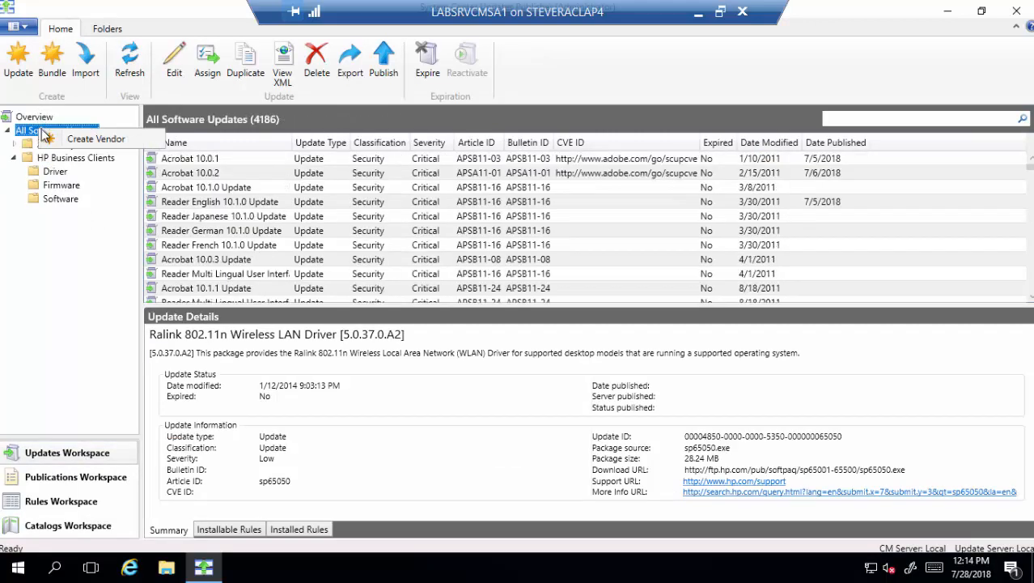
{"action": "left_click", "coordinate": [89, 141]}
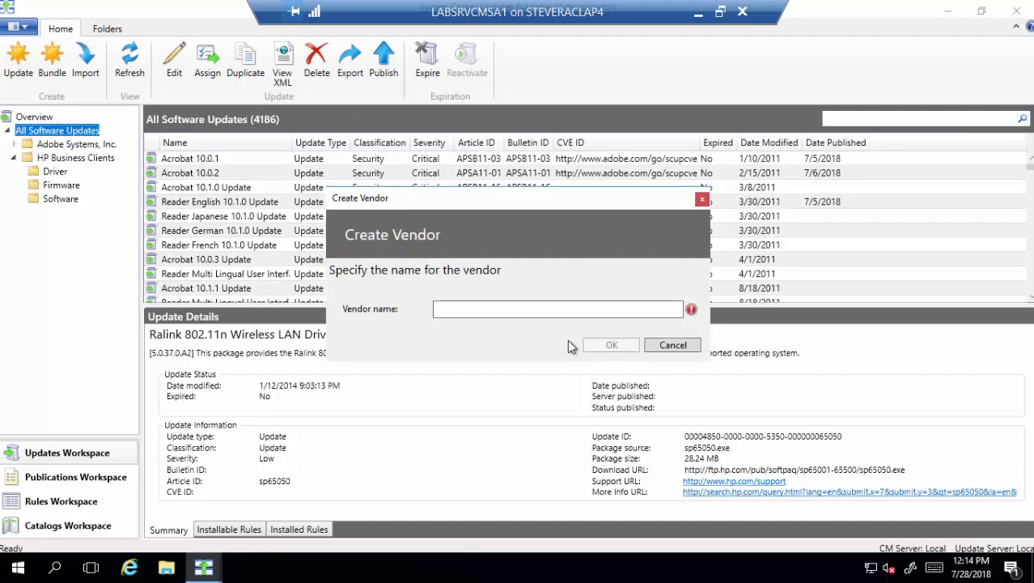
{"action": "left_click", "coordinate": [540, 310]}
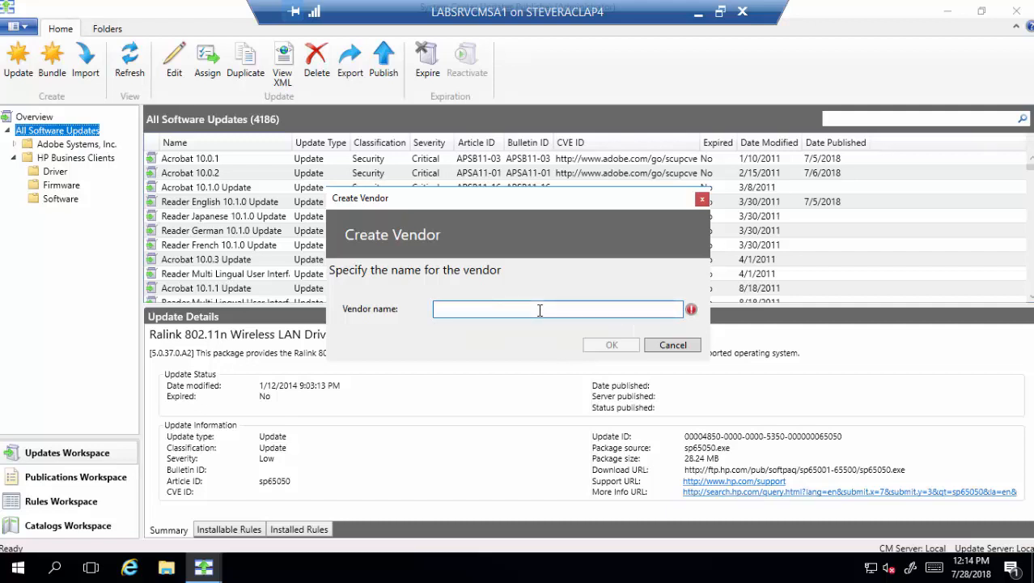
{"action": "type", "text": "Tail"}
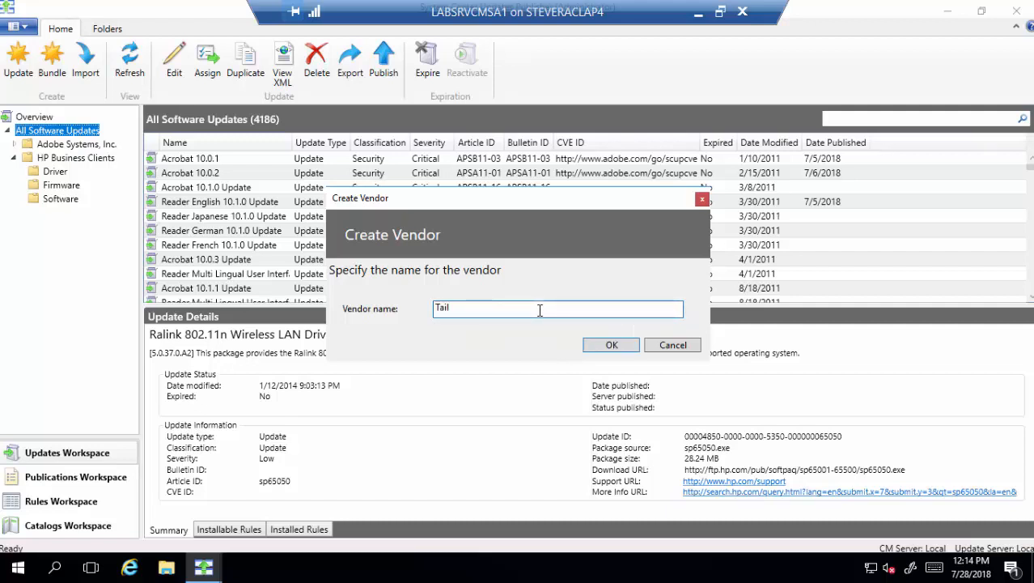
{"action": "type", "text": "SpinToys"}
{"action": "left_click", "coordinate": [619, 345]}
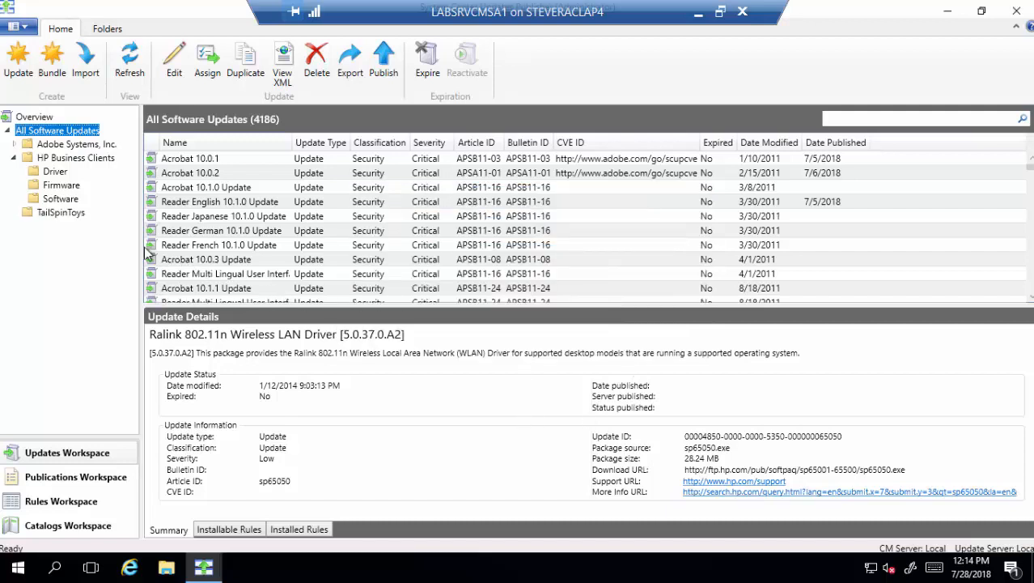
Create a product named TailSpin App 1 under the TailSpinToys vendor
{"action": "right_click", "coordinate": [63, 217]}
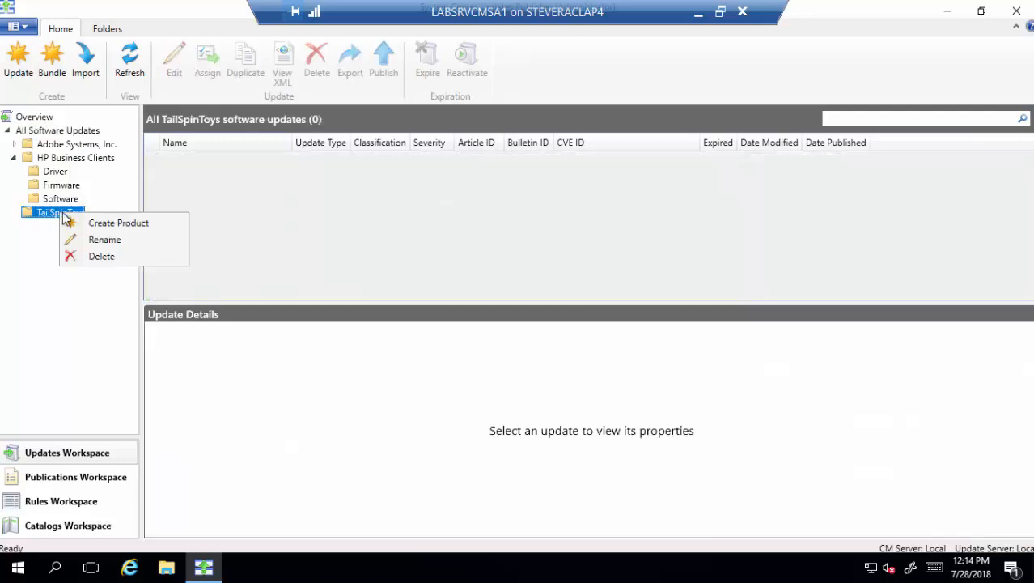
{"action": "left_click", "coordinate": [96, 223]}
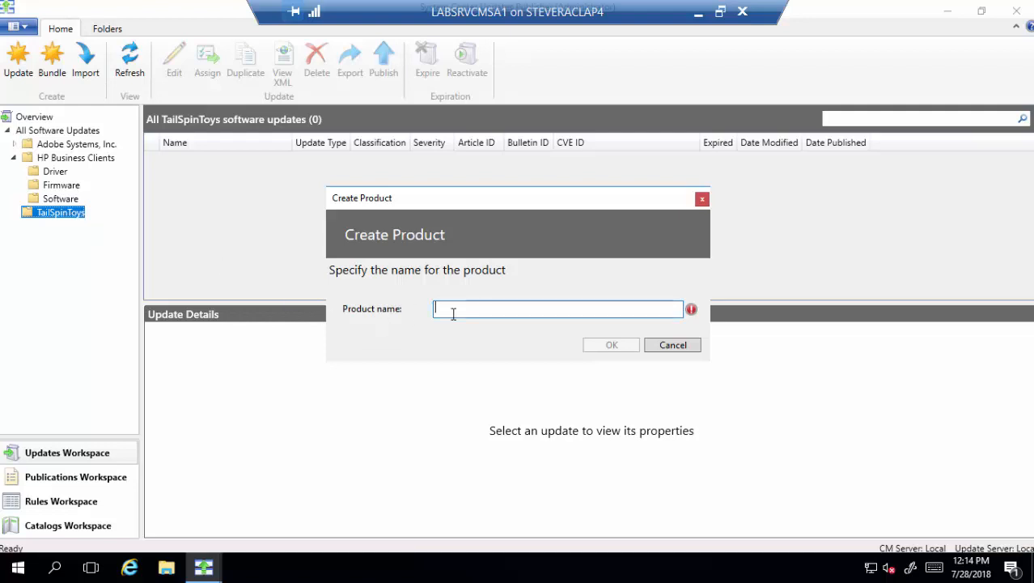
{"action": "type", "text": "TailSpi"}
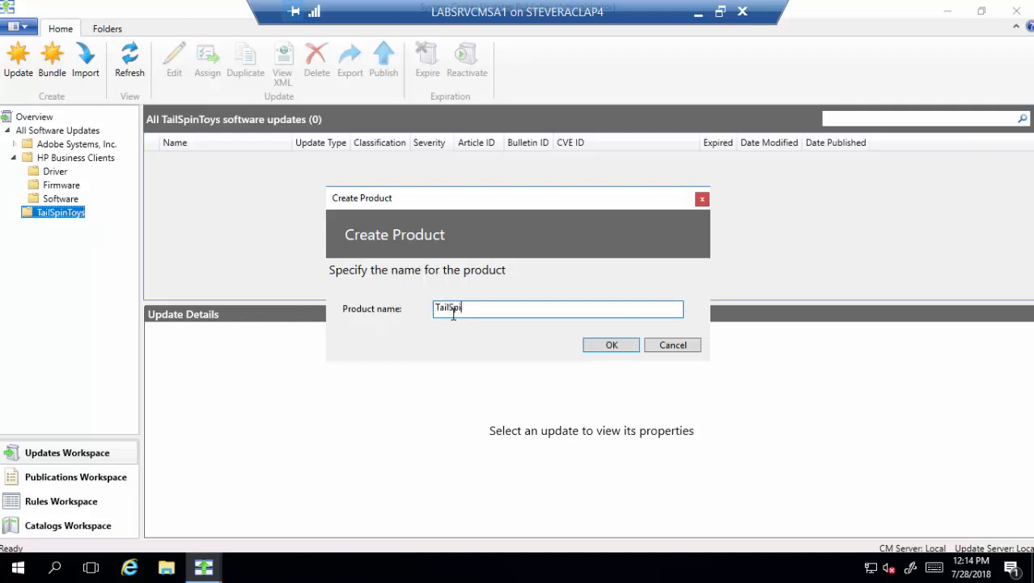
{"action": "type", "text": "n App 1"}
{"action": "left_click", "coordinate": [619, 347]}
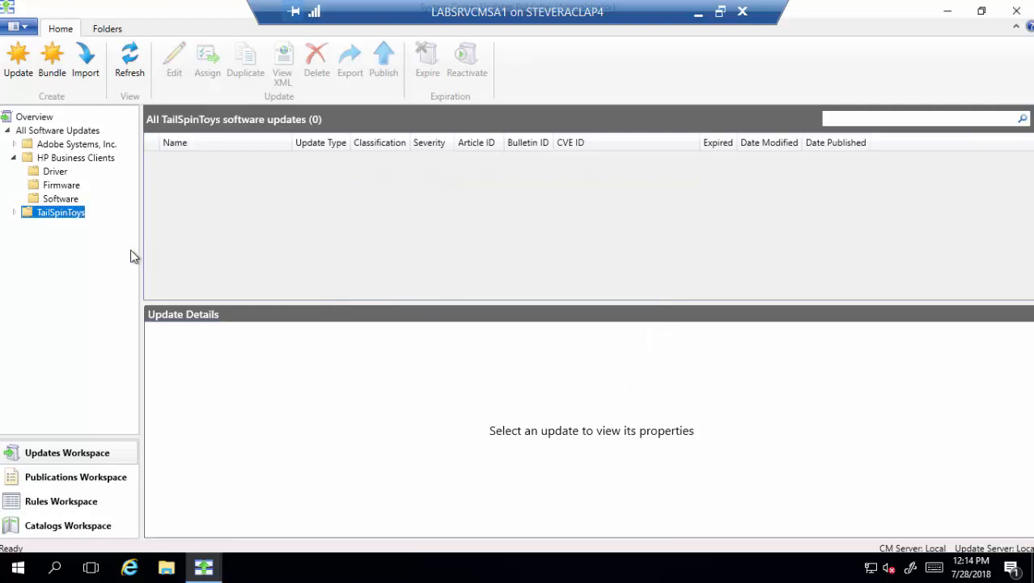
View the package information page for a new update under TailSpin App 1 and cancel the update's creation
{"action": "left_click", "coordinate": [13, 212]}
{"action": "left_click", "coordinate": [51, 227]}
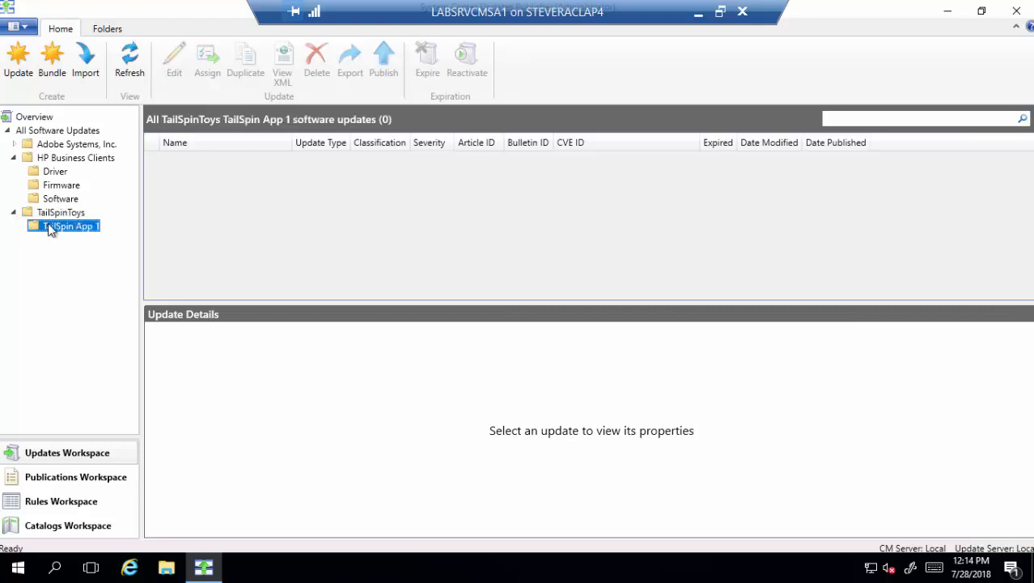
{"action": "left_click", "coordinate": [18, 60]}
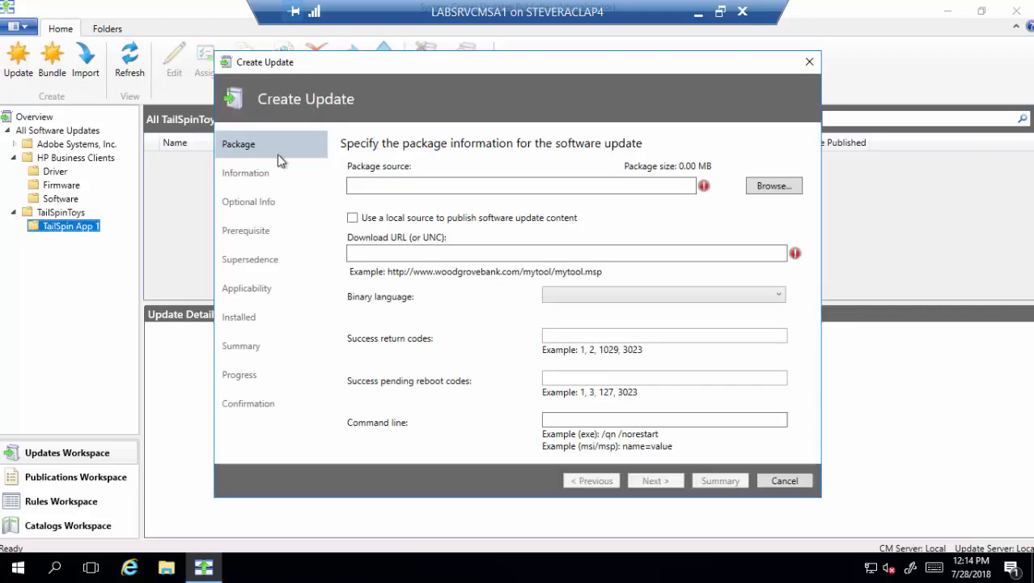
{"action": "left_click", "coordinate": [785, 481]}
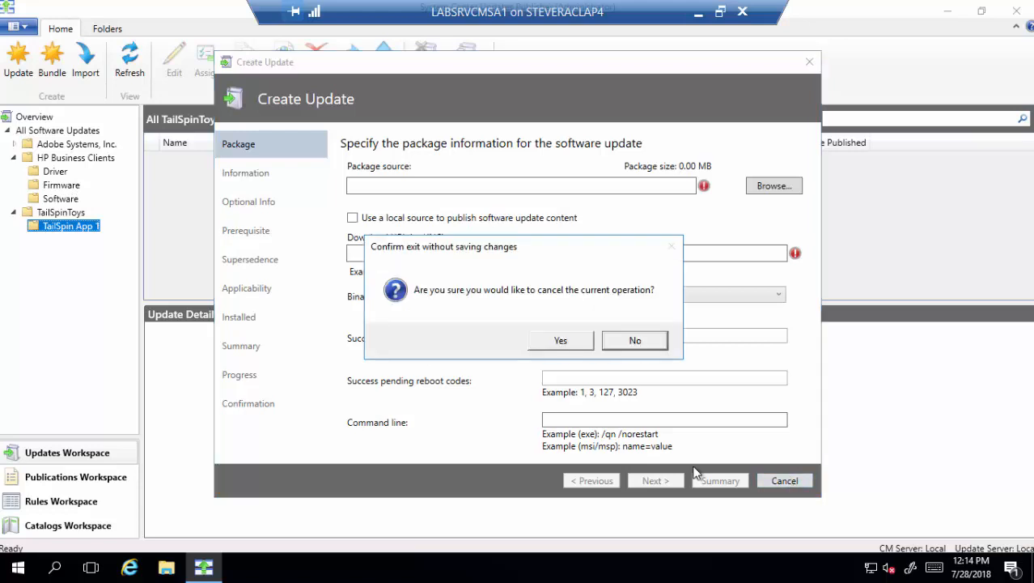
{"action": "left_click", "coordinate": [548, 334]}
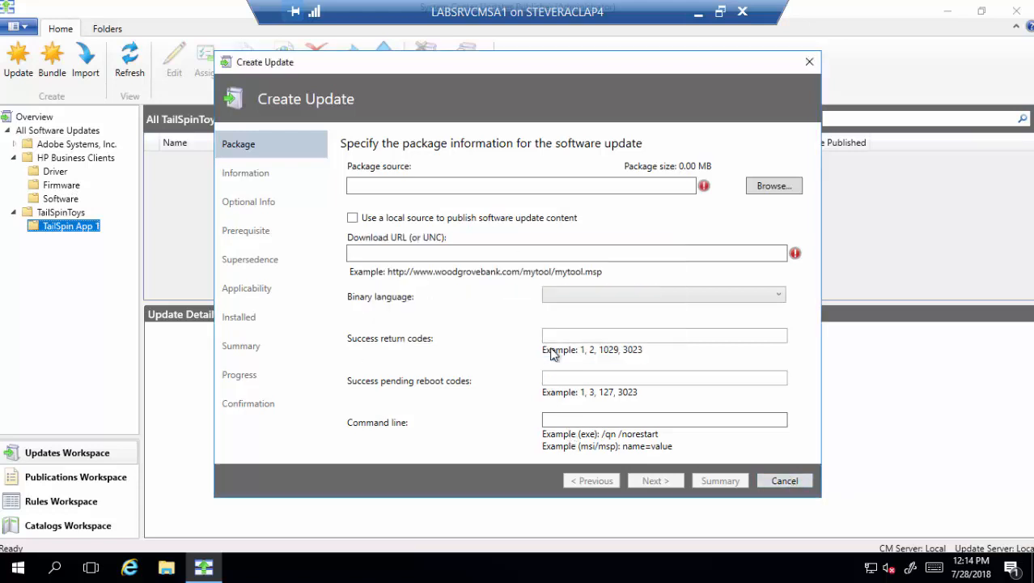
Create a vendor named Widget under All Software Updates
{"action": "right_click", "coordinate": [62, 133]}
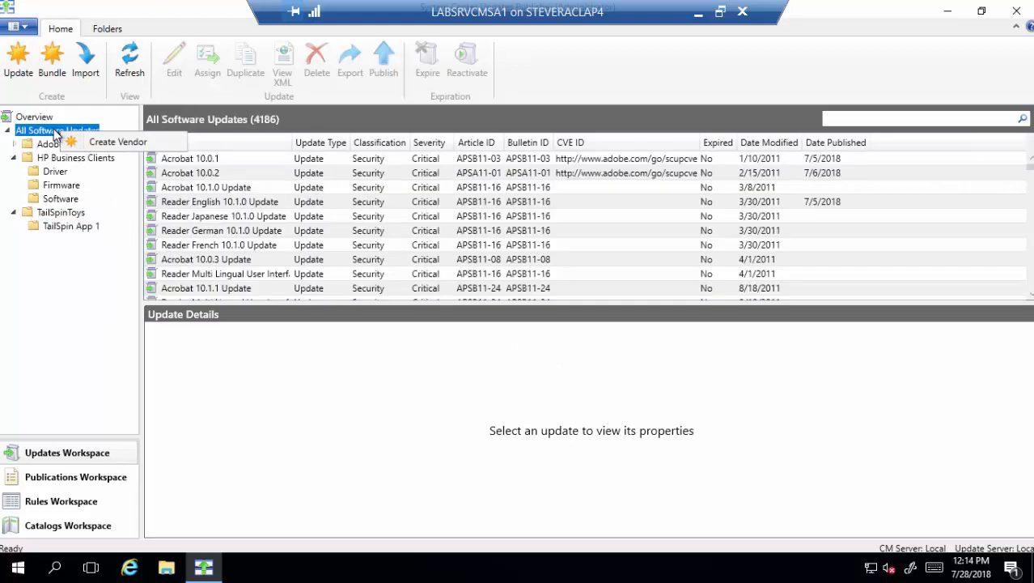
{"action": "left_click", "coordinate": [123, 143]}
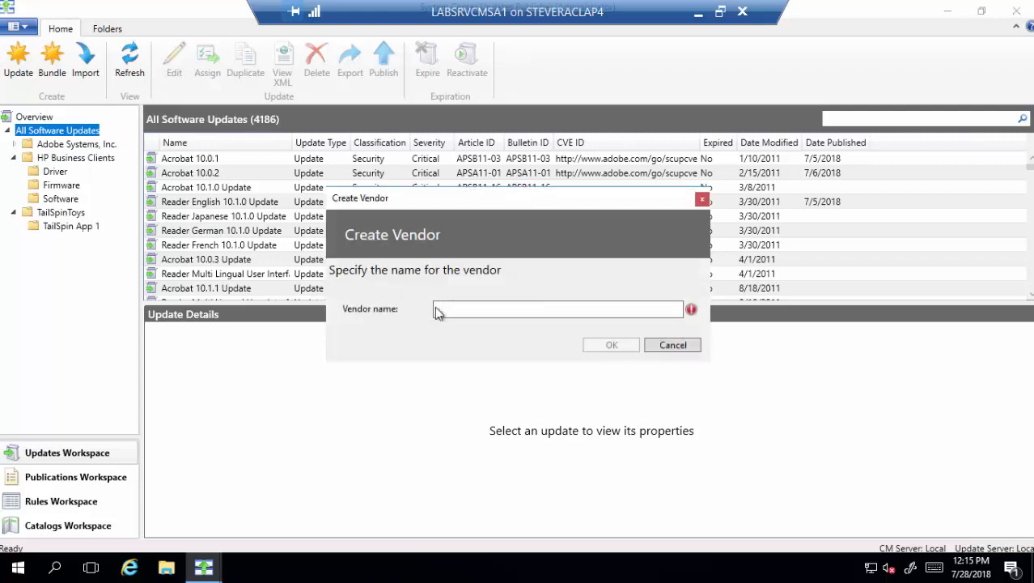
{"action": "type", "text": "Widget"}
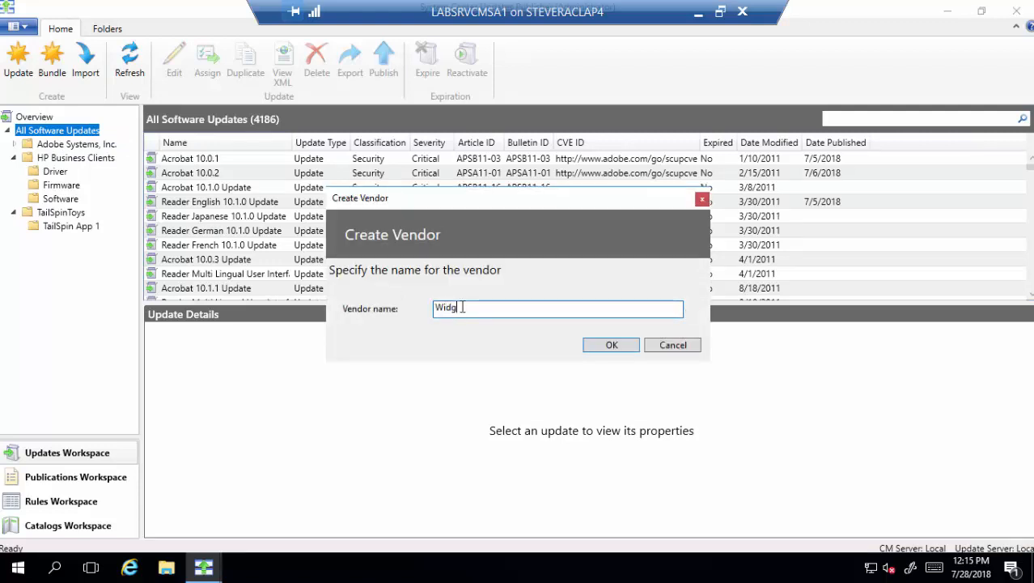
{"action": "left_click", "coordinate": [599, 344]}
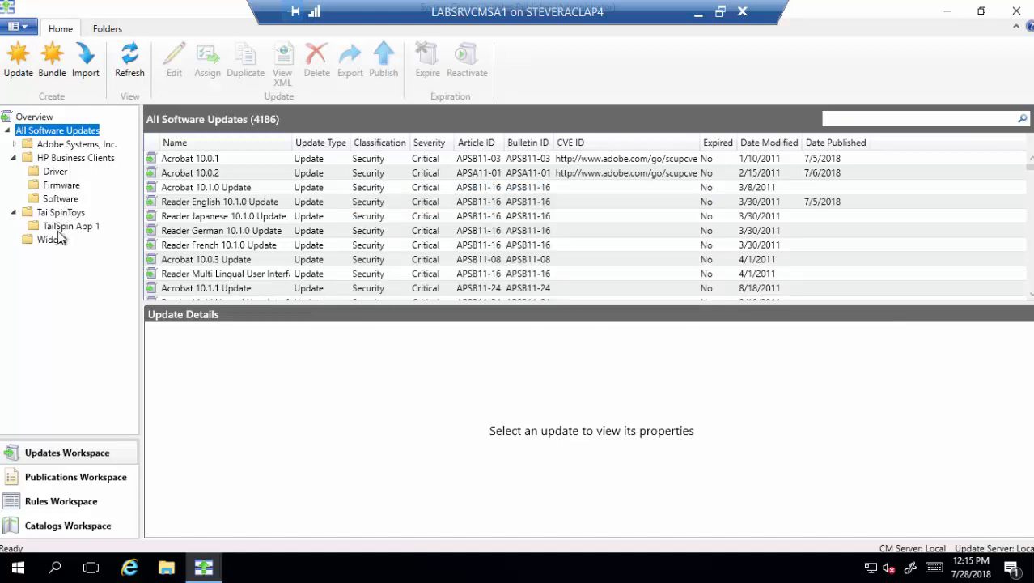
Create a product named Widget App 1 under the Widget vendor and take the virtual machine connection out of full screen
{"action": "left_click", "coordinate": [61, 244]}
{"action": "right_click", "coordinate": [62, 242]}
{"action": "left_click", "coordinate": [95, 250]}
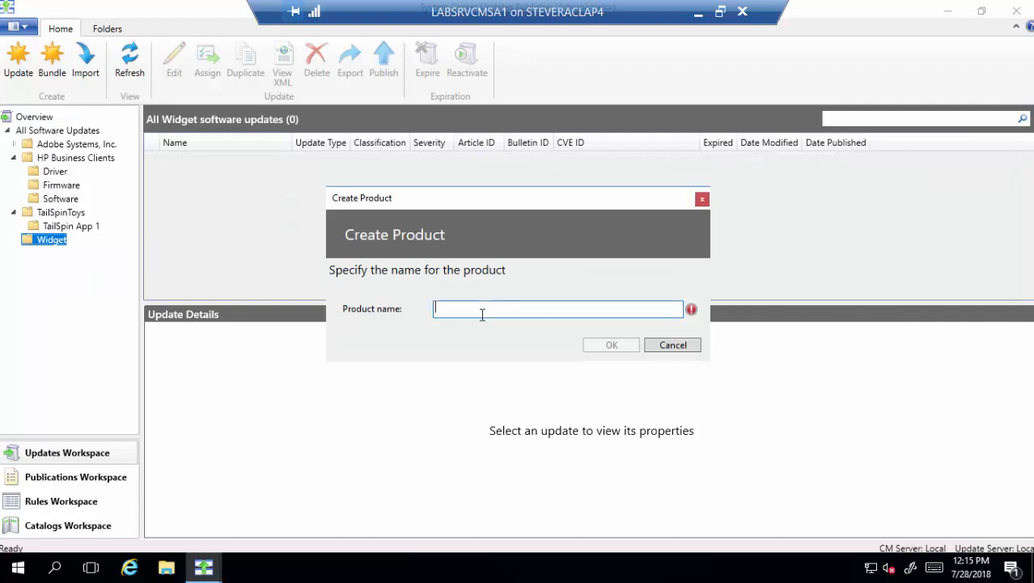
{"action": "type", "text": "Widget App 1"}
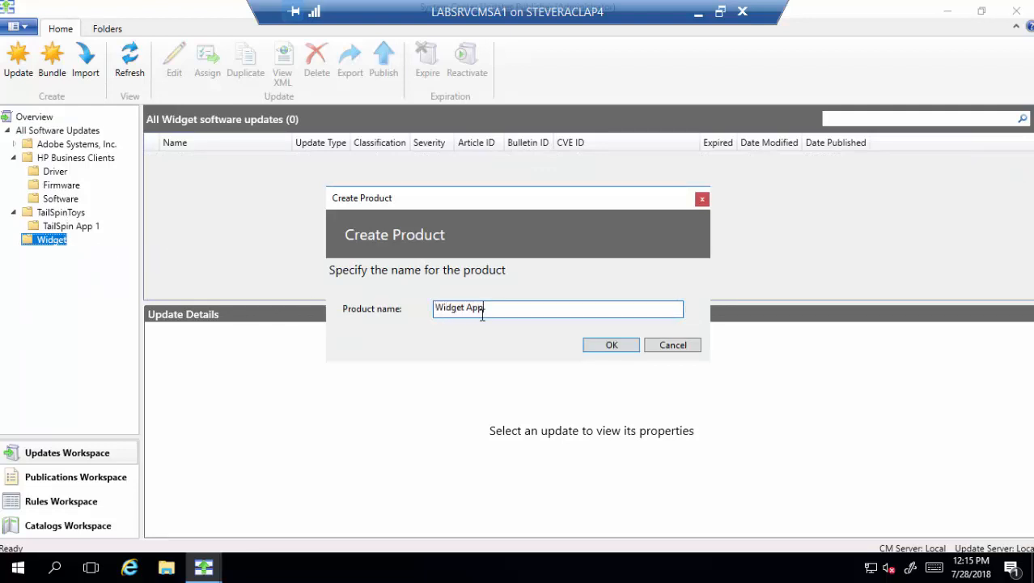
{"action": "left_click", "coordinate": [608, 347]}
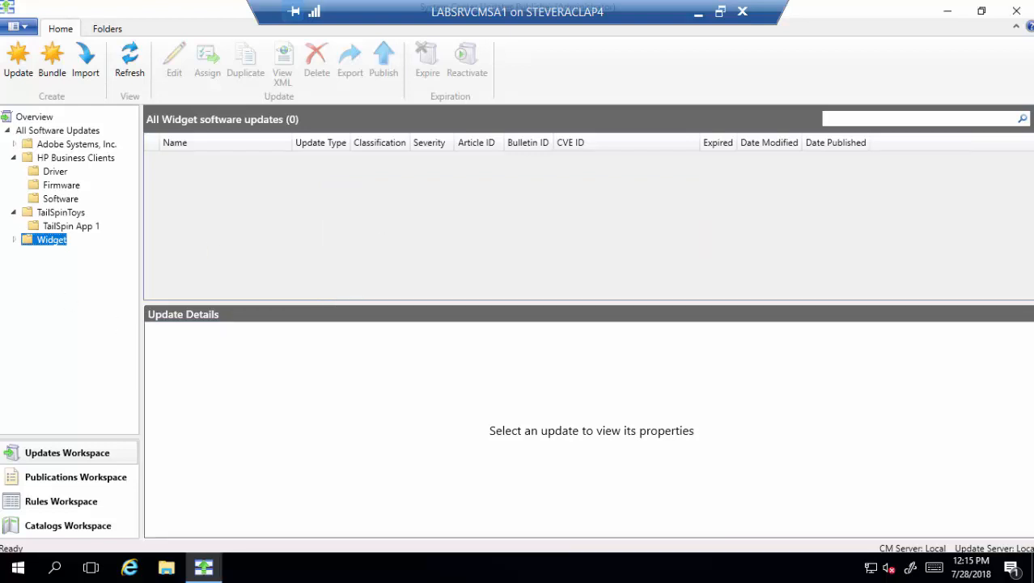
{"action": "left_click", "coordinate": [14, 239]}
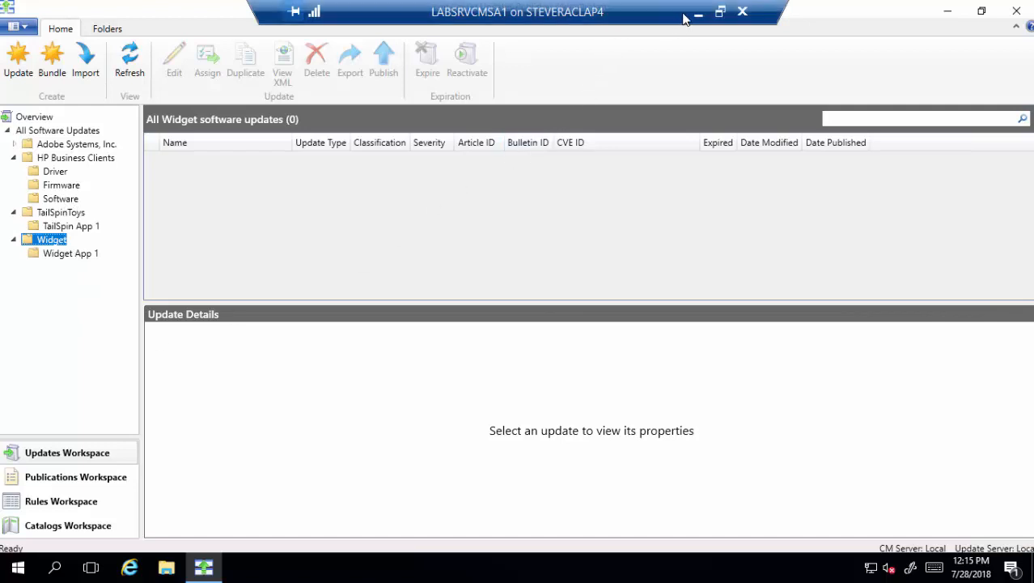
{"action": "double_click", "coordinate": [632, 17]}
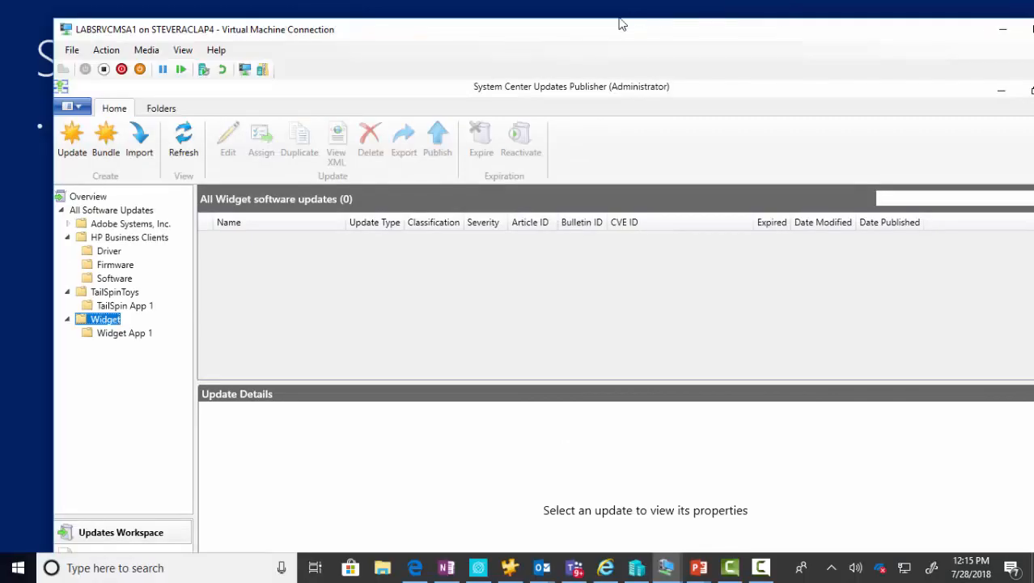
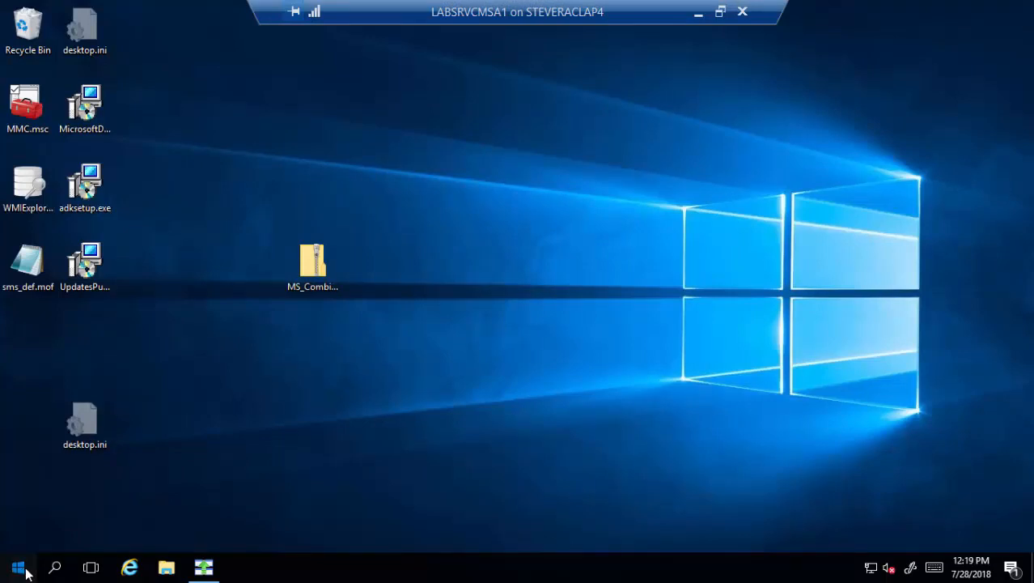
Launch another program on the server and list the Adobe Reader updates under Adobe Systems, Inc. in Updates Publisher
{"action": "left_click", "coordinate": [20, 569]}
{"action": "left_click", "coordinate": [146, 132]}
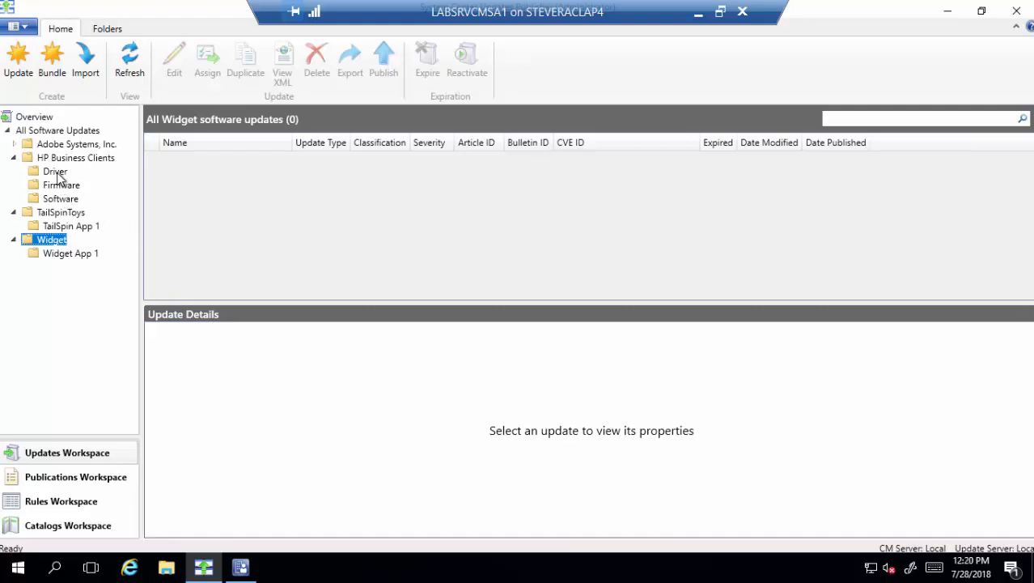
{"action": "left_click", "coordinate": [14, 158]}
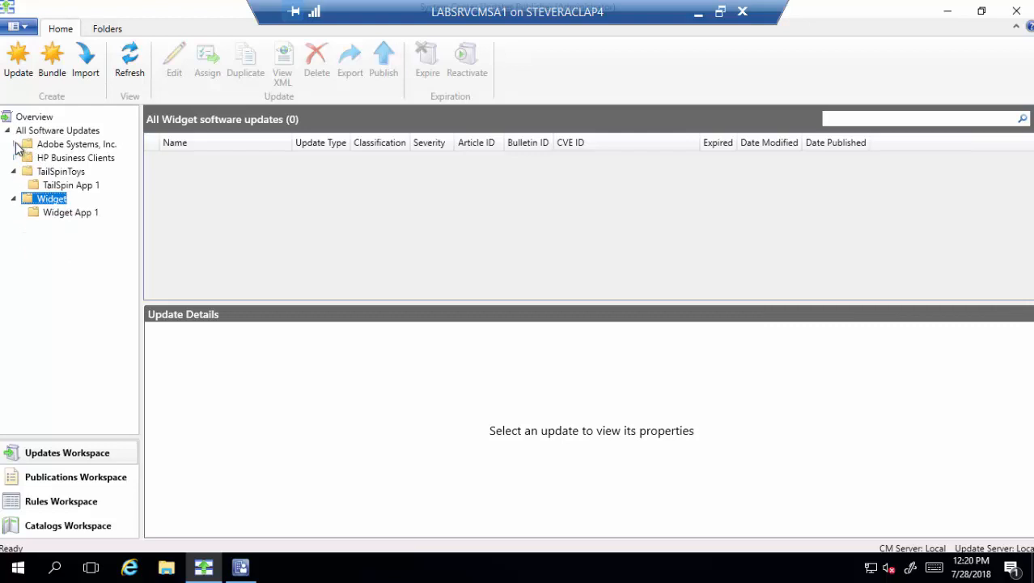
{"action": "left_click", "coordinate": [14, 145]}
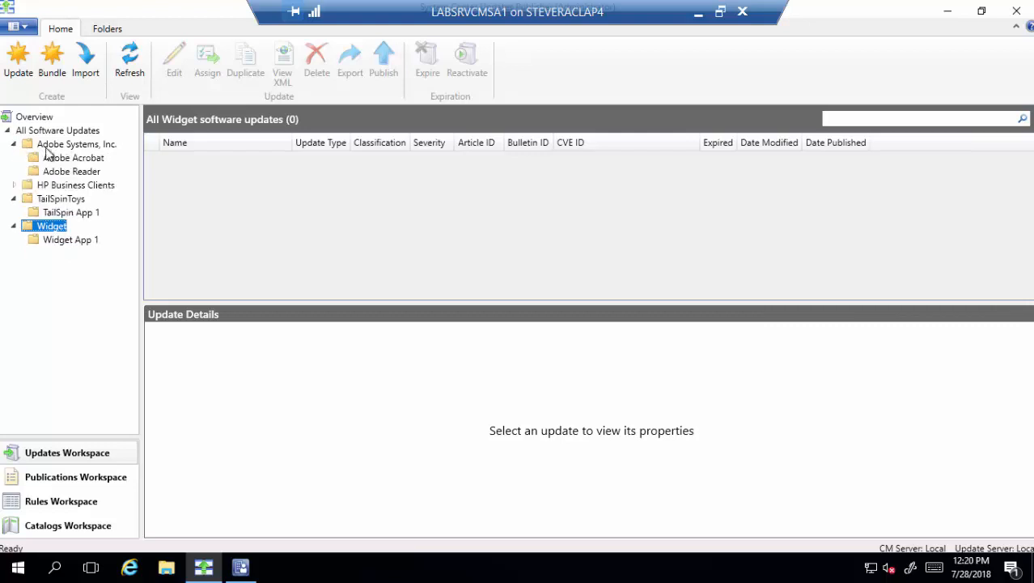
{"action": "left_click", "coordinate": [80, 177]}
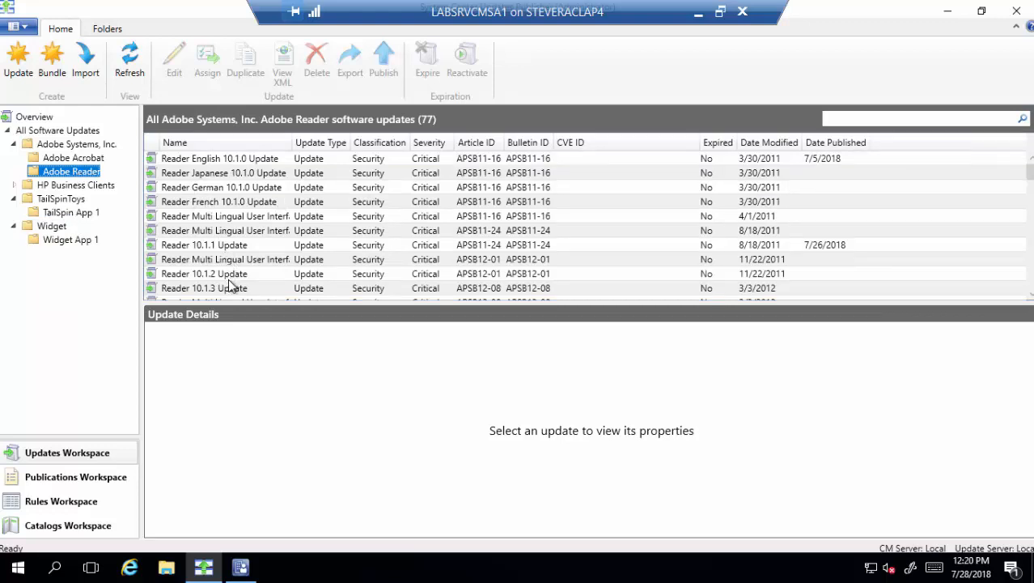
Publish the Reader 10.1.4 Update with the Metadata Only option and close the wizard
{"action": "scroll", "coordinate": [233, 289], "scroll_direction": "down", "scroll_amount": 1}
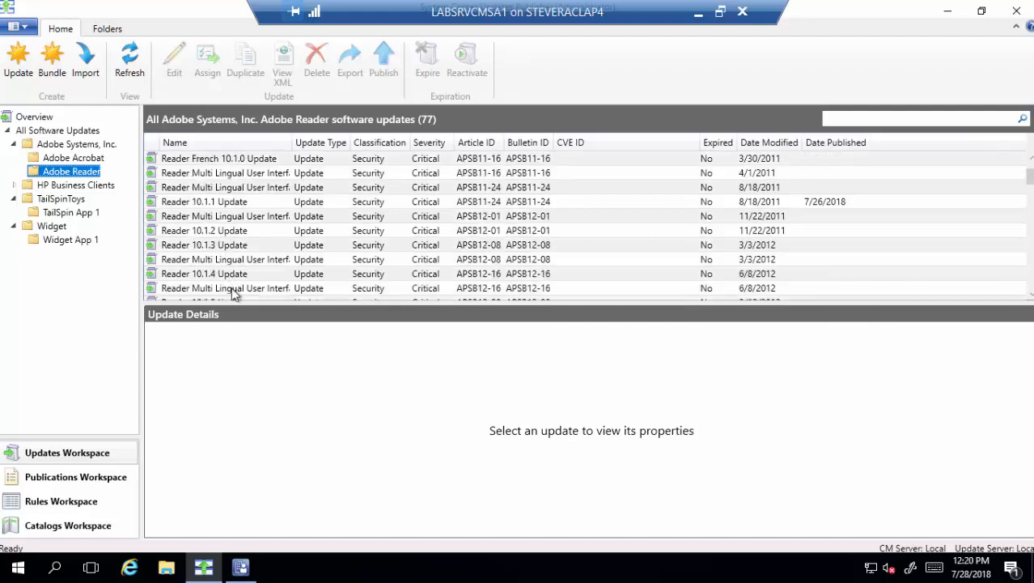
{"action": "left_click", "coordinate": [234, 277]}
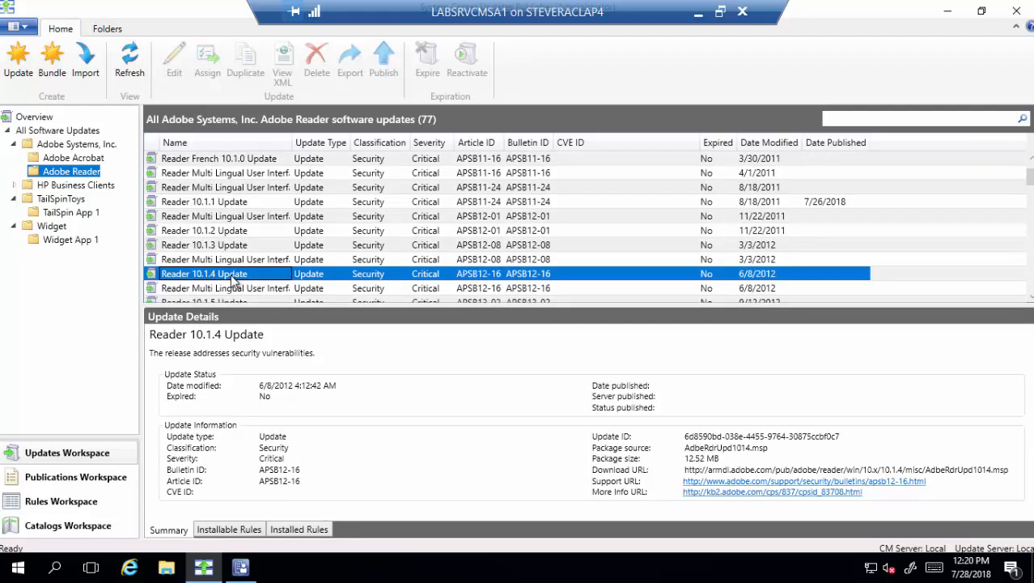
{"action": "right_click", "coordinate": [234, 280]}
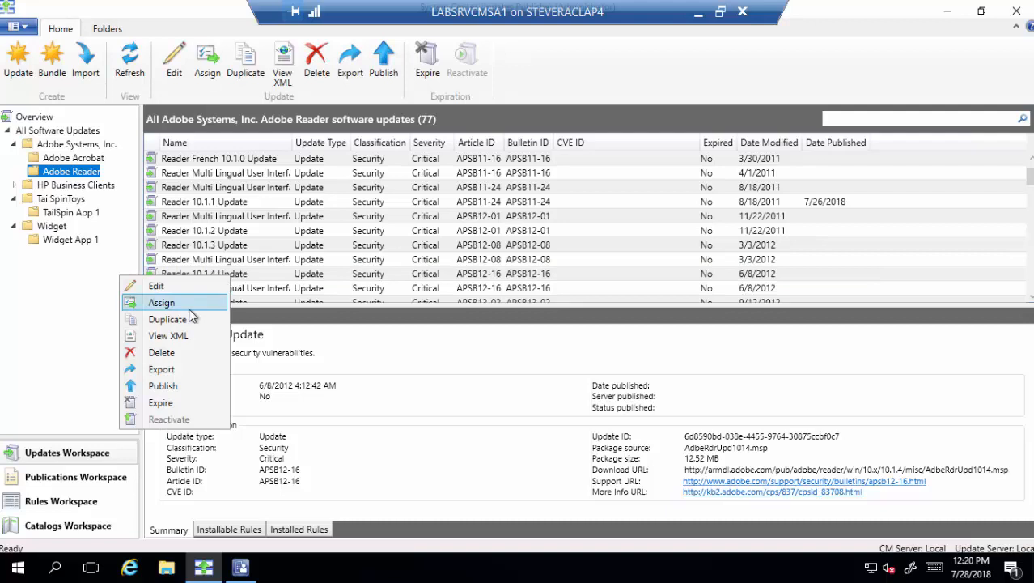
{"action": "left_click", "coordinate": [164, 386]}
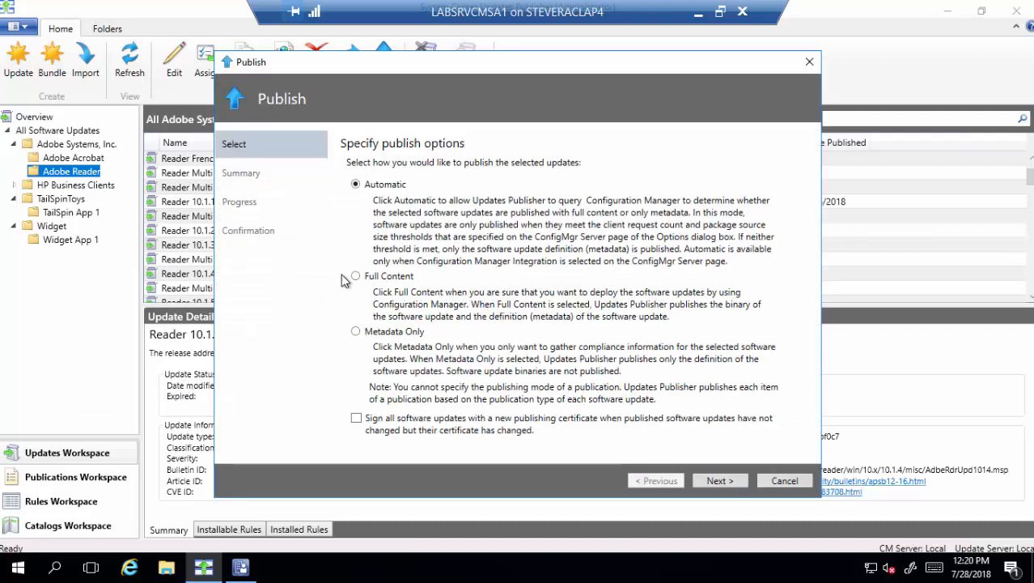
{"action": "left_click", "coordinate": [378, 335]}
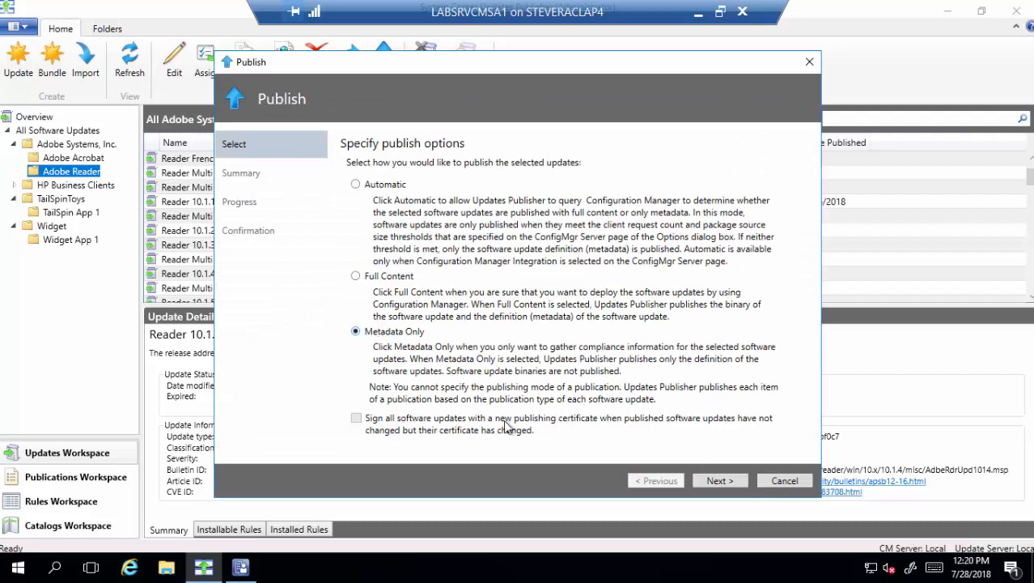
{"action": "left_click", "coordinate": [720, 481]}
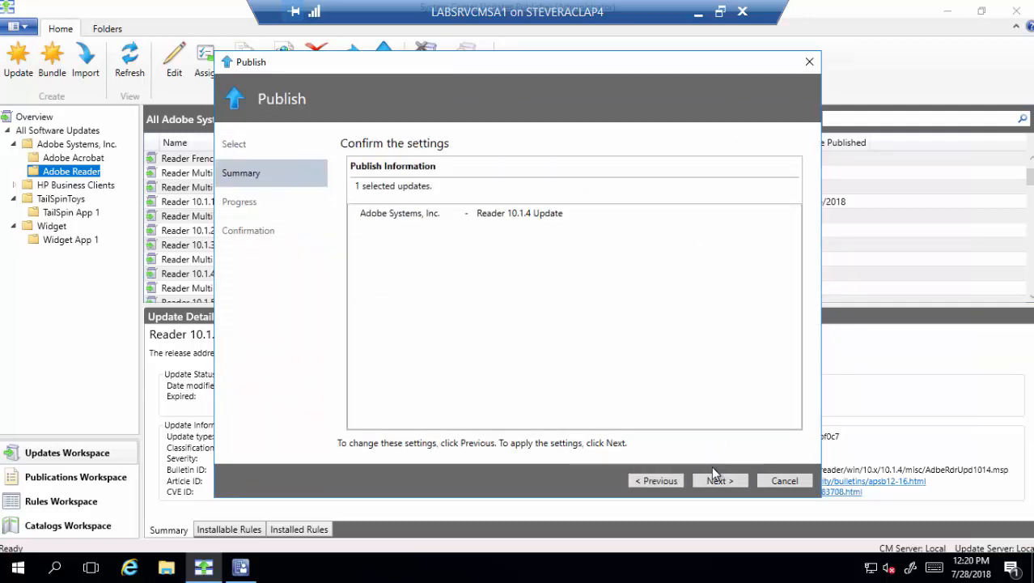
{"action": "left_click", "coordinate": [718, 481]}
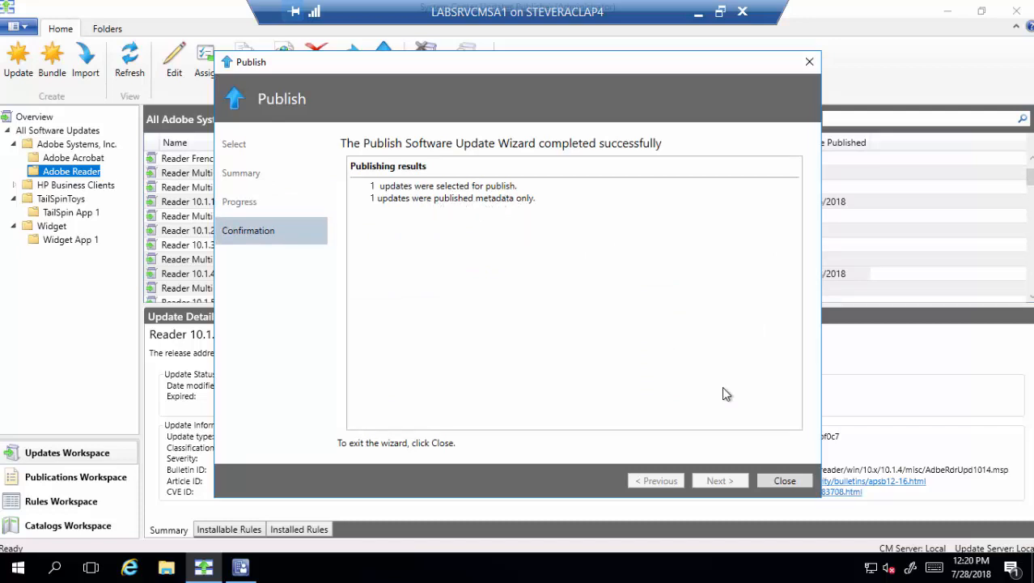
{"action": "left_click", "coordinate": [784, 480]}
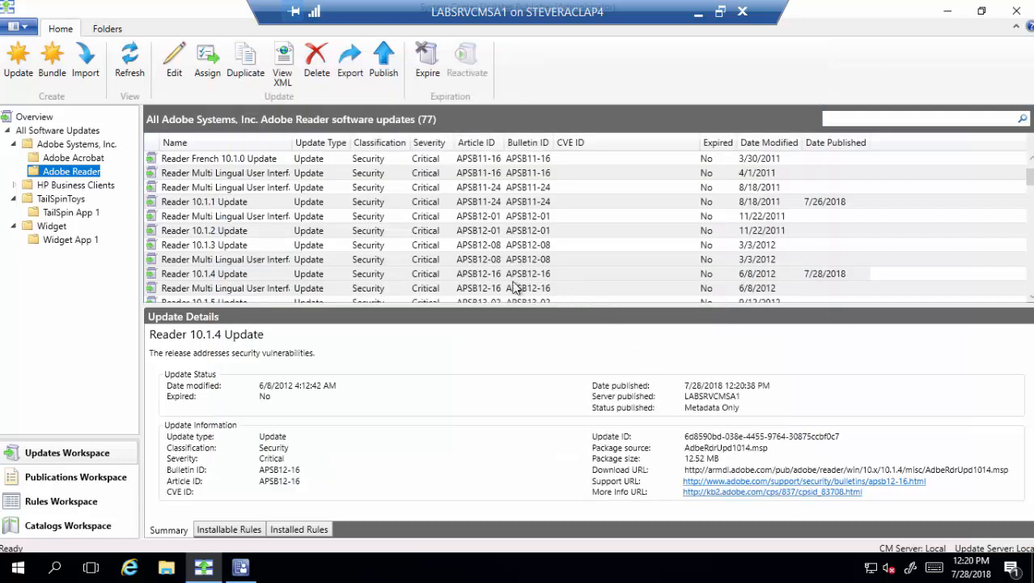
Review the package information of the Reader 10.1.2 Update and cancel editing
{"action": "right_click", "coordinate": [246, 235]}
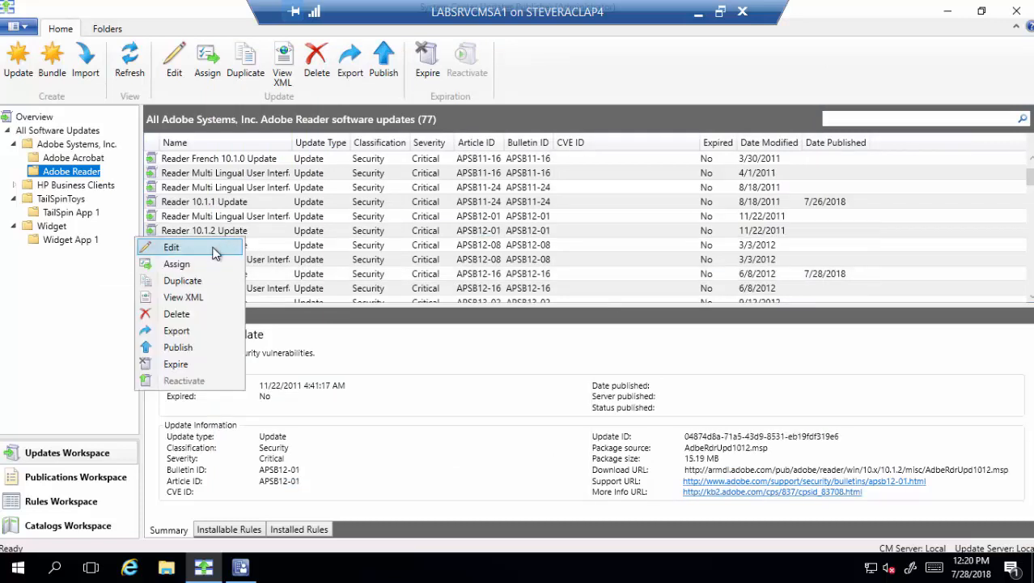
{"action": "left_click", "coordinate": [213, 251]}
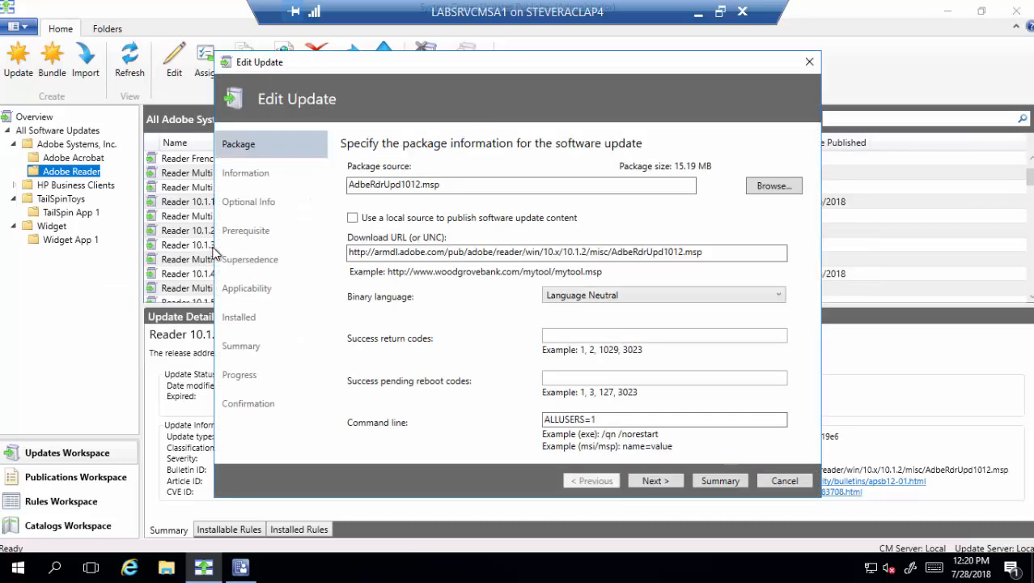
{"action": "left_click", "coordinate": [781, 481]}
{"action": "left_click", "coordinate": [559, 341]}
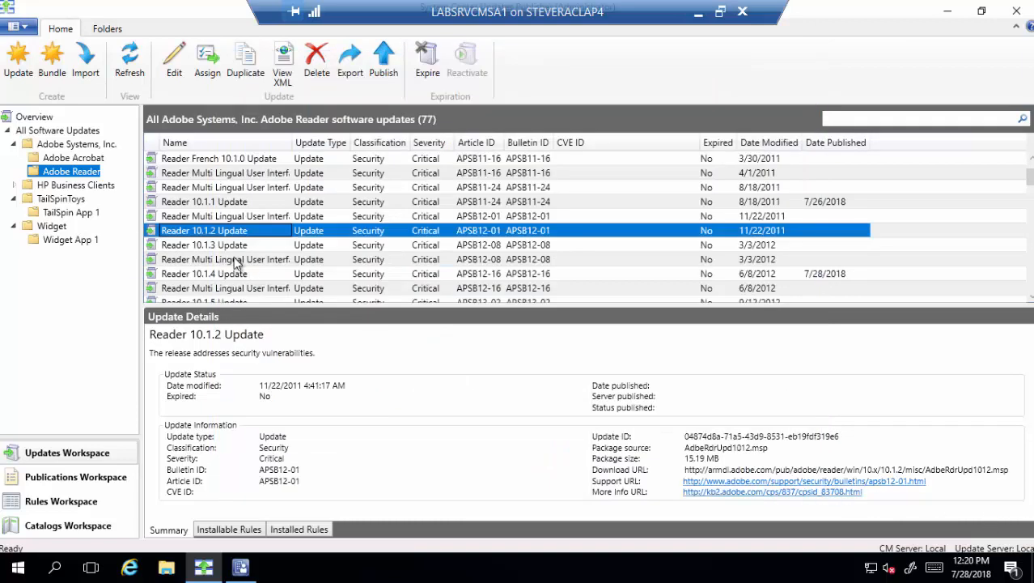
{"action": "right_click", "coordinate": [200, 235]}
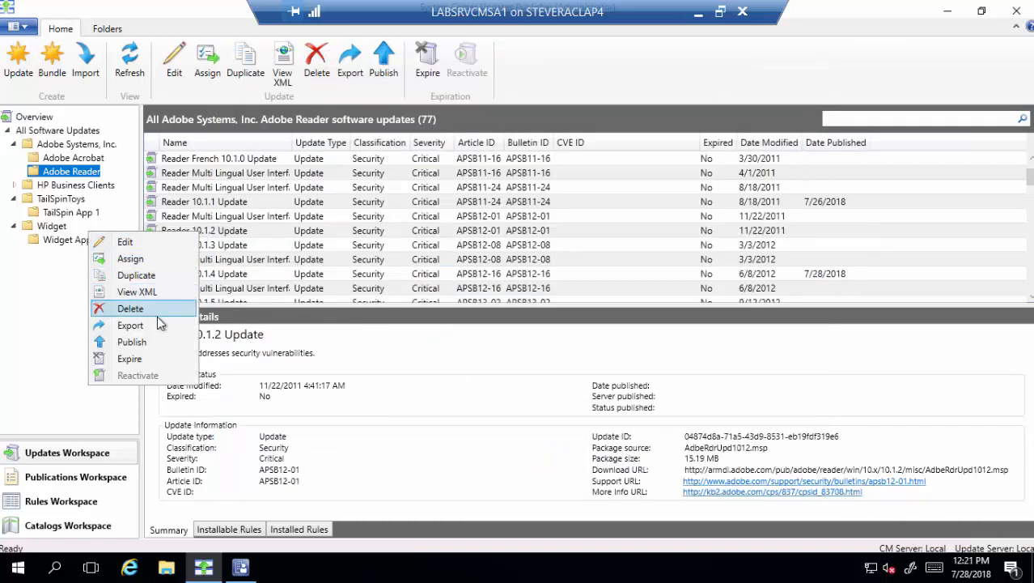
{"action": "left_click", "coordinate": [157, 340]}
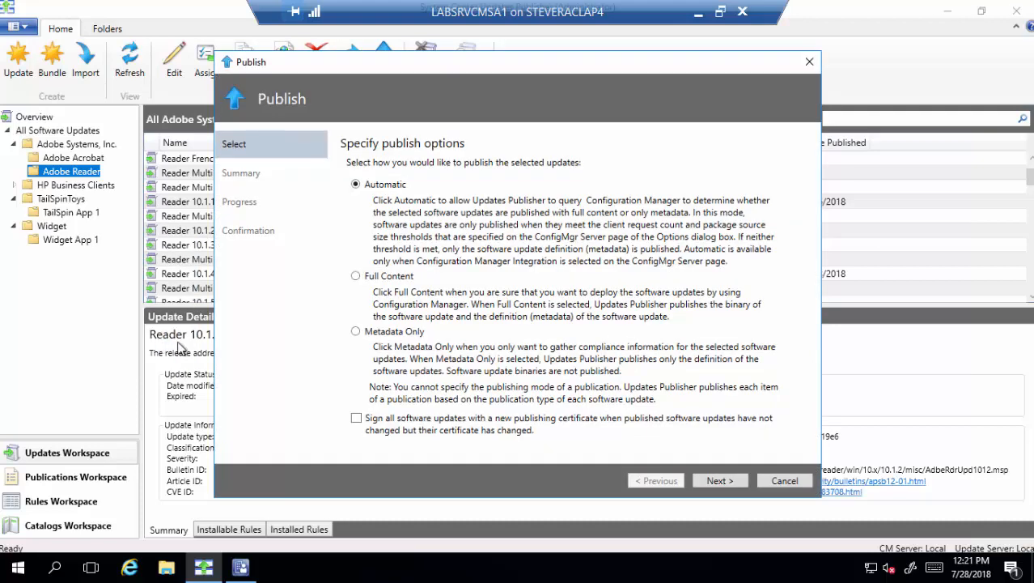
{"action": "left_click", "coordinate": [384, 278]}
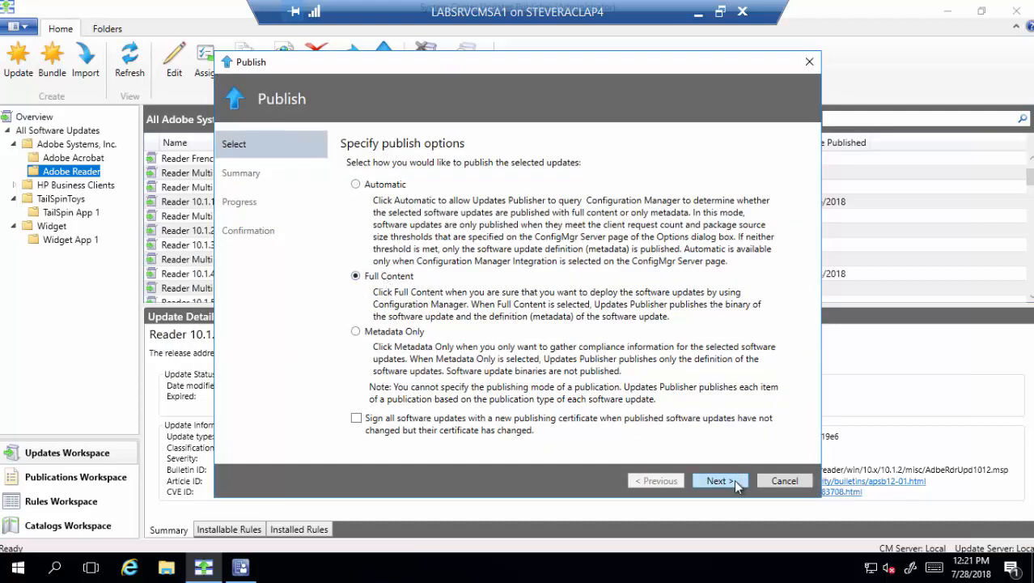
{"action": "left_click", "coordinate": [774, 481]}
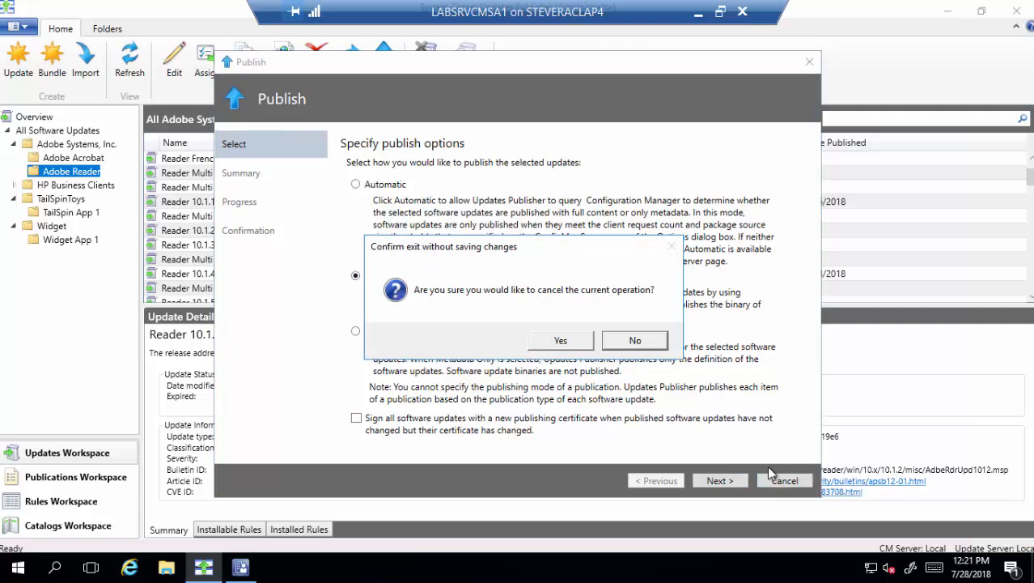
{"action": "left_click", "coordinate": [552, 347]}
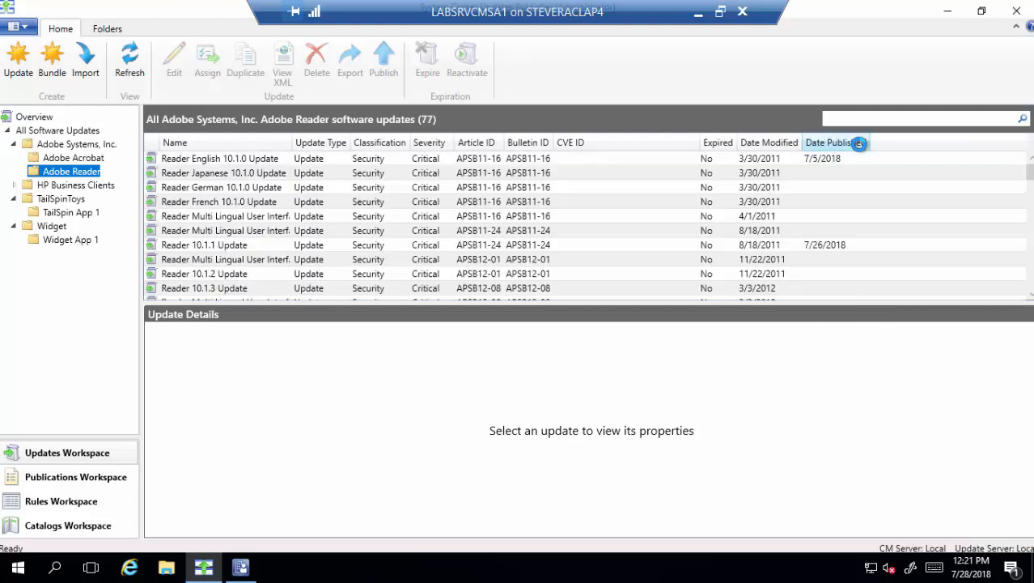
Try to publish the Reader 10.1.1 Update with the Full Content option
{"action": "left_click", "coordinate": [834, 245]}
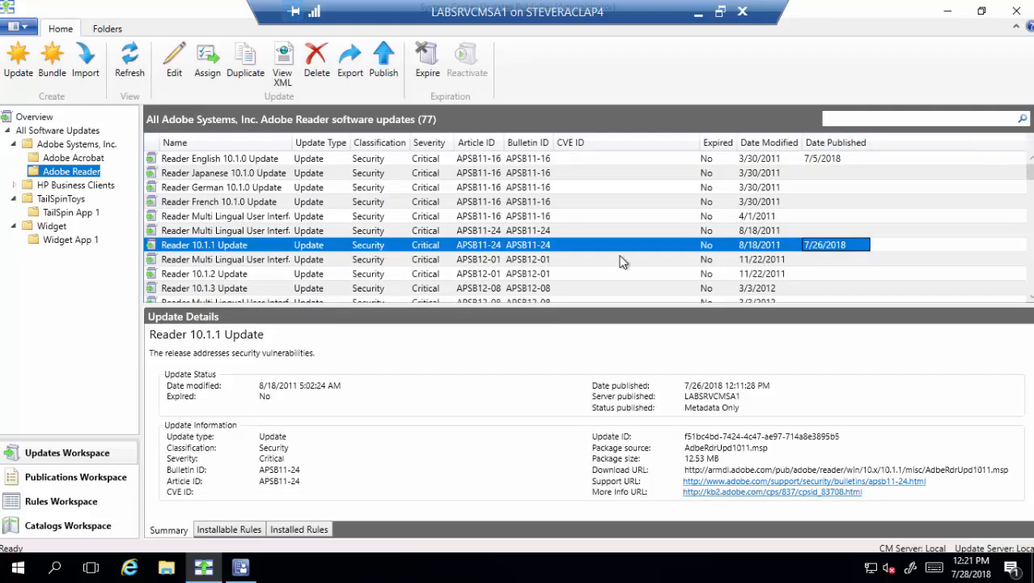
{"action": "right_click", "coordinate": [242, 246]}
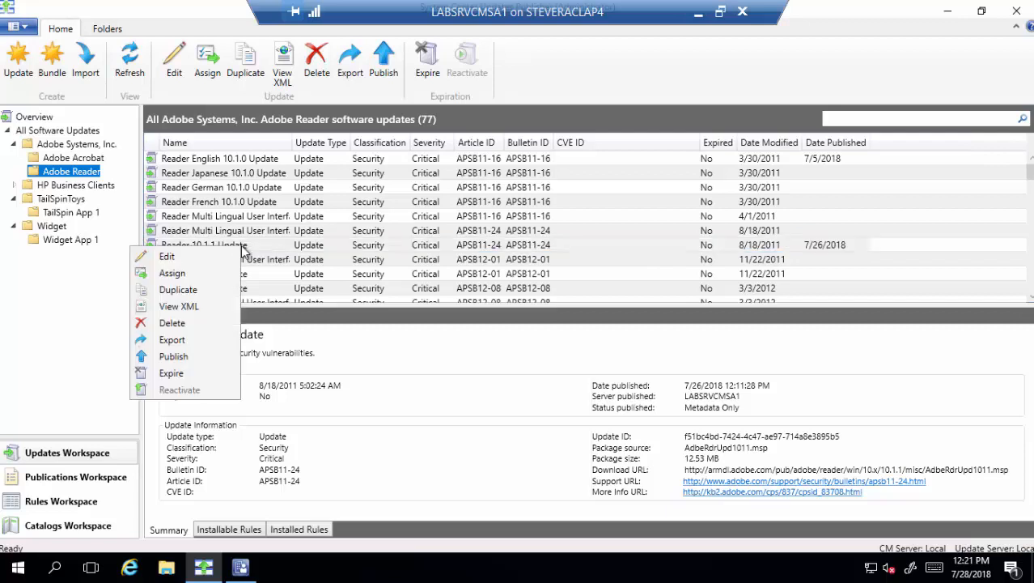
{"action": "left_click", "coordinate": [207, 357]}
{"action": "left_click", "coordinate": [381, 276]}
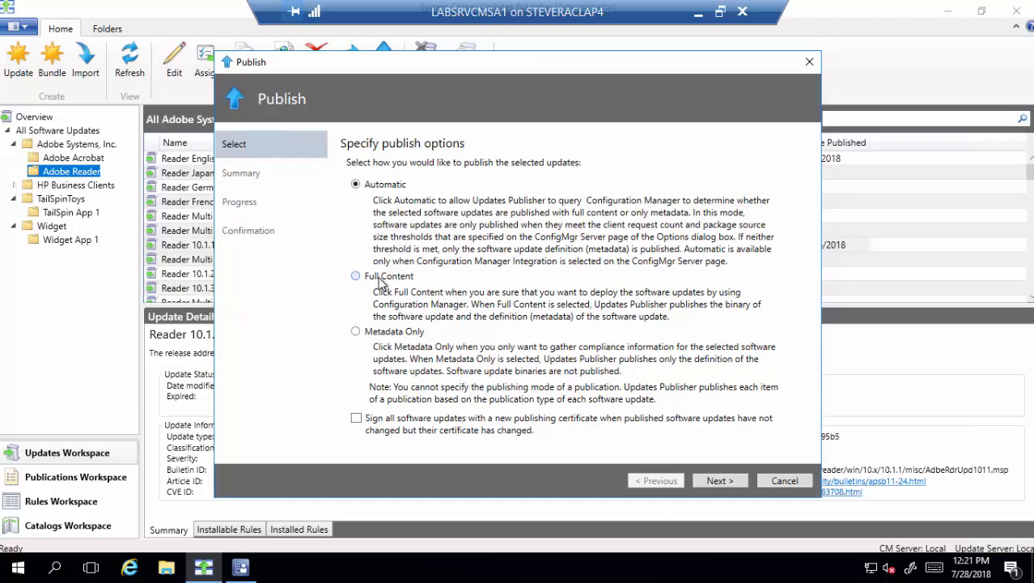
{"action": "left_click", "coordinate": [708, 480]}
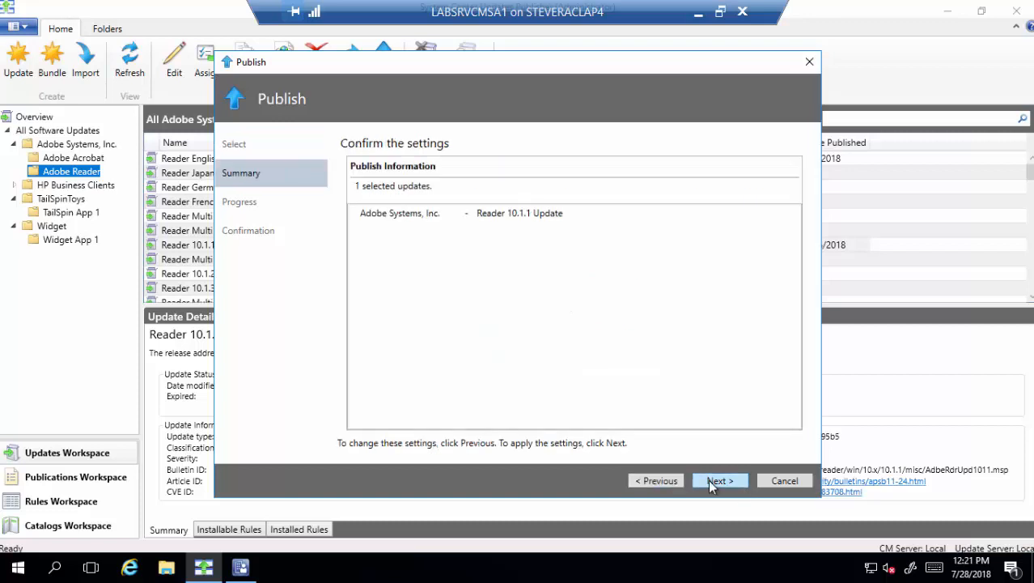
{"action": "left_click", "coordinate": [715, 480]}
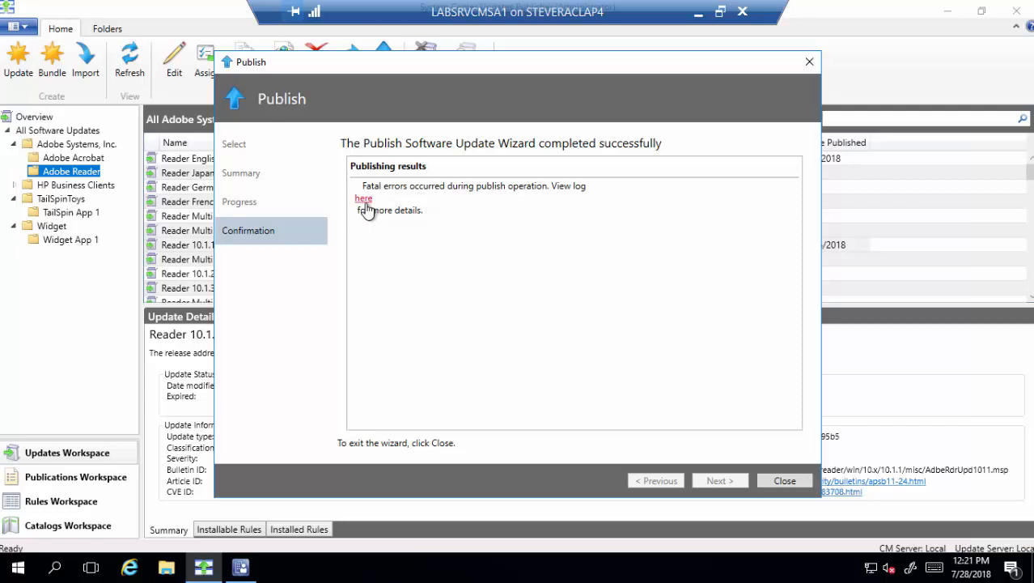
Examine the publishing log for the Reader 10.1.1 Update, and close both the log and the Publish wizard
{"action": "left_click", "coordinate": [364, 199]}
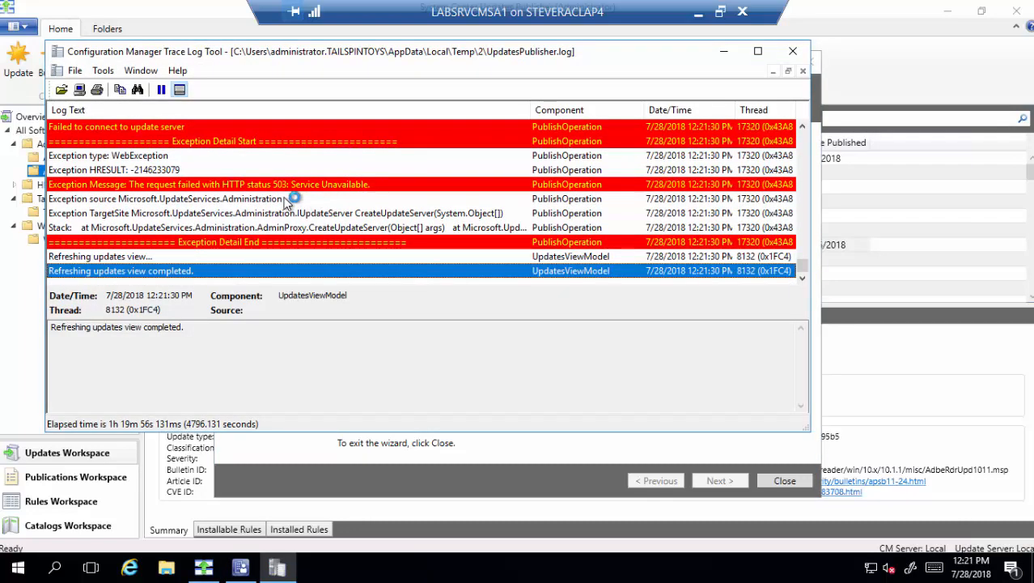
{"action": "scroll", "coordinate": [292, 200], "scroll_direction": "up", "scroll_amount": 2}
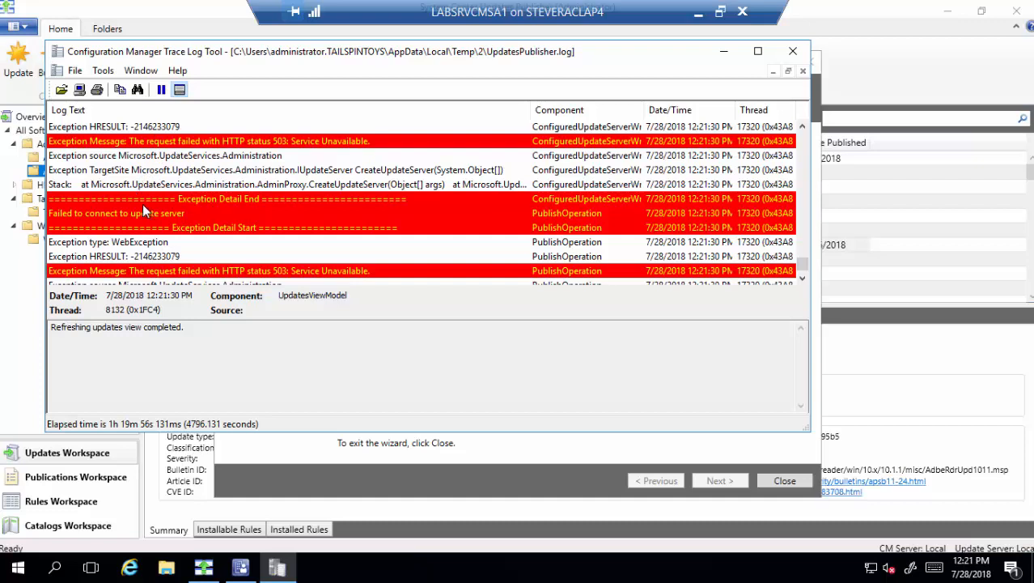
{"action": "left_click", "coordinate": [793, 51]}
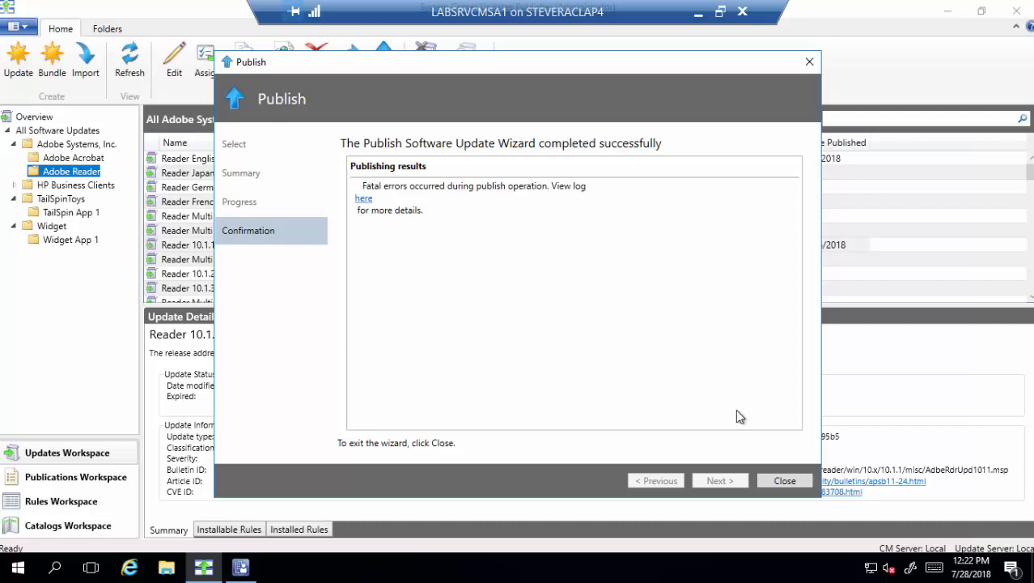
{"action": "left_click", "coordinate": [769, 481]}
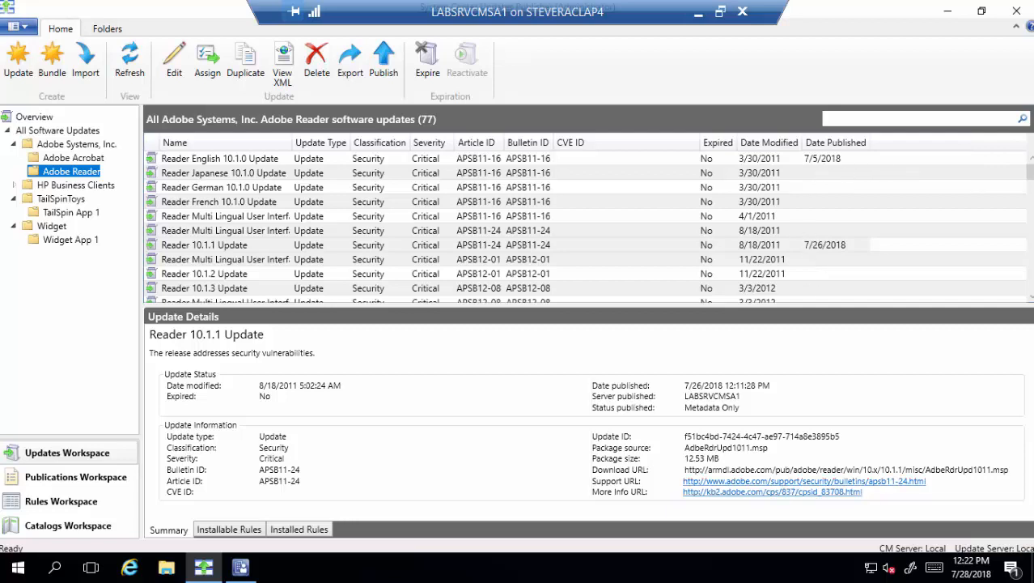
Switch to the Configuration Manager console and view the synchronization commands for All Software Updates in the Software Library without running any
{"action": "left_click", "coordinate": [948, 11]}
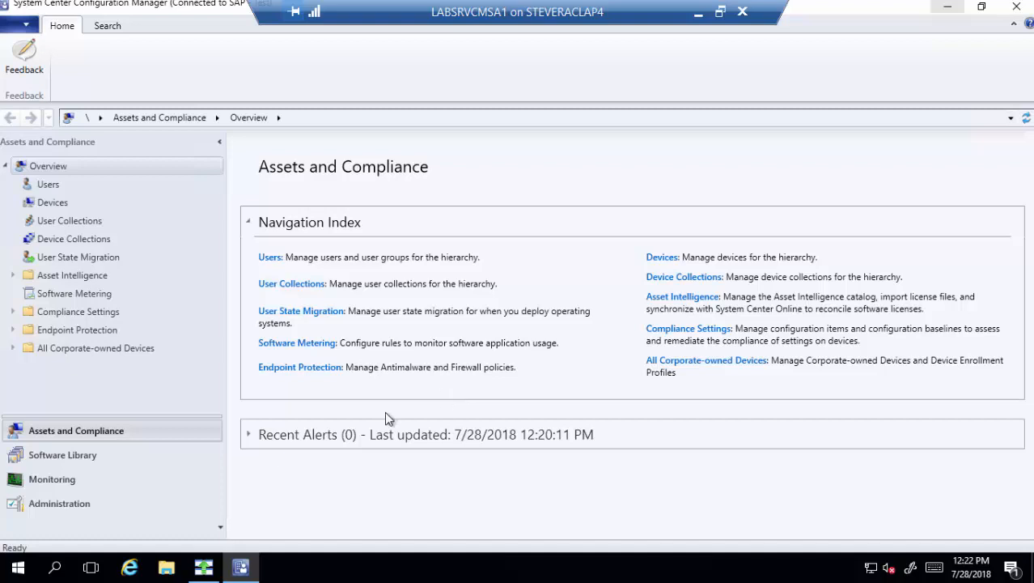
{"action": "left_click", "coordinate": [146, 459]}
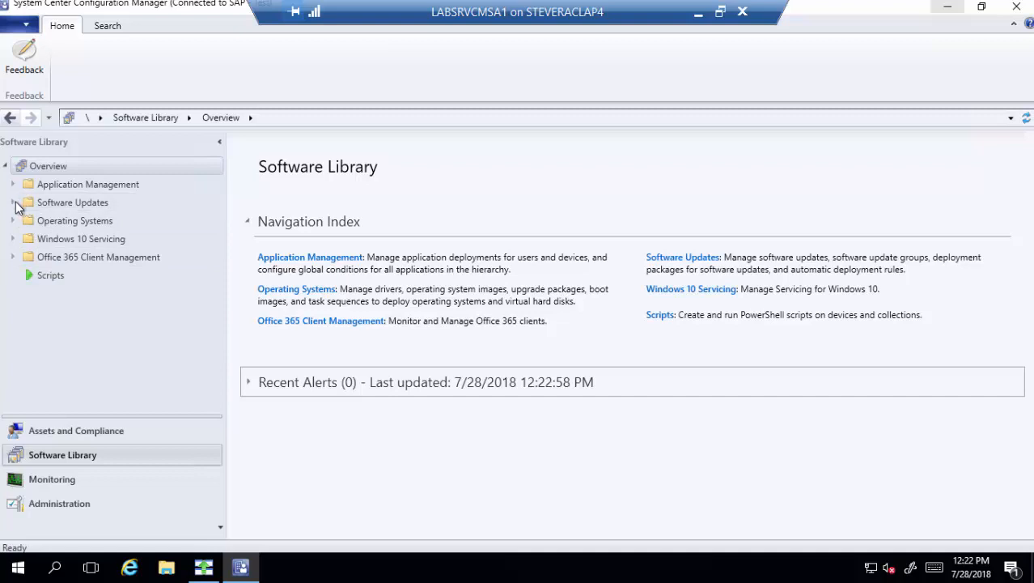
{"action": "left_click", "coordinate": [13, 203]}
{"action": "right_click", "coordinate": [63, 229]}
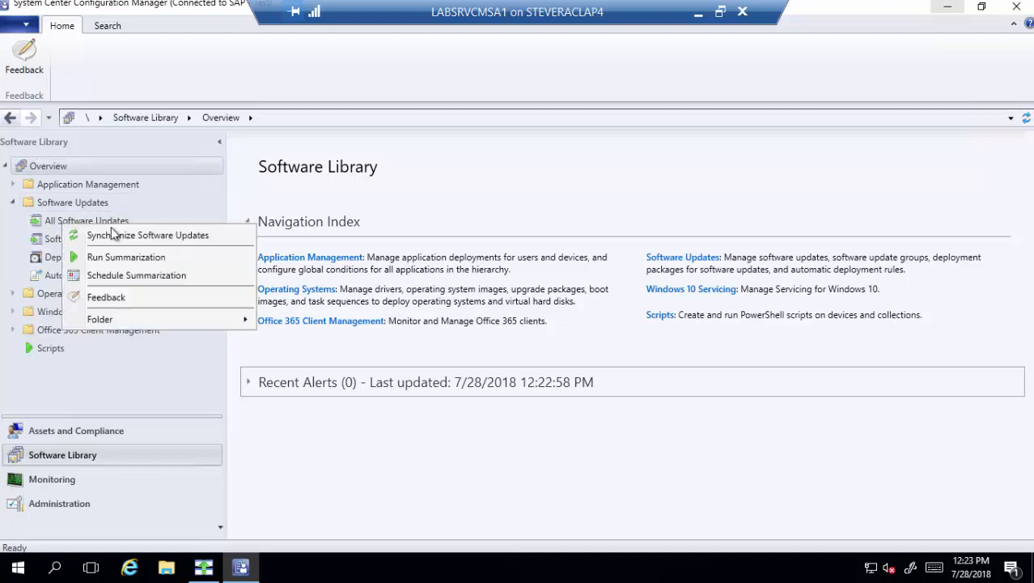
{"action": "left_click", "coordinate": [557, 208]}
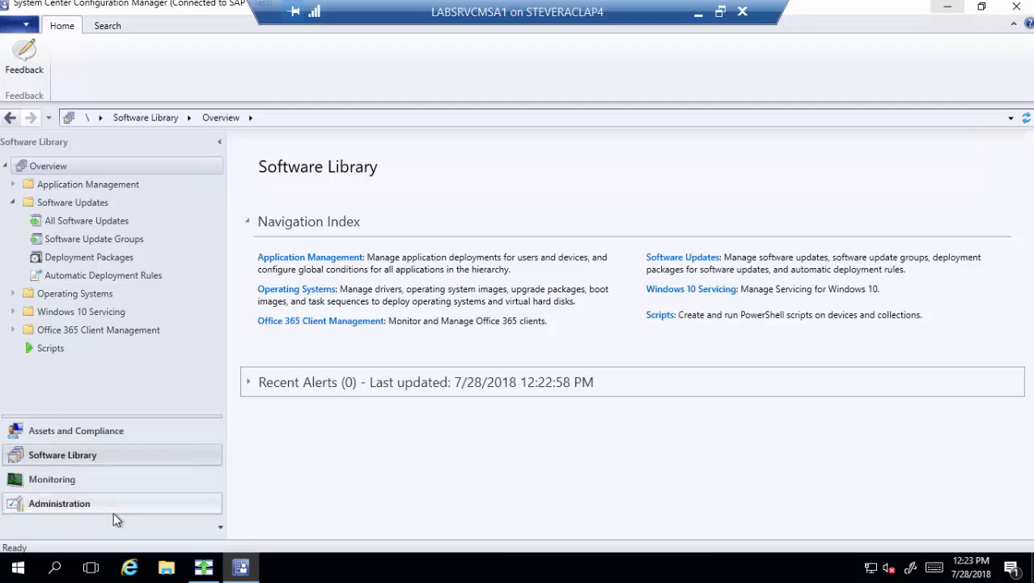
Review the products selected in the site's Software Update Point component properties and cancel without changes
{"action": "left_click", "coordinate": [115, 510]}
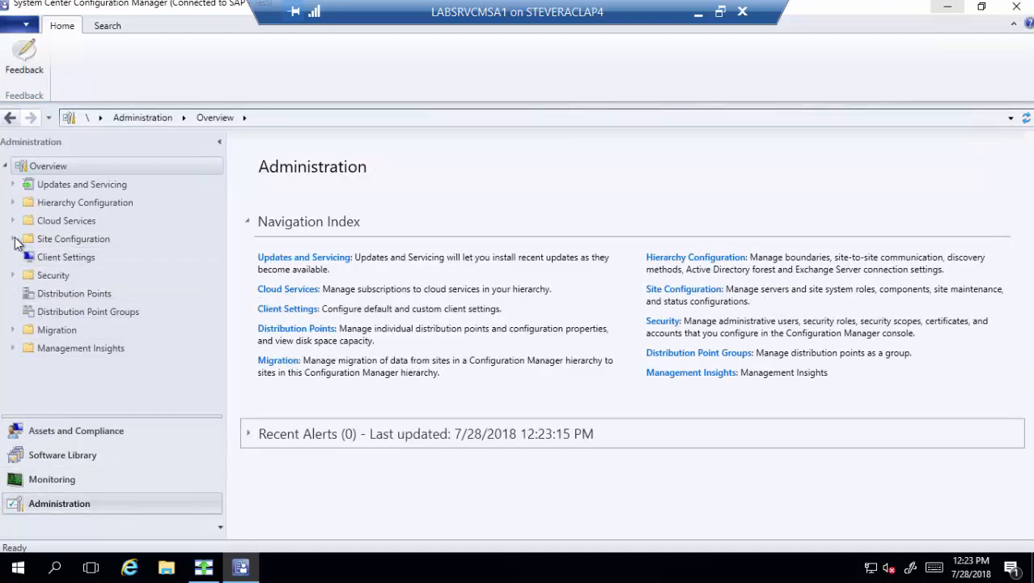
{"action": "left_click", "coordinate": [14, 239]}
{"action": "left_click", "coordinate": [52, 257]}
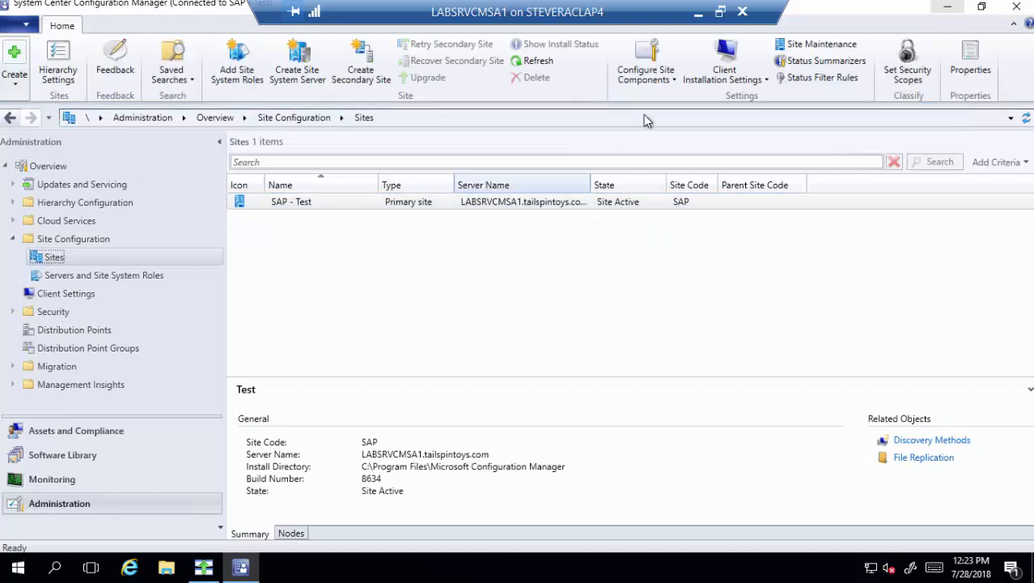
{"action": "left_click", "coordinate": [675, 82]}
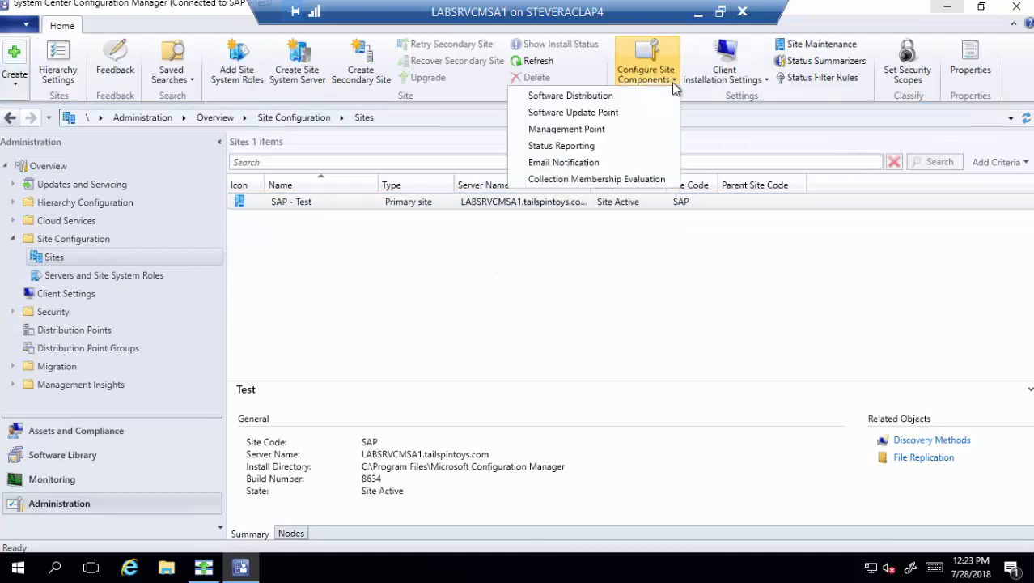
{"action": "left_click", "coordinate": [606, 113]}
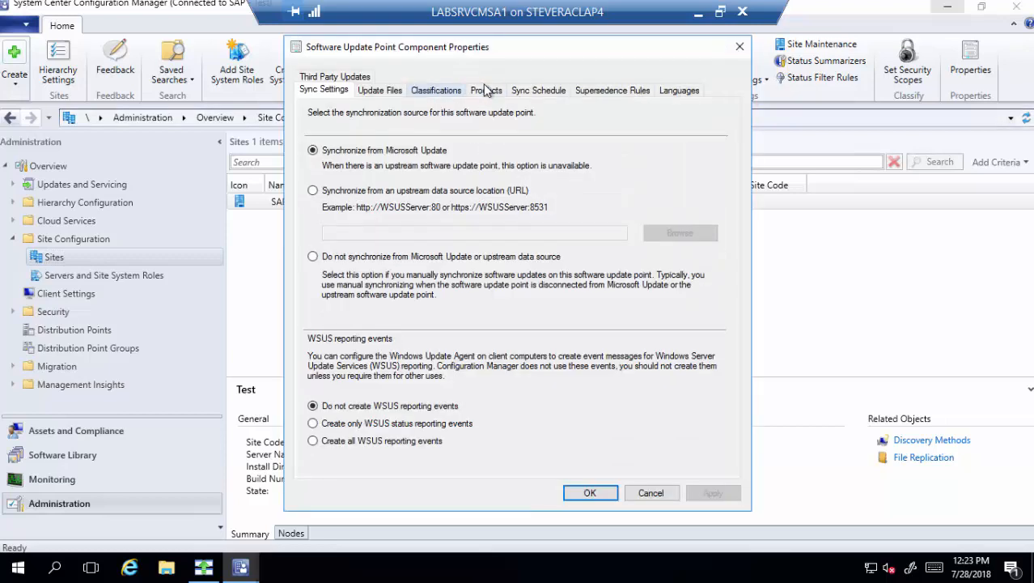
{"action": "left_click", "coordinate": [487, 90]}
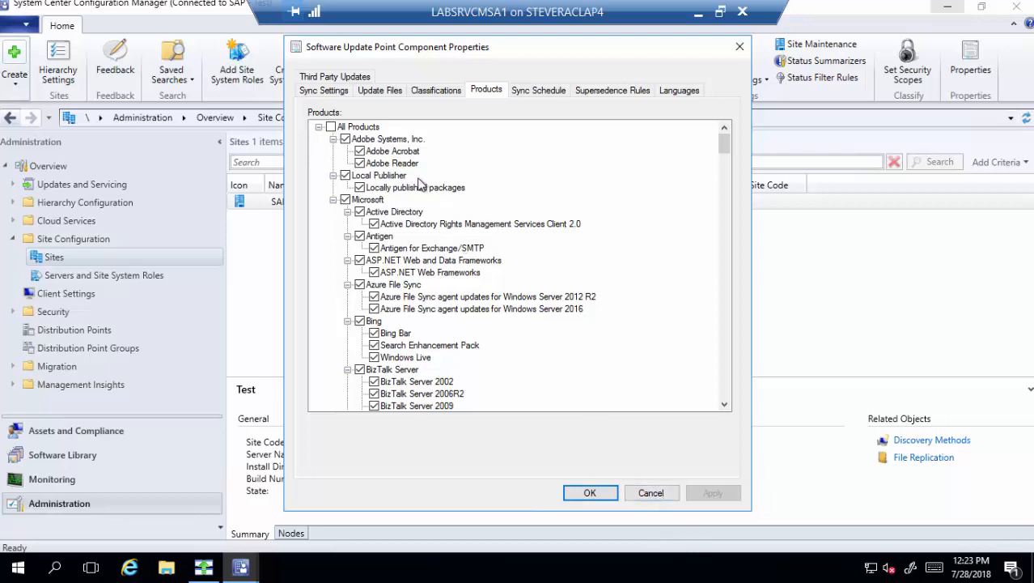
{"action": "left_click", "coordinate": [657, 496]}
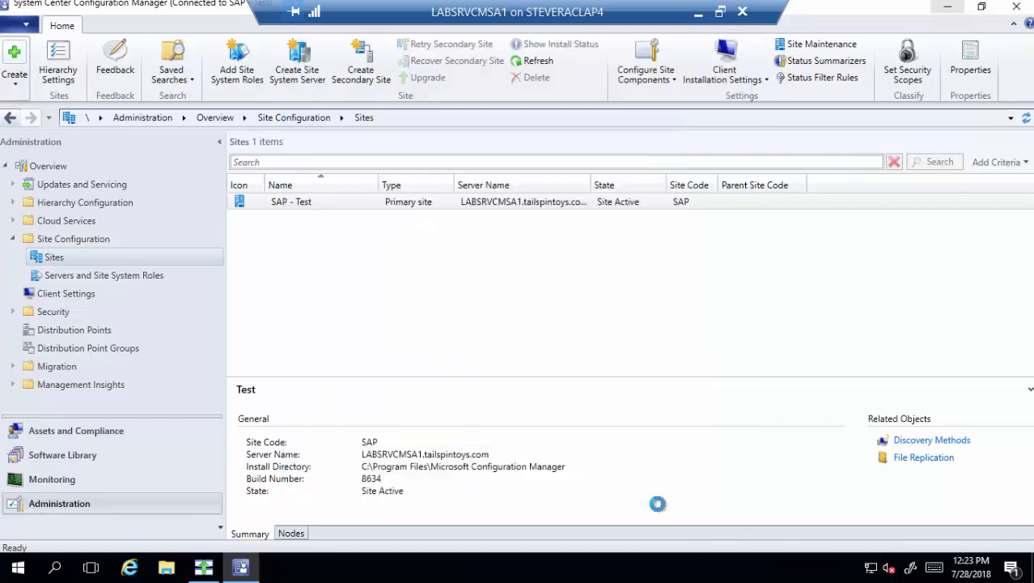
Search All Software Updates in the Software Library with a Vendor criterion of Adobe Systems, Inc
{"action": "left_click", "coordinate": [42, 455]}
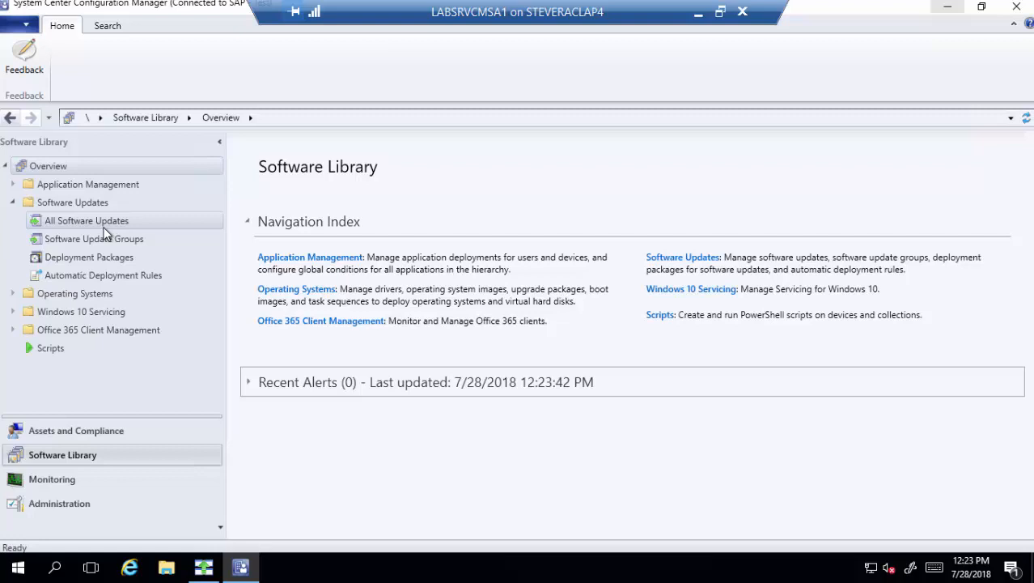
{"action": "left_click", "coordinate": [103, 225]}
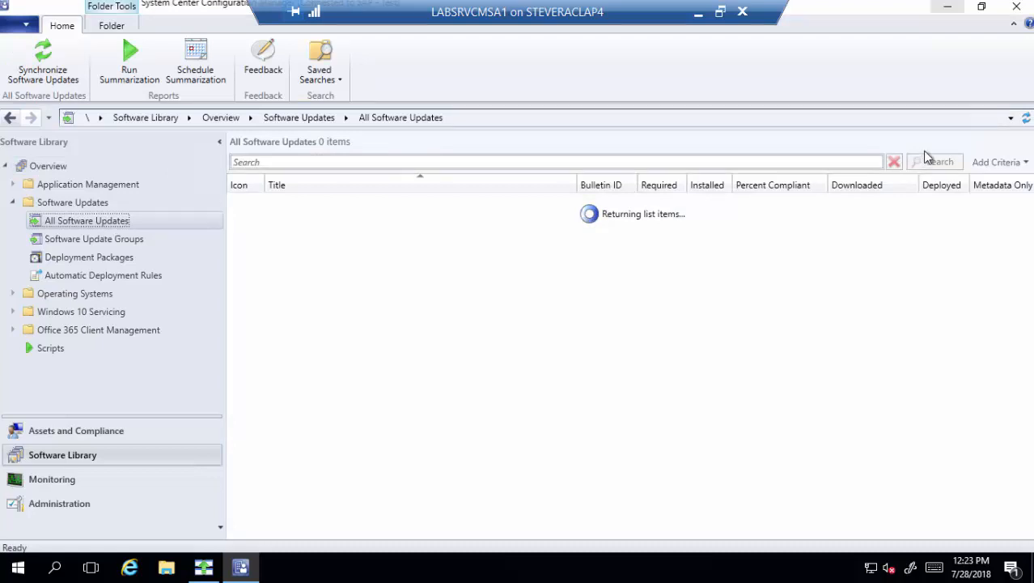
{"action": "left_click", "coordinate": [992, 162]}
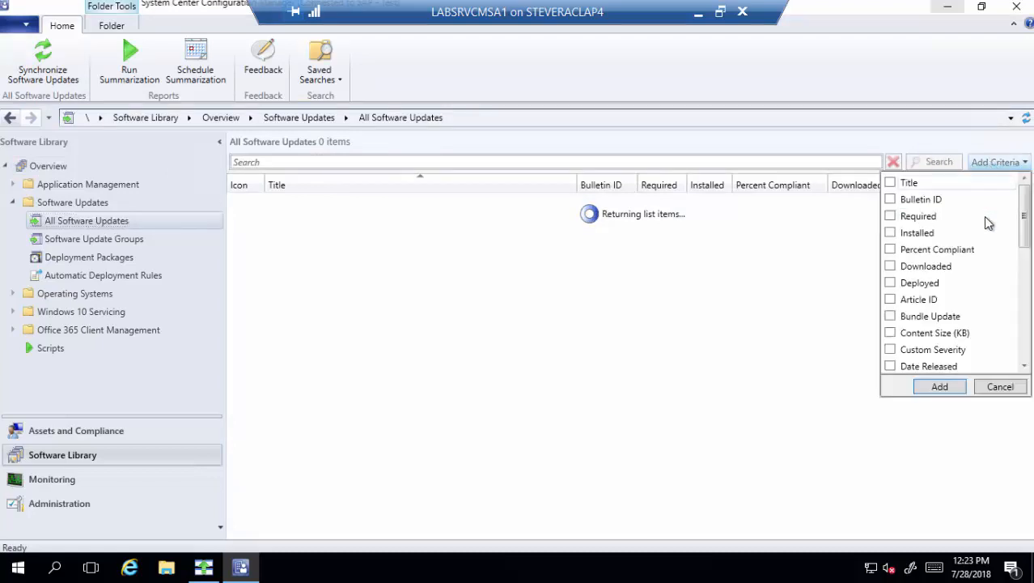
{"action": "scroll", "coordinate": [923, 340], "scroll_direction": "down", "scroll_amount": 6}
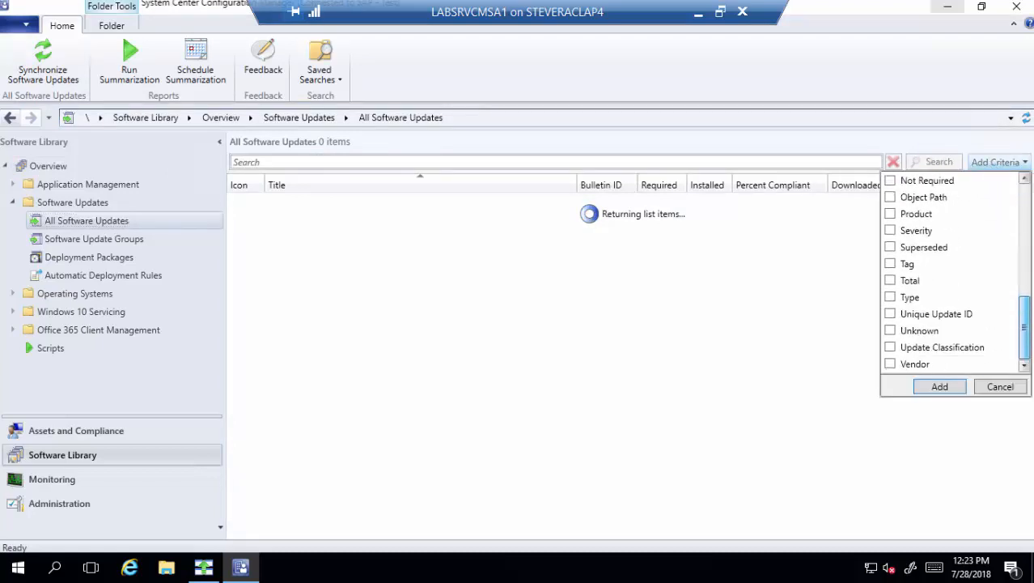
{"action": "left_click", "coordinate": [891, 363]}
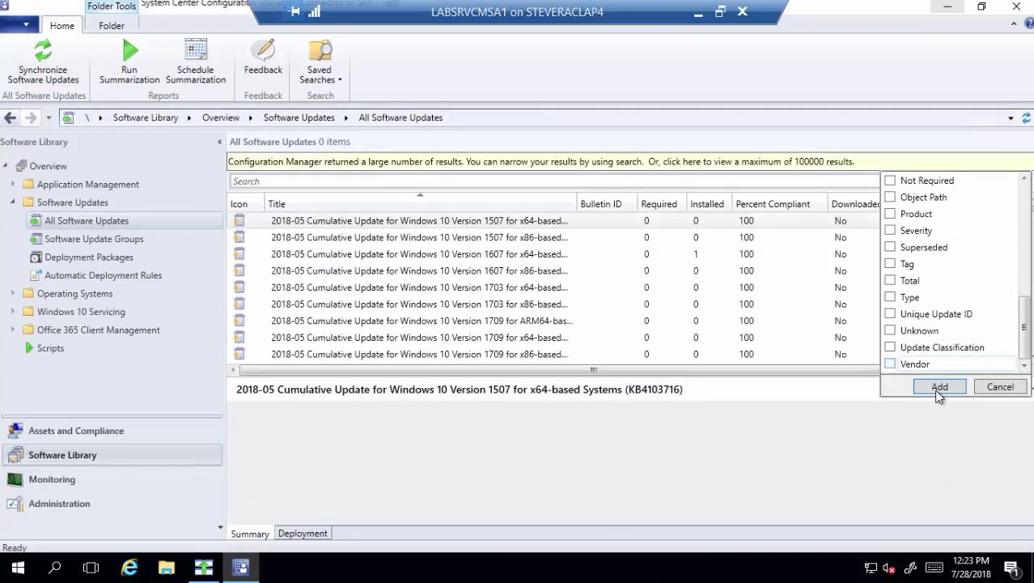
{"action": "left_click", "coordinate": [940, 386]}
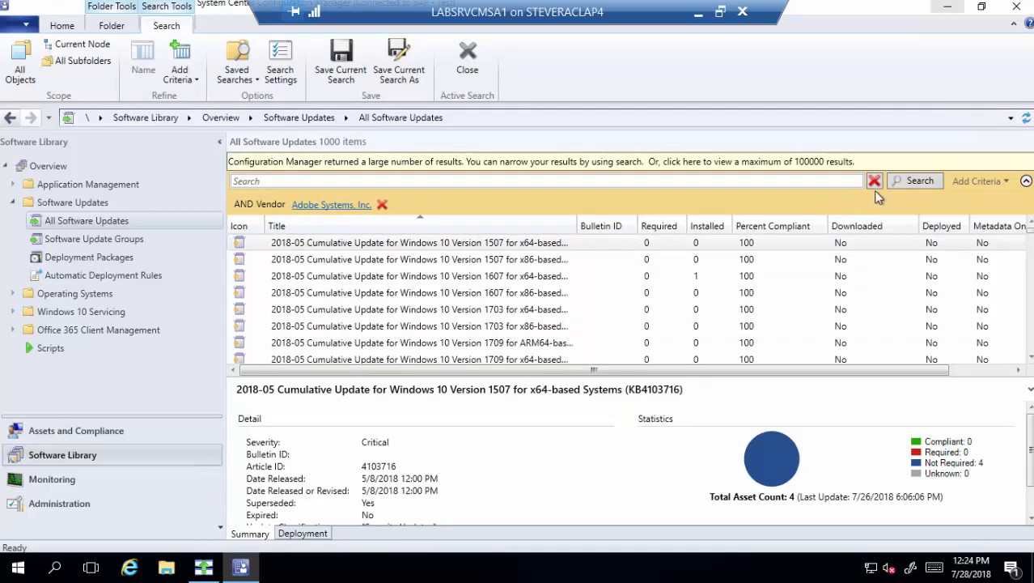
{"action": "left_click", "coordinate": [905, 186]}
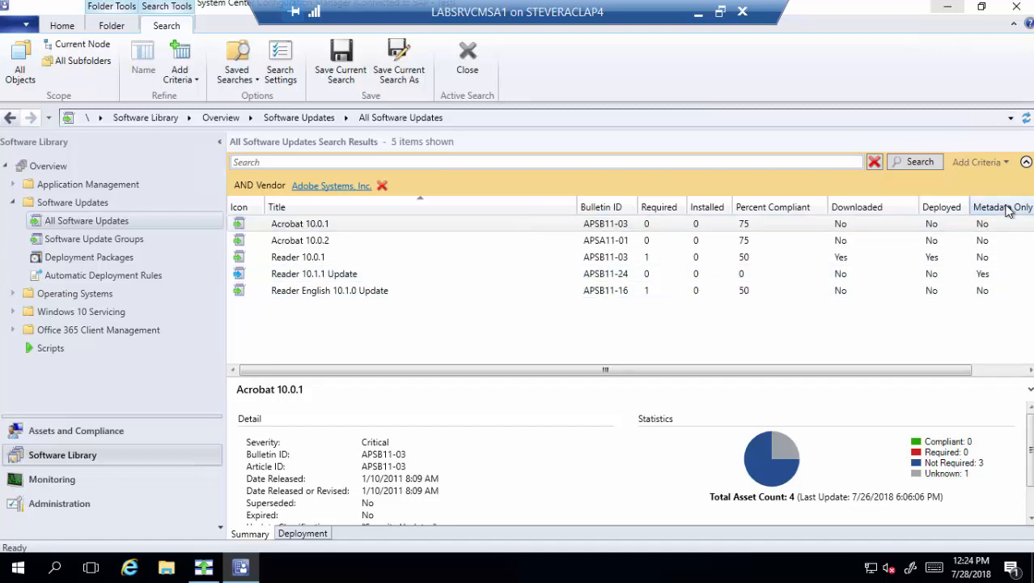
Check which columns are enabled for the software updates list, including Metadata Only and Vendor, without changing them
{"action": "right_click", "coordinate": [549, 212]}
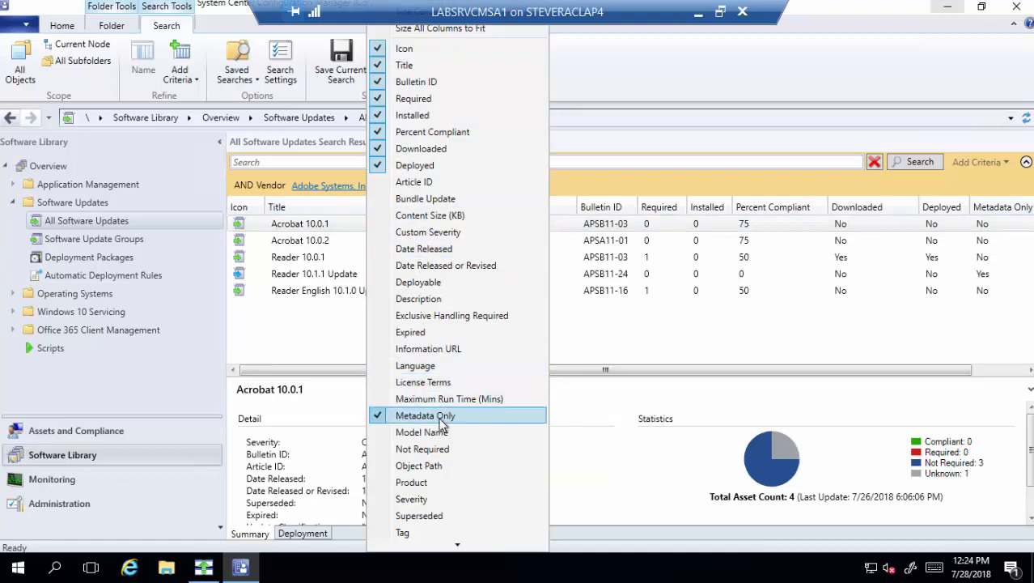
{"action": "scroll", "coordinate": [437, 425], "scroll_direction": "down", "scroll_amount": 3}
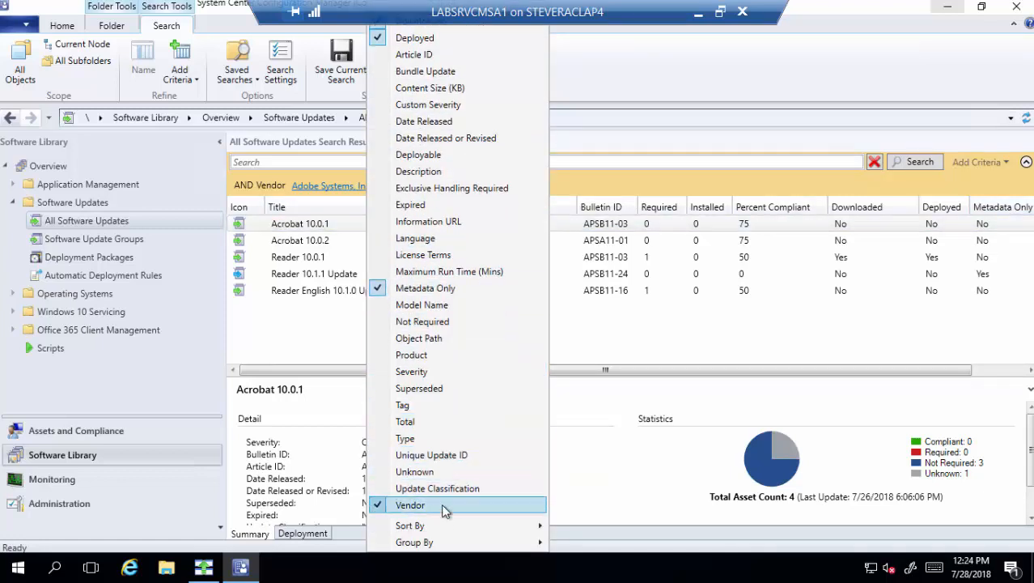
{"action": "left_click", "coordinate": [745, 332]}
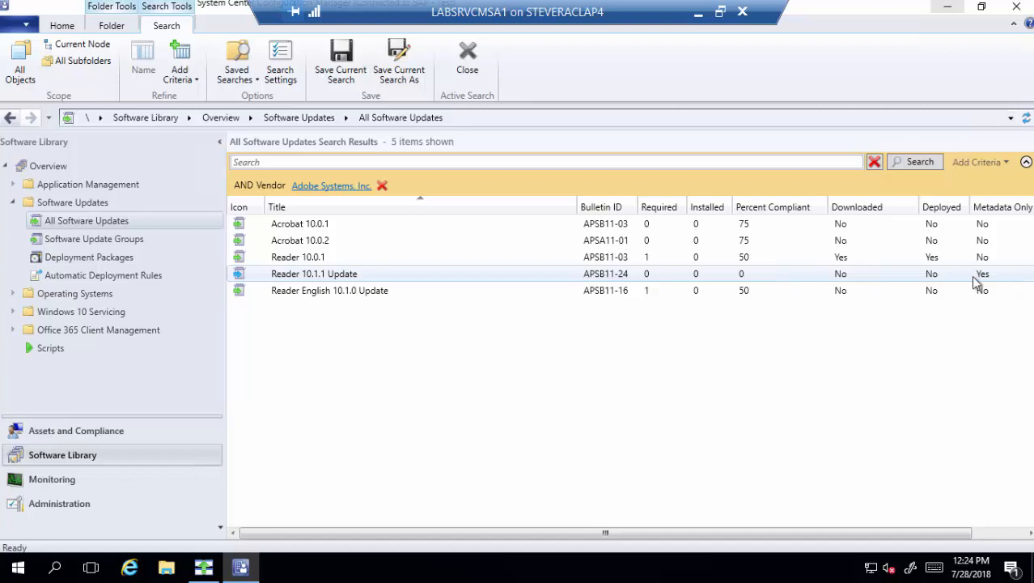
Try to deploy the metadata-only Reader 10.1.1 Update to the All Systems collection, and exit the deployment wizard
{"action": "right_click", "coordinate": [451, 281]}
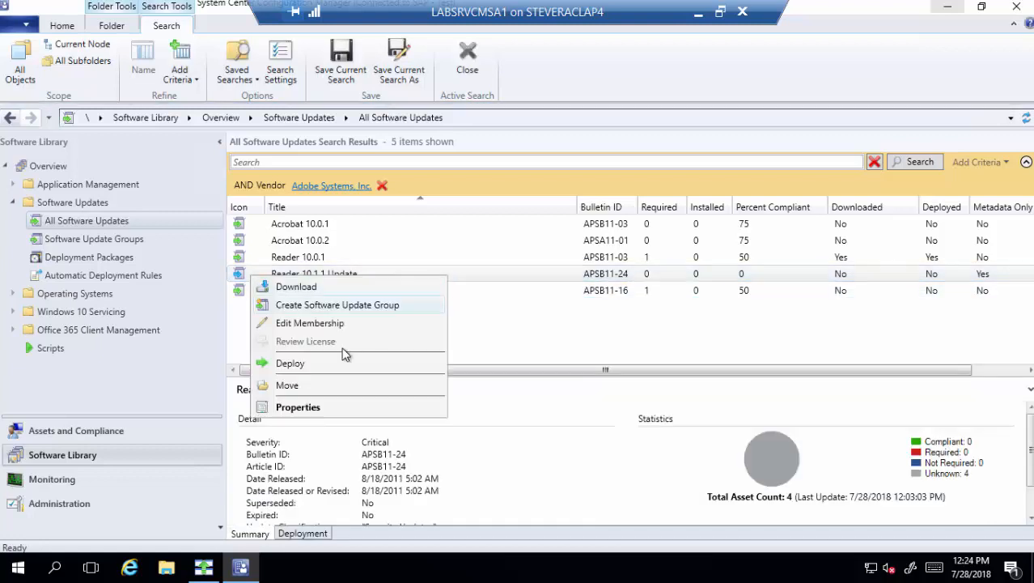
{"action": "left_click", "coordinate": [330, 368]}
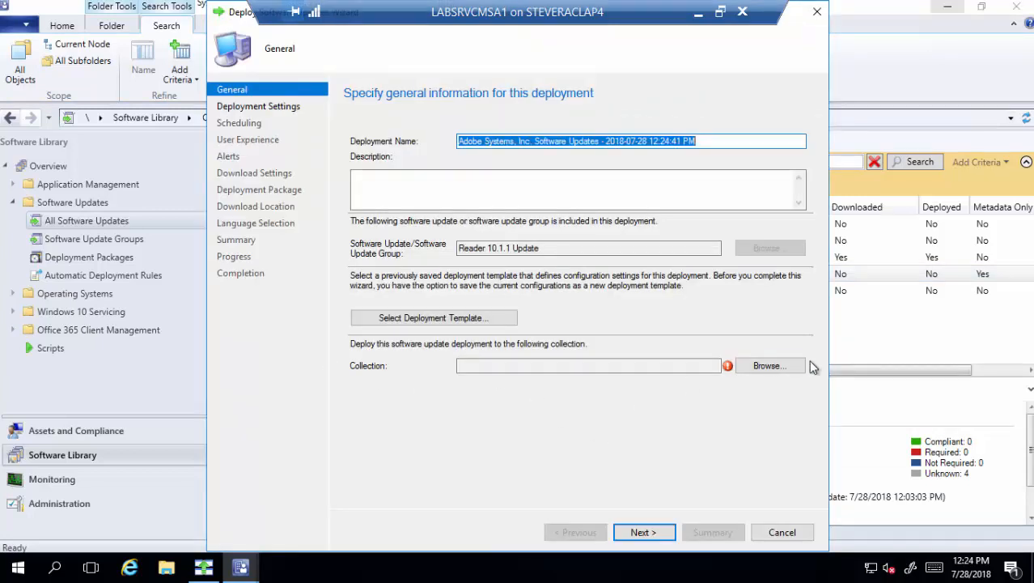
{"action": "left_click", "coordinate": [768, 366]}
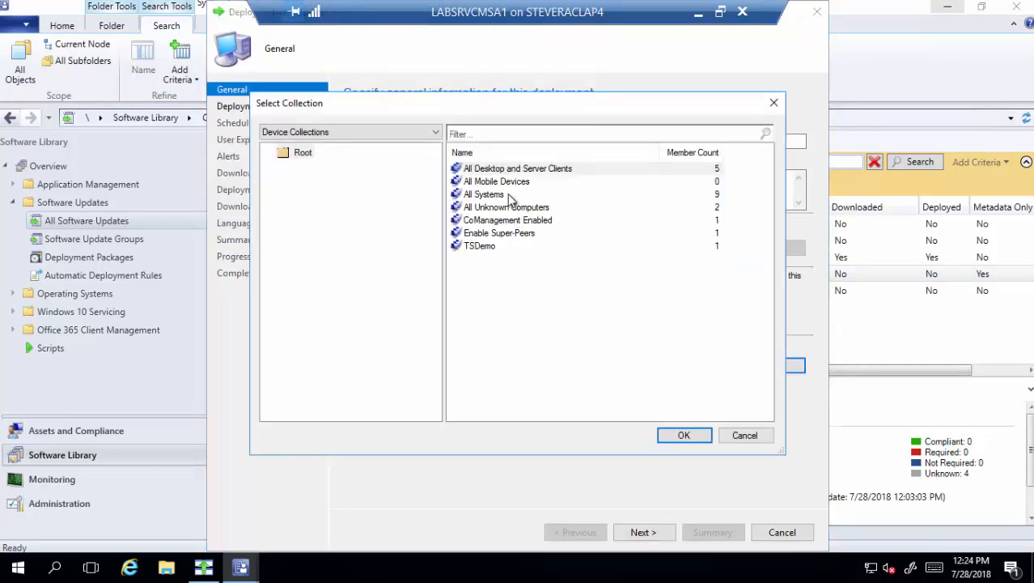
{"action": "left_click", "coordinate": [508, 195]}
{"action": "left_click", "coordinate": [684, 435]}
{"action": "left_click", "coordinate": [648, 534]}
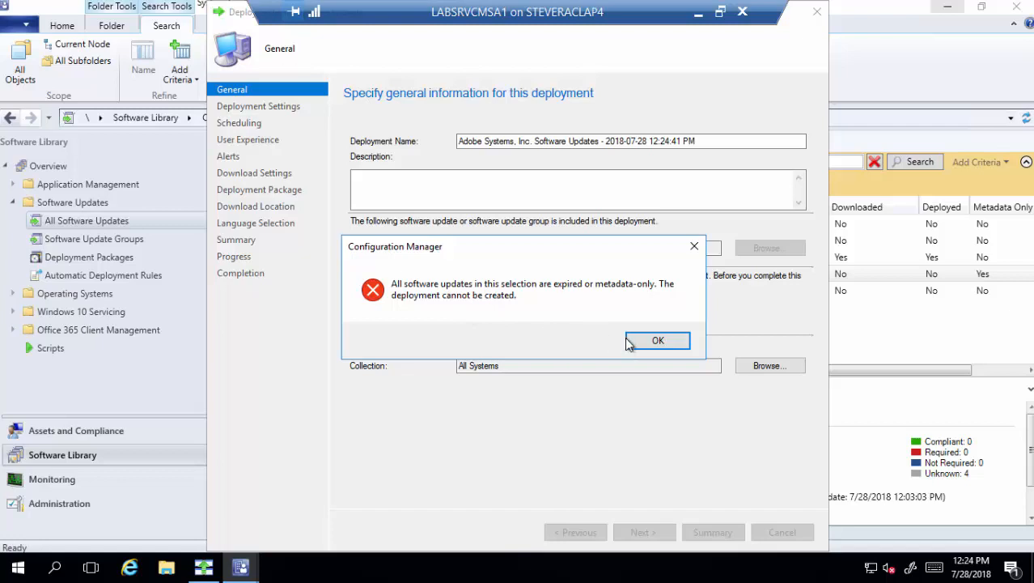
{"action": "left_click", "coordinate": [652, 340]}
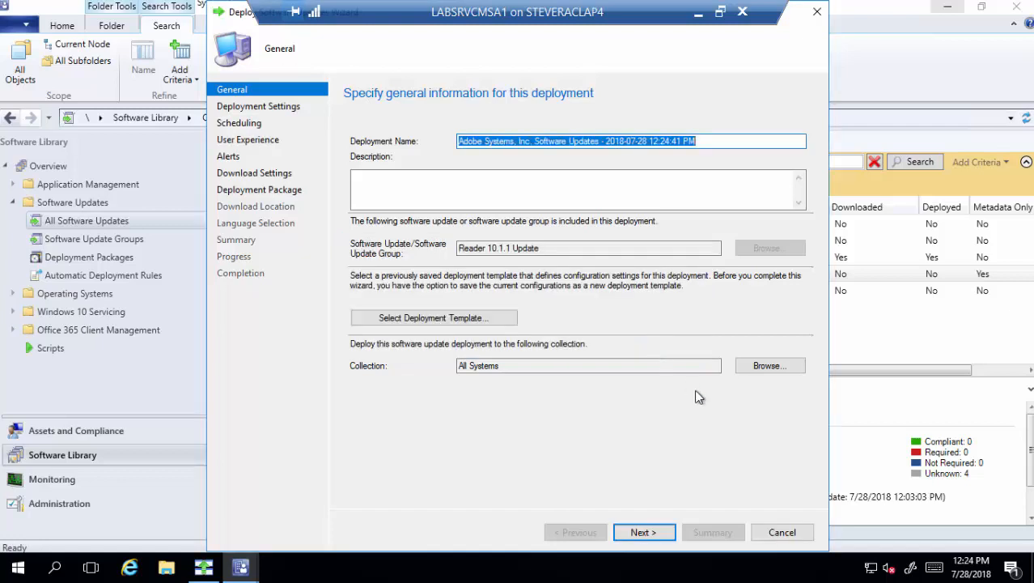
{"action": "left_click", "coordinate": [782, 533]}
{"action": "left_click", "coordinate": [557, 346]}
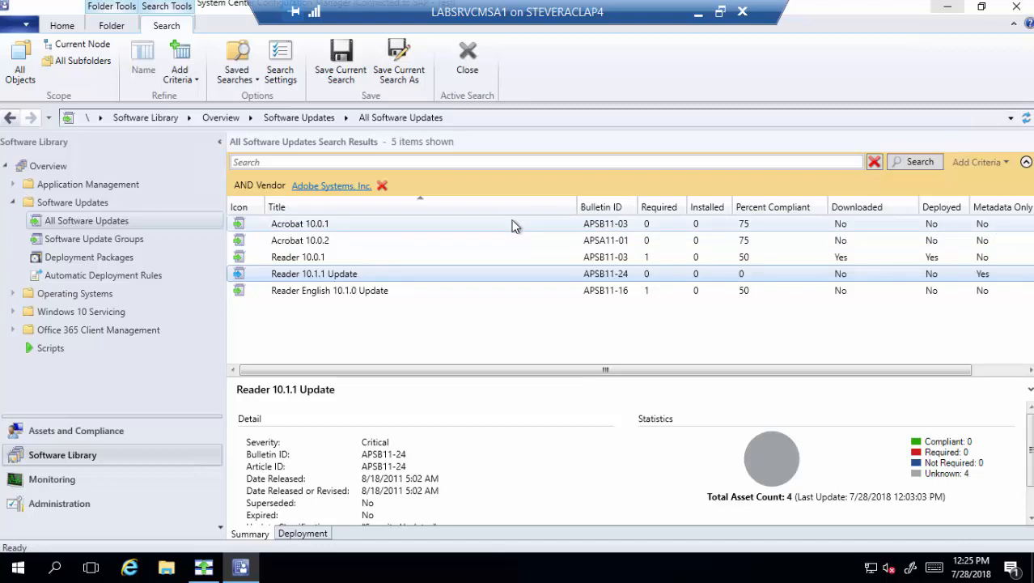
Start a deployment of the Reader 10.0.1 update targeting the Enable Super-Peers collection
{"action": "left_click", "coordinate": [385, 257]}
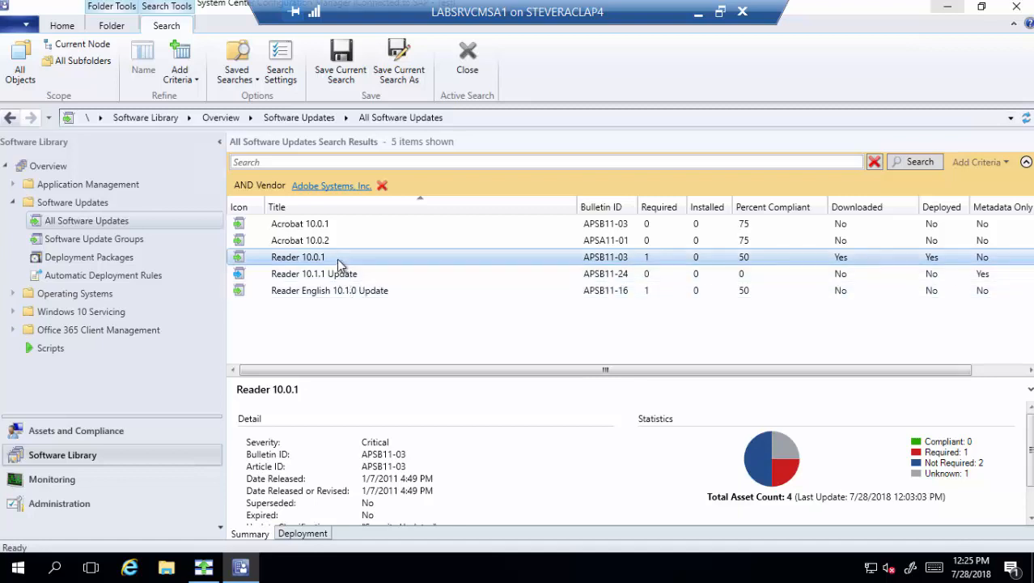
{"action": "right_click", "coordinate": [339, 260]}
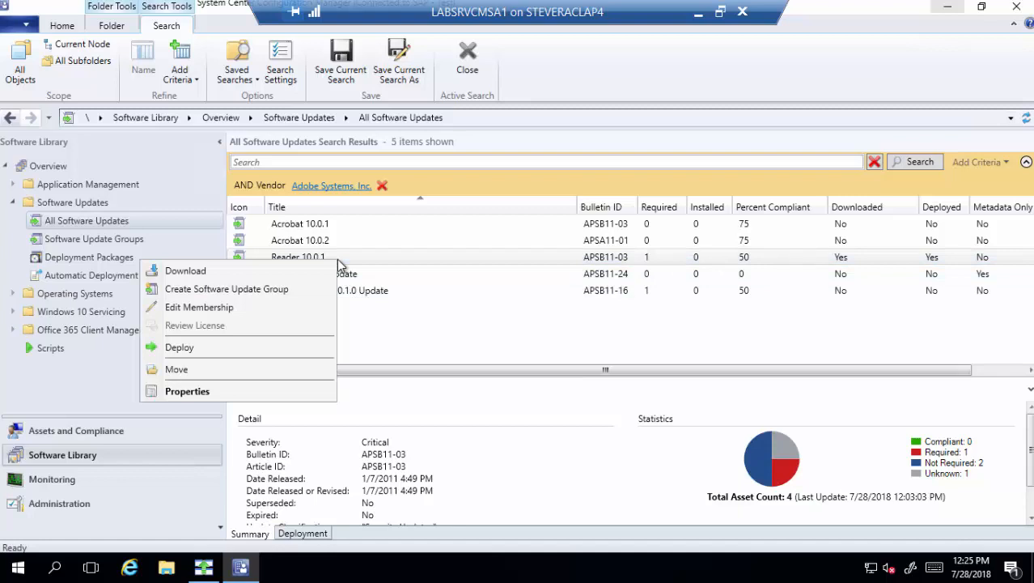
{"action": "left_click", "coordinate": [241, 350]}
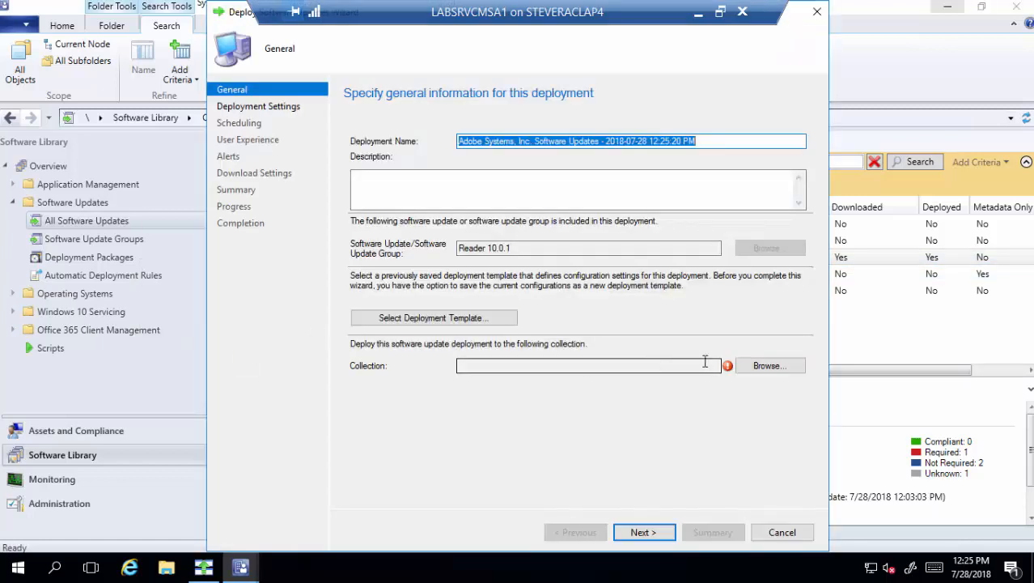
{"action": "left_click", "coordinate": [759, 368]}
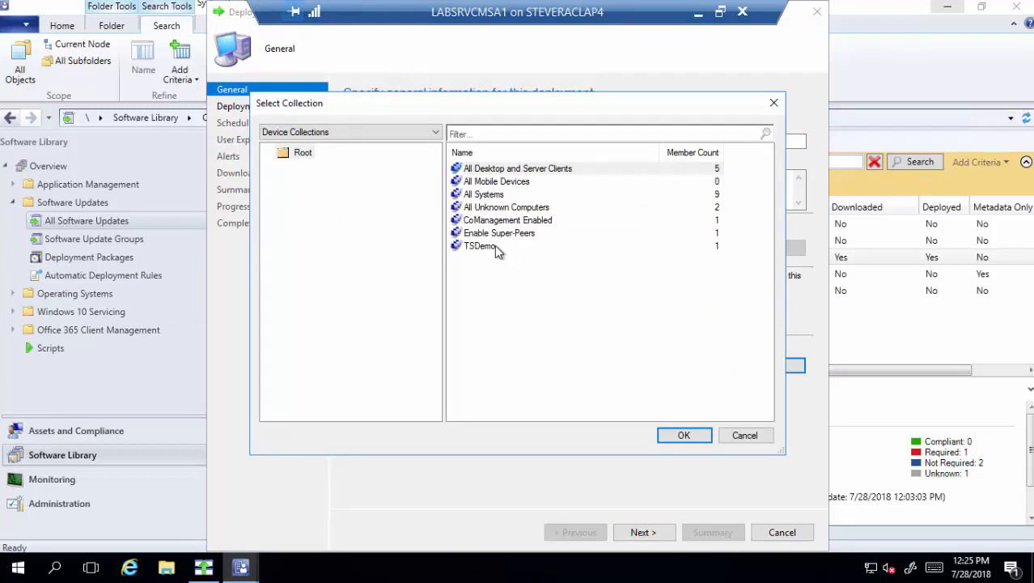
{"action": "left_click", "coordinate": [530, 234]}
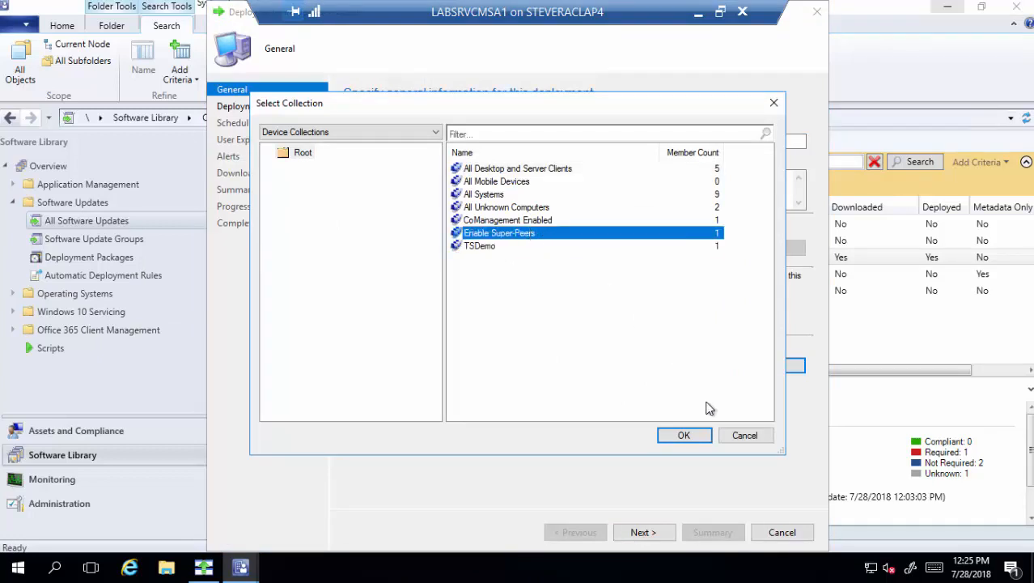
{"action": "left_click", "coordinate": [688, 435]}
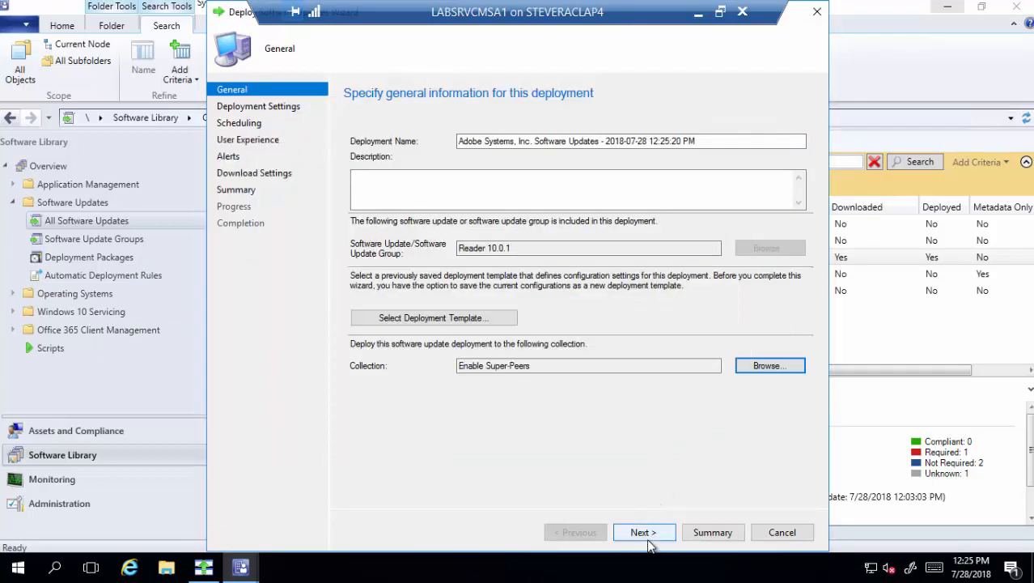
{"action": "left_click", "coordinate": [648, 534]}
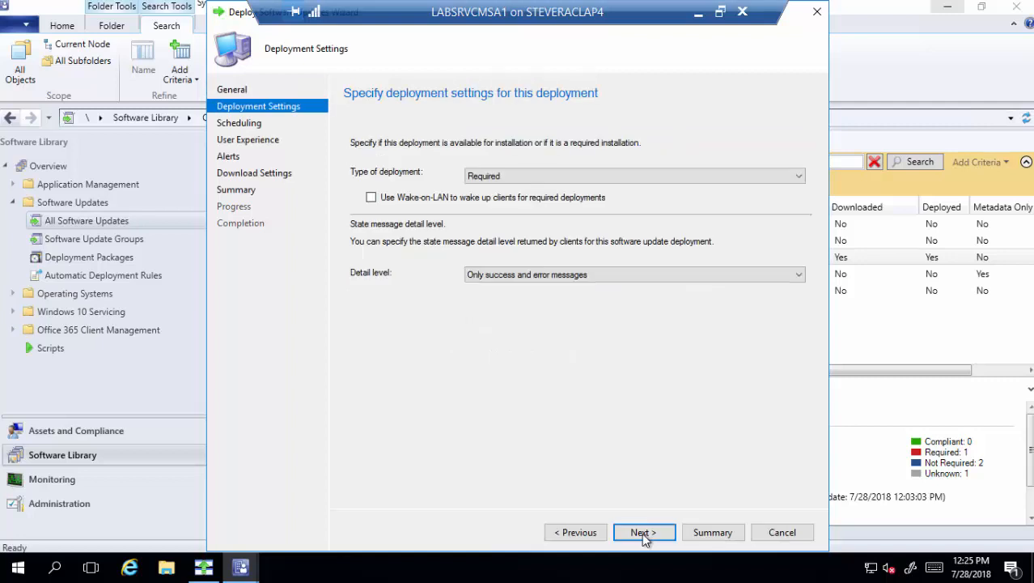
Review the Reader 10.0.1 deployment's settings pages through Download Settings, and exit the wizard without saving
{"action": "left_click", "coordinate": [641, 532]}
{"action": "left_click", "coordinate": [642, 533]}
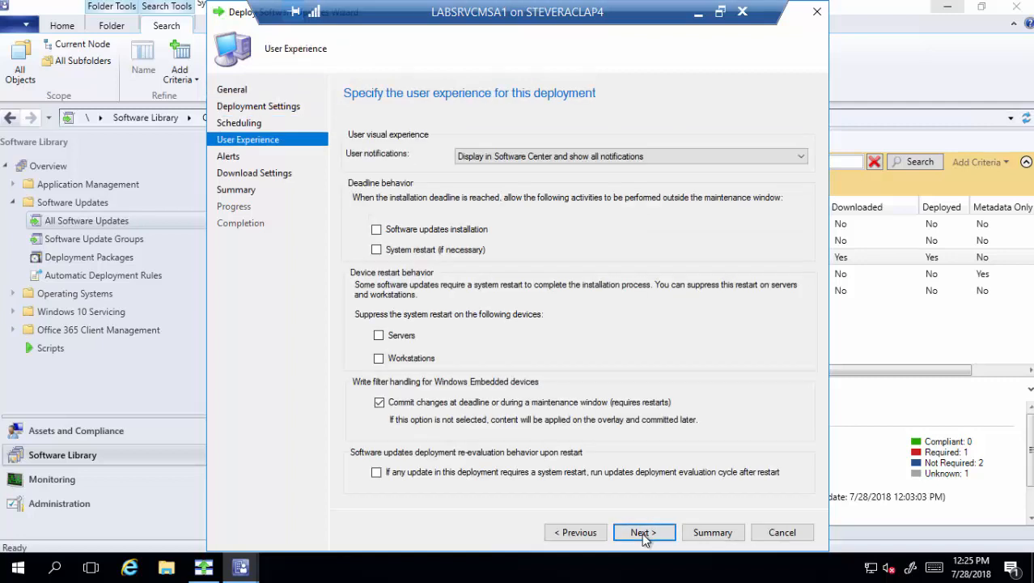
{"action": "left_click", "coordinate": [642, 532]}
{"action": "left_click", "coordinate": [642, 533]}
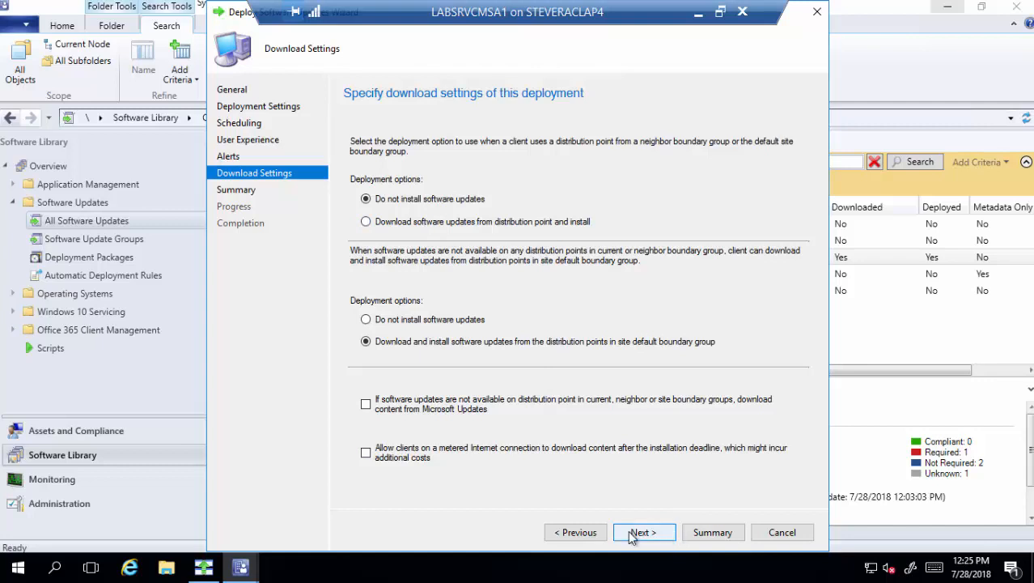
{"action": "left_click", "coordinate": [782, 533]}
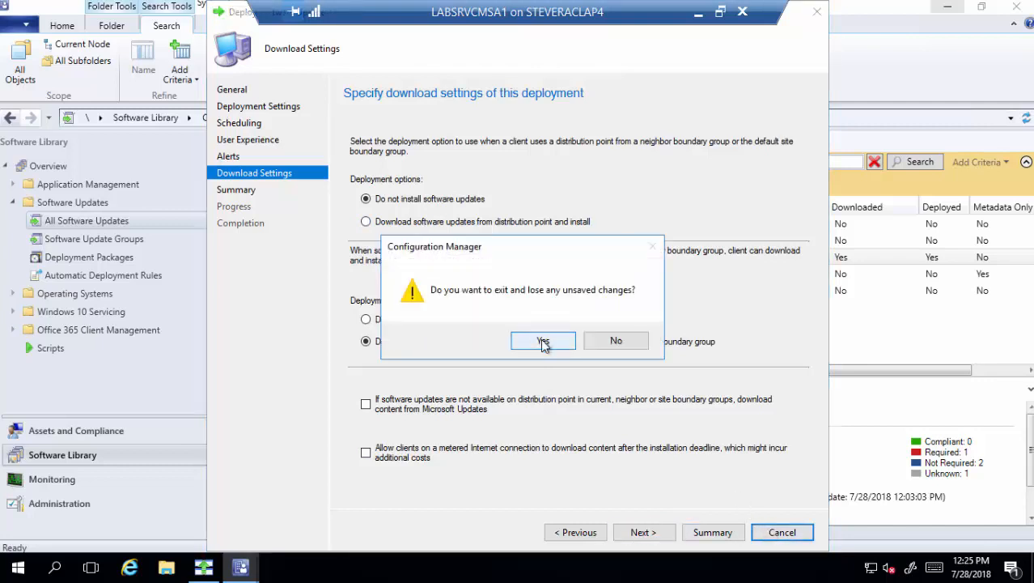
{"action": "left_click", "coordinate": [544, 341]}
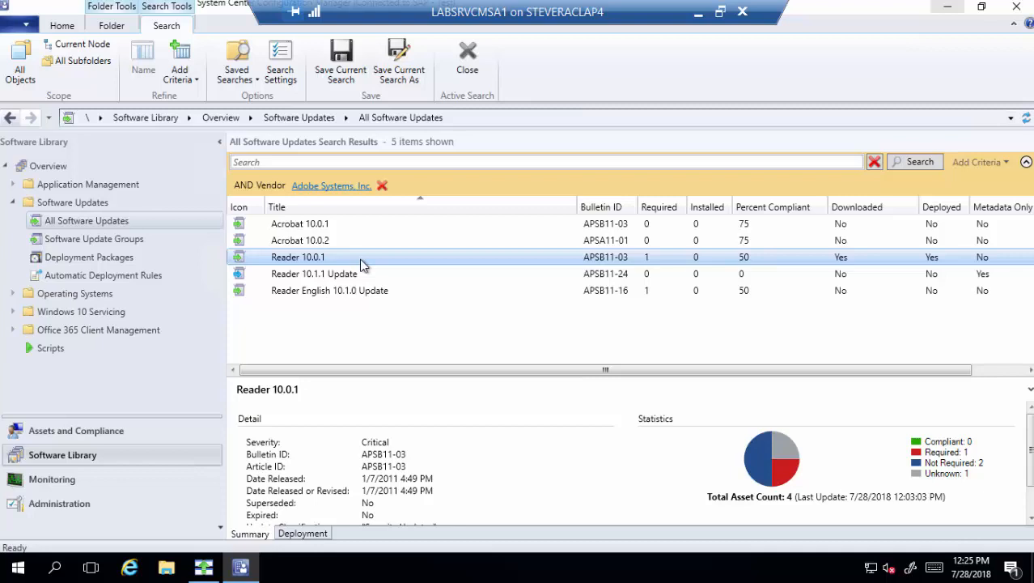
Start downloading Acrobat 10.0.2 into the existing Update Package, review the download source location options, and cancel the wizard
{"action": "right_click", "coordinate": [347, 243]}
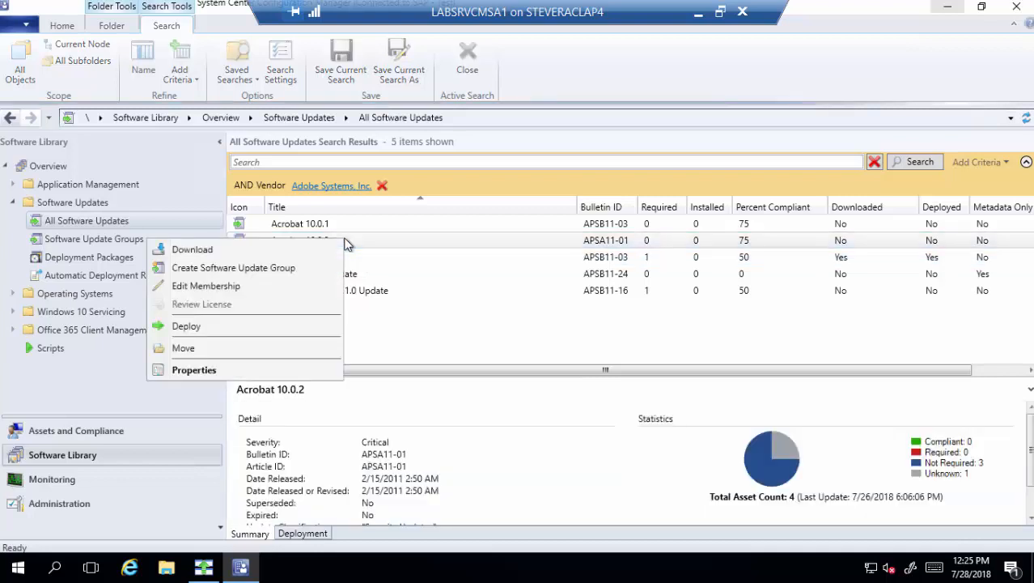
{"action": "left_click", "coordinate": [278, 252]}
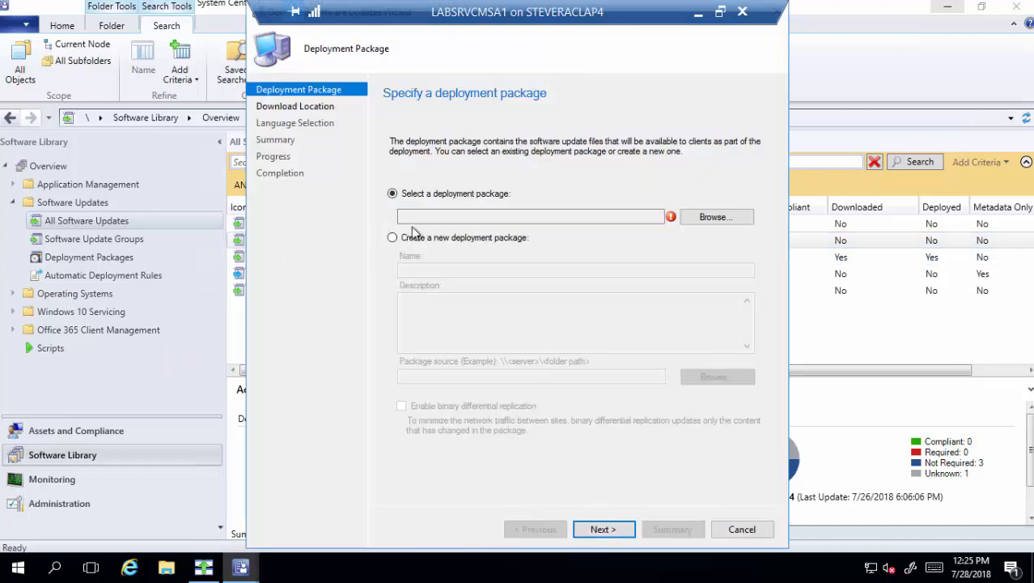
{"action": "left_click", "coordinate": [706, 220]}
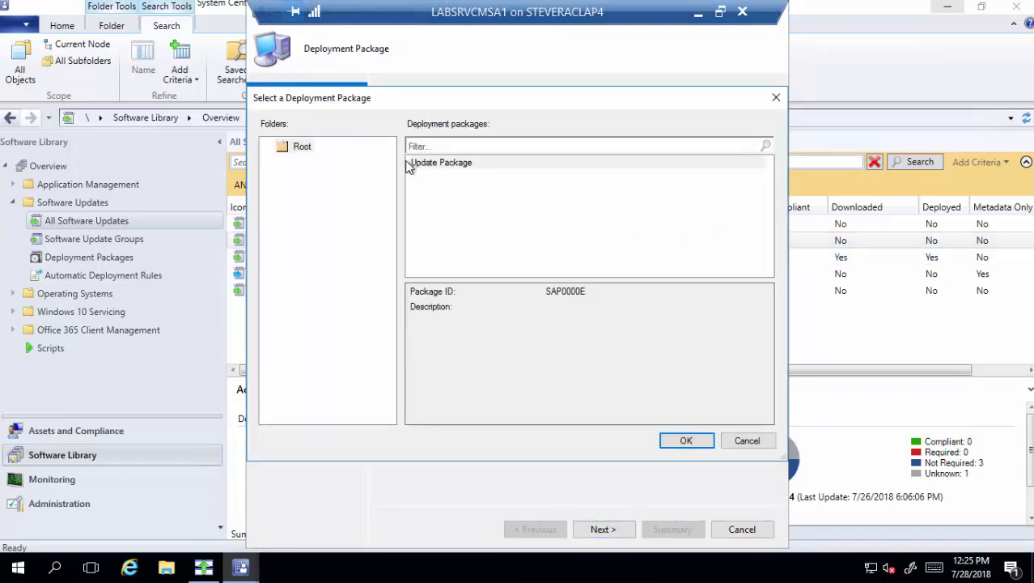
{"action": "left_click", "coordinate": [412, 165]}
{"action": "left_click", "coordinate": [687, 438]}
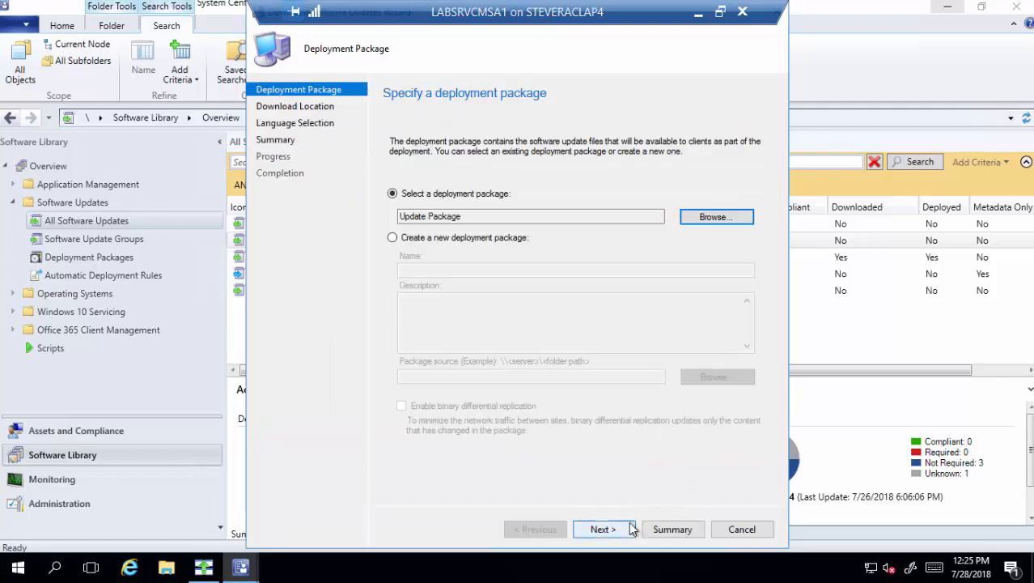
{"action": "left_click", "coordinate": [603, 528]}
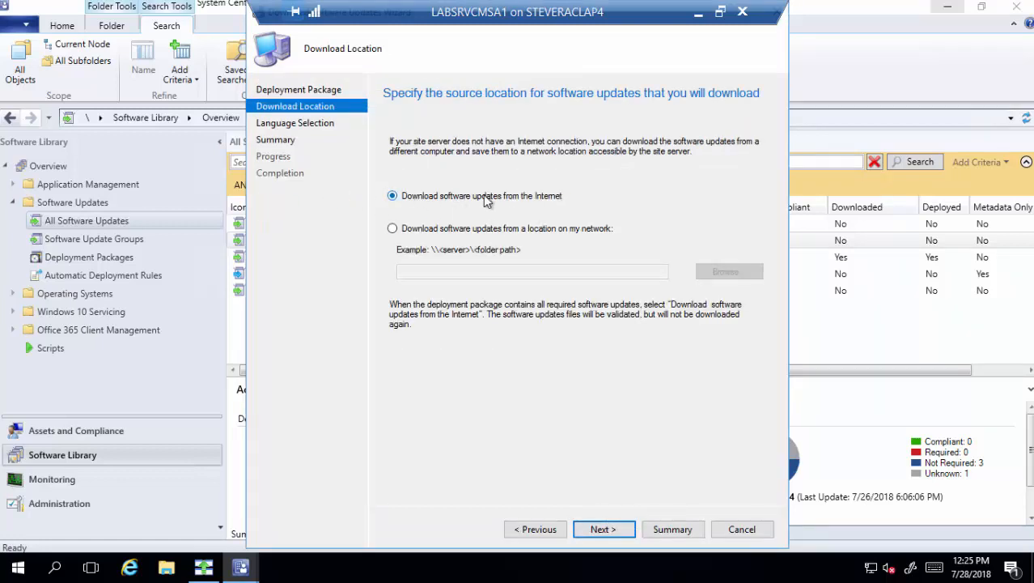
{"action": "left_click", "coordinate": [744, 528]}
{"action": "left_click", "coordinate": [539, 341]}
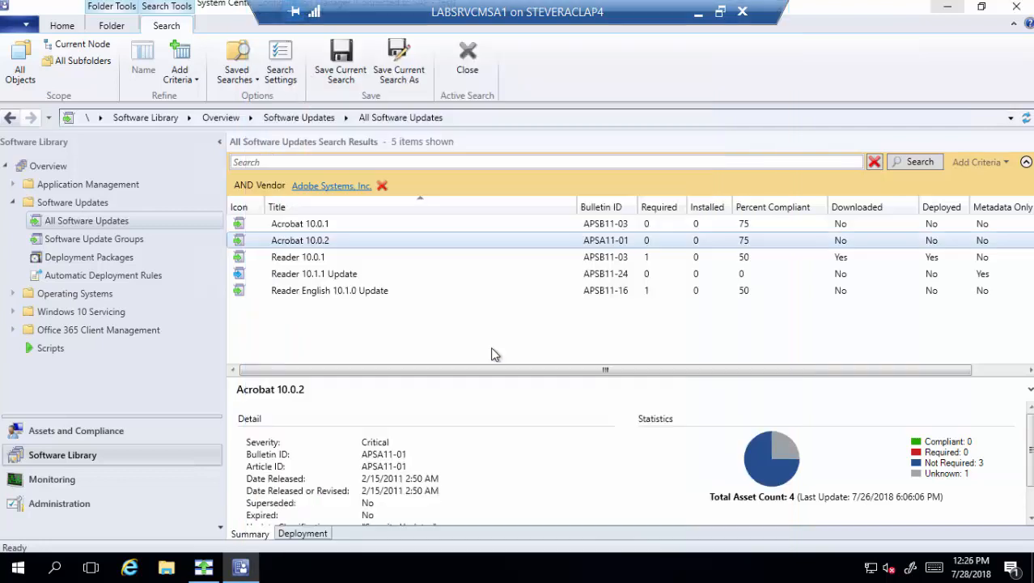
View the existing deployments of the Reader 10.0.1 update
{"action": "left_click", "coordinate": [316, 255]}
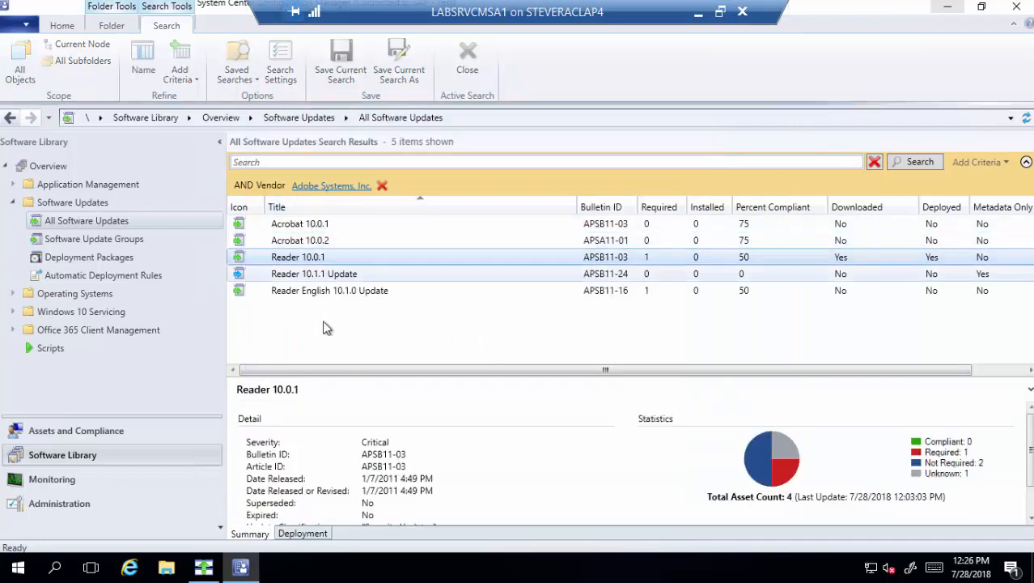
{"action": "left_click", "coordinate": [315, 534]}
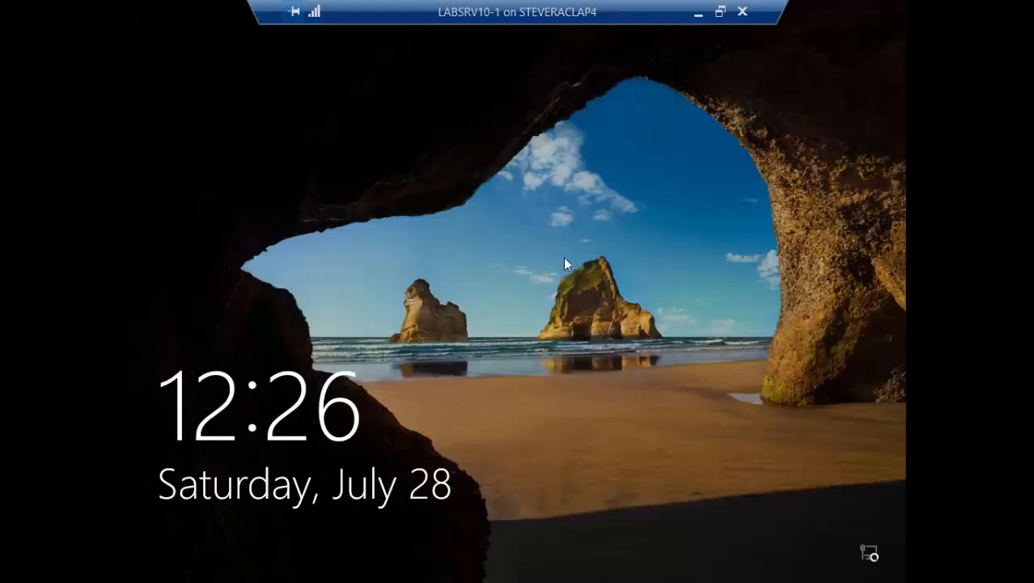
Unlock the LABSRV10-1 client by entering the domain administrator account's password
{"action": "left_click", "coordinate": [608, 250]}
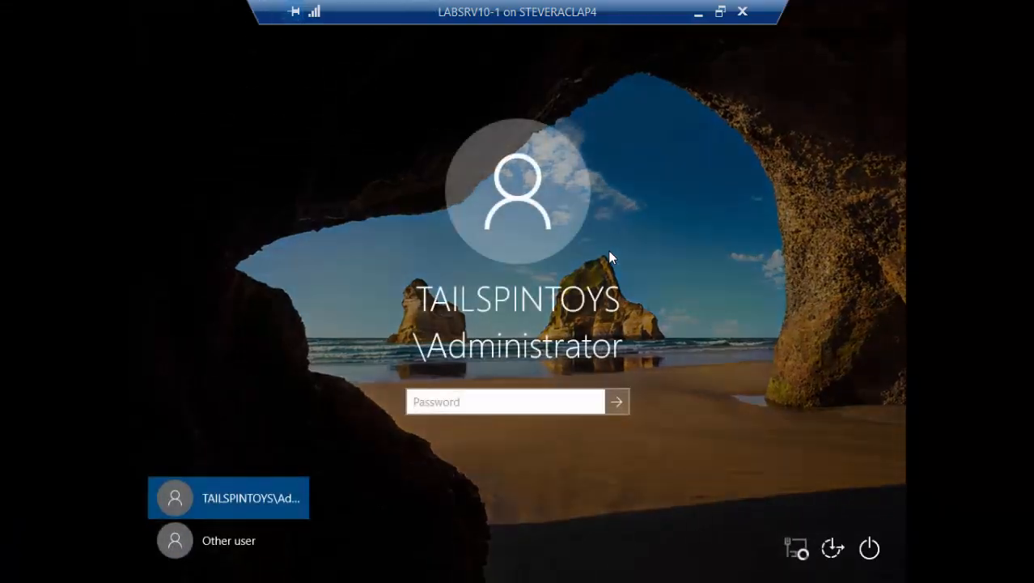
{"action": "type", "text": "••••••••••"}
{"action": "key", "text": "Return"}
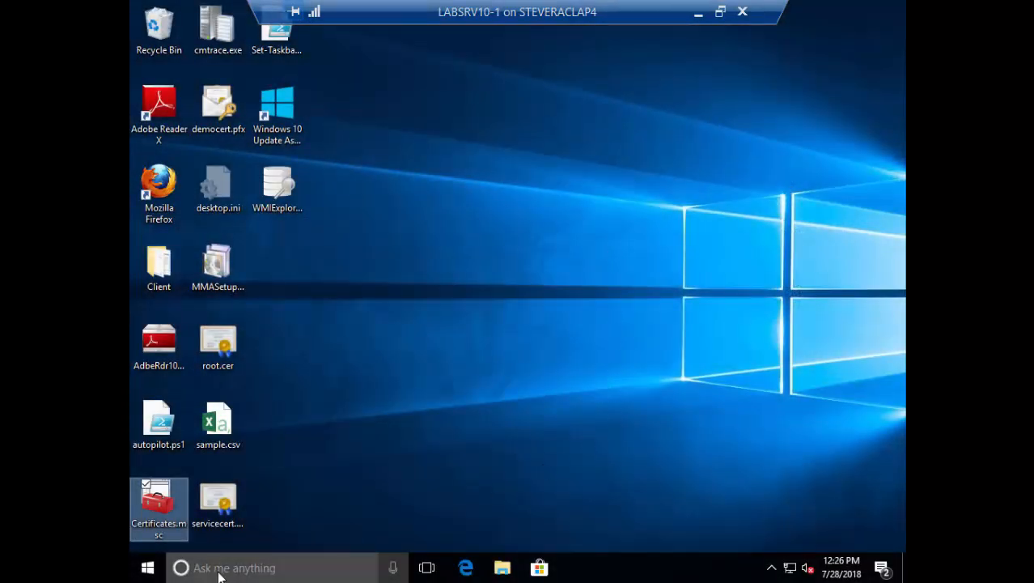
Search the client for "software", open Software Center, and display its available updates
{"action": "left_click", "coordinate": [219, 569]}
{"action": "type", "text": "sof"}
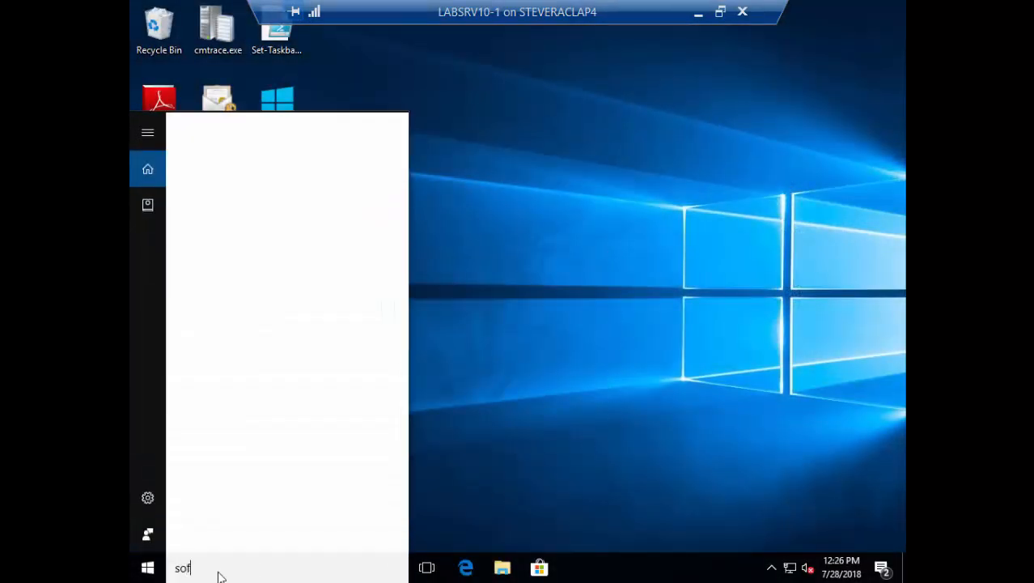
{"action": "type", "text": "tware"}
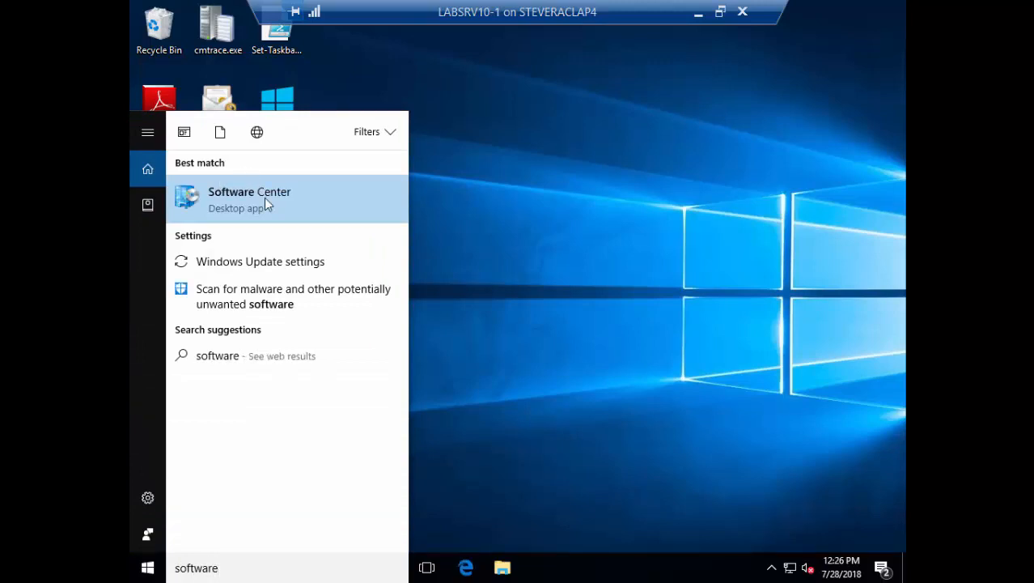
{"action": "left_click", "coordinate": [266, 201]}
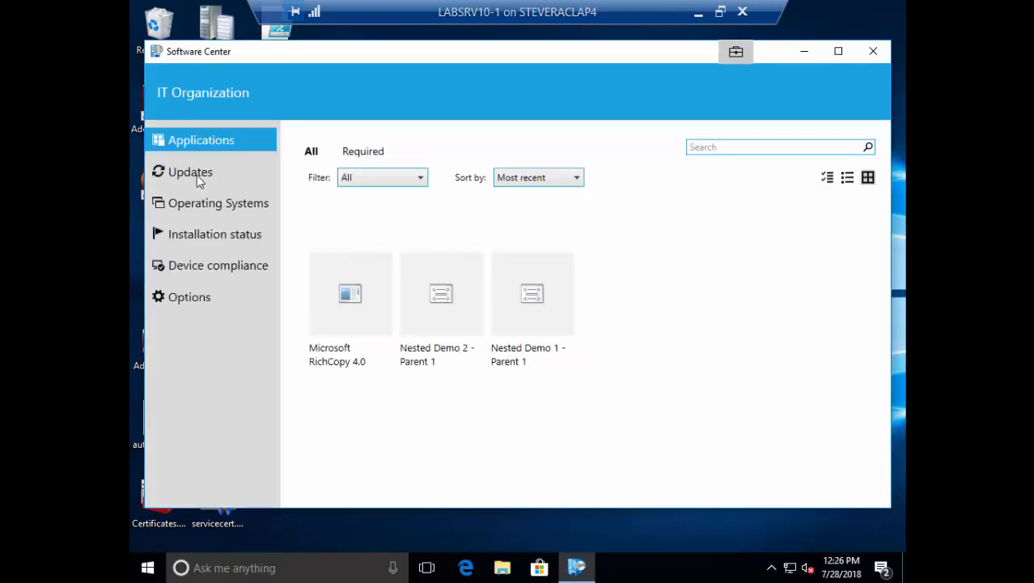
{"action": "left_click", "coordinate": [197, 175]}
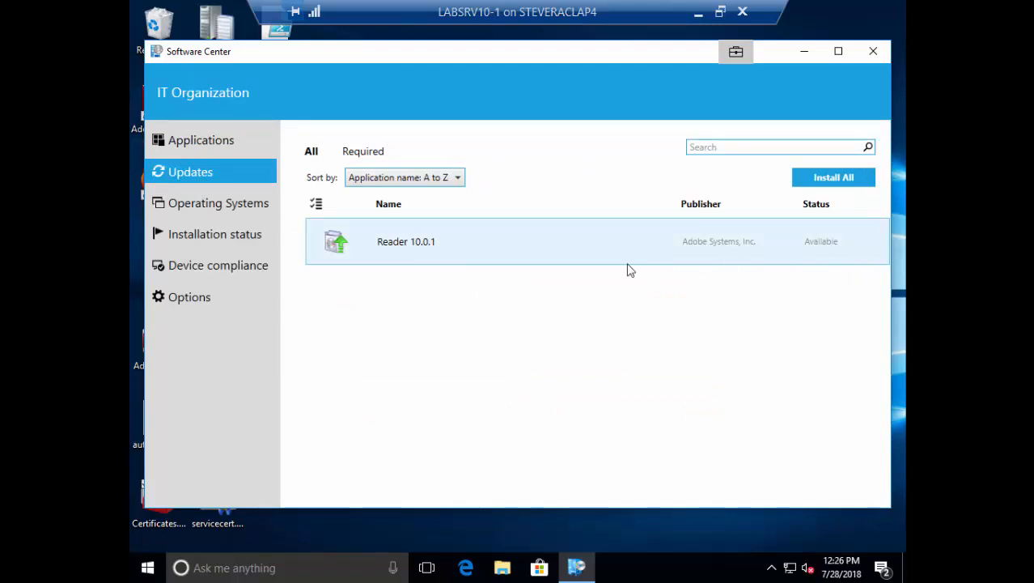
Open the Reader 10.0.1 update's details and start its installation, retrying as needed
{"action": "left_click", "coordinate": [474, 257]}
{"action": "left_click", "coordinate": [440, 255]}
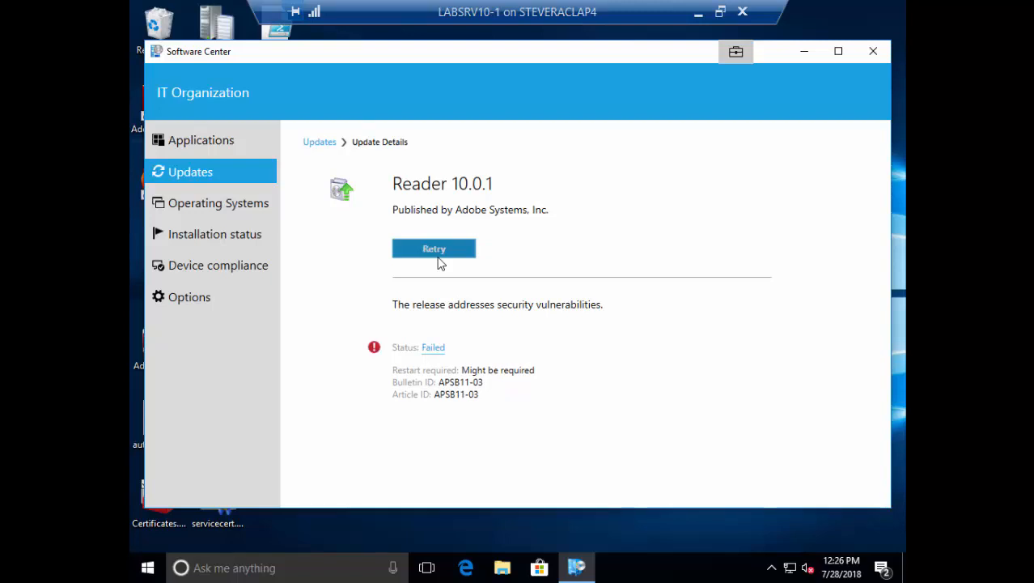
{"action": "left_click", "coordinate": [438, 256]}
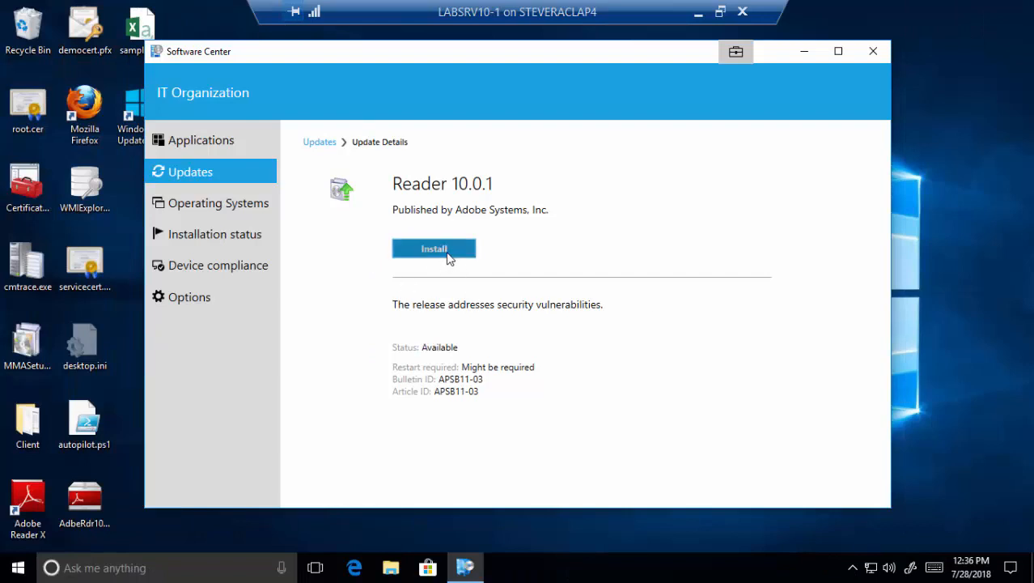
{"action": "left_click", "coordinate": [449, 257]}
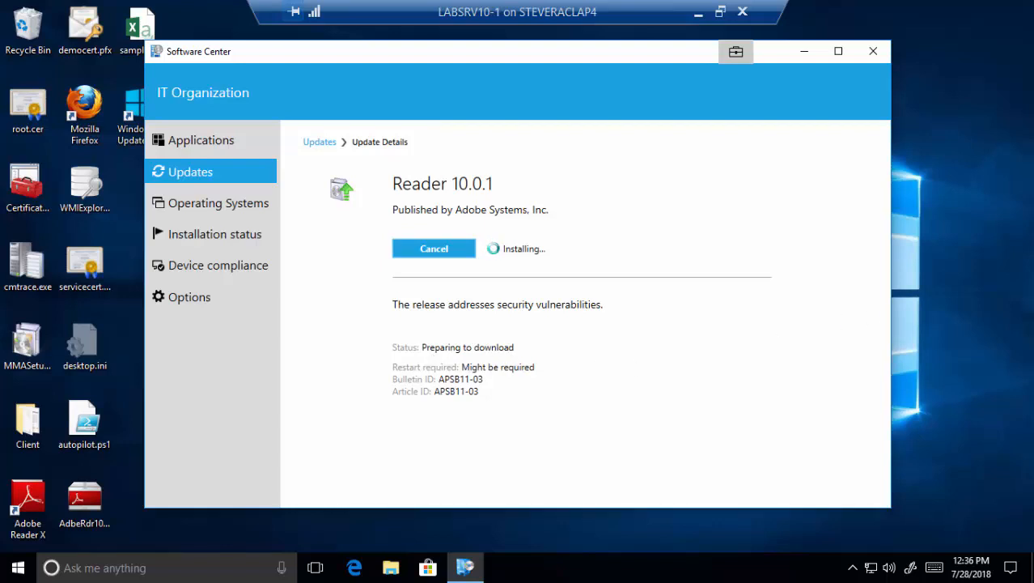
{"action": "key", "text": "Tab"}
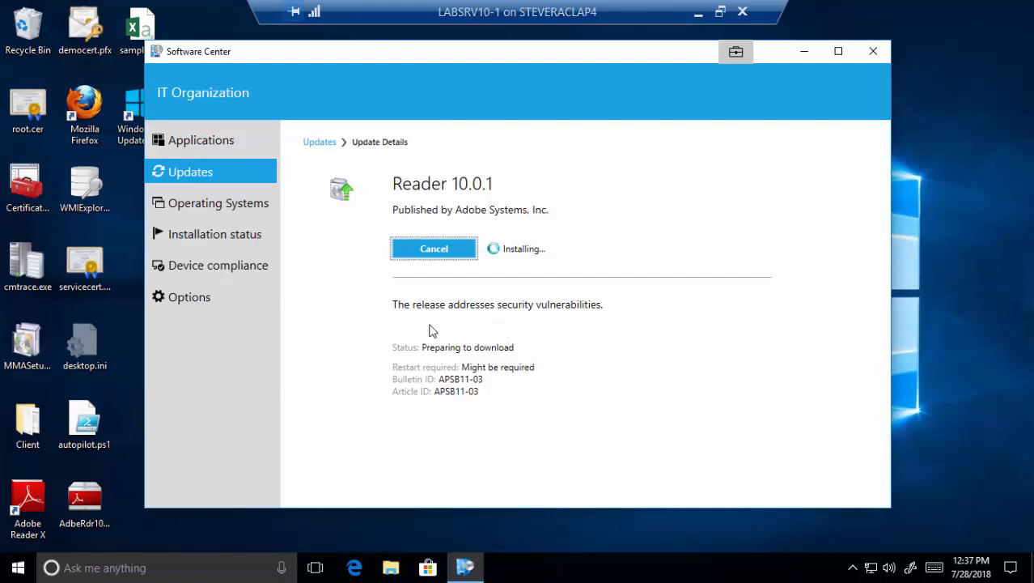
Browse to C:\Windows\ccmcache\4 in File Explorer to check the update's downloaded content, and close the folder window
{"action": "left_click", "coordinate": [390, 569]}
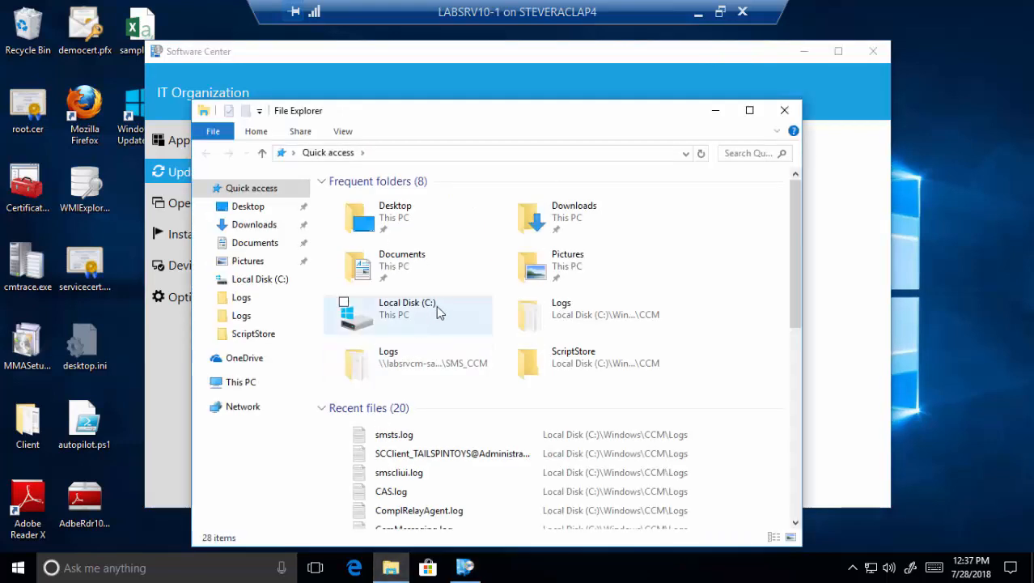
{"action": "double_click", "coordinate": [408, 308]}
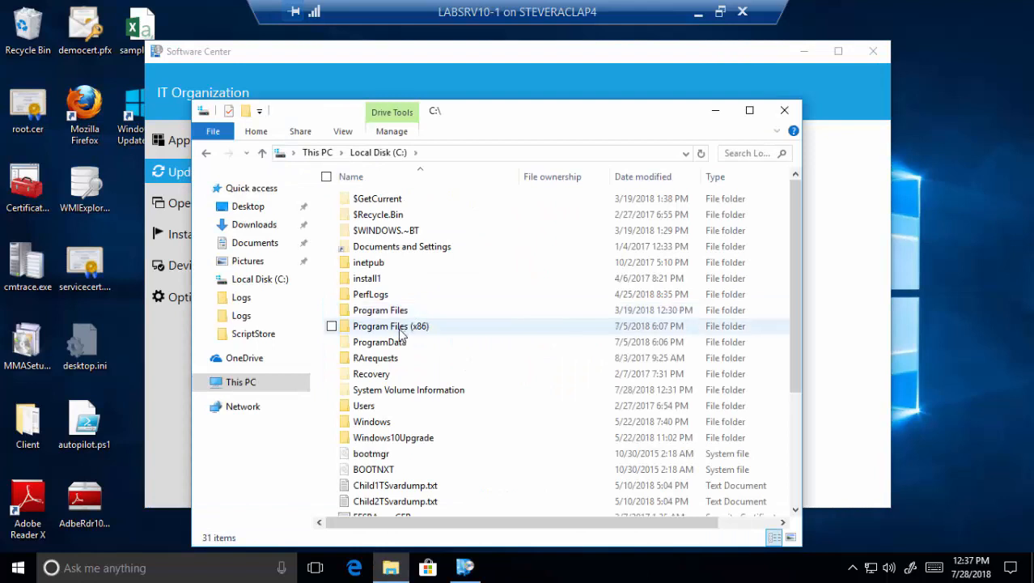
{"action": "double_click", "coordinate": [374, 422]}
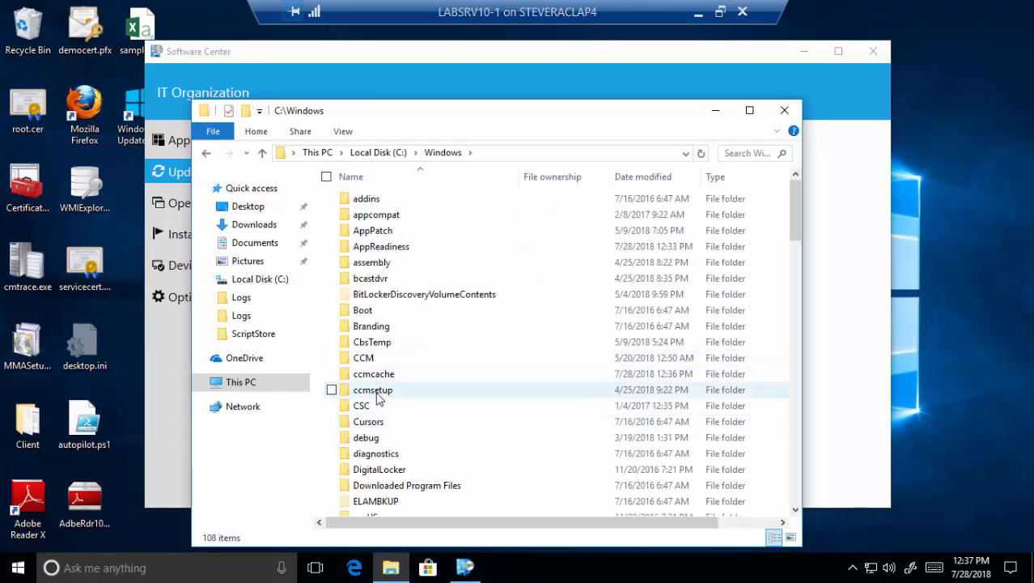
{"action": "double_click", "coordinate": [378, 374]}
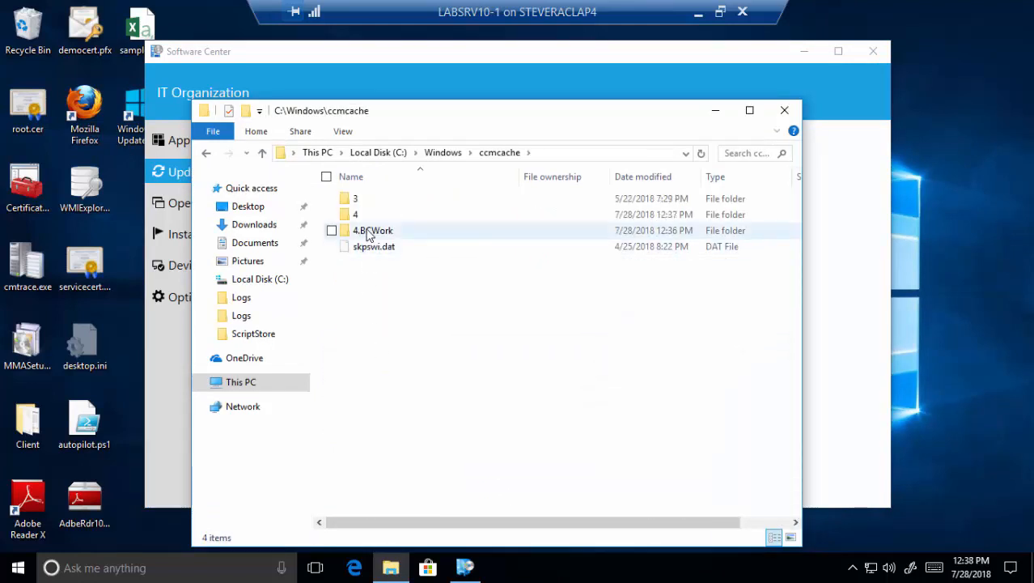
{"action": "left_click", "coordinate": [365, 230]}
{"action": "double_click", "coordinate": [364, 214]}
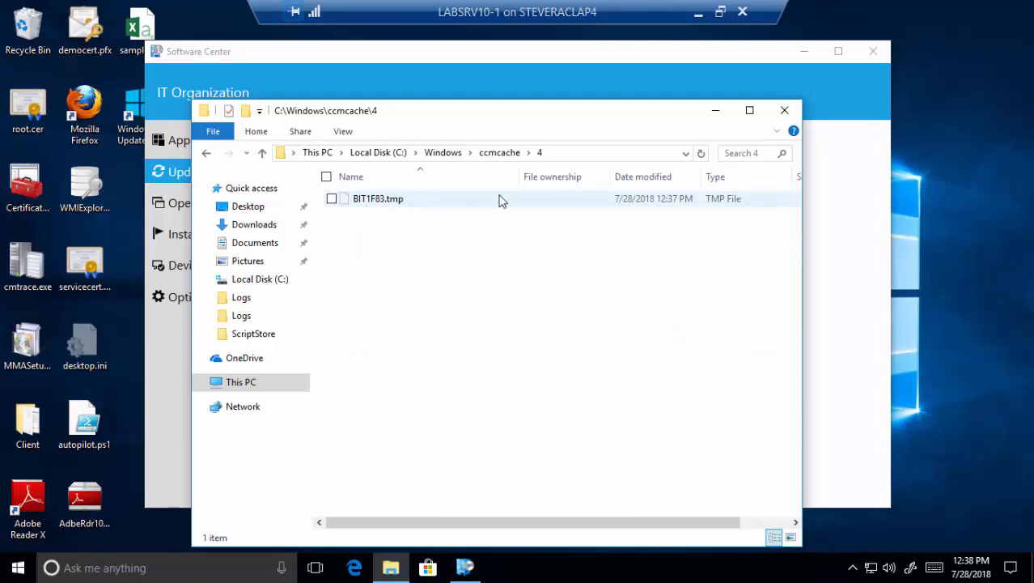
{"action": "left_click", "coordinate": [207, 154]}
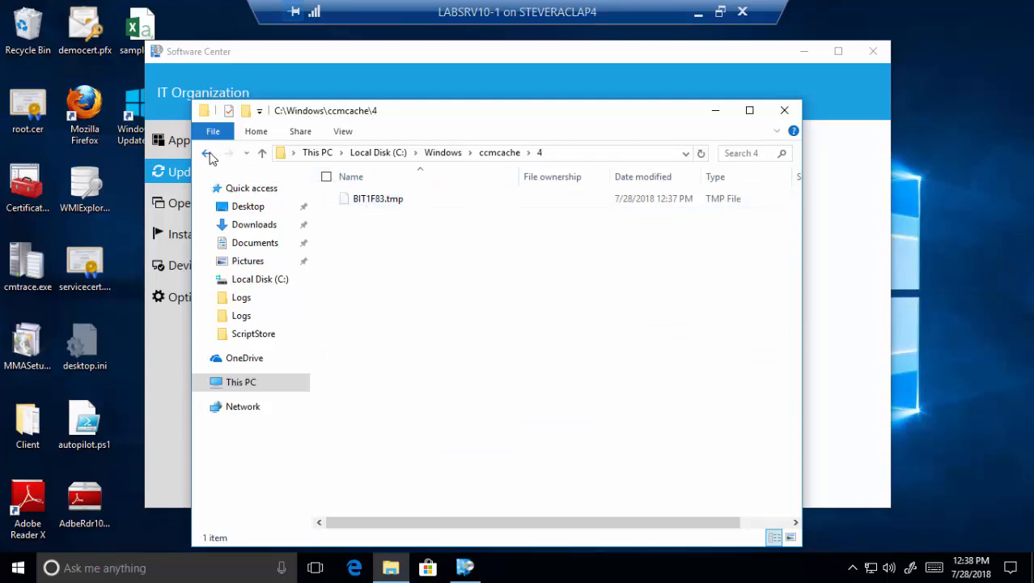
{"action": "left_click", "coordinate": [783, 112]}
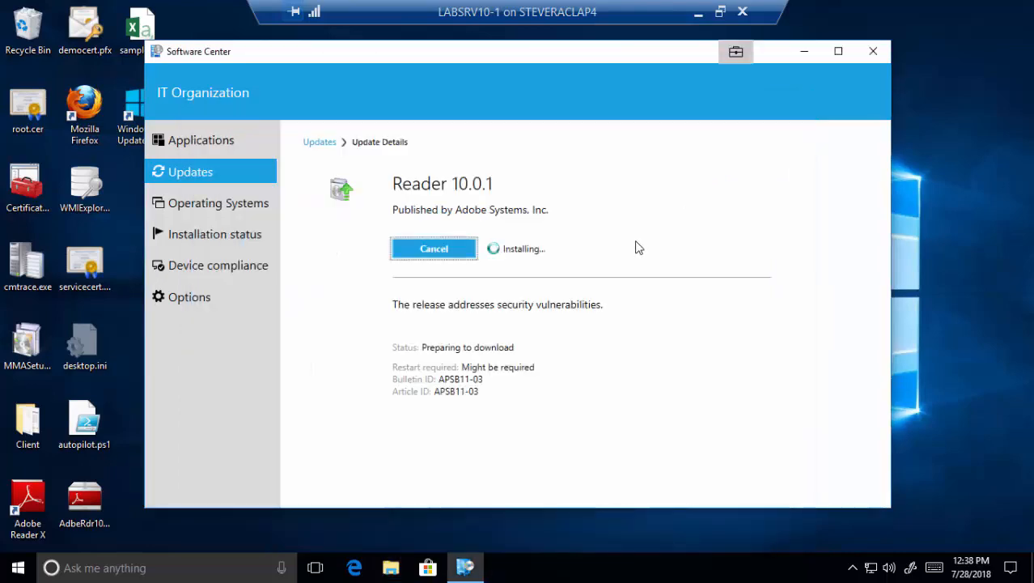
Switch from the LABSRV10-1 client to the Configuration Manager console on the LABSRVCMSA1 remote session
{"action": "double_click", "coordinate": [501, 16]}
{"action": "left_click_drag", "start_coordinate": [501, 60], "coordinate": [1033, 353]}
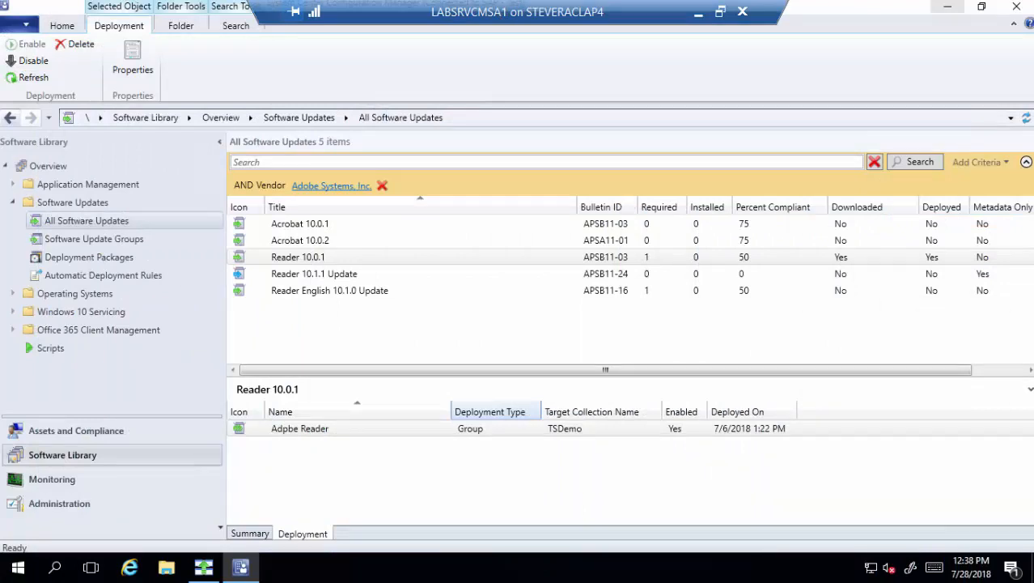